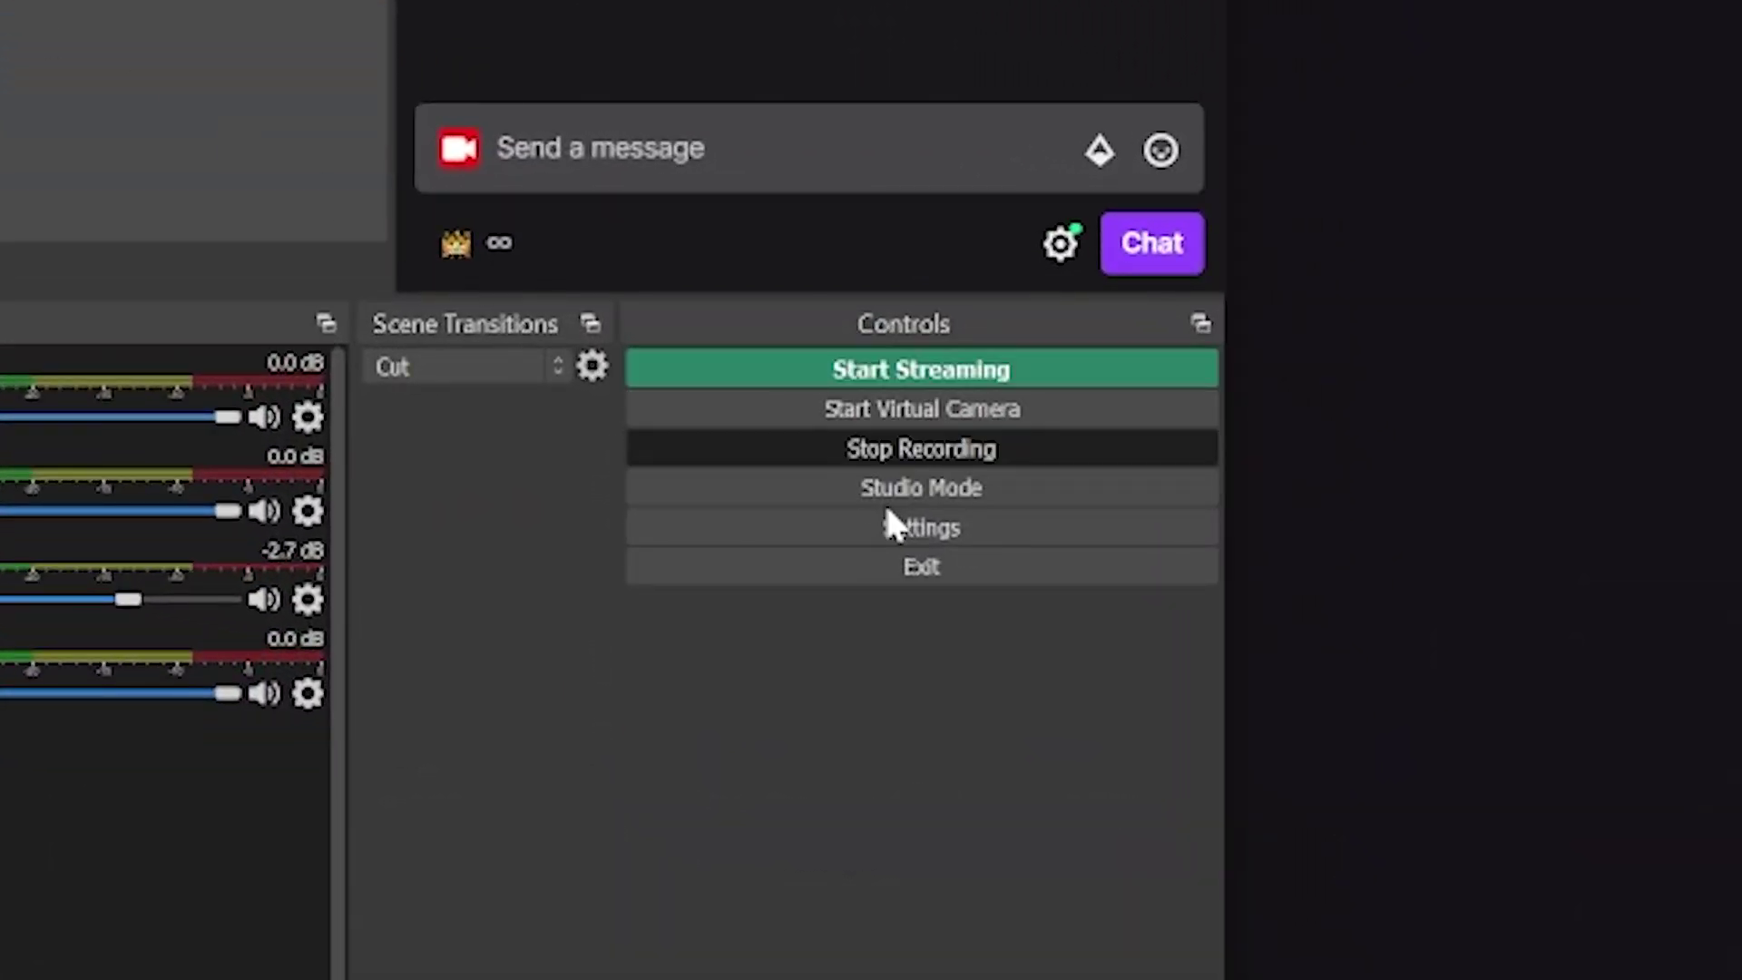
Open the Video section of the OBS settings to check the stream resolution.
{"action": "left_click", "coordinate": [889, 519]}
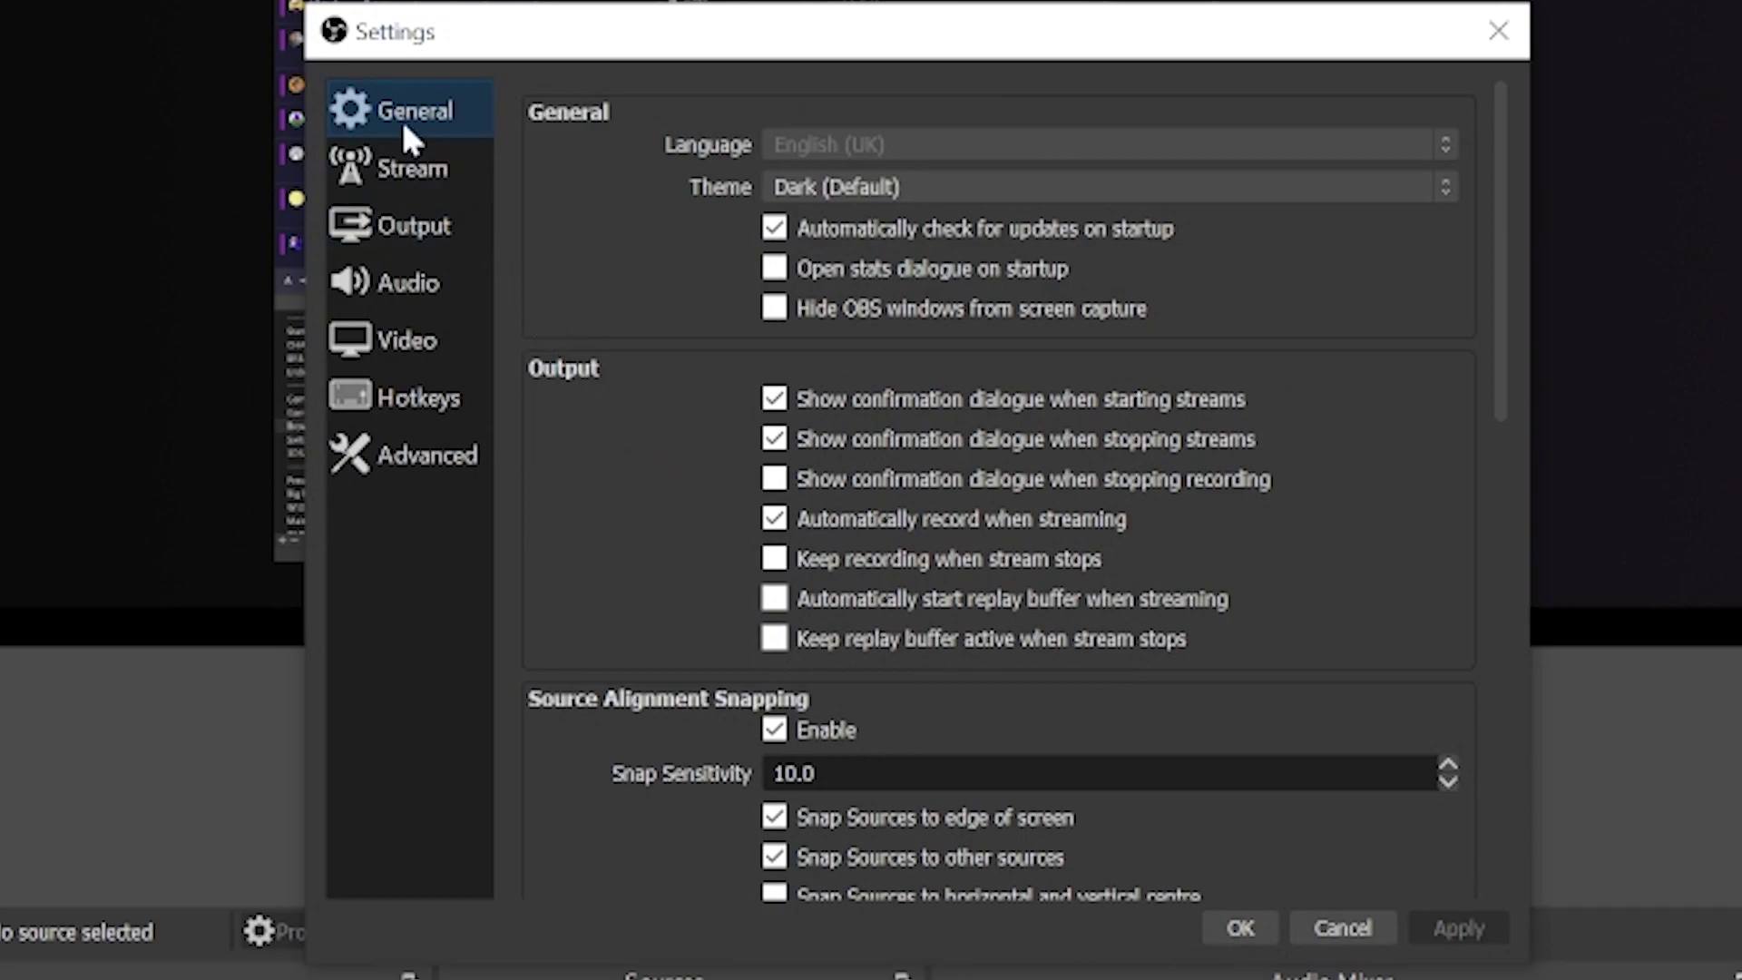
{"action": "left_click", "coordinate": [412, 349]}
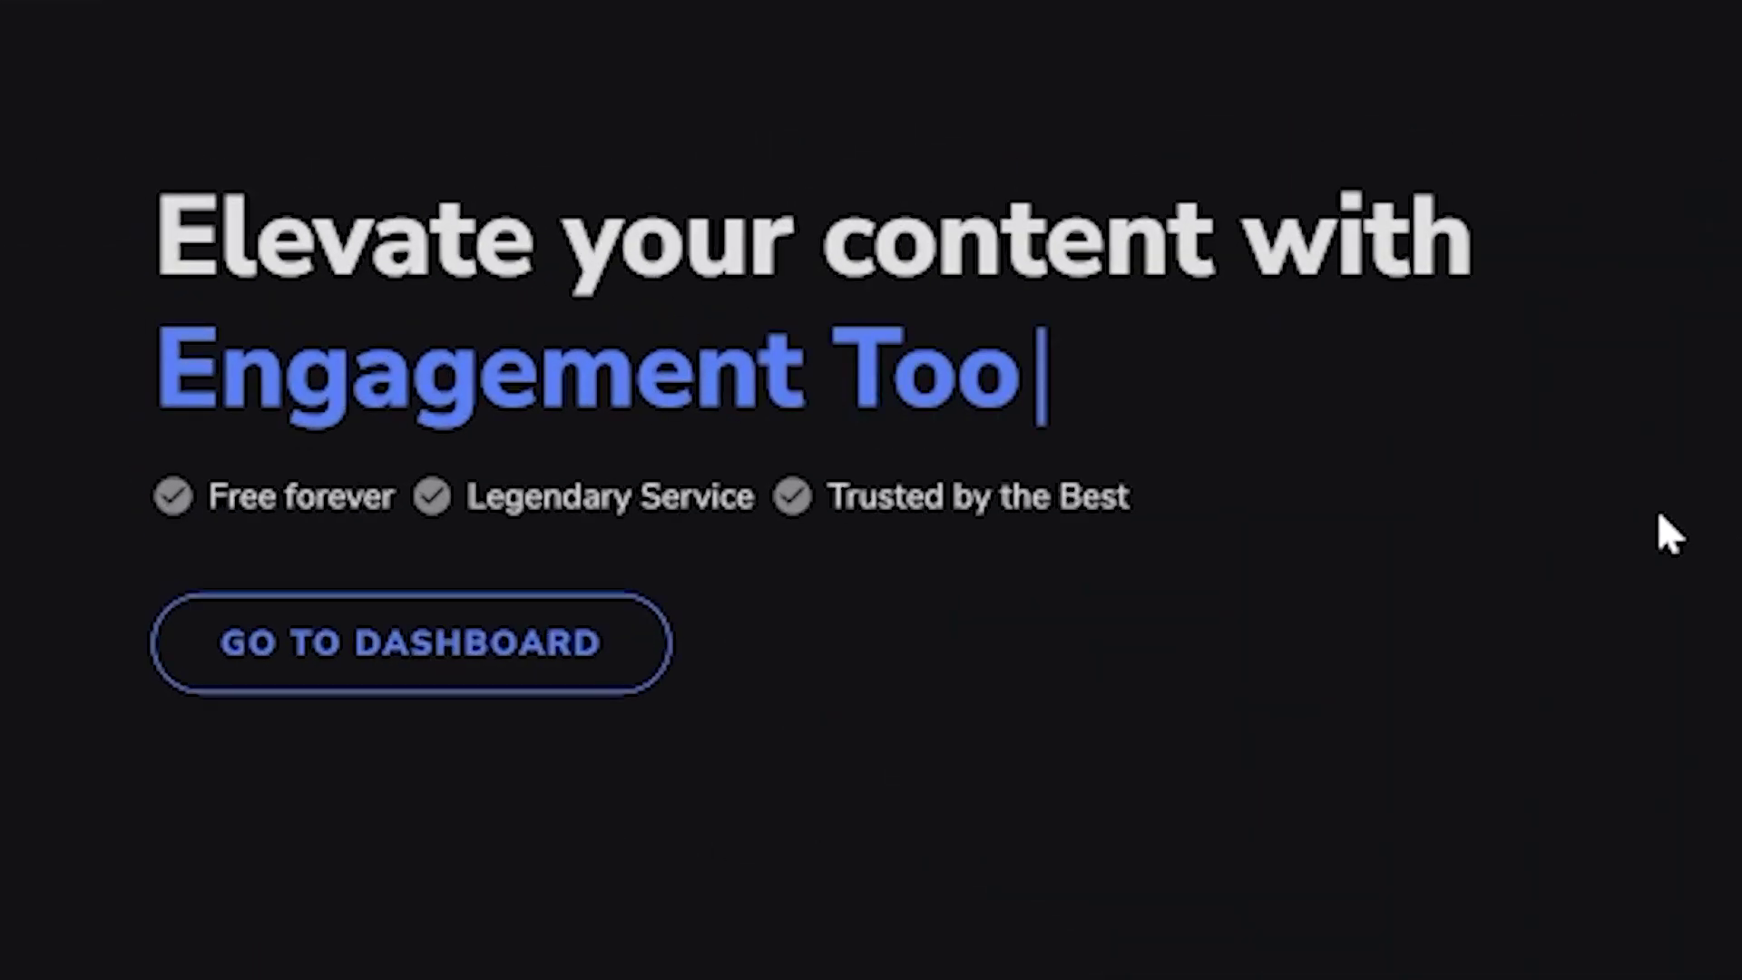
Switch to StreamElements, go to the dashboard and open the My overlays page.
{"action": "left_click", "coordinate": [498, 667]}
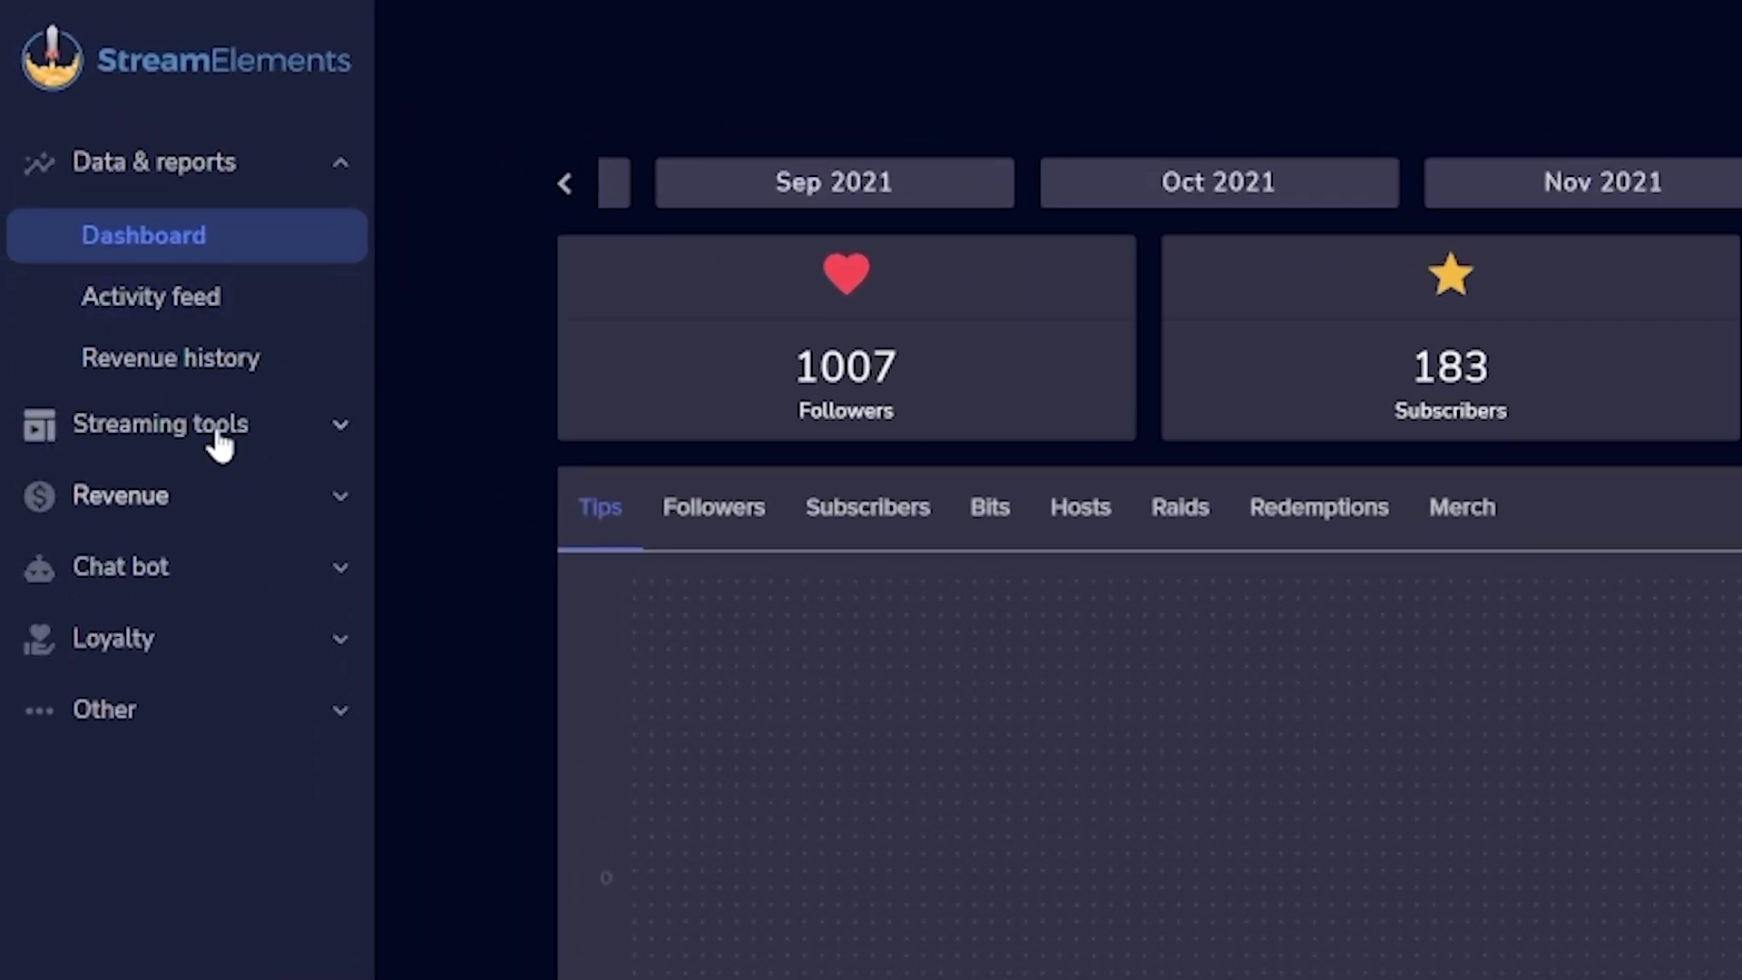
{"action": "left_click", "coordinate": [218, 444]}
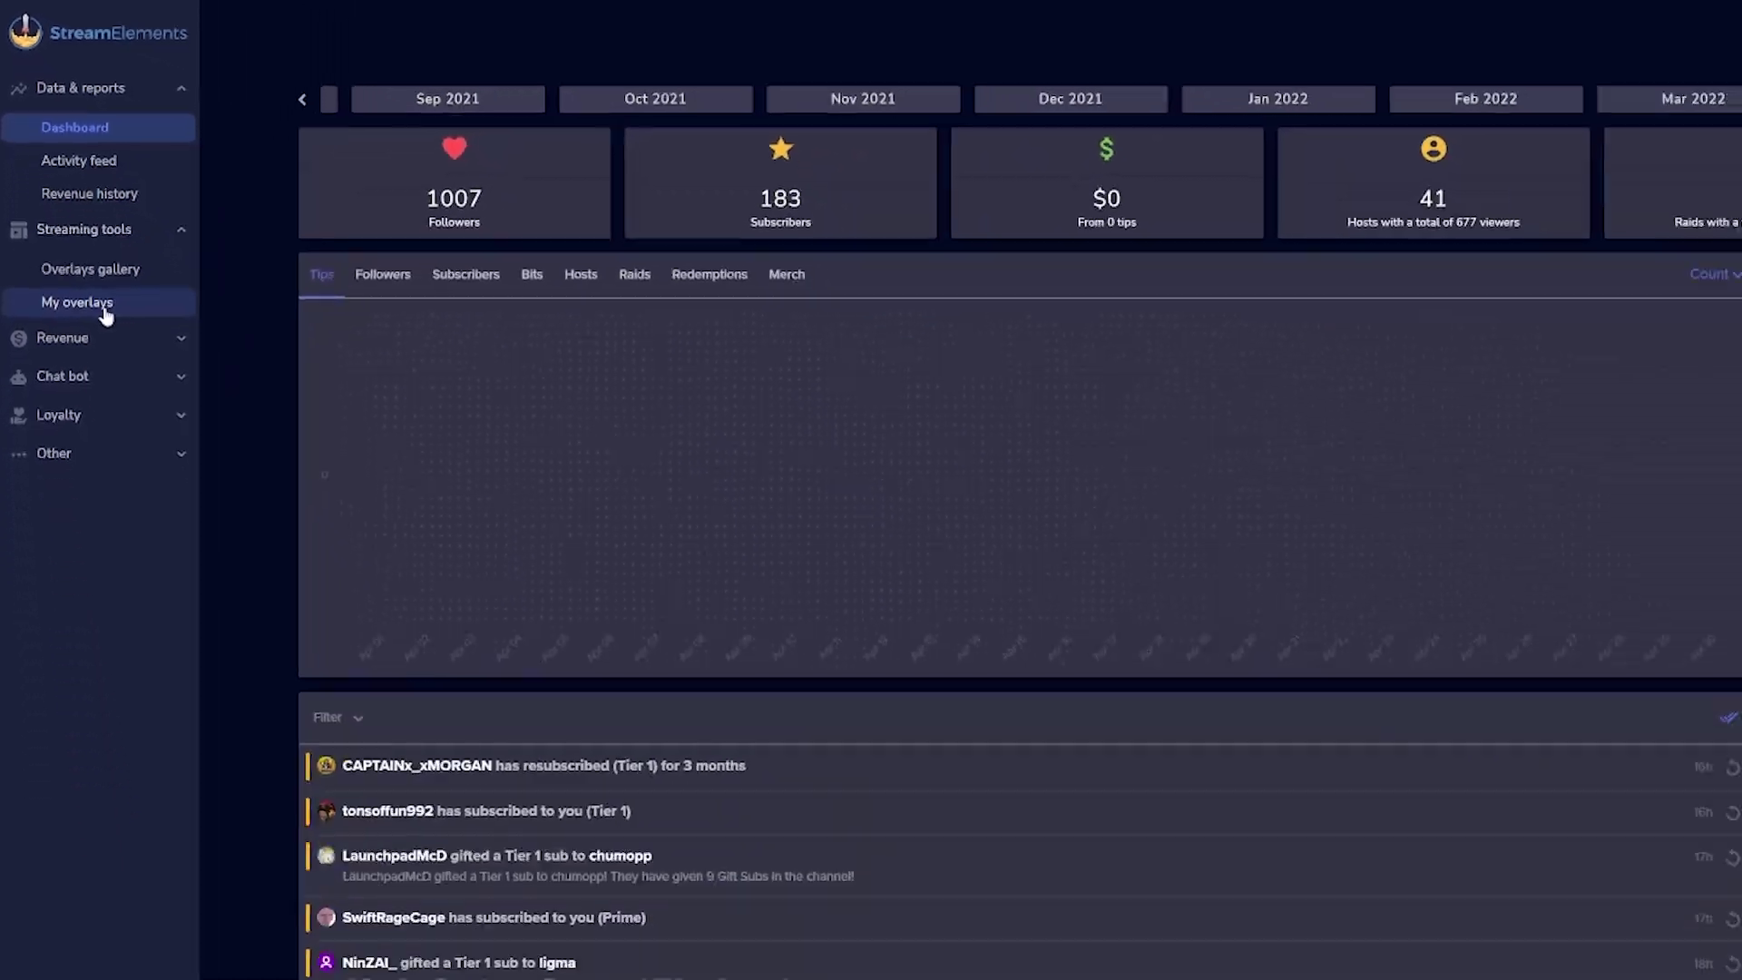
{"action": "left_click", "coordinate": [200, 581]}
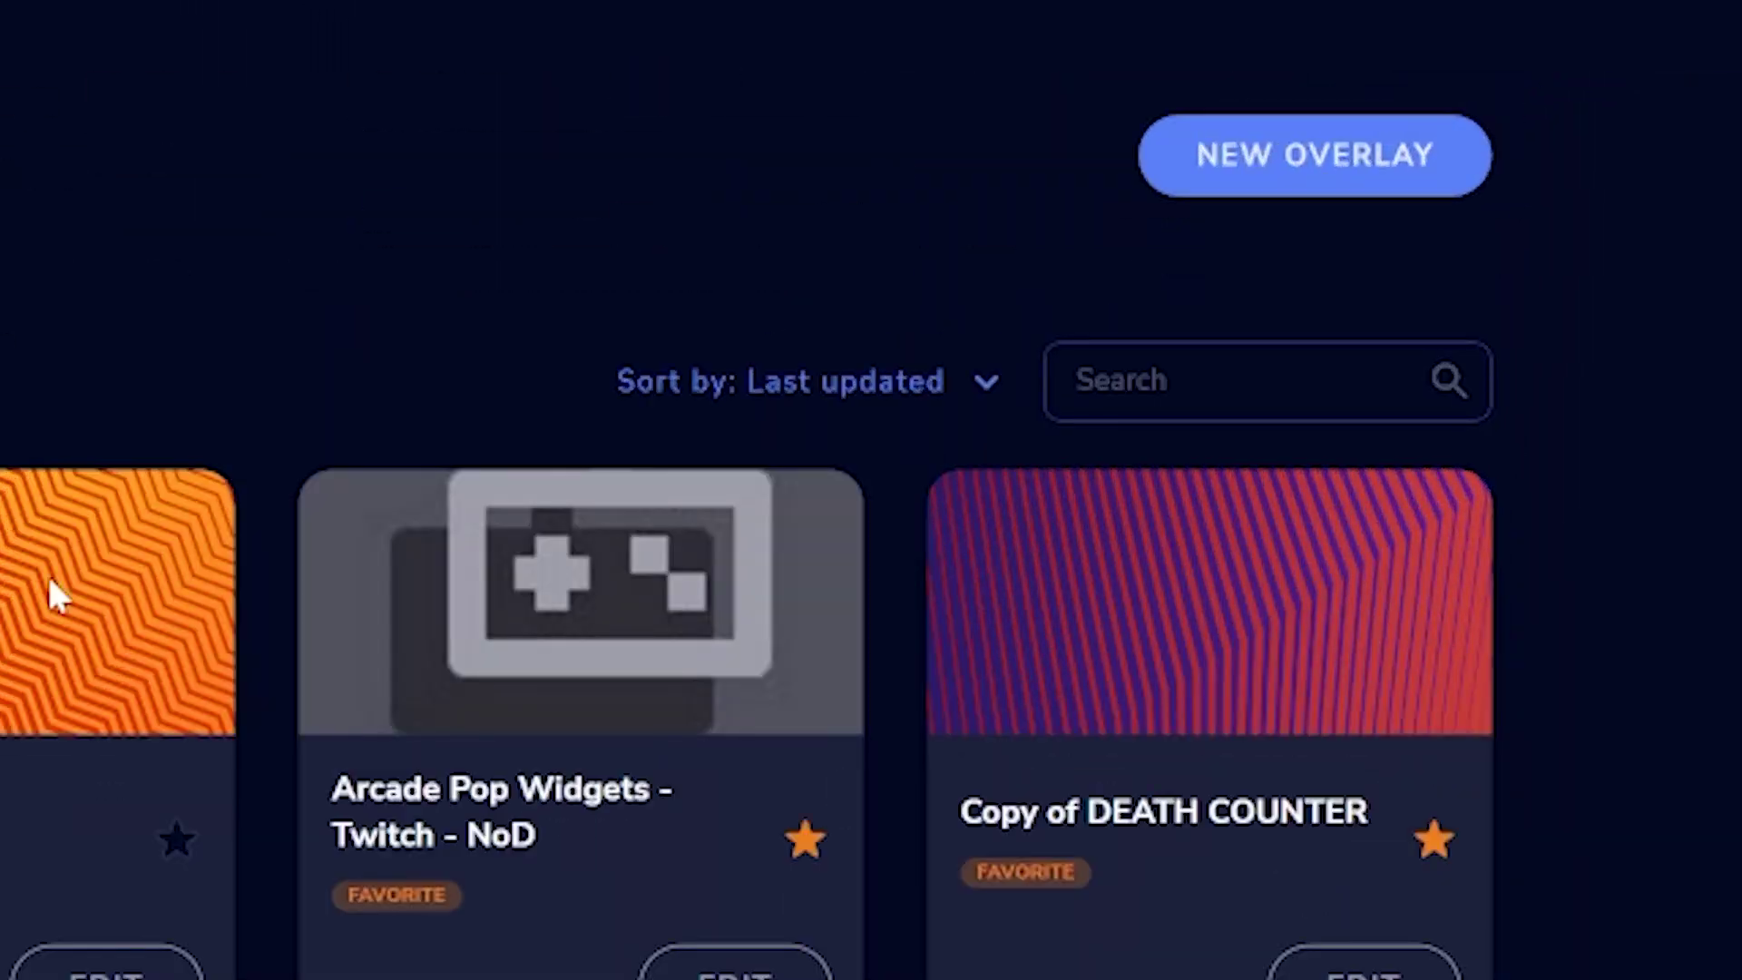
Create a new overlay at 1080p resolution and name it New Follower Label For Video.
{"action": "left_click", "coordinate": [1408, 156]}
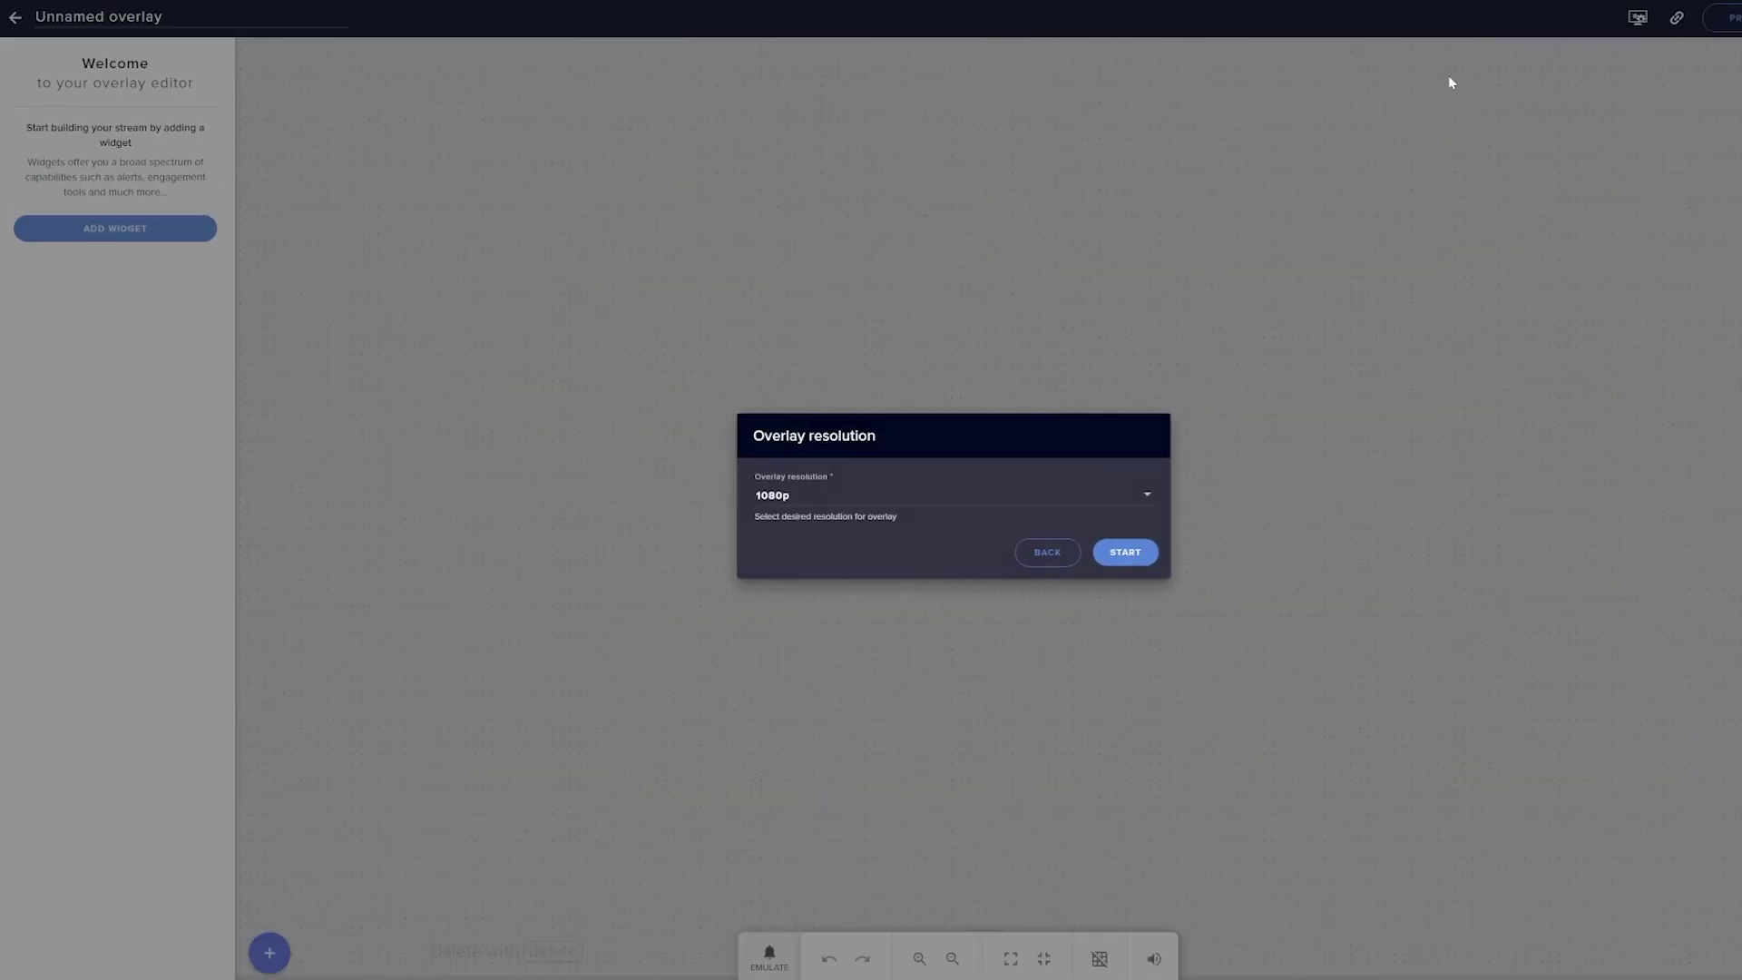
{"action": "left_click", "coordinate": [1002, 499]}
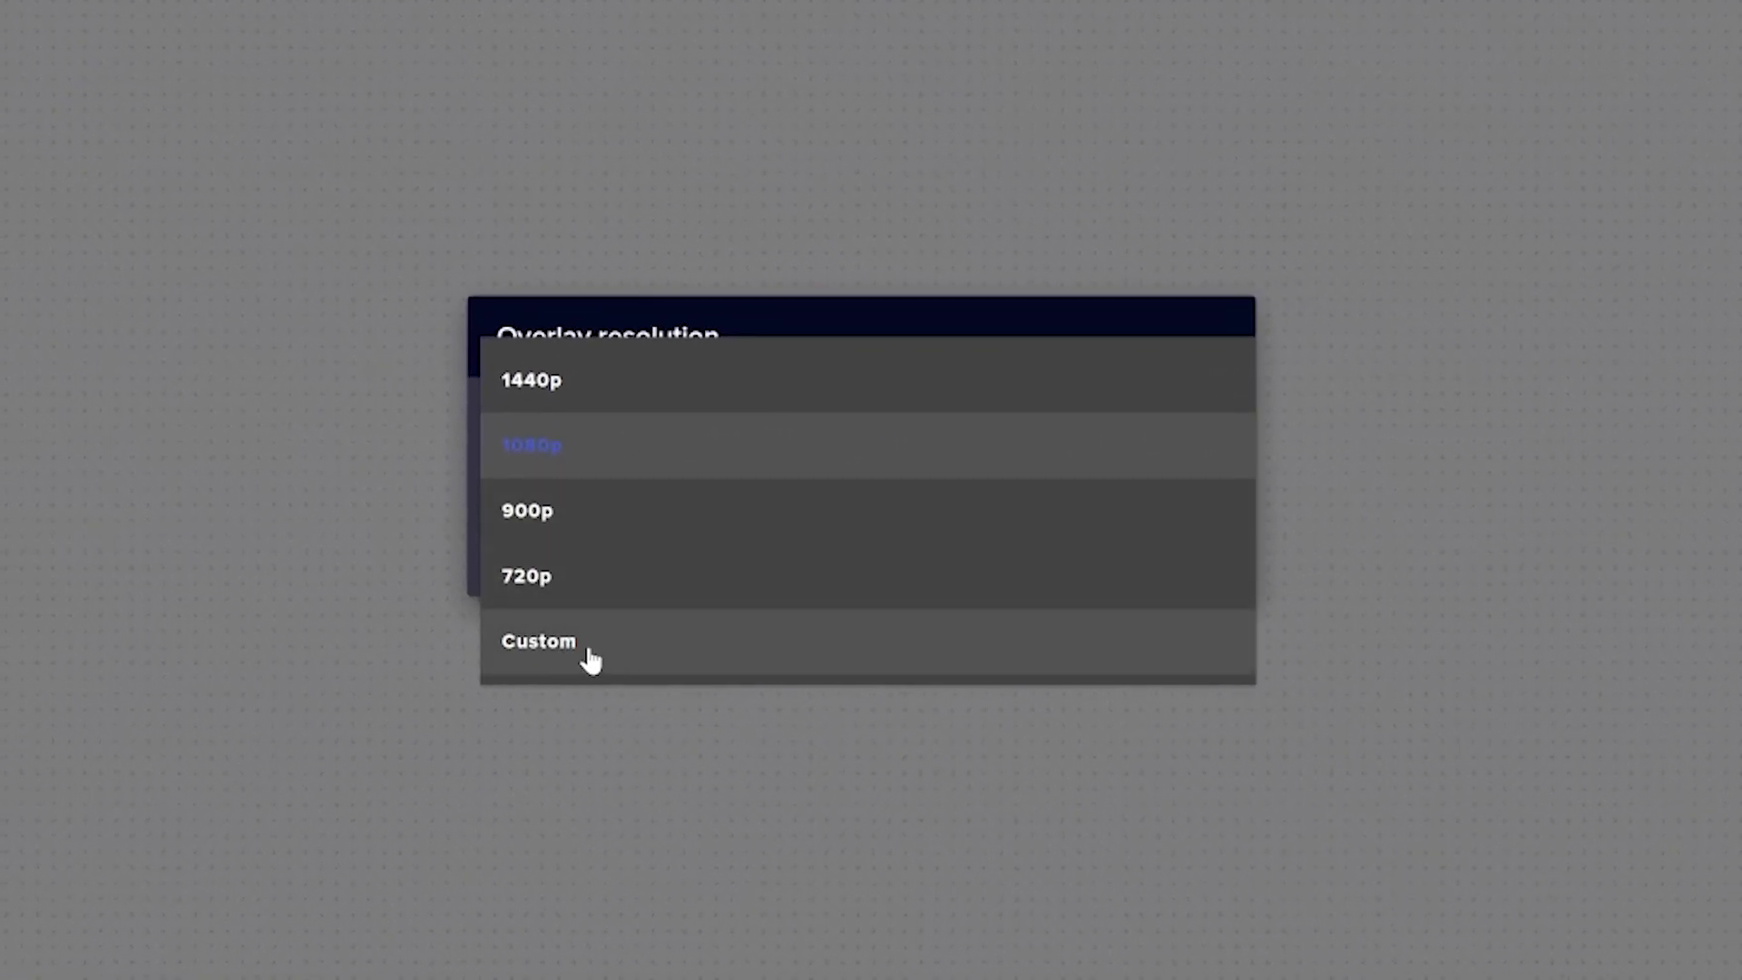
{"action": "left_click", "coordinate": [591, 453]}
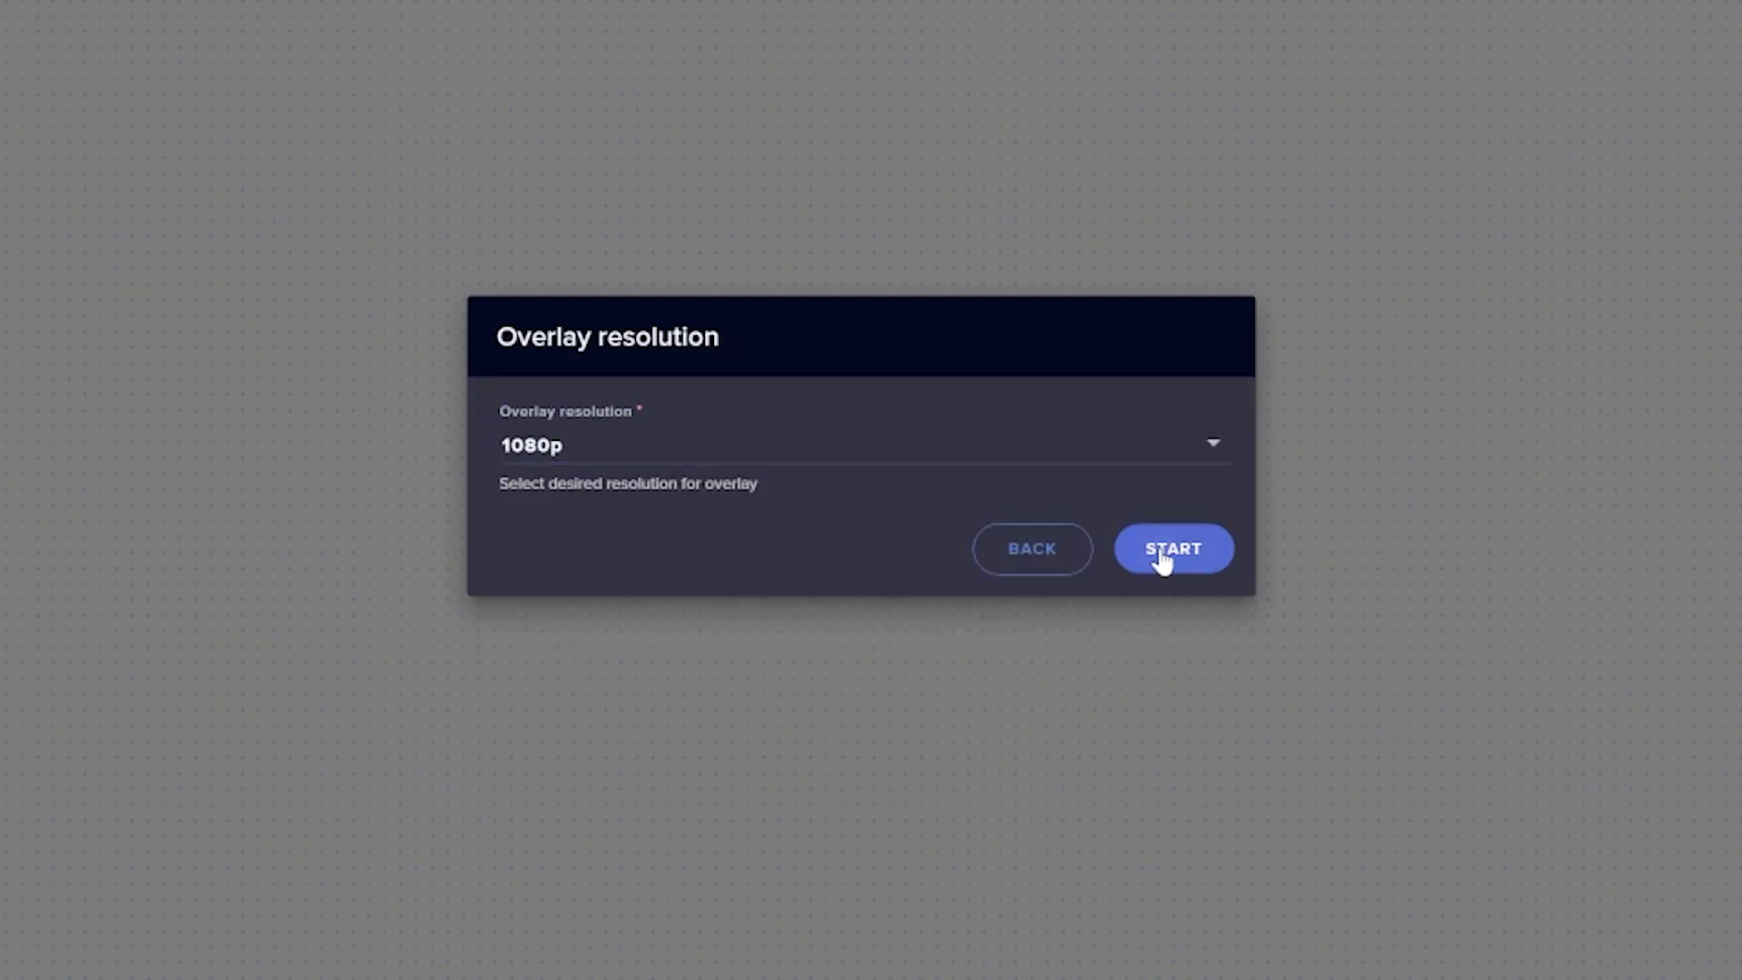
{"action": "left_click", "coordinate": [1163, 562]}
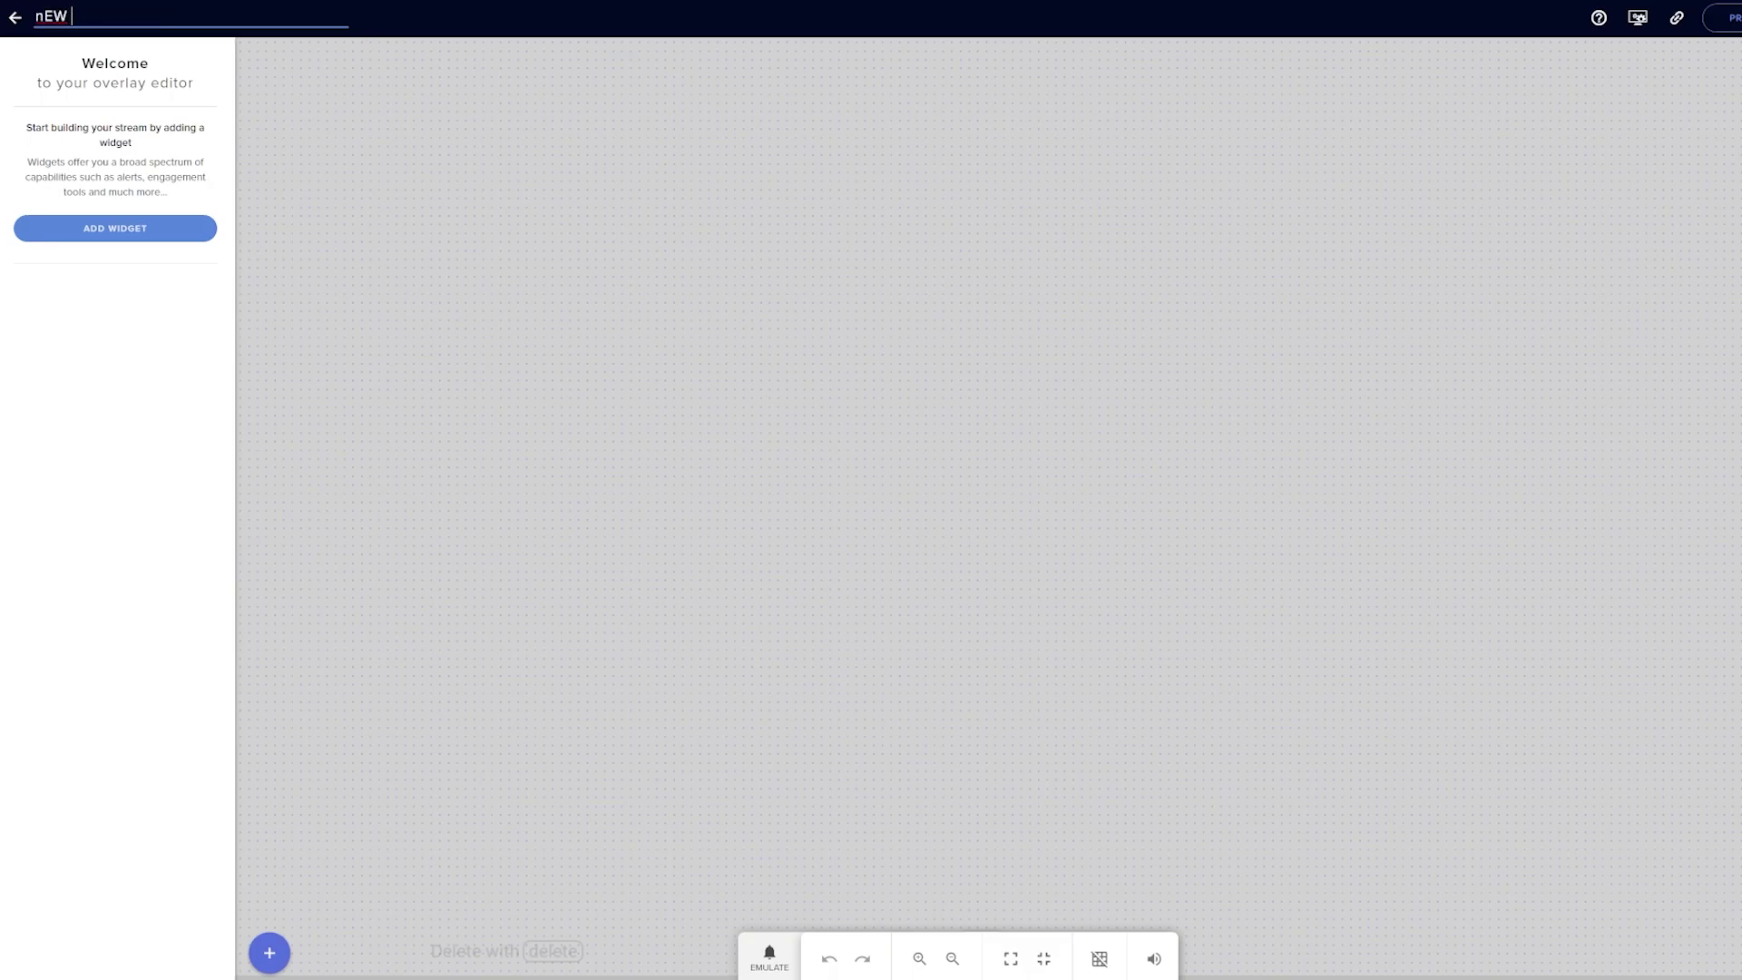
{"action": "type", "text": "New Follower Label For Video"}
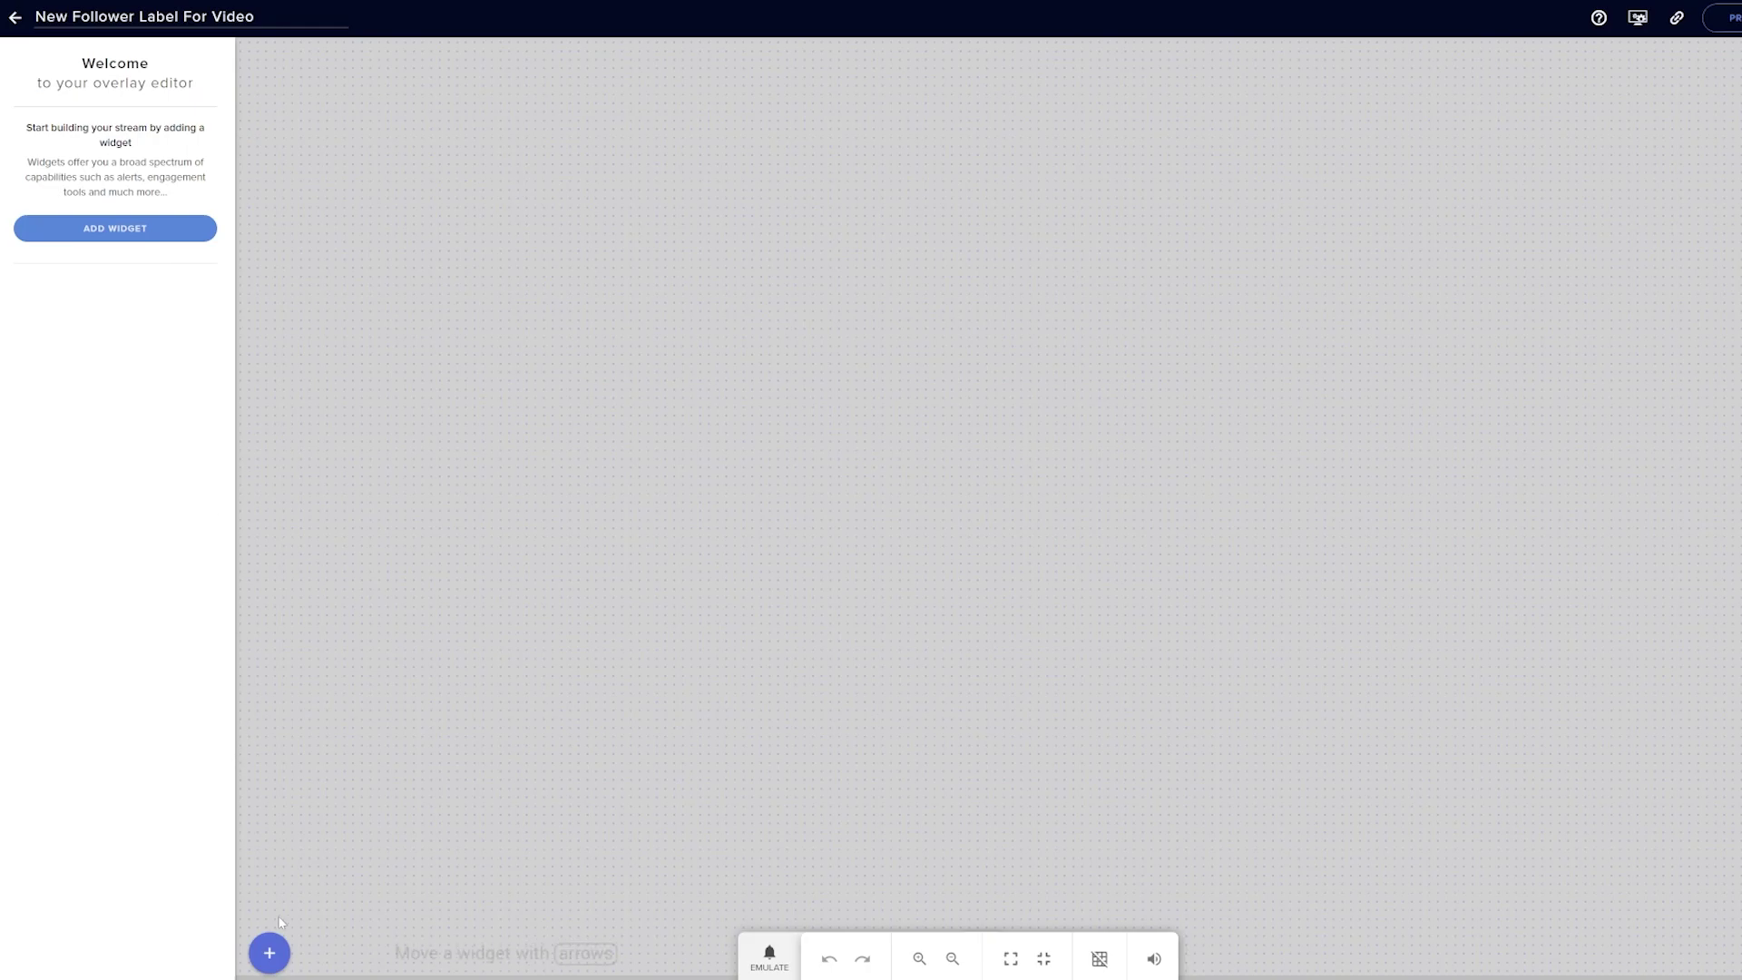
Add a Latest Follower label widget from the Followers labels to the overlay.
{"action": "left_click", "coordinate": [270, 953]}
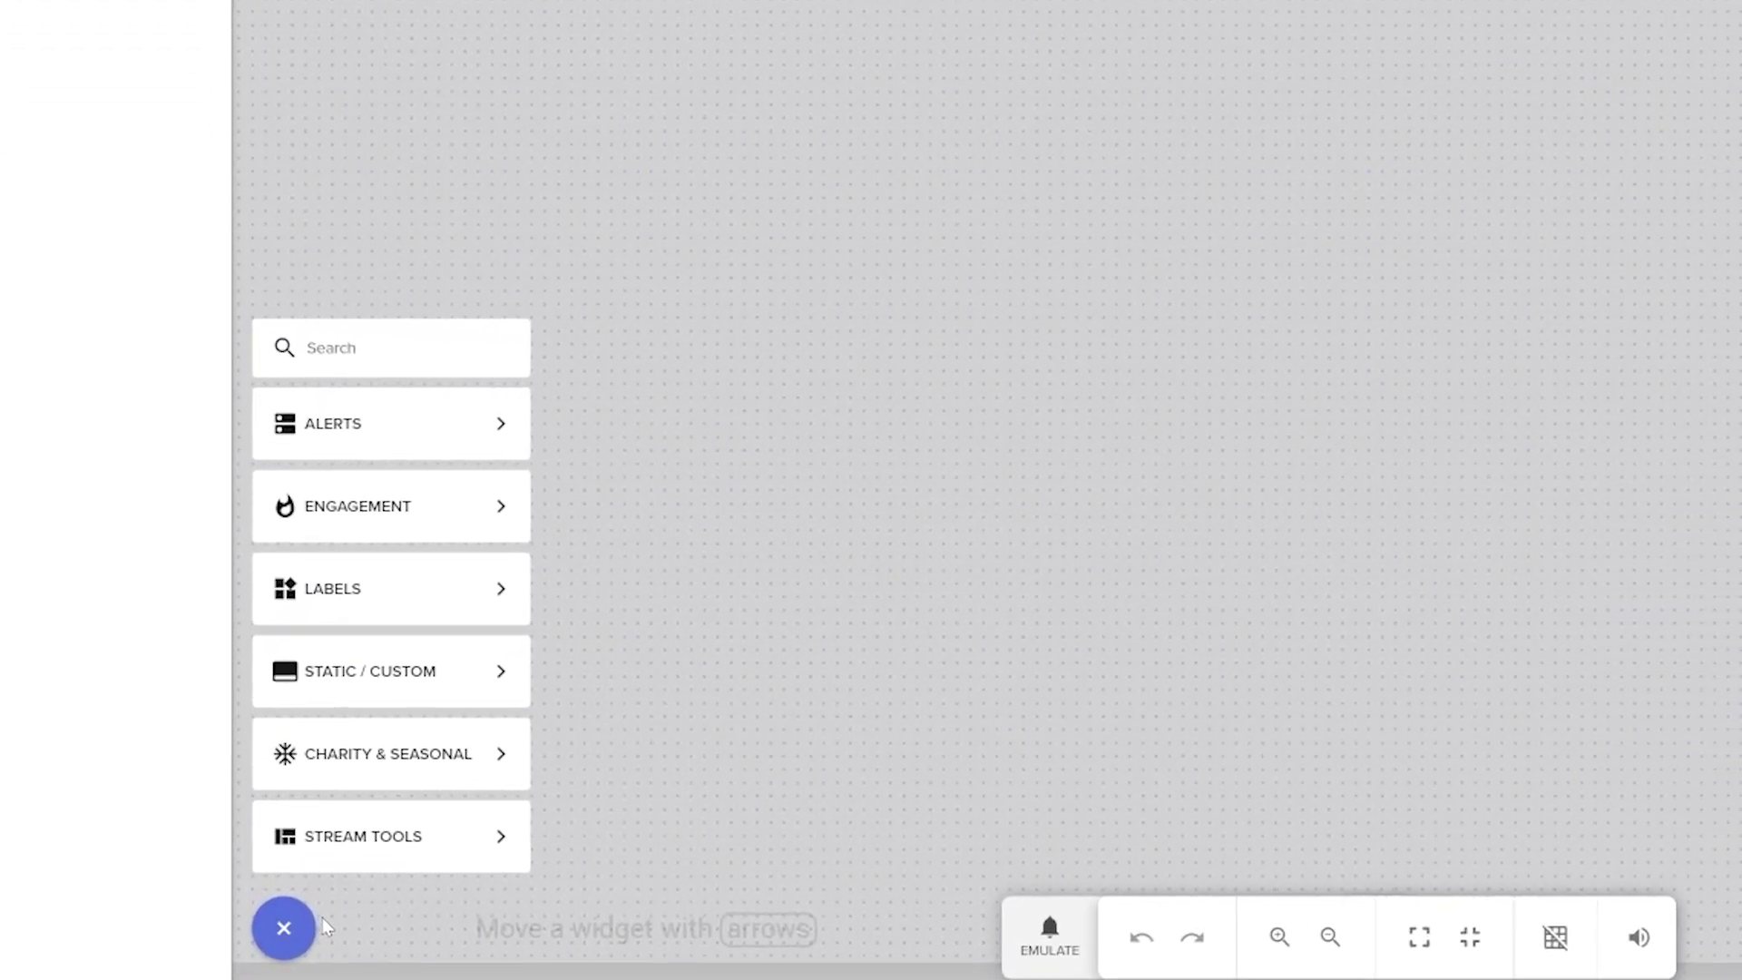
{"action": "mouse_move", "coordinate": [390, 345]}
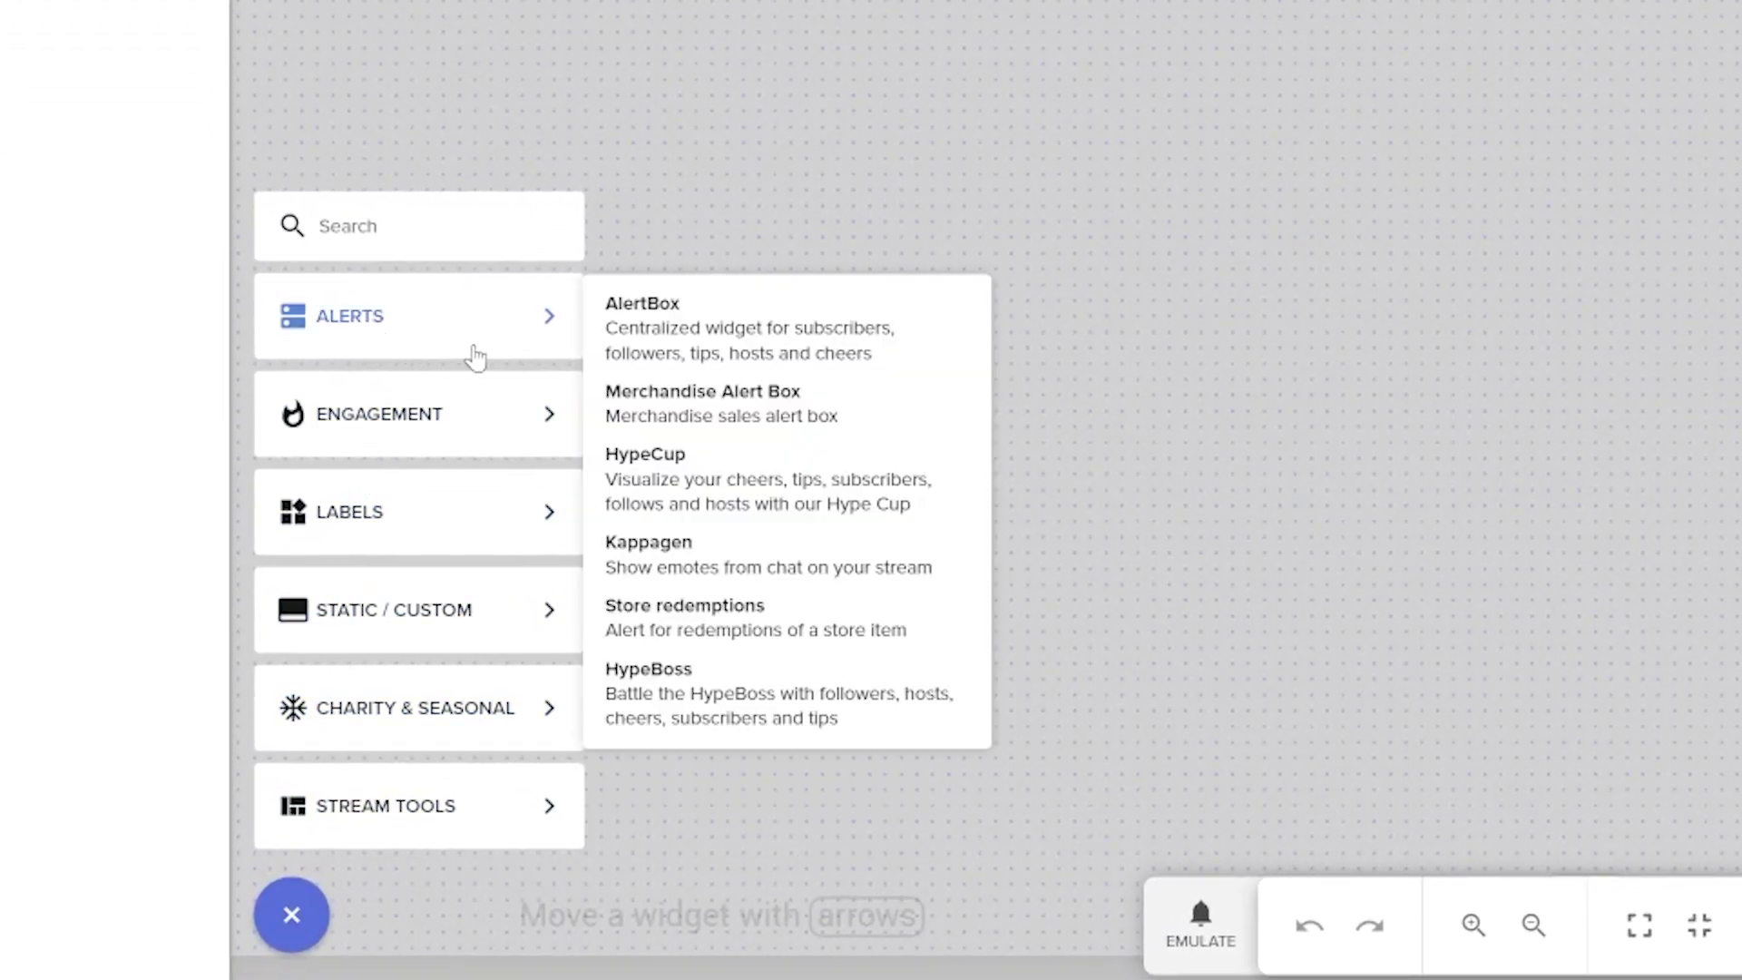
{"action": "mouse_move", "coordinate": [442, 436]}
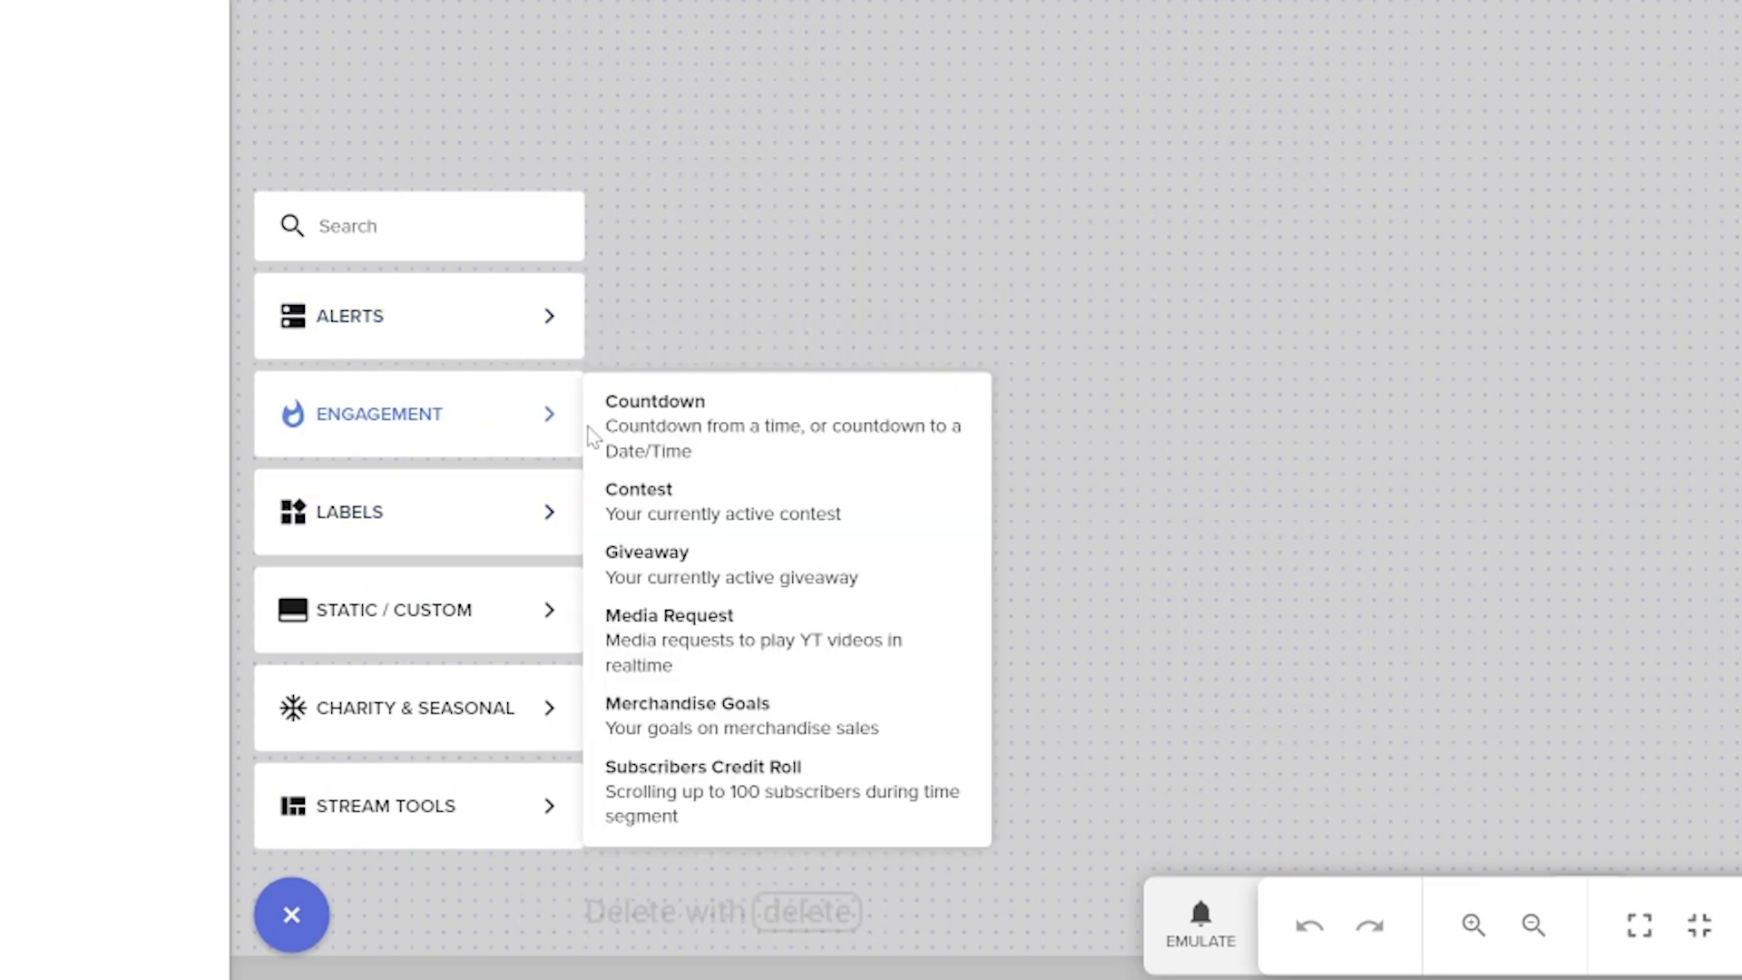
{"action": "mouse_move", "coordinate": [544, 635]}
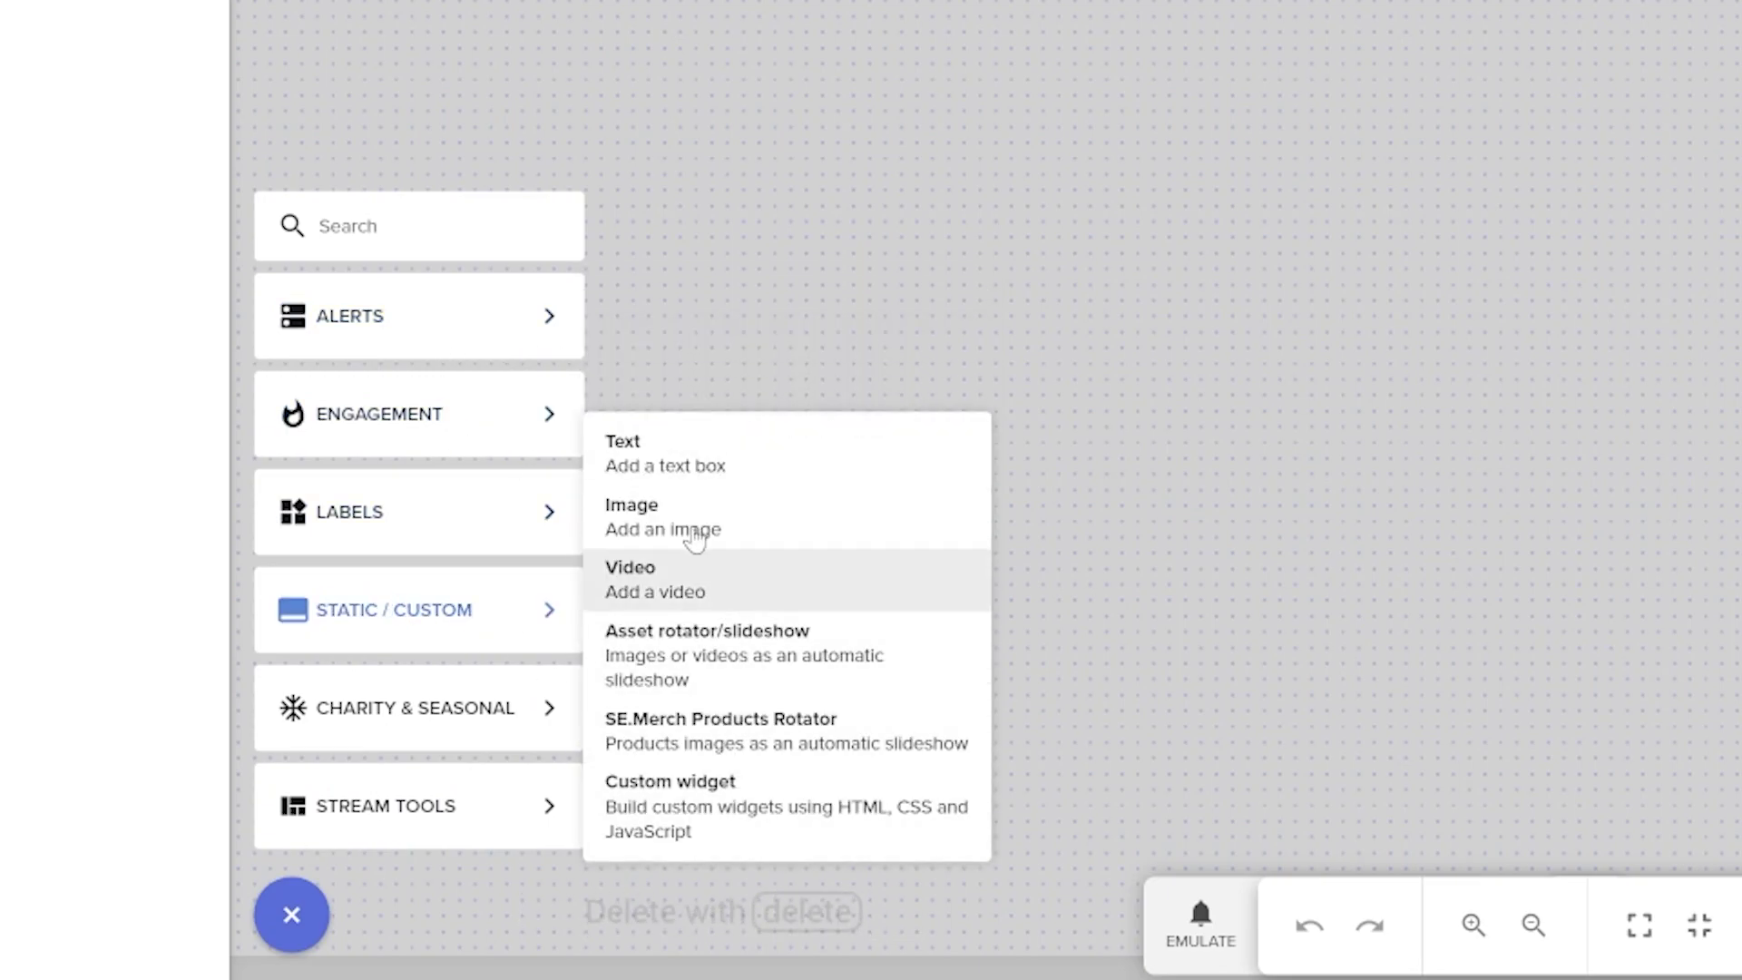
{"action": "mouse_move", "coordinate": [412, 509]}
{"action": "mouse_move", "coordinate": [676, 580]}
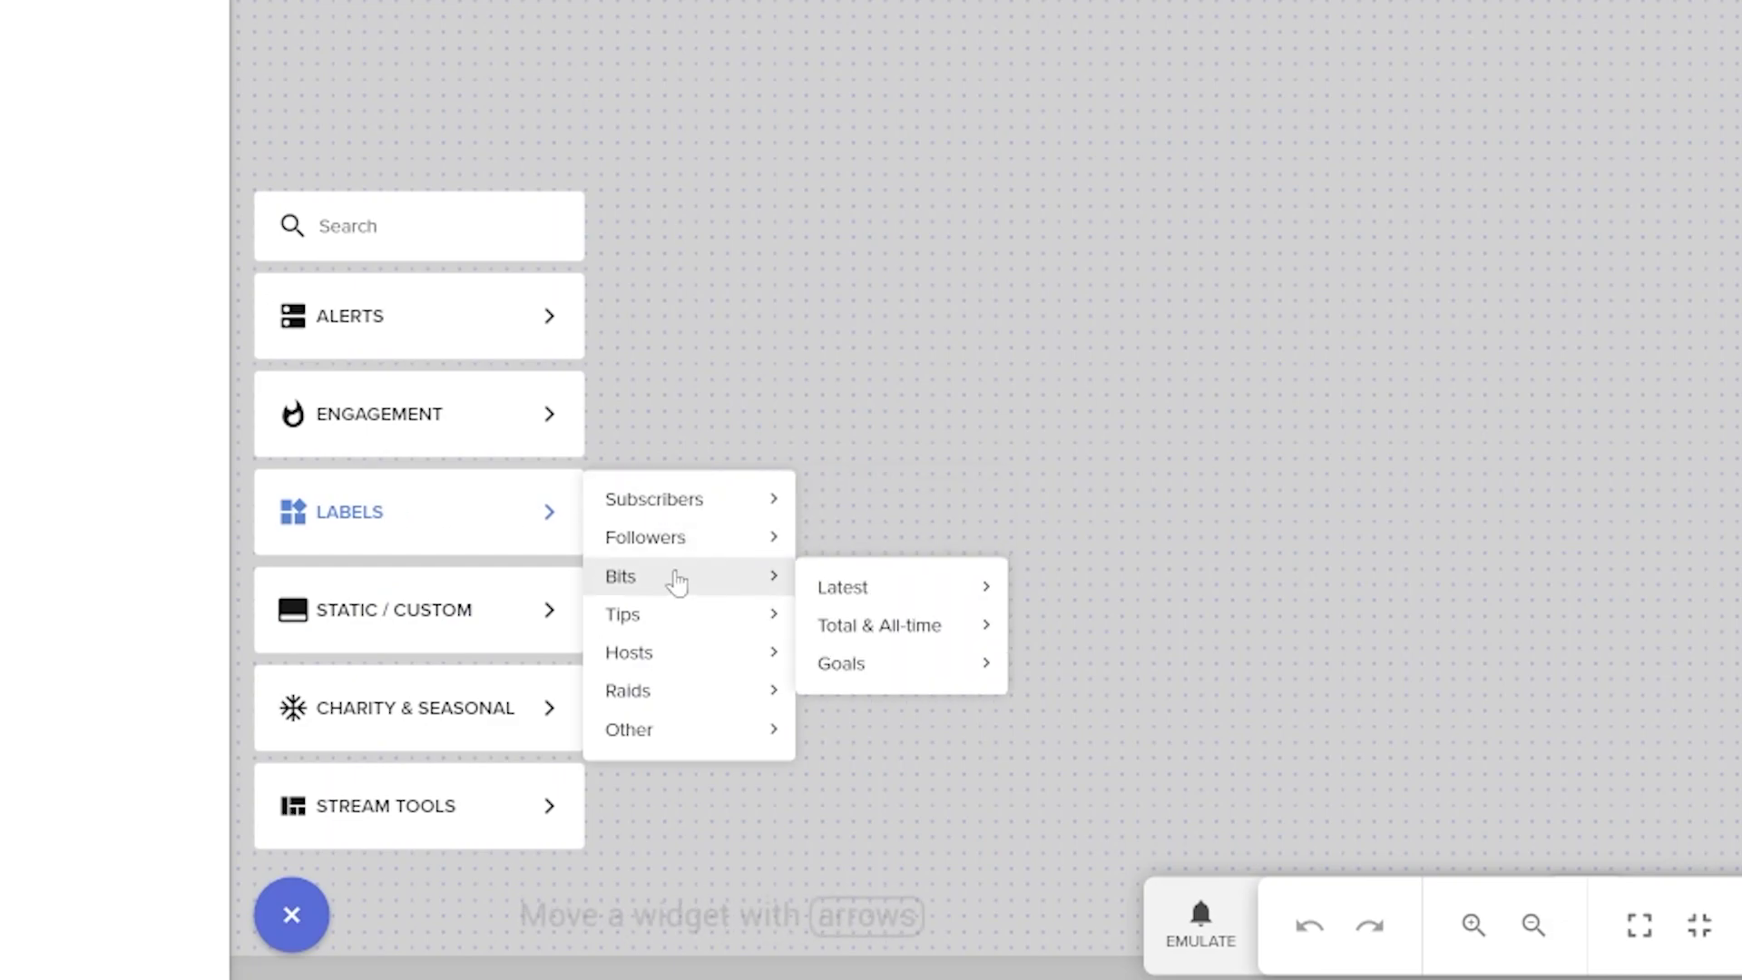
{"action": "mouse_move", "coordinate": [670, 536]}
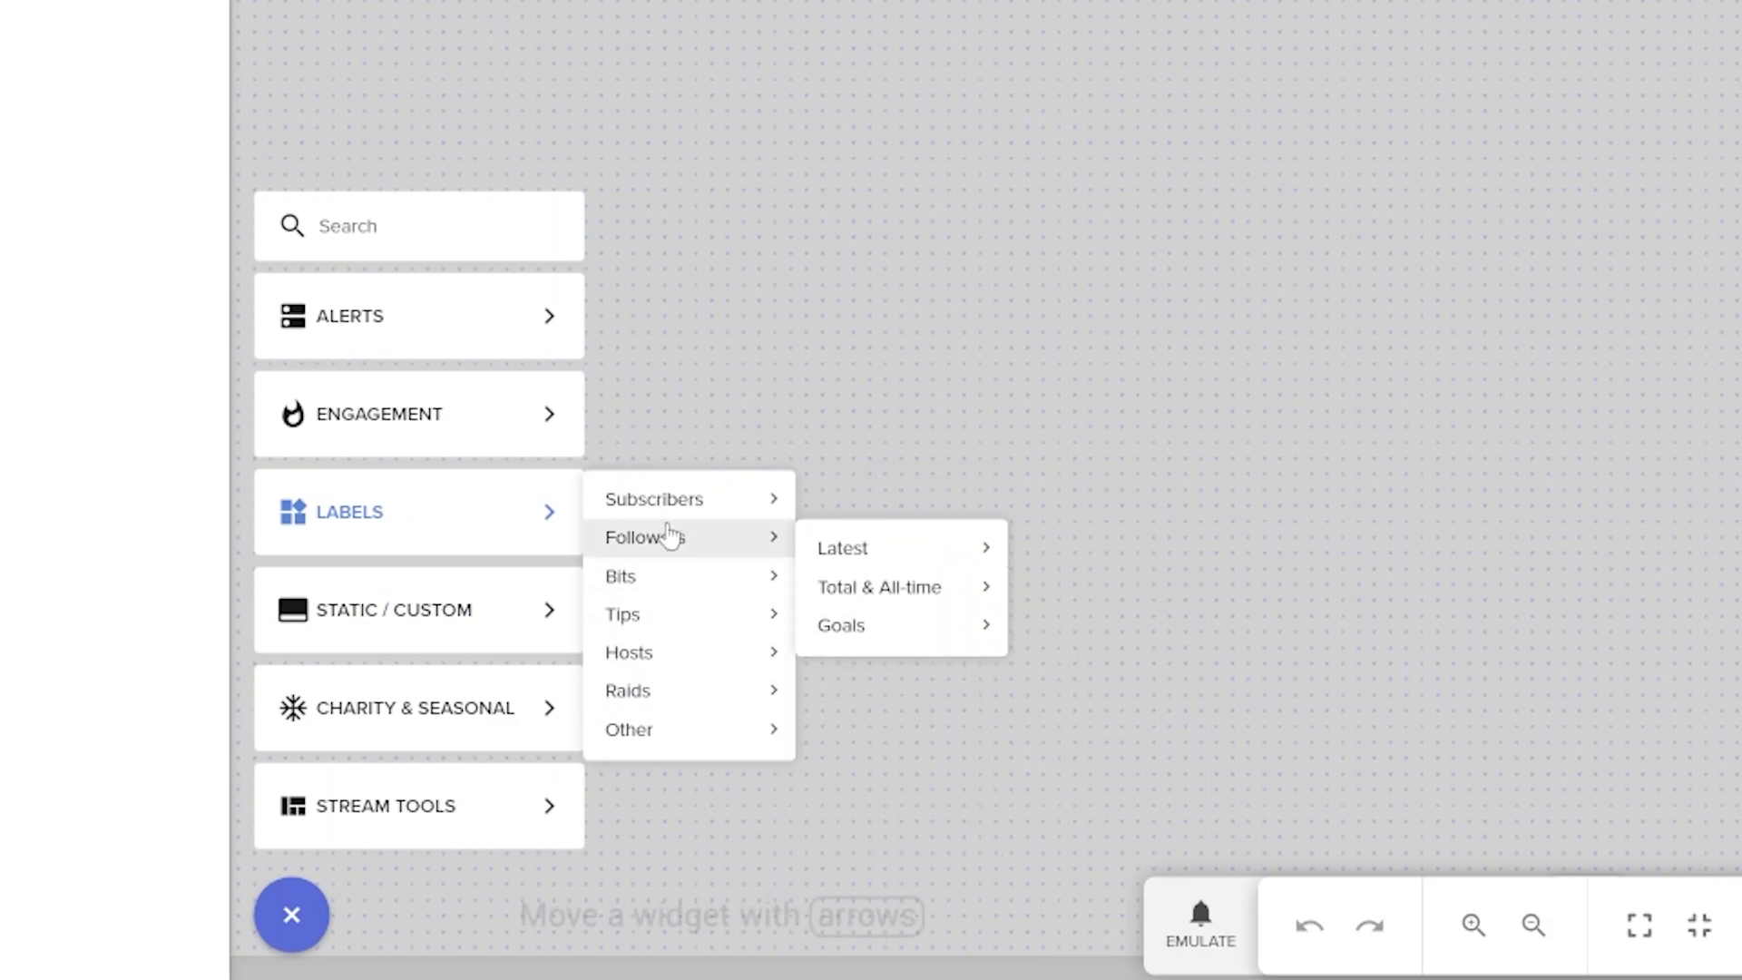
{"action": "mouse_move", "coordinate": [883, 549]}
{"action": "left_click", "coordinate": [1095, 558]}
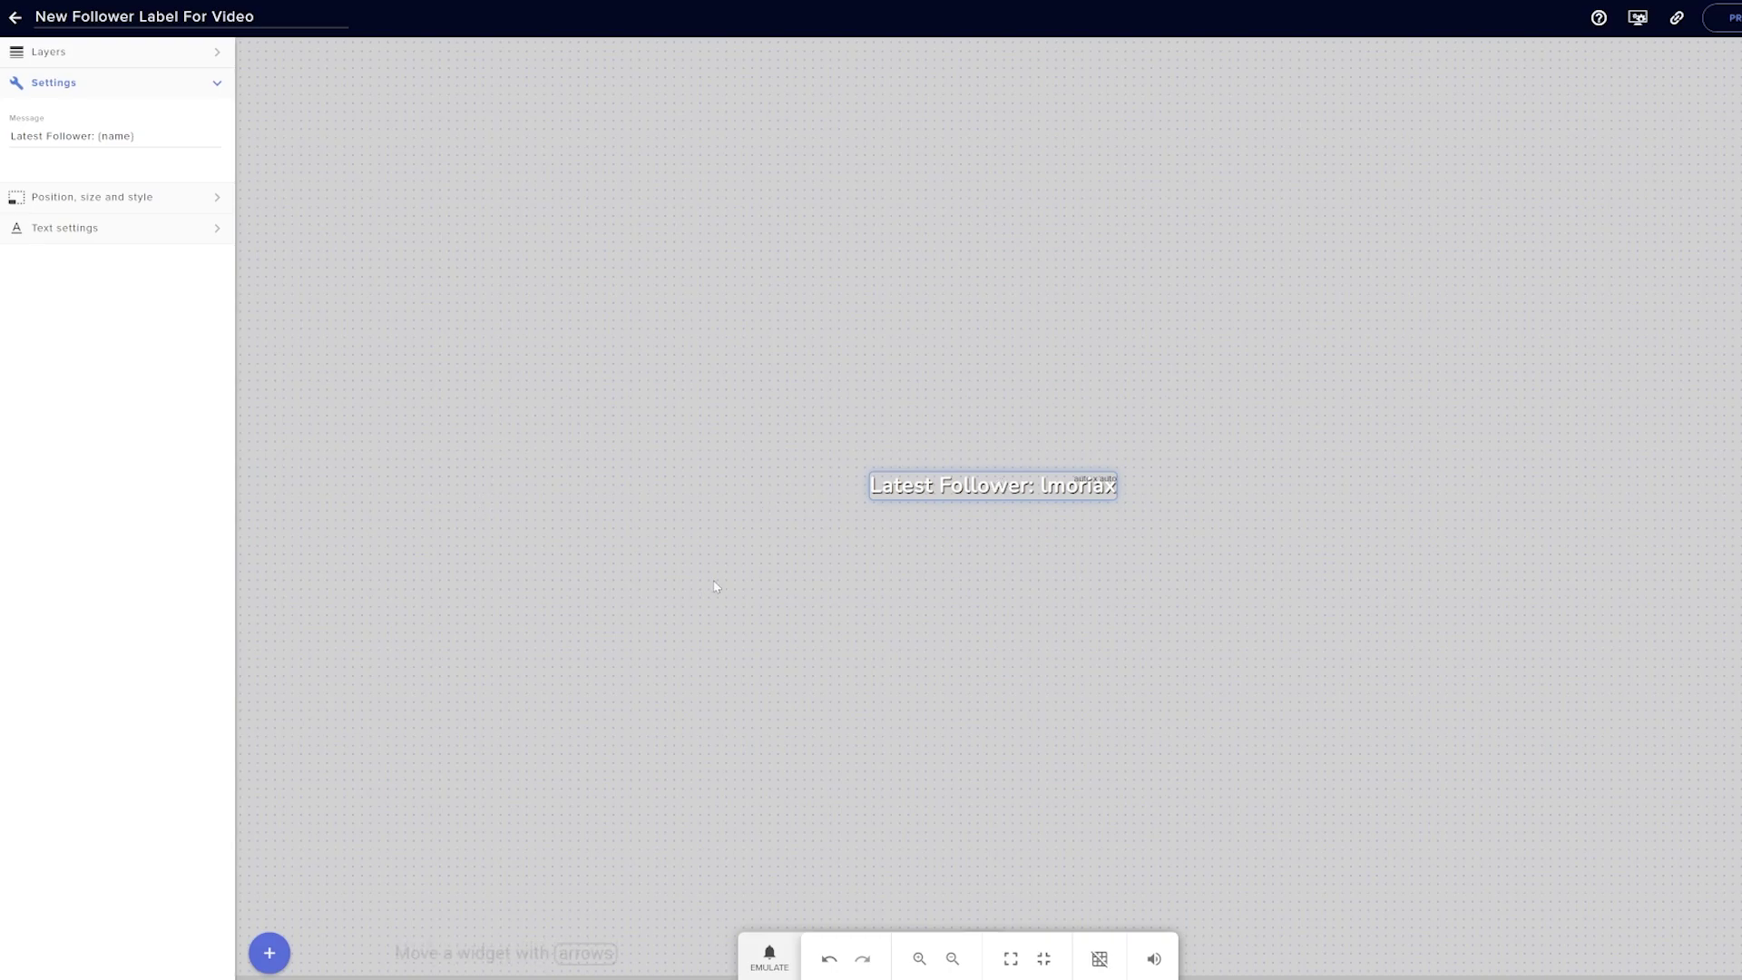
Add a static video widget to the overlay and place it just above the latest follower label.
{"action": "left_click", "coordinate": [269, 954]}
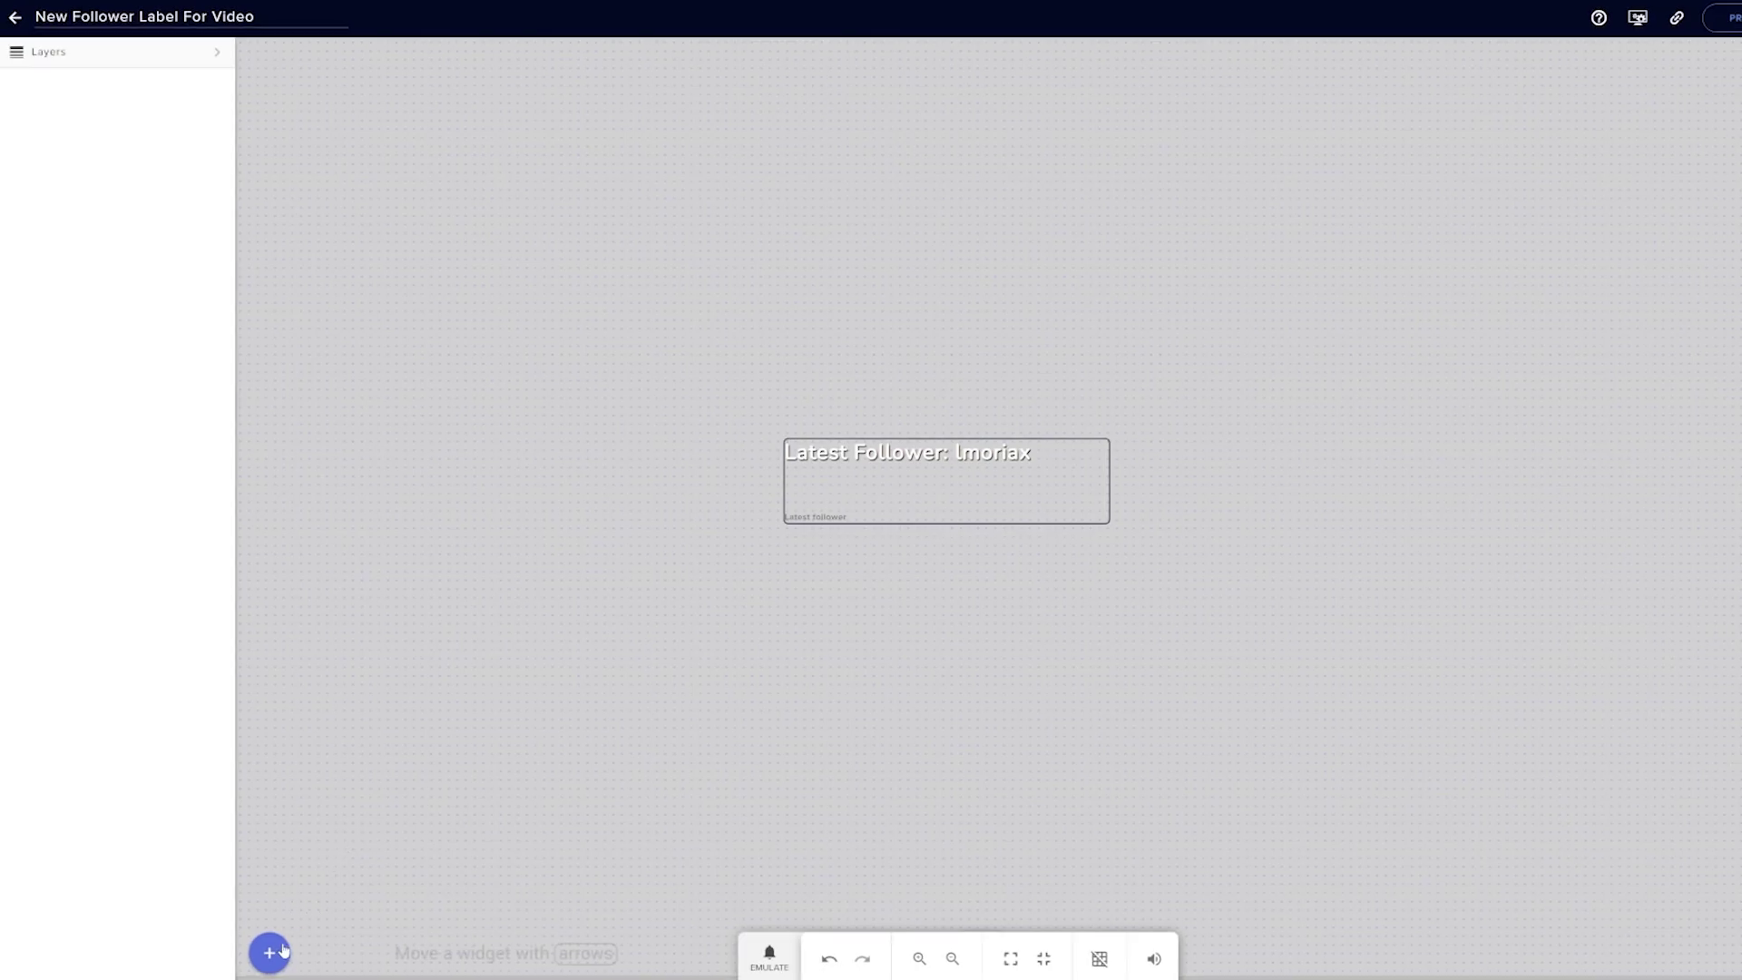
{"action": "left_click", "coordinate": [284, 950]}
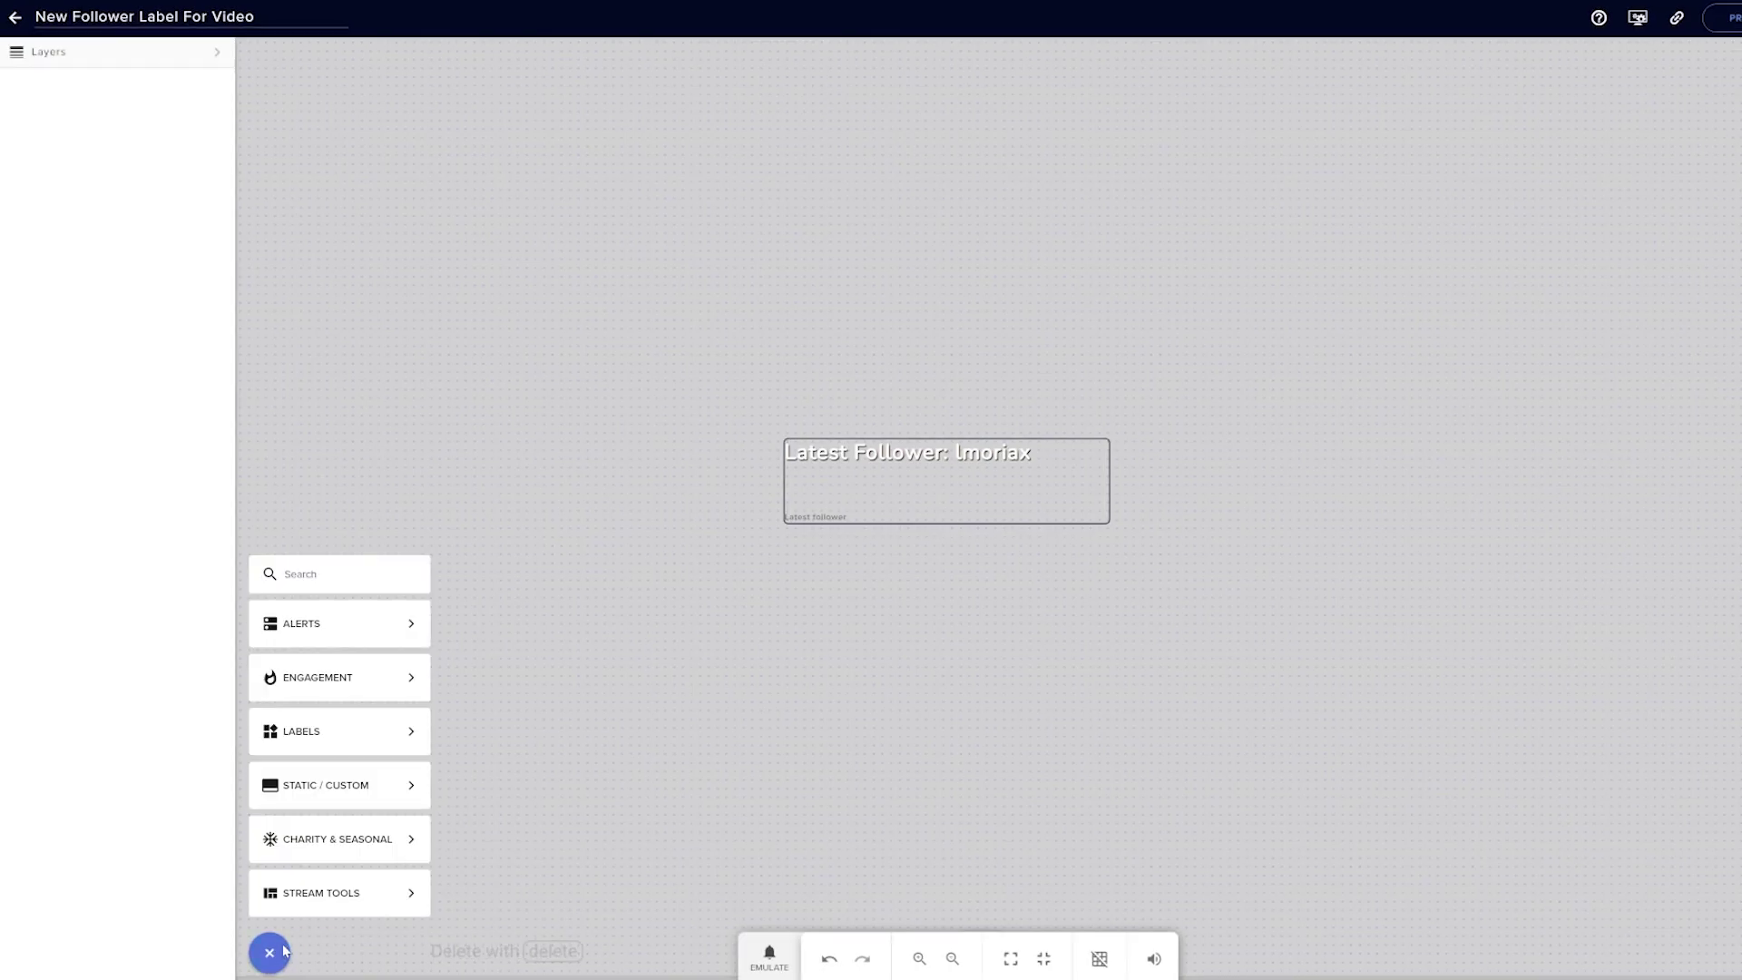
{"action": "mouse_move", "coordinate": [356, 640]}
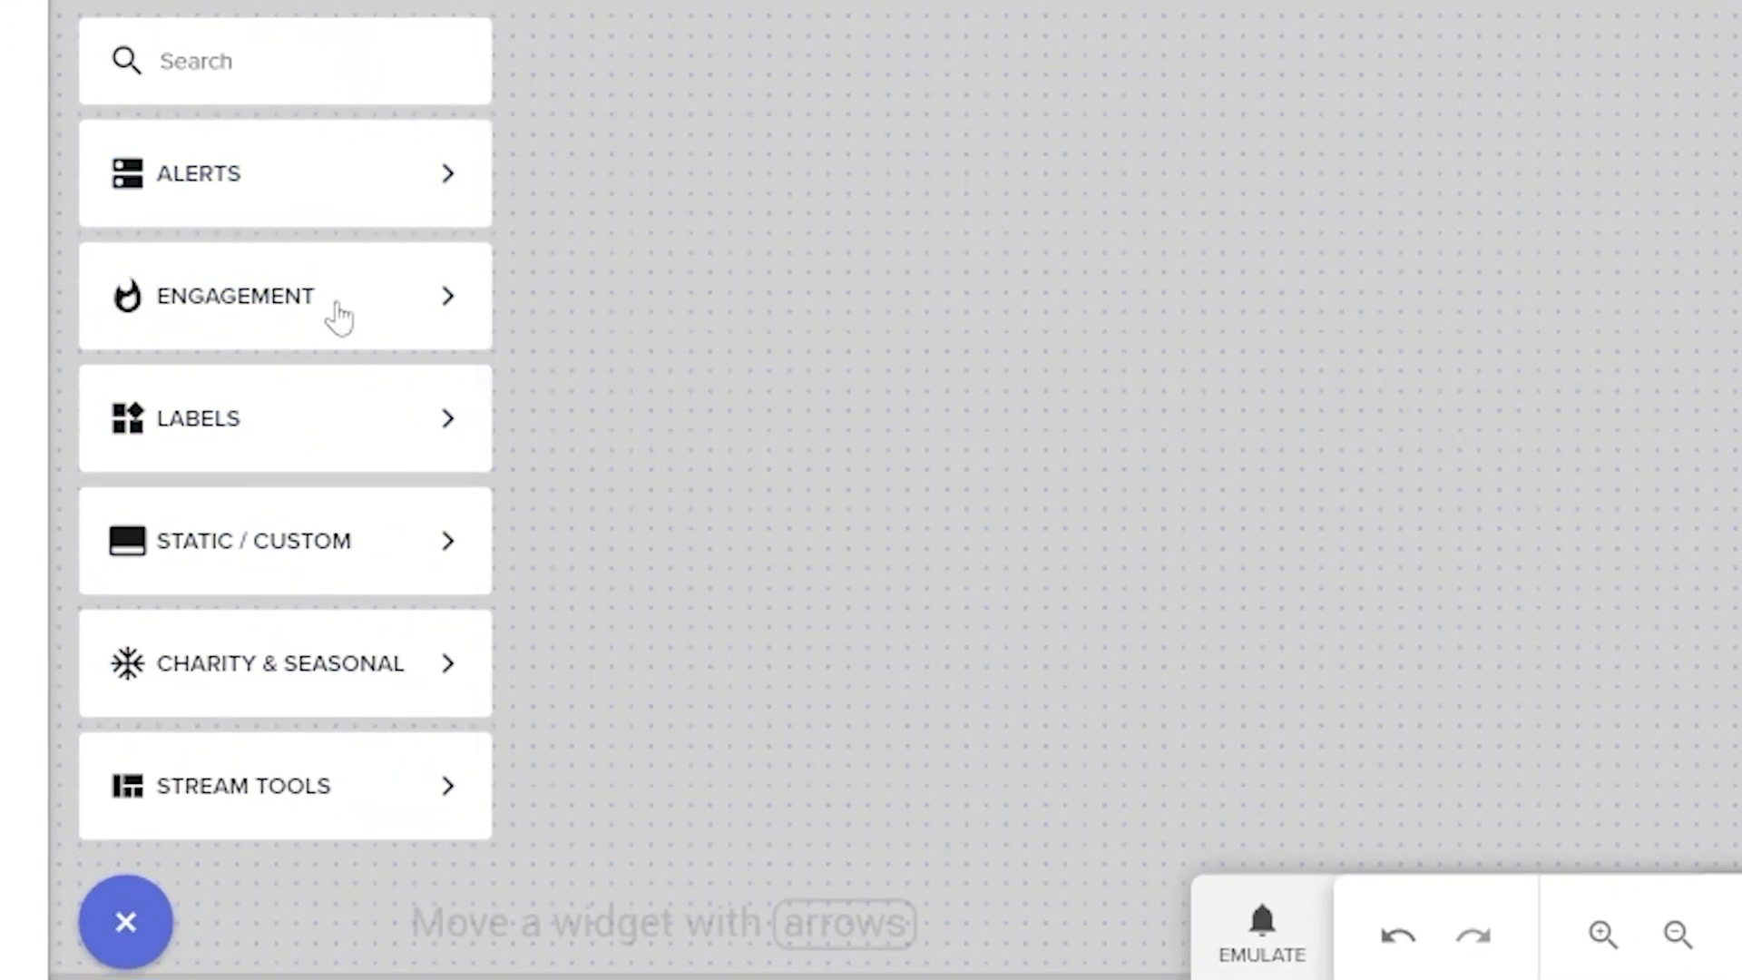
{"action": "mouse_move", "coordinate": [338, 548]}
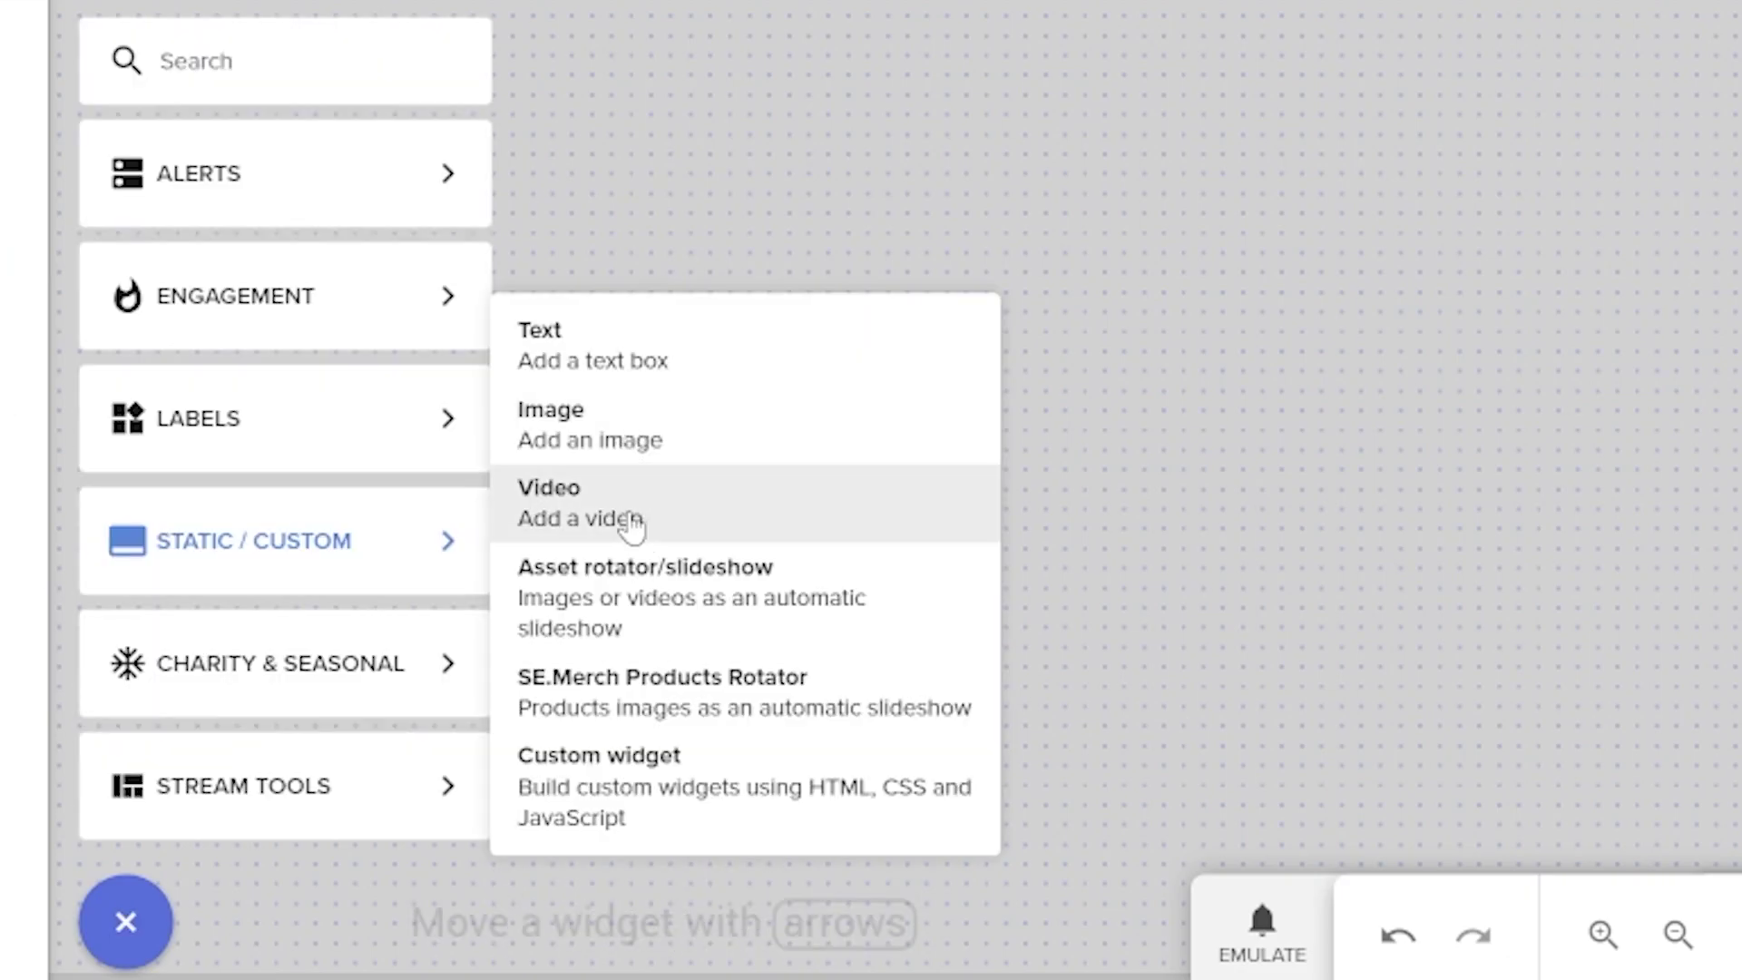
{"action": "left_click", "coordinate": [632, 527]}
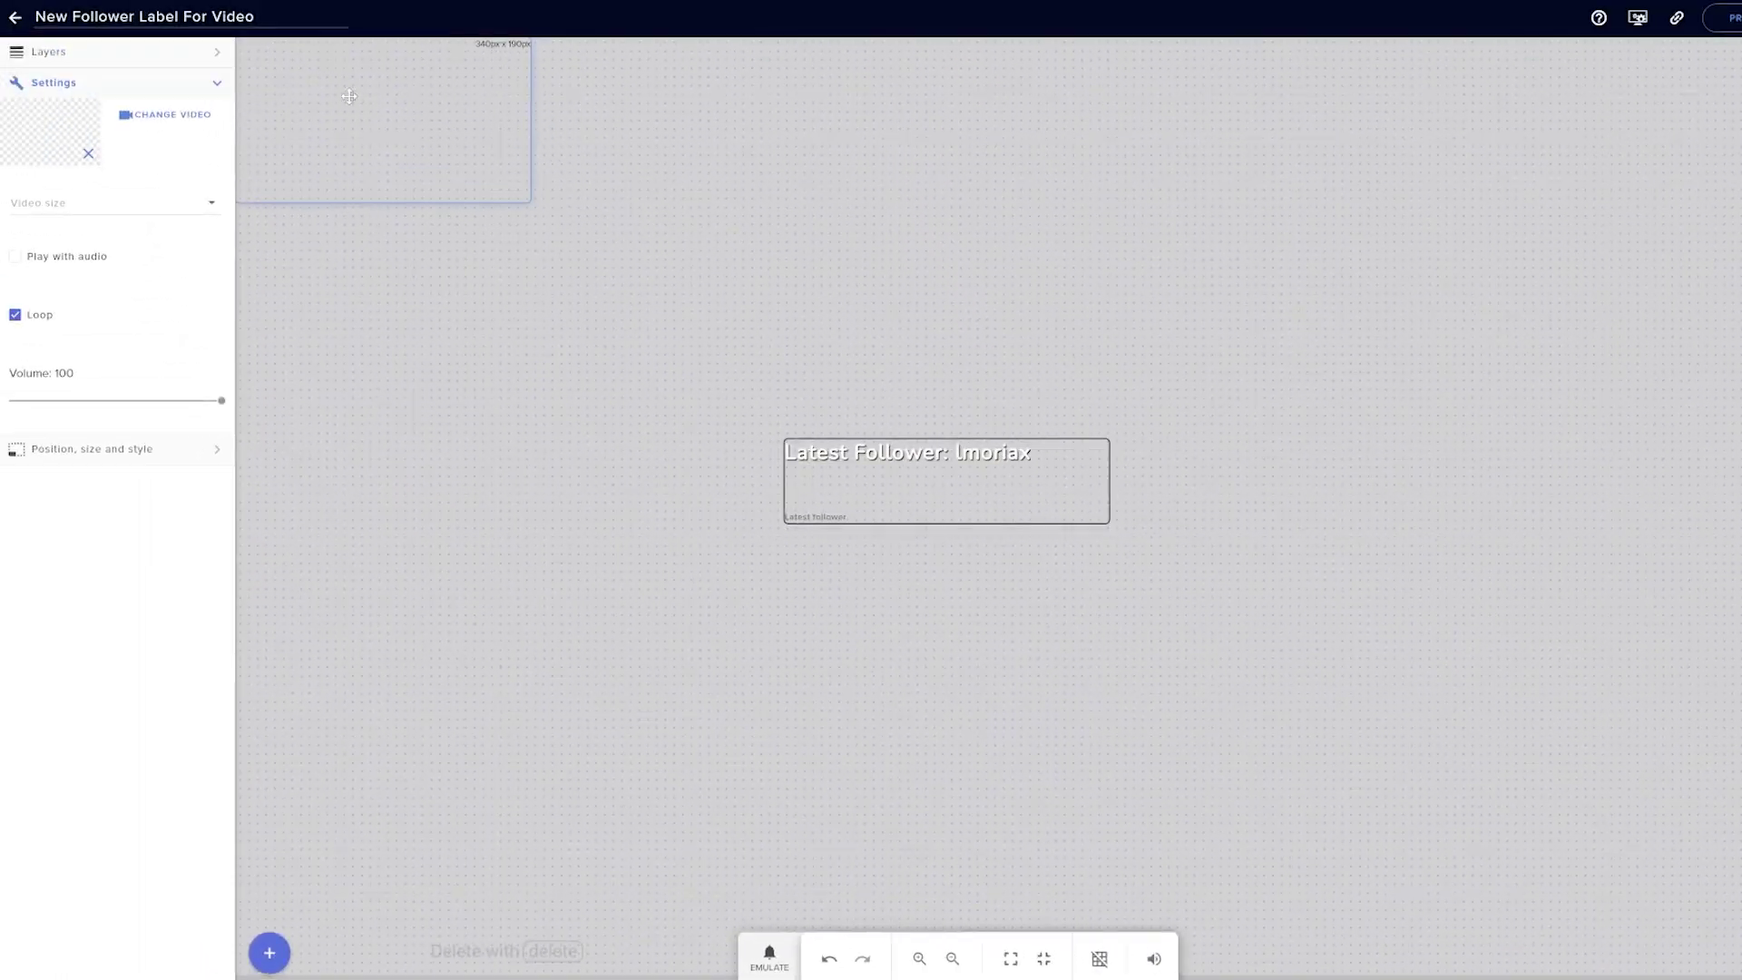
{"action": "left_click_drag", "start_coordinate": [891, 363], "coordinate": [901, 329]}
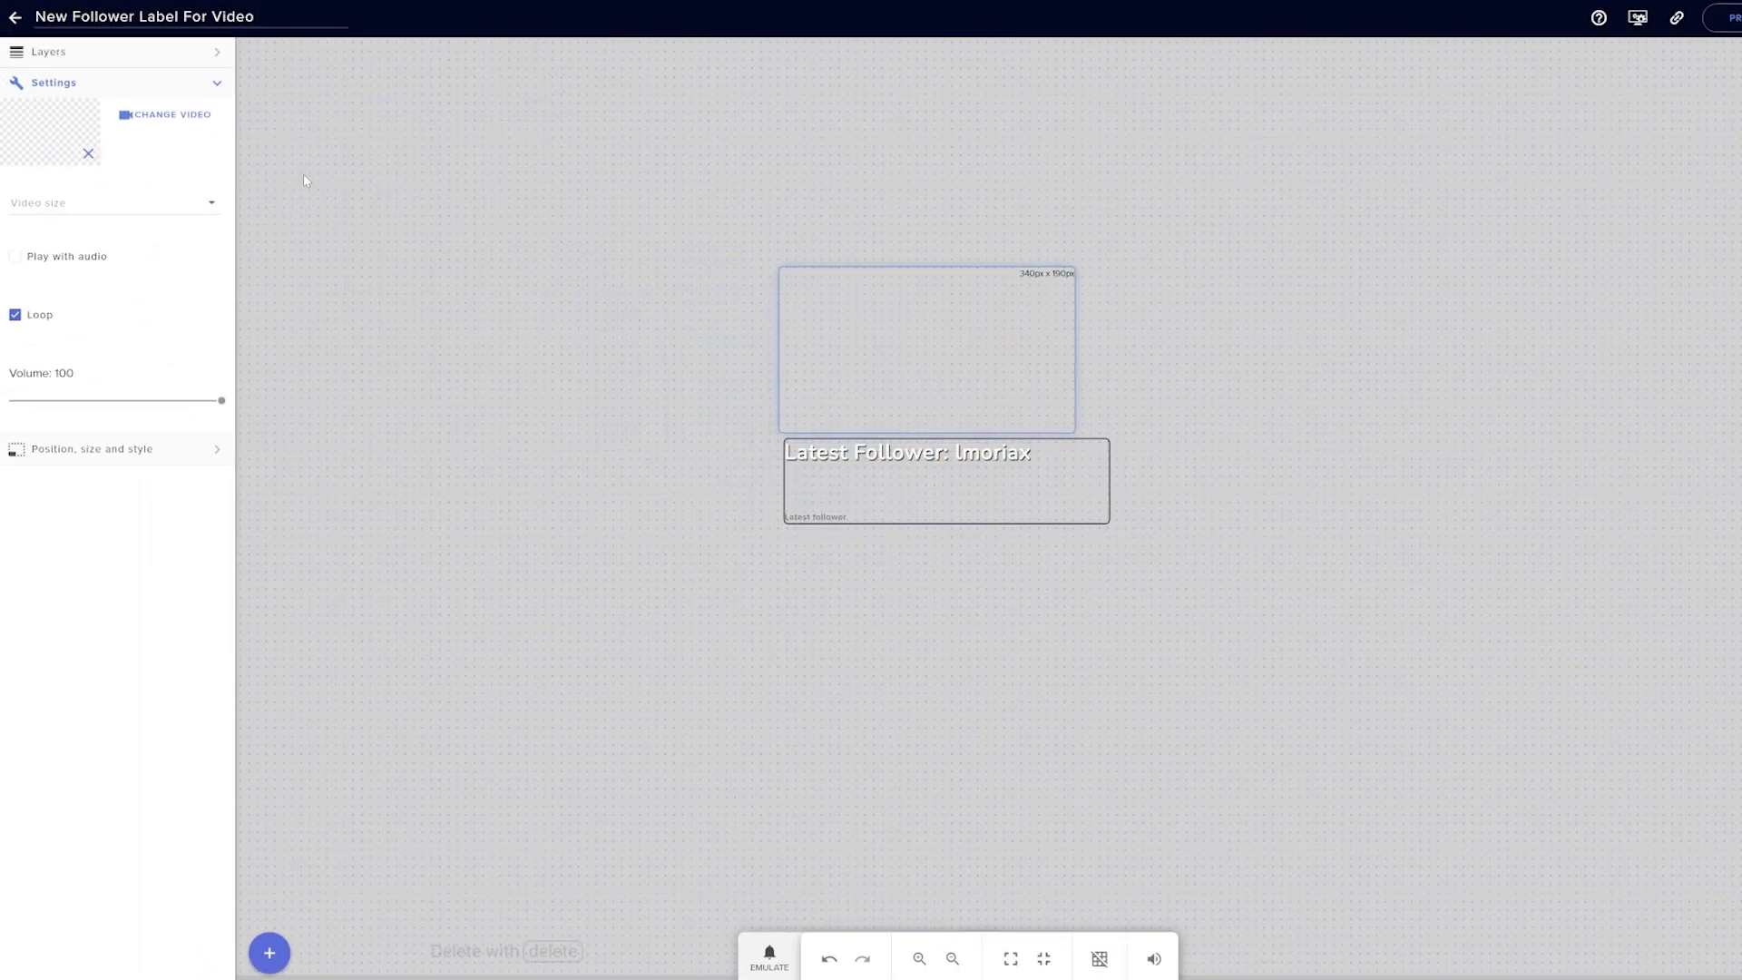
Upload the label animation video file and assign it to the Video 2 layer.
{"action": "left_click", "coordinate": [146, 52]}
{"action": "left_click", "coordinate": [97, 147]}
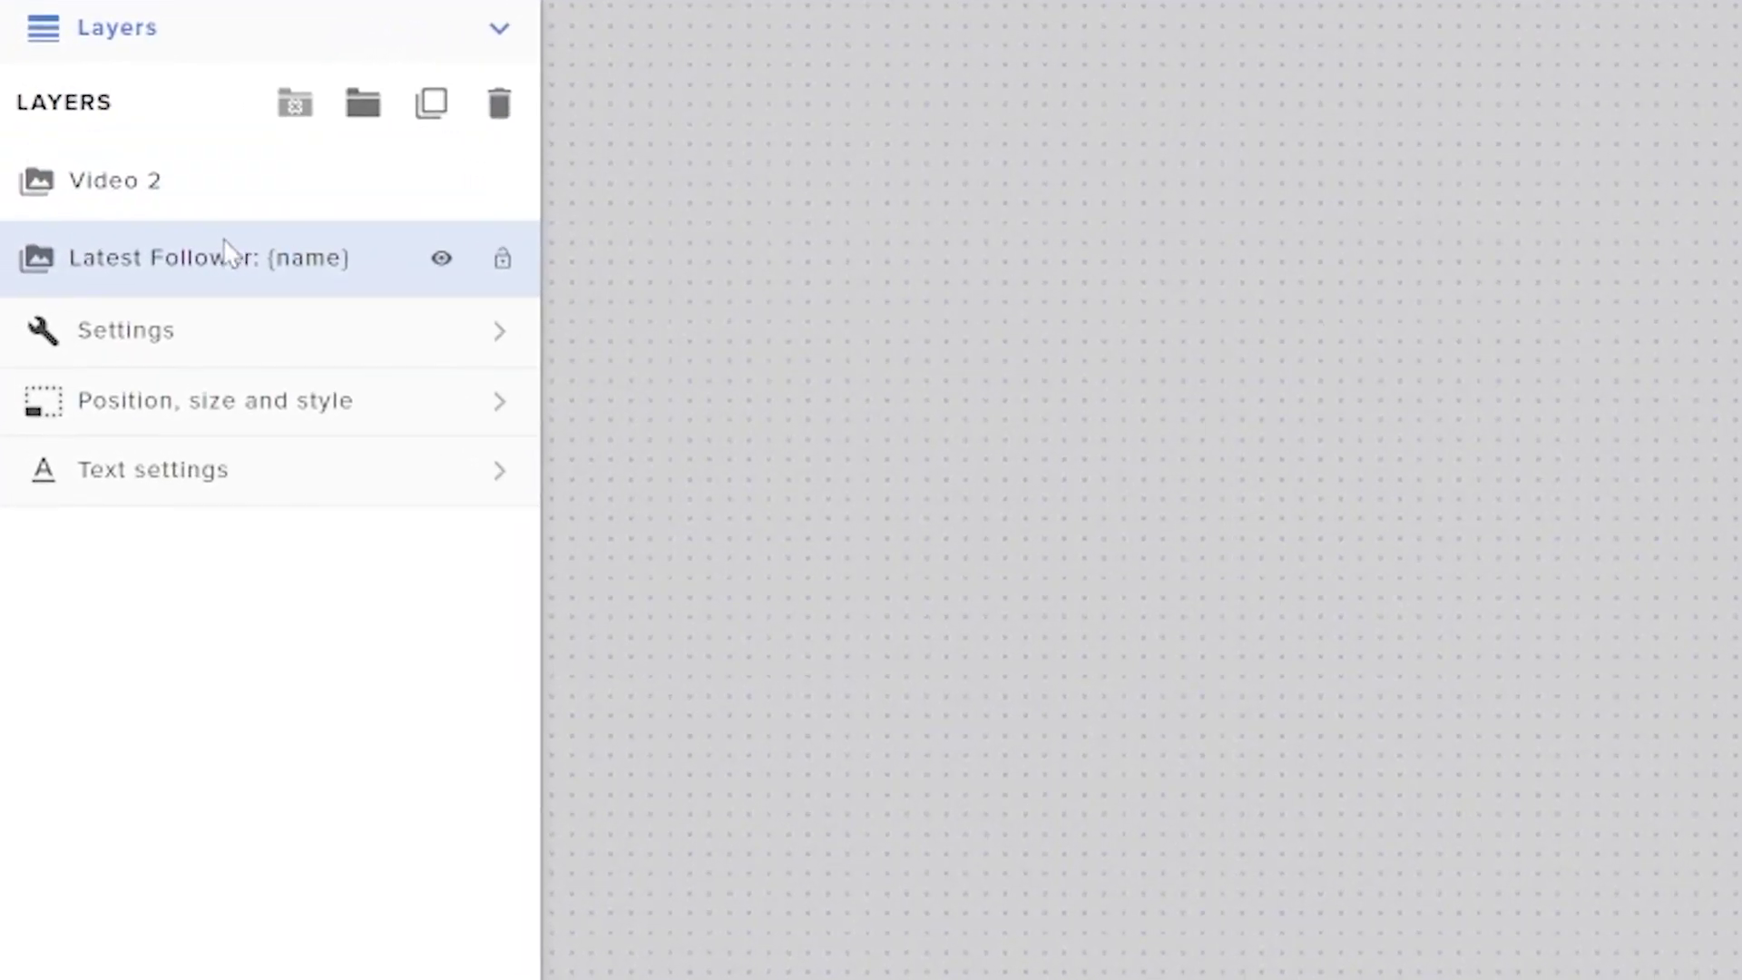
{"action": "left_click", "coordinate": [222, 212]}
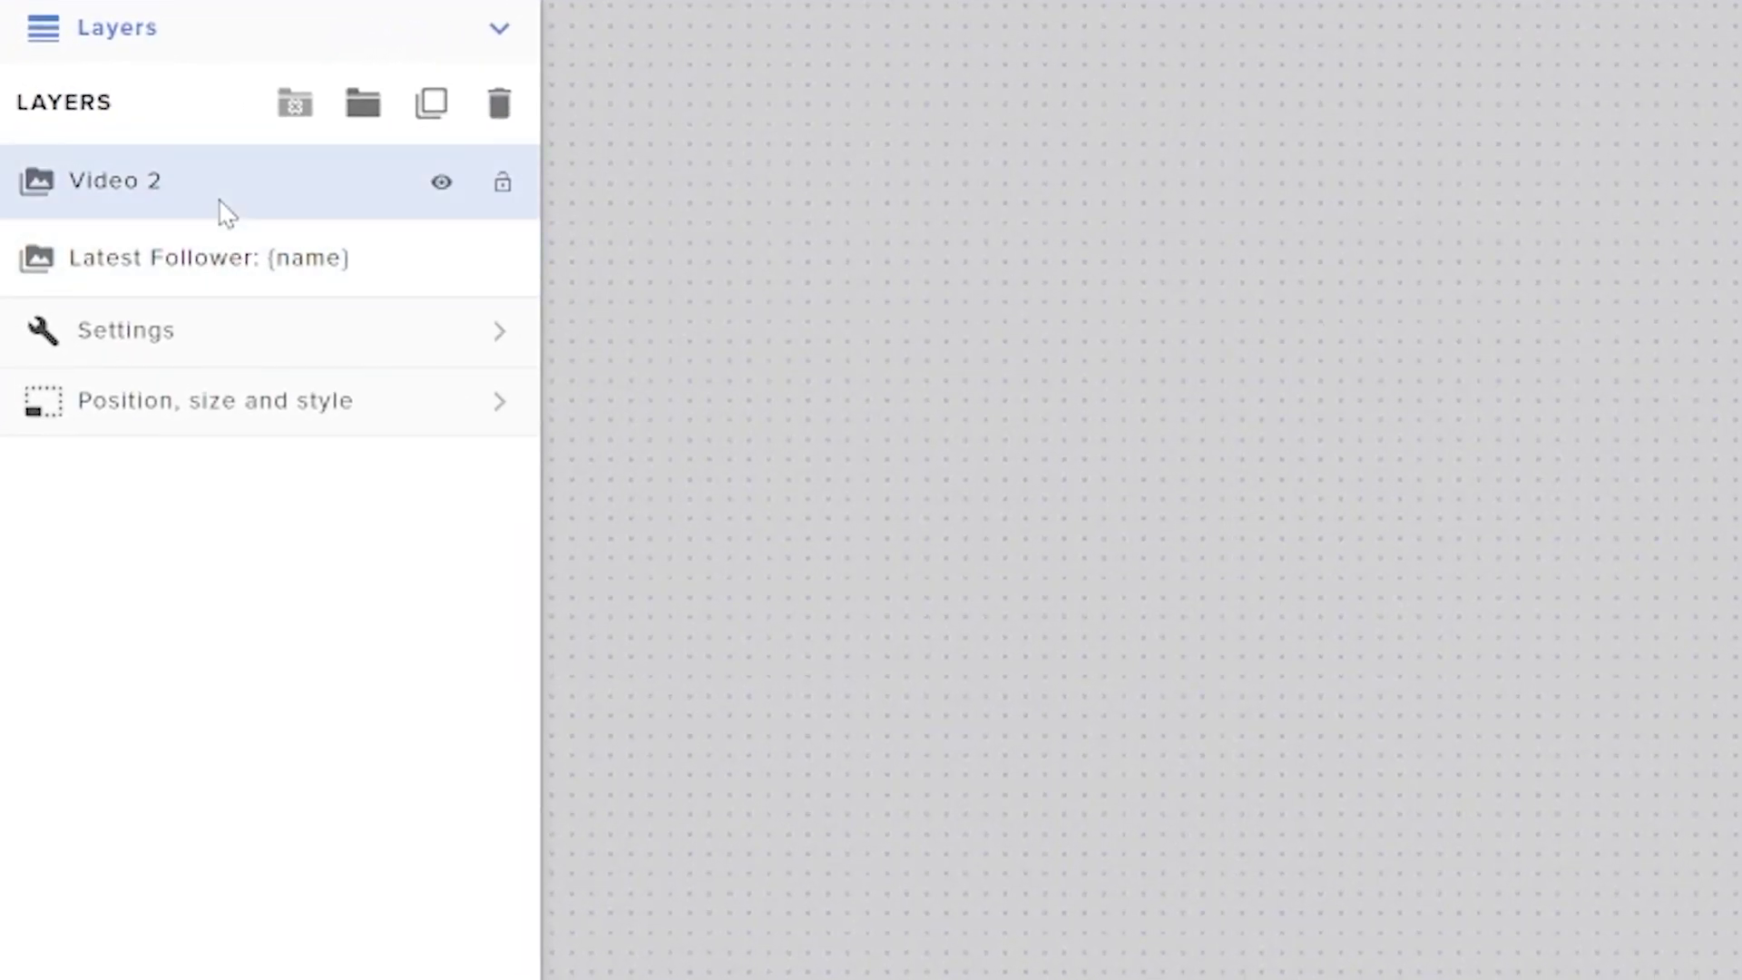
{"action": "left_click", "coordinate": [182, 346]}
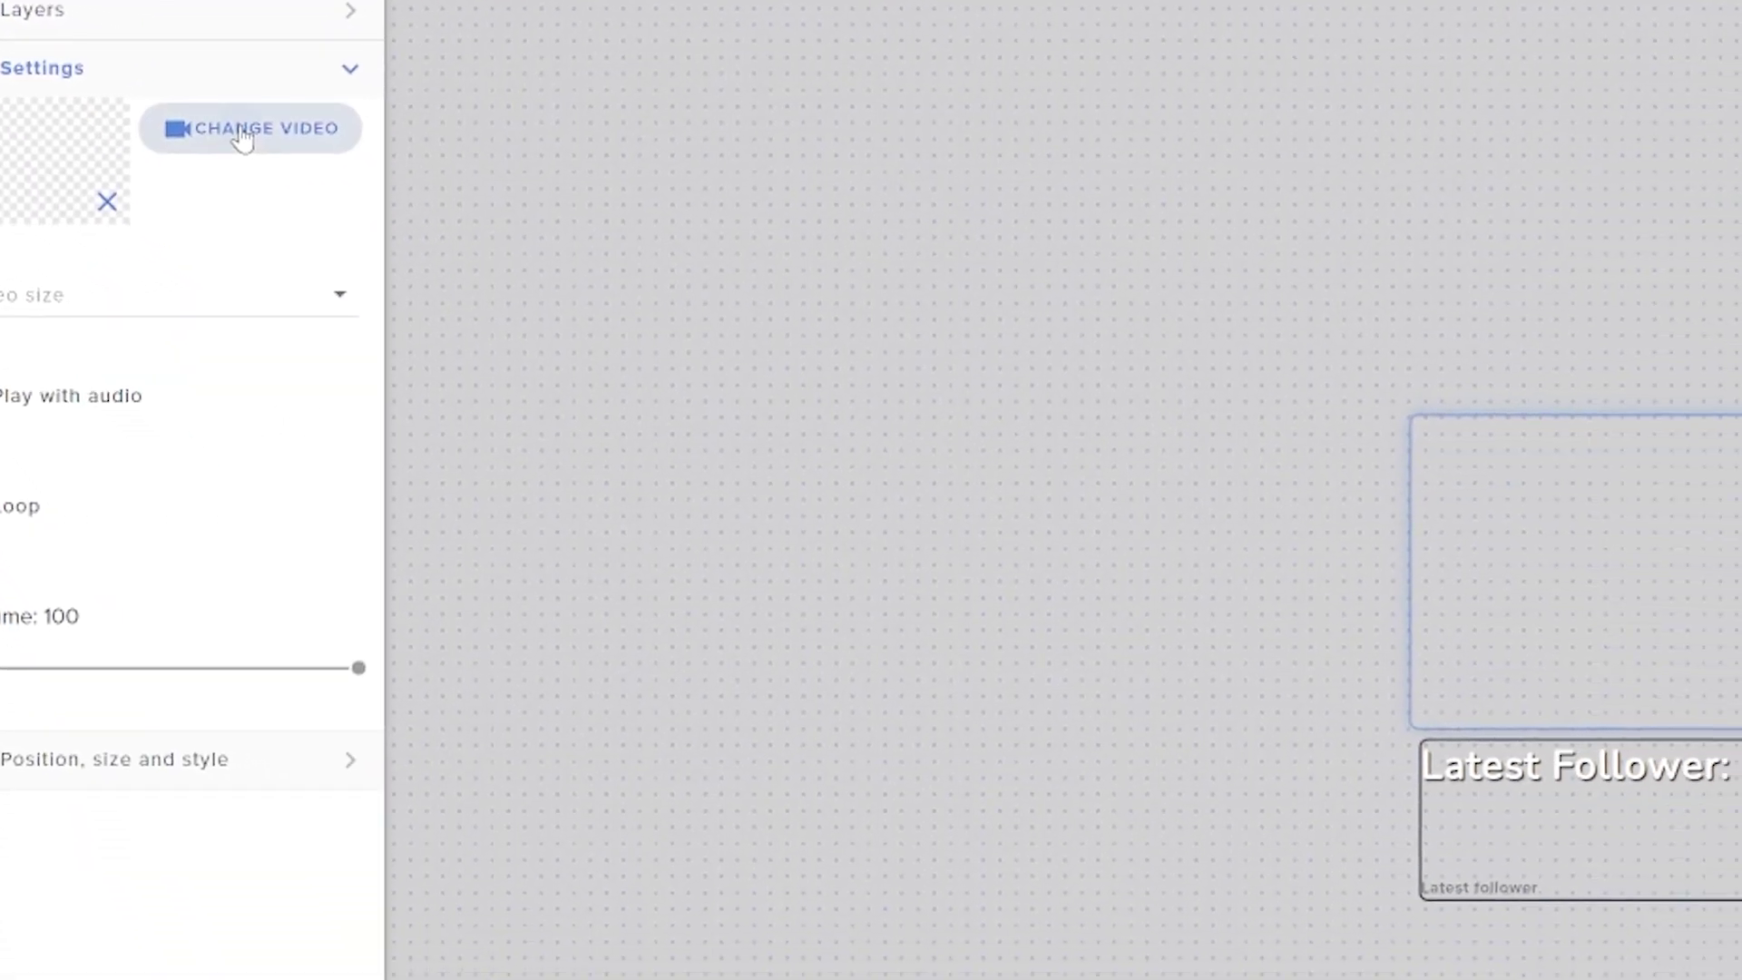
{"action": "left_click", "coordinate": [243, 136]}
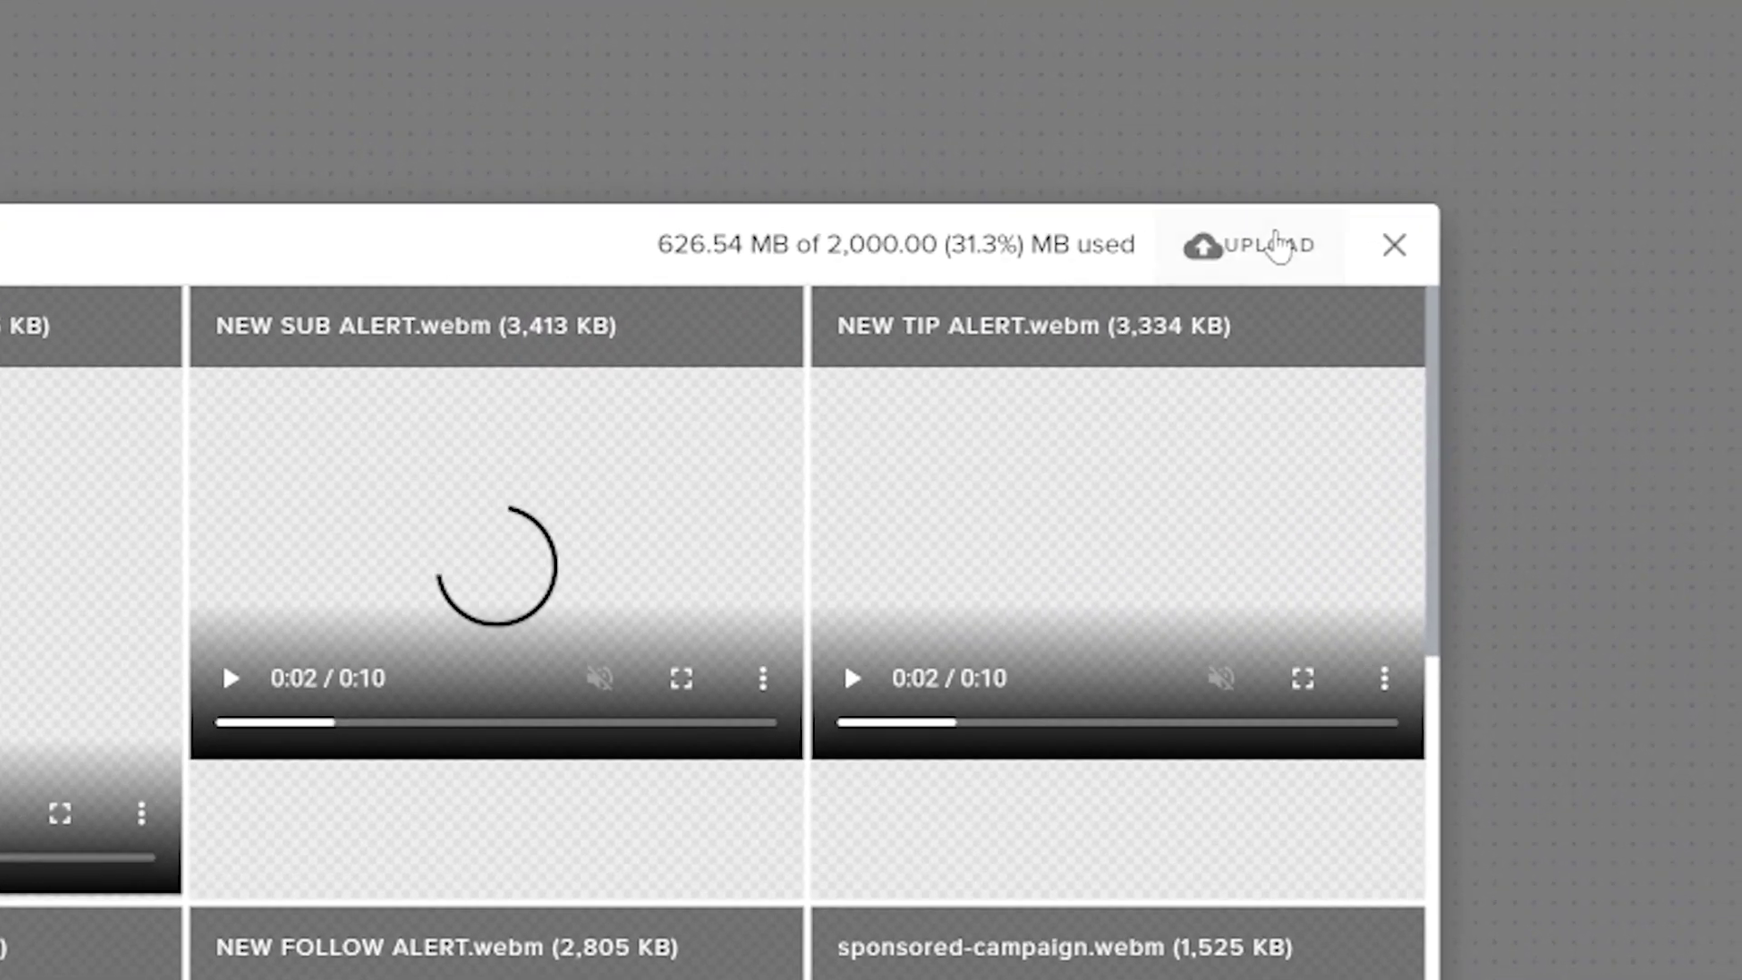
{"action": "left_click", "coordinate": [1586, 188]}
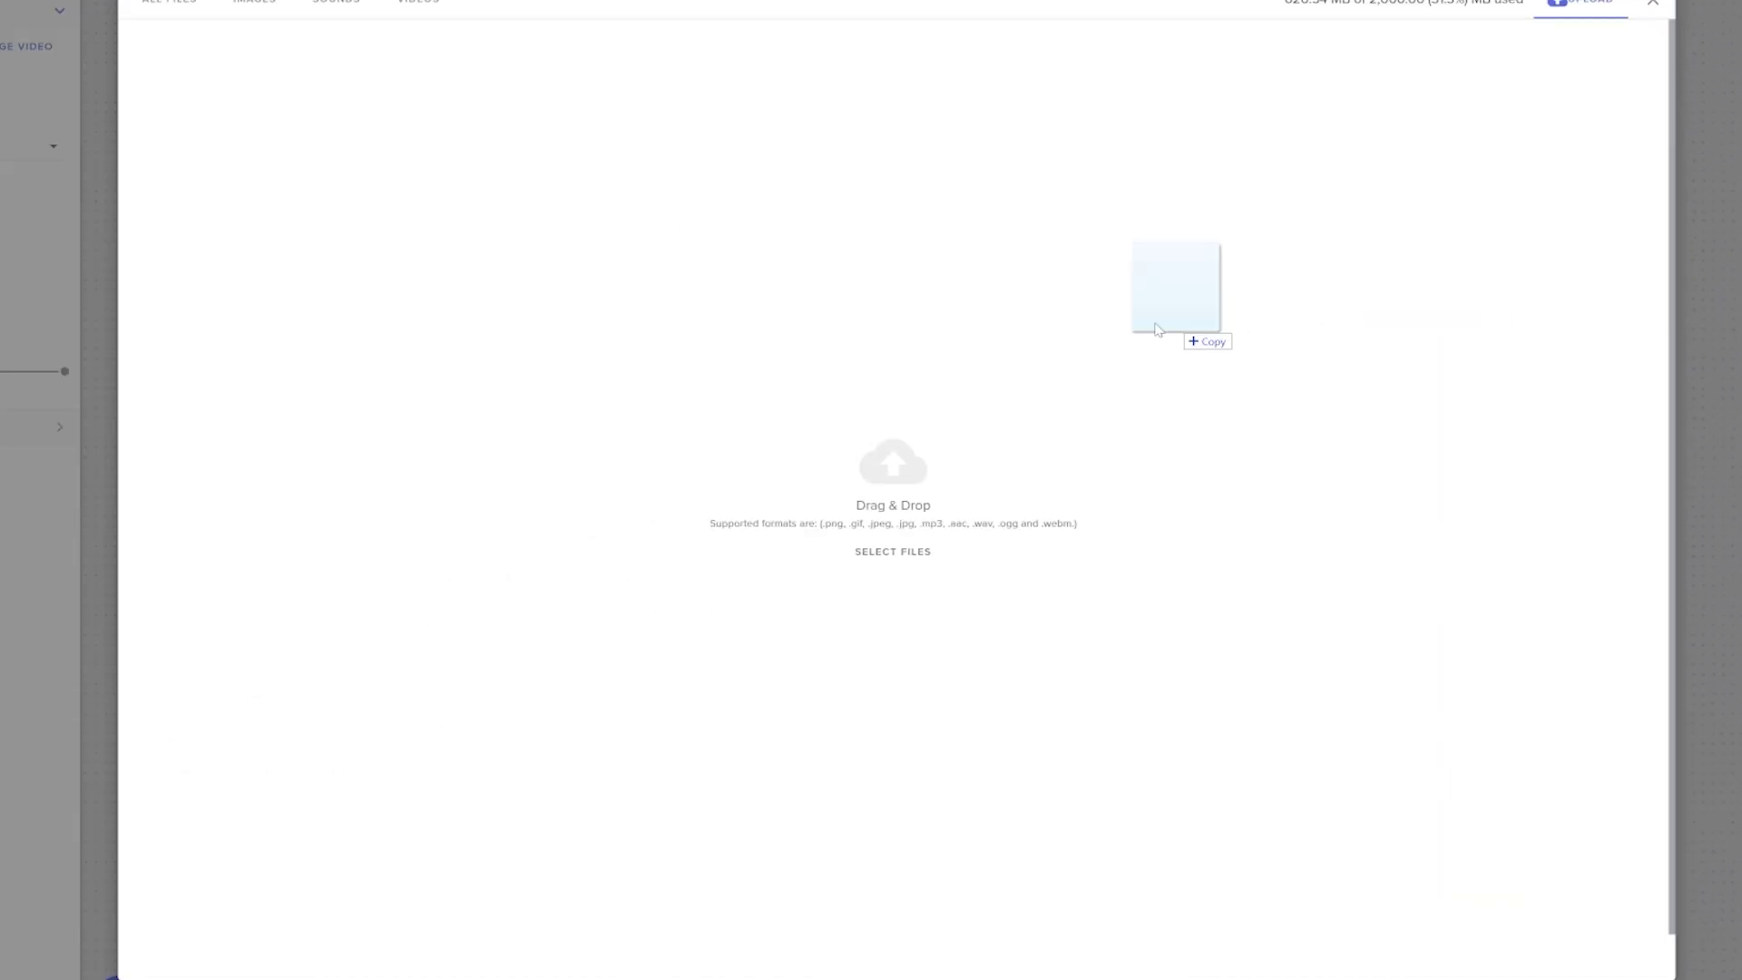
{"action": "left_click_drag", "start_coordinate": [1157, 330], "coordinate": [1157, 331]}
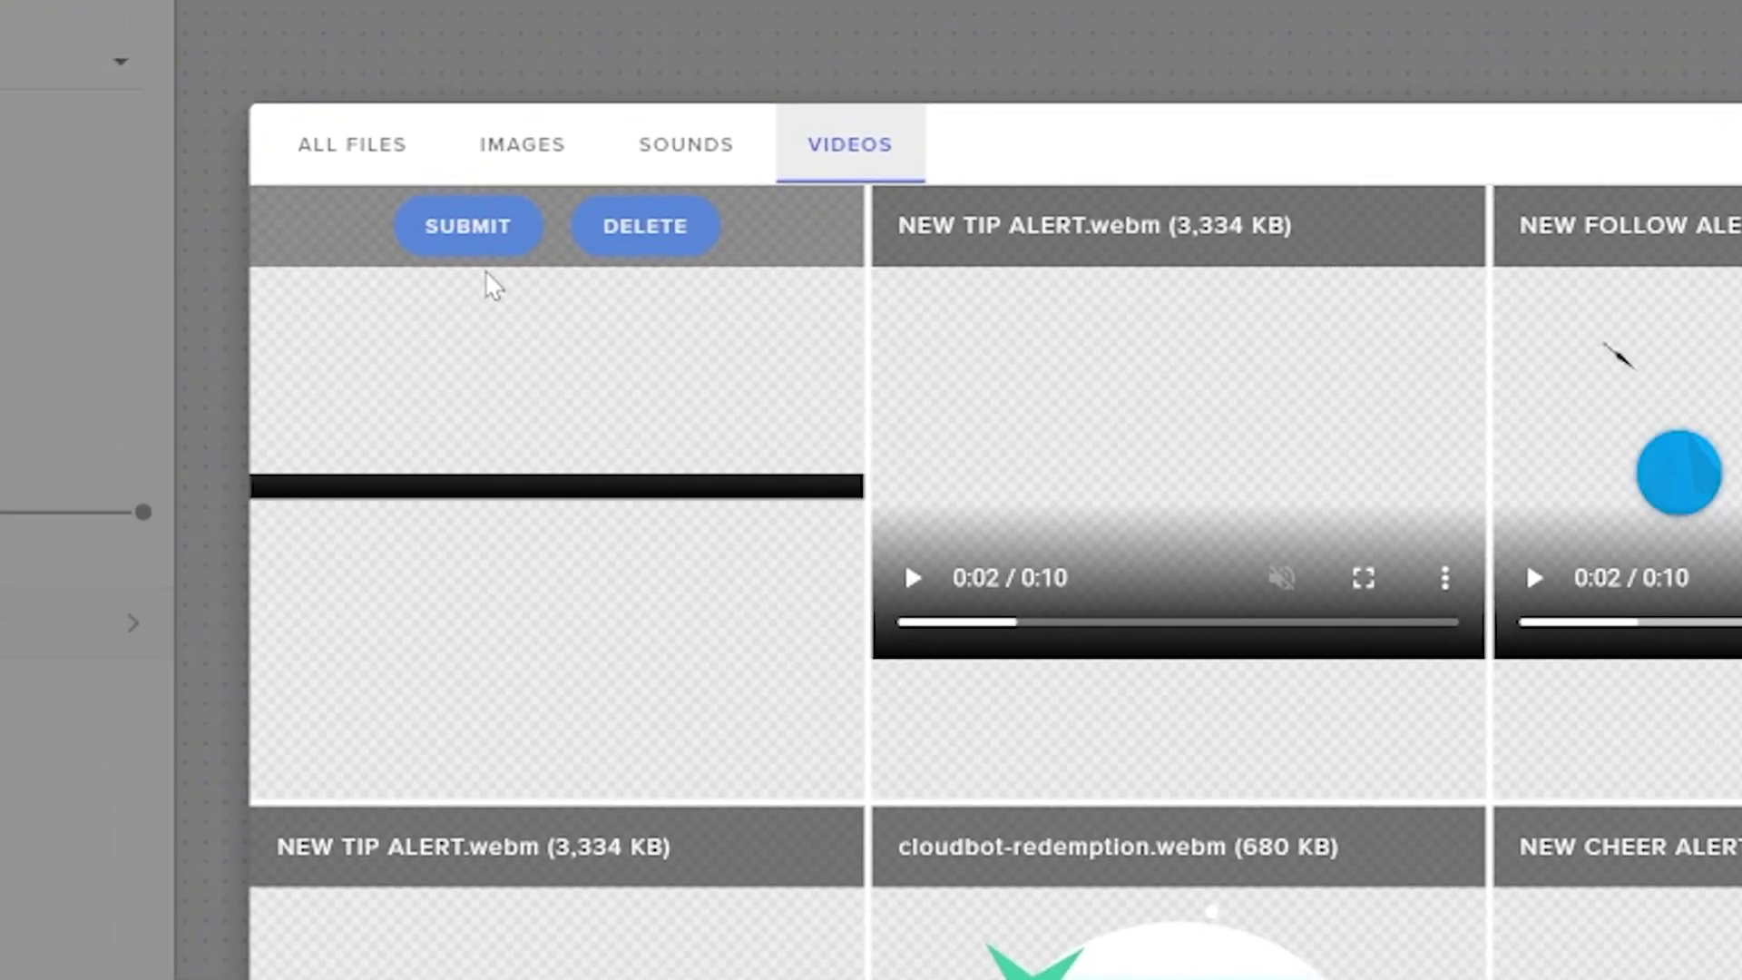
{"action": "left_click", "coordinate": [486, 240]}
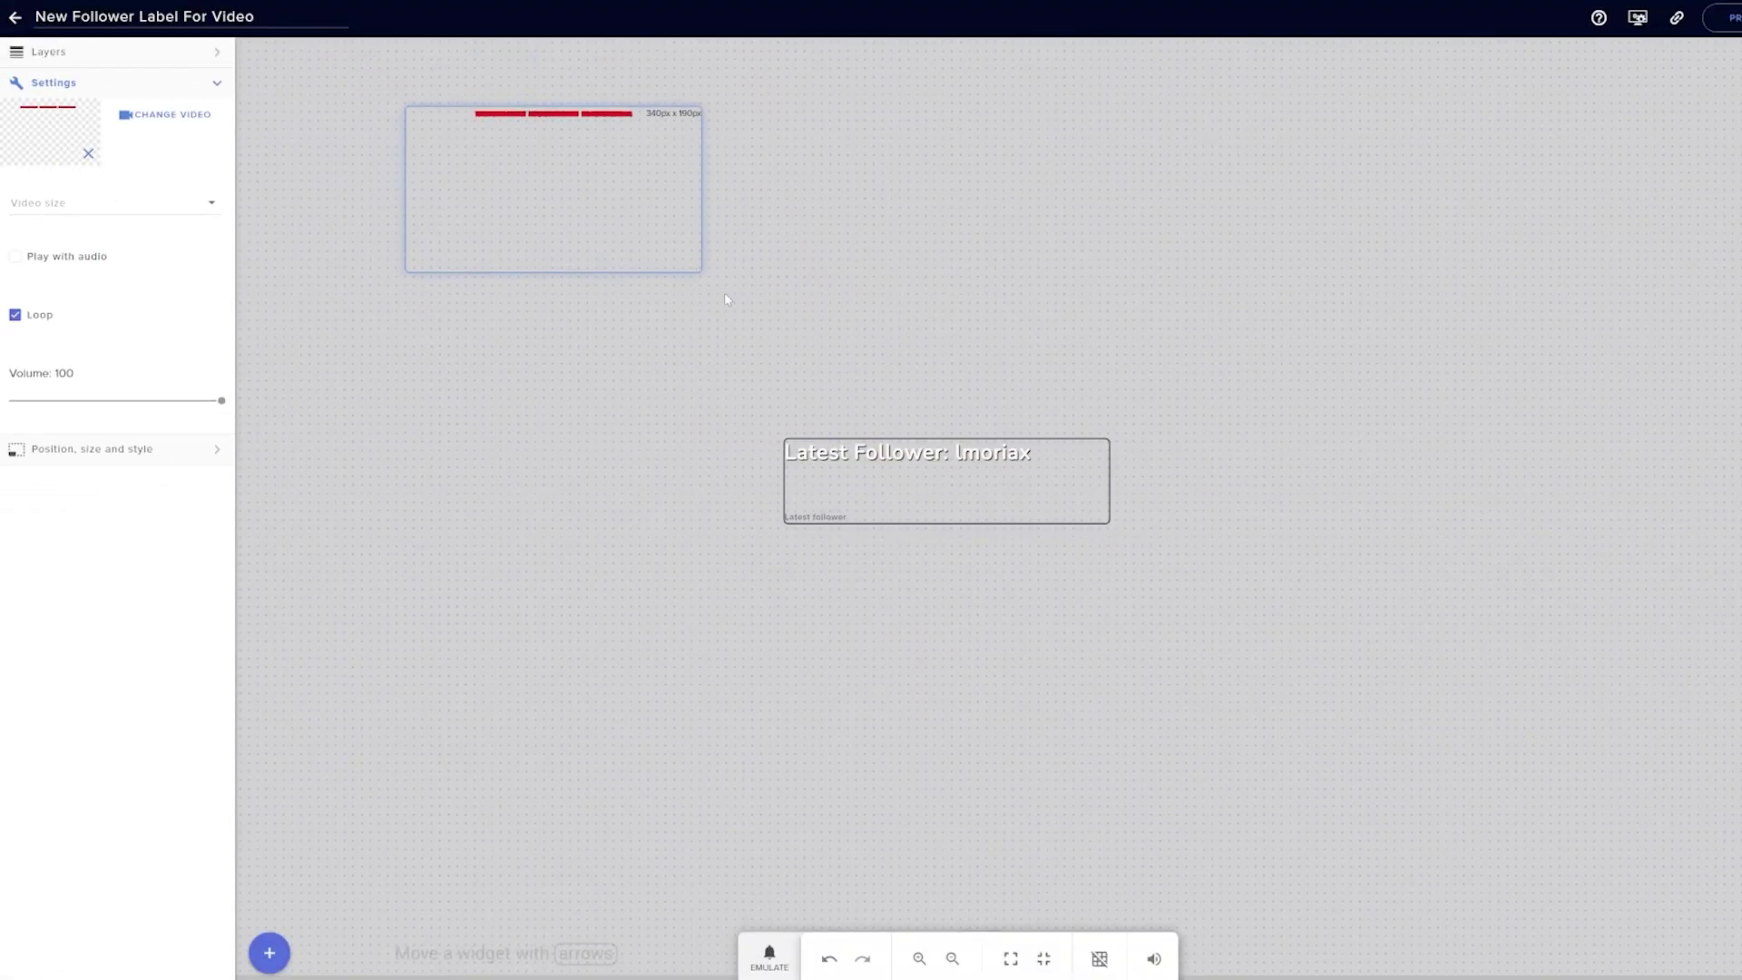
Resize the video widget into a wide, shallow banner and position it near the top of the canvas above the follower label.
{"action": "left_click_drag", "start_coordinate": [726, 300], "coordinate": [1634, 830]}
{"action": "left_click_drag", "start_coordinate": [1299, 384], "coordinate": [1325, 585]}
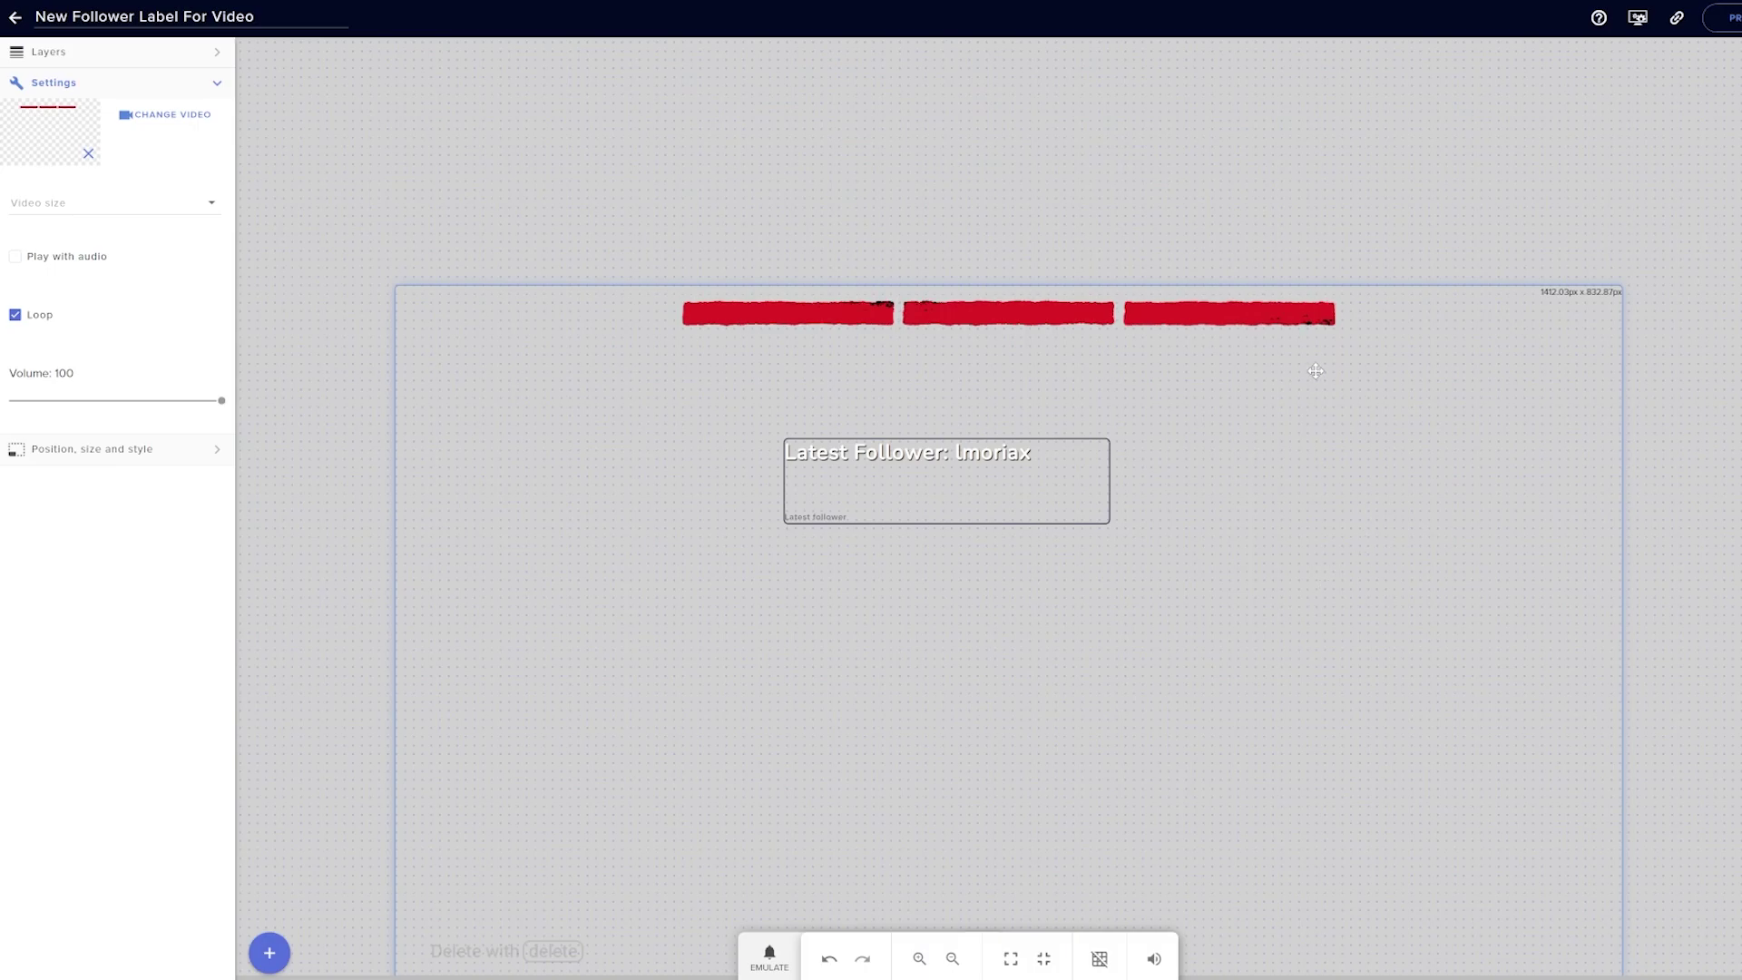
{"action": "left_click_drag", "start_coordinate": [1405, 400], "coordinate": [1347, 220]}
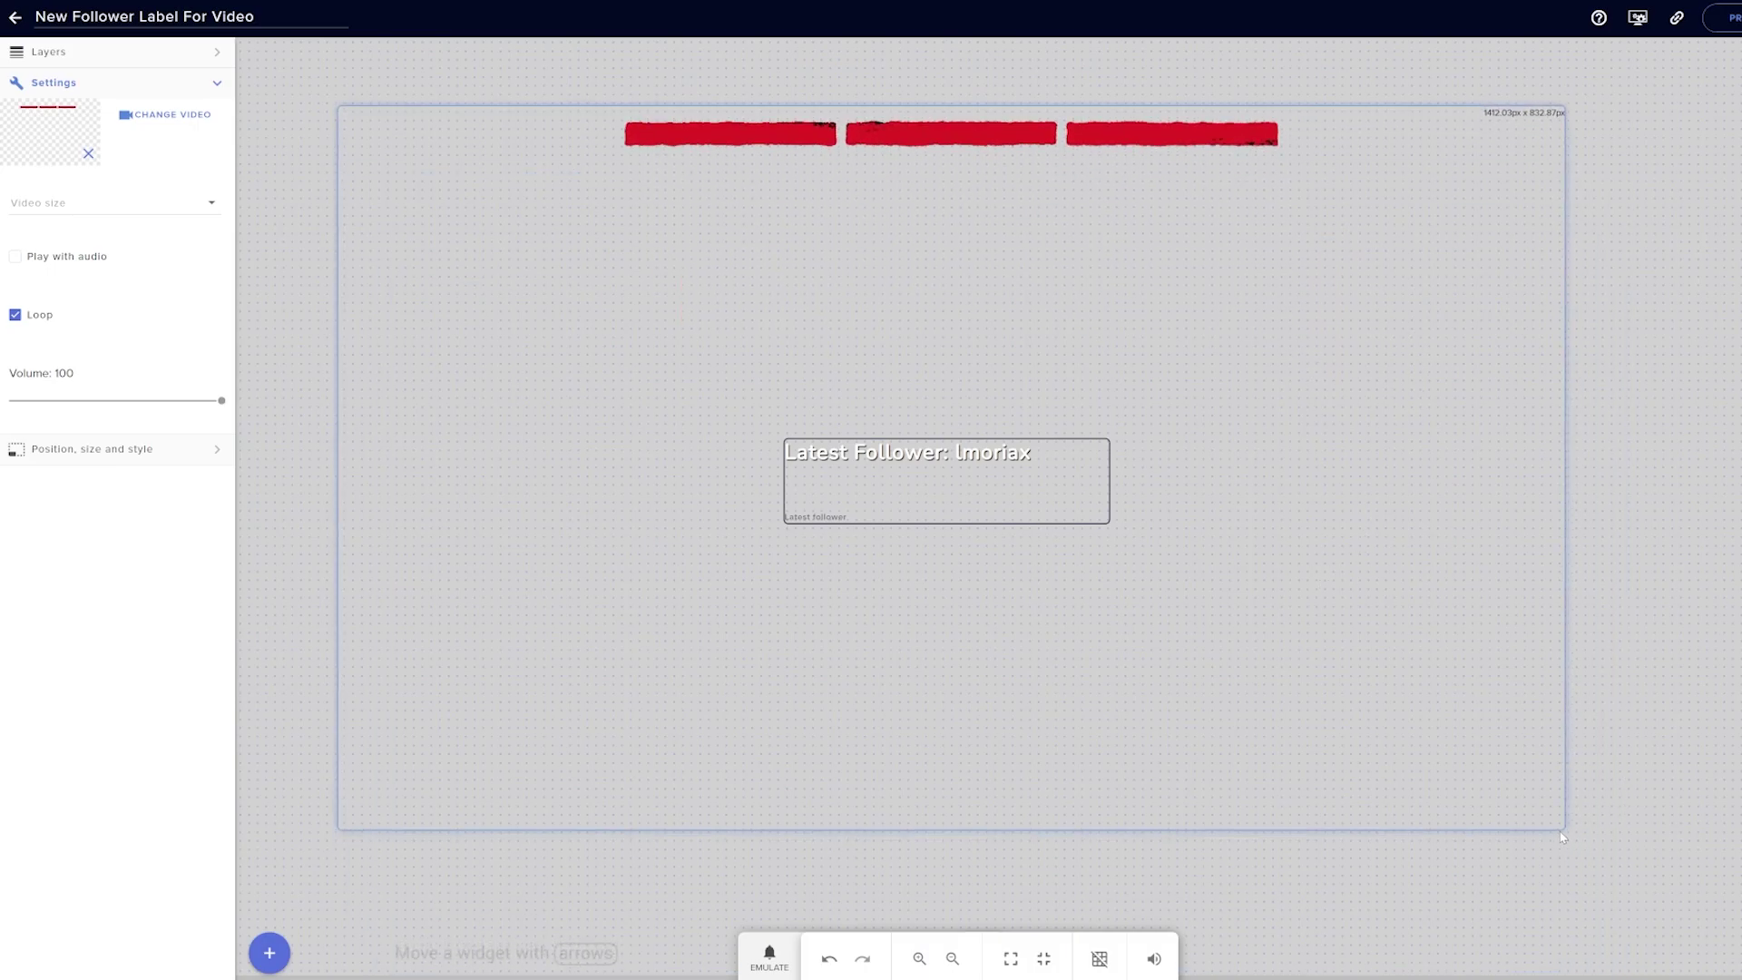
{"action": "left_click_drag", "start_coordinate": [1563, 826], "coordinate": [1571, 215]}
{"action": "left_click_drag", "start_coordinate": [1568, 145], "coordinate": [1741, 145]}
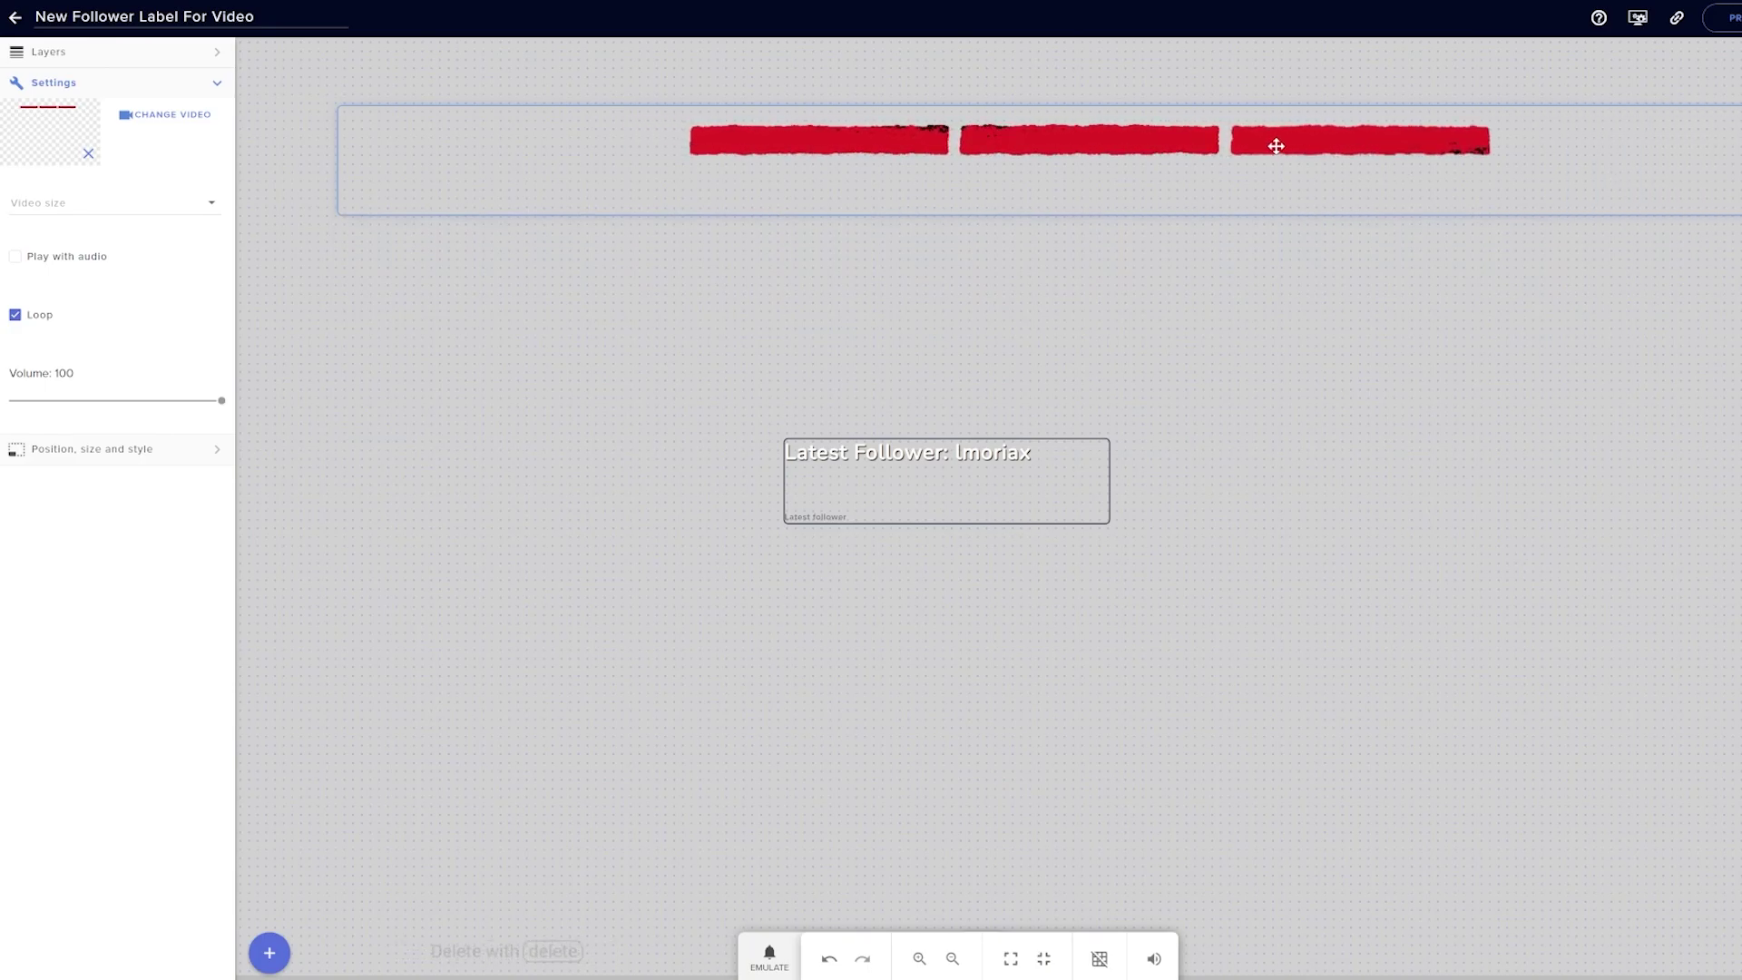
{"action": "left_click_drag", "start_coordinate": [1276, 146], "coordinate": [1189, 143]}
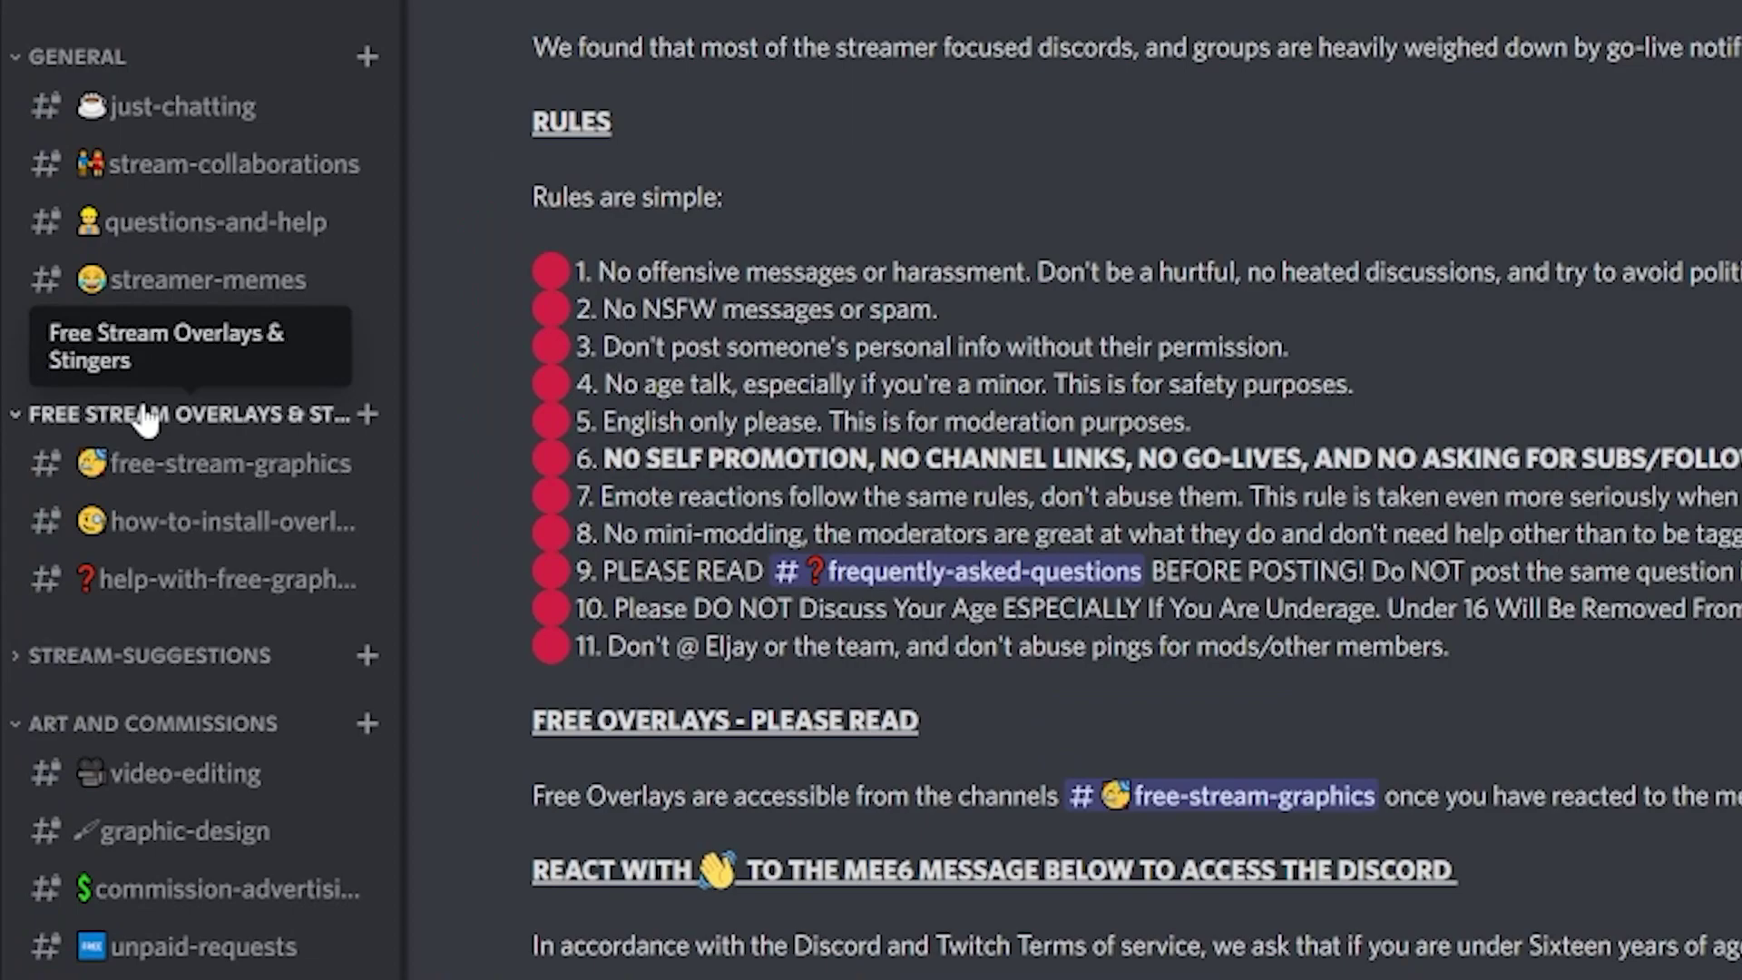
Switch to Discord and look through the free overlay and stinger download posts in the free-stream-graphics channel.
{"action": "scroll", "coordinate": [138, 405], "scroll_direction": "down", "scroll_amount": 2}
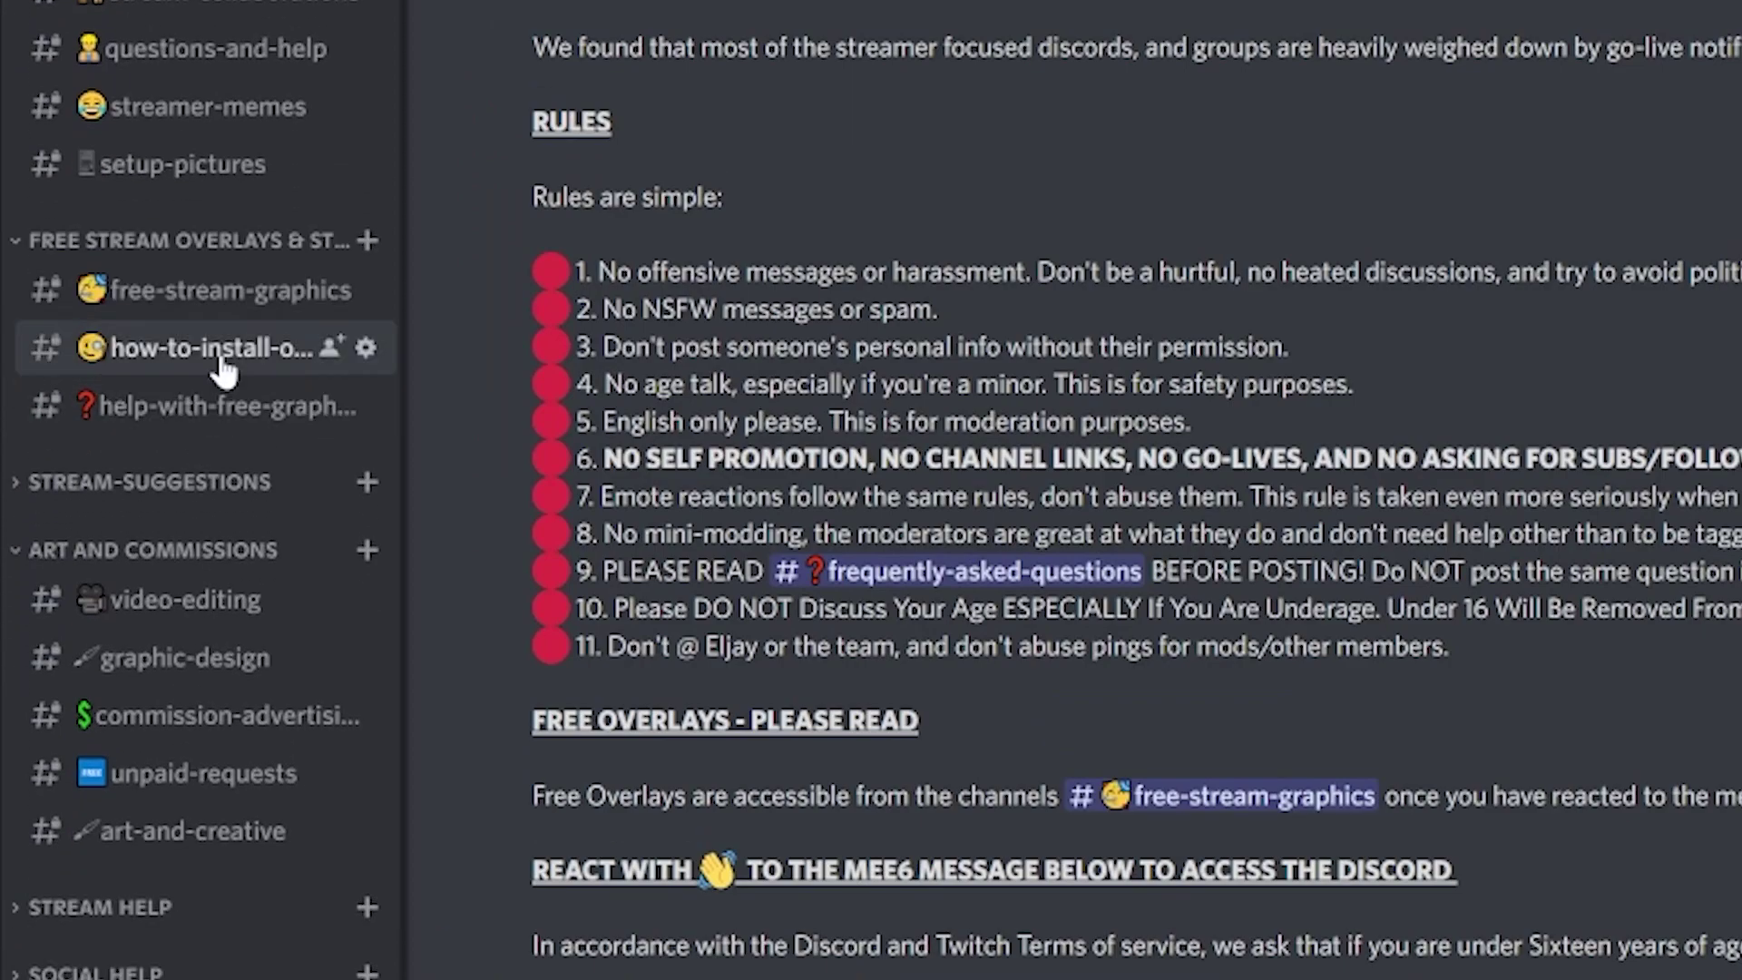
{"action": "left_click", "coordinate": [229, 291]}
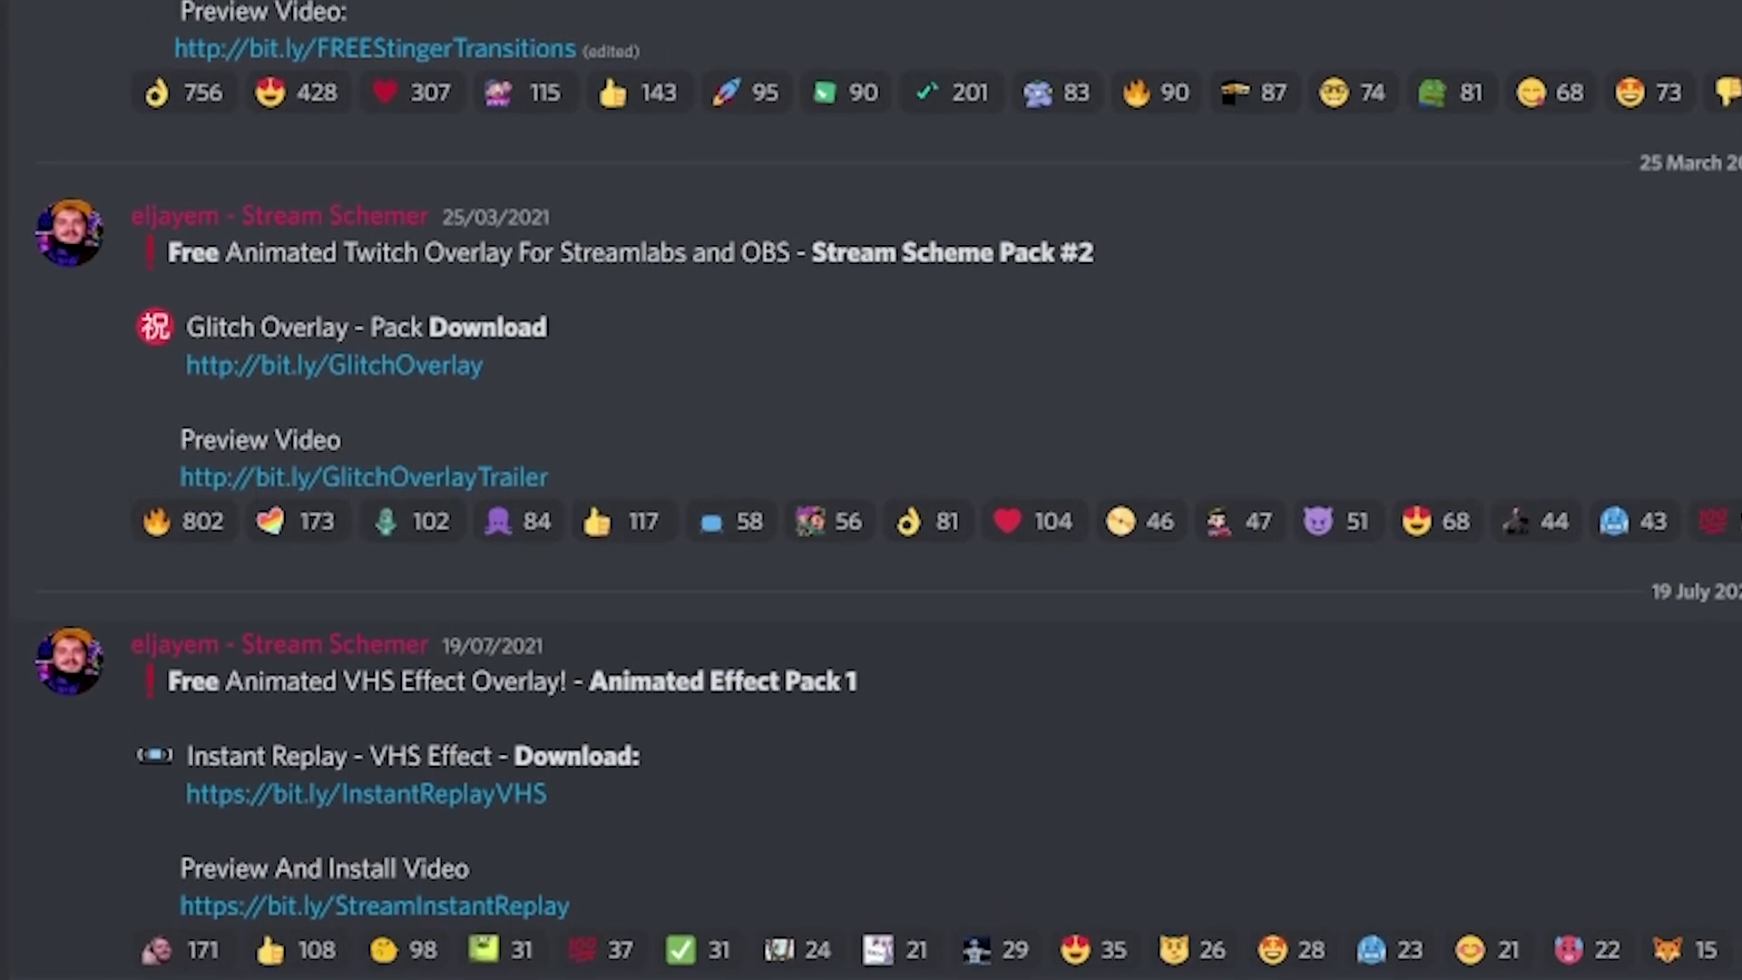
{"action": "scroll", "coordinate": [871, 490], "scroll_direction": "up", "scroll_amount": 3}
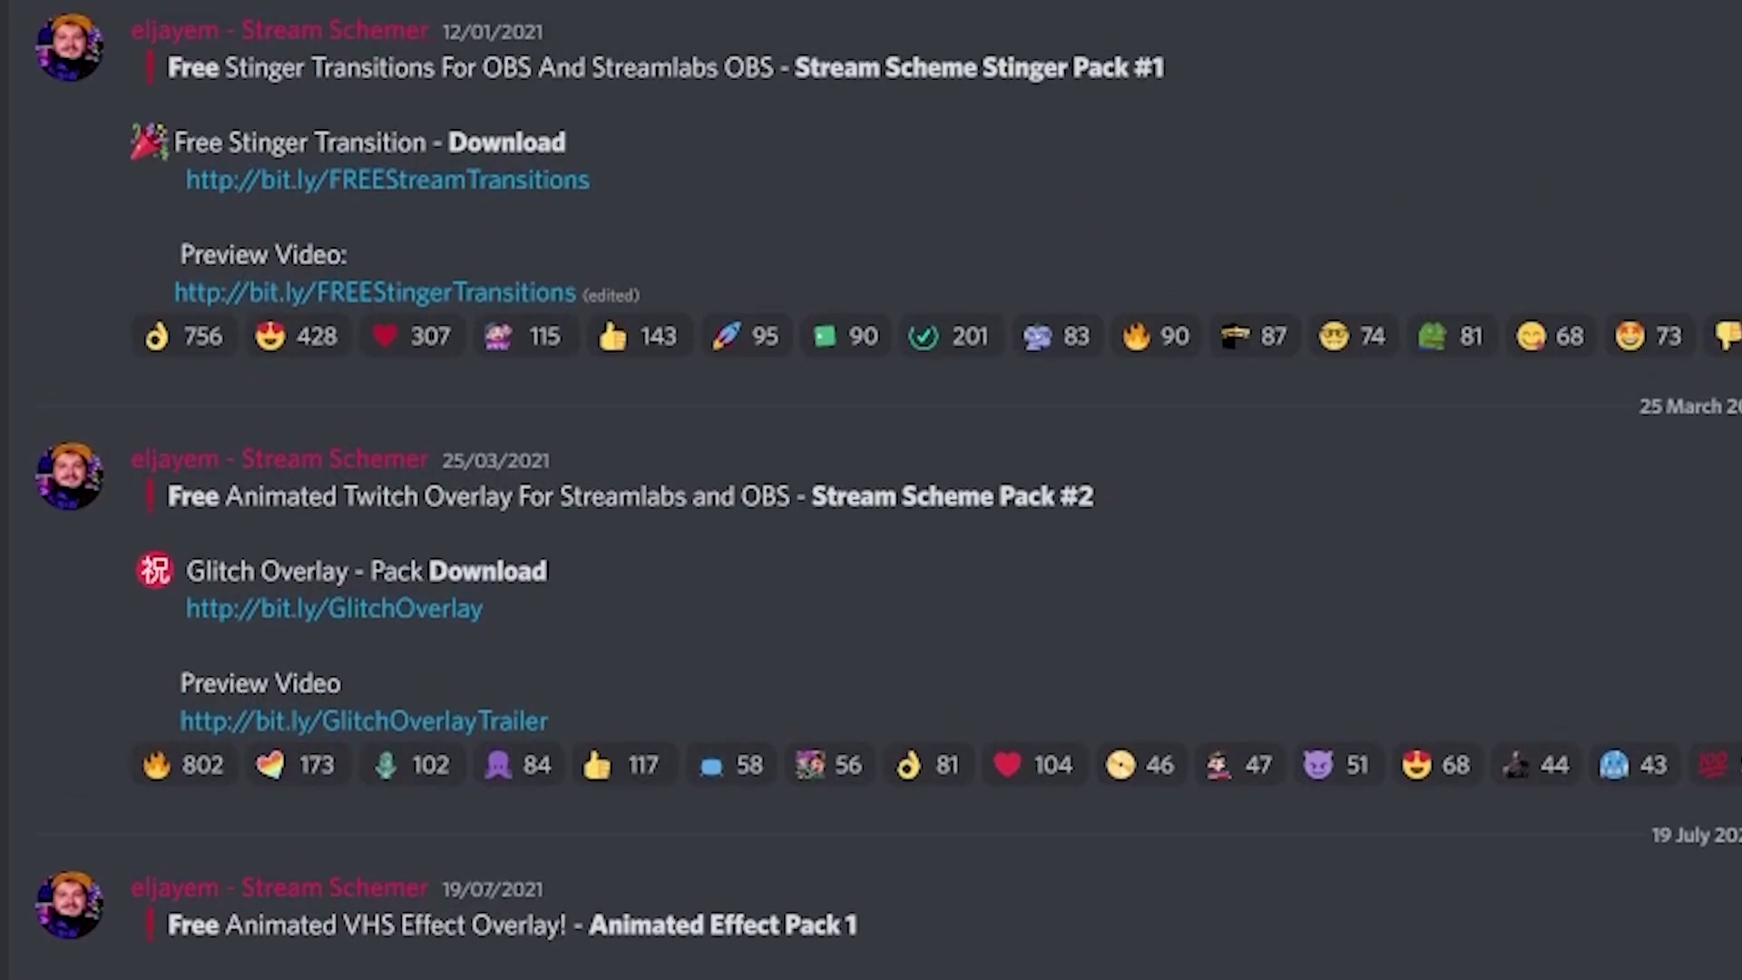
{"action": "scroll", "coordinate": [871, 490], "scroll_direction": "up", "scroll_amount": 10}
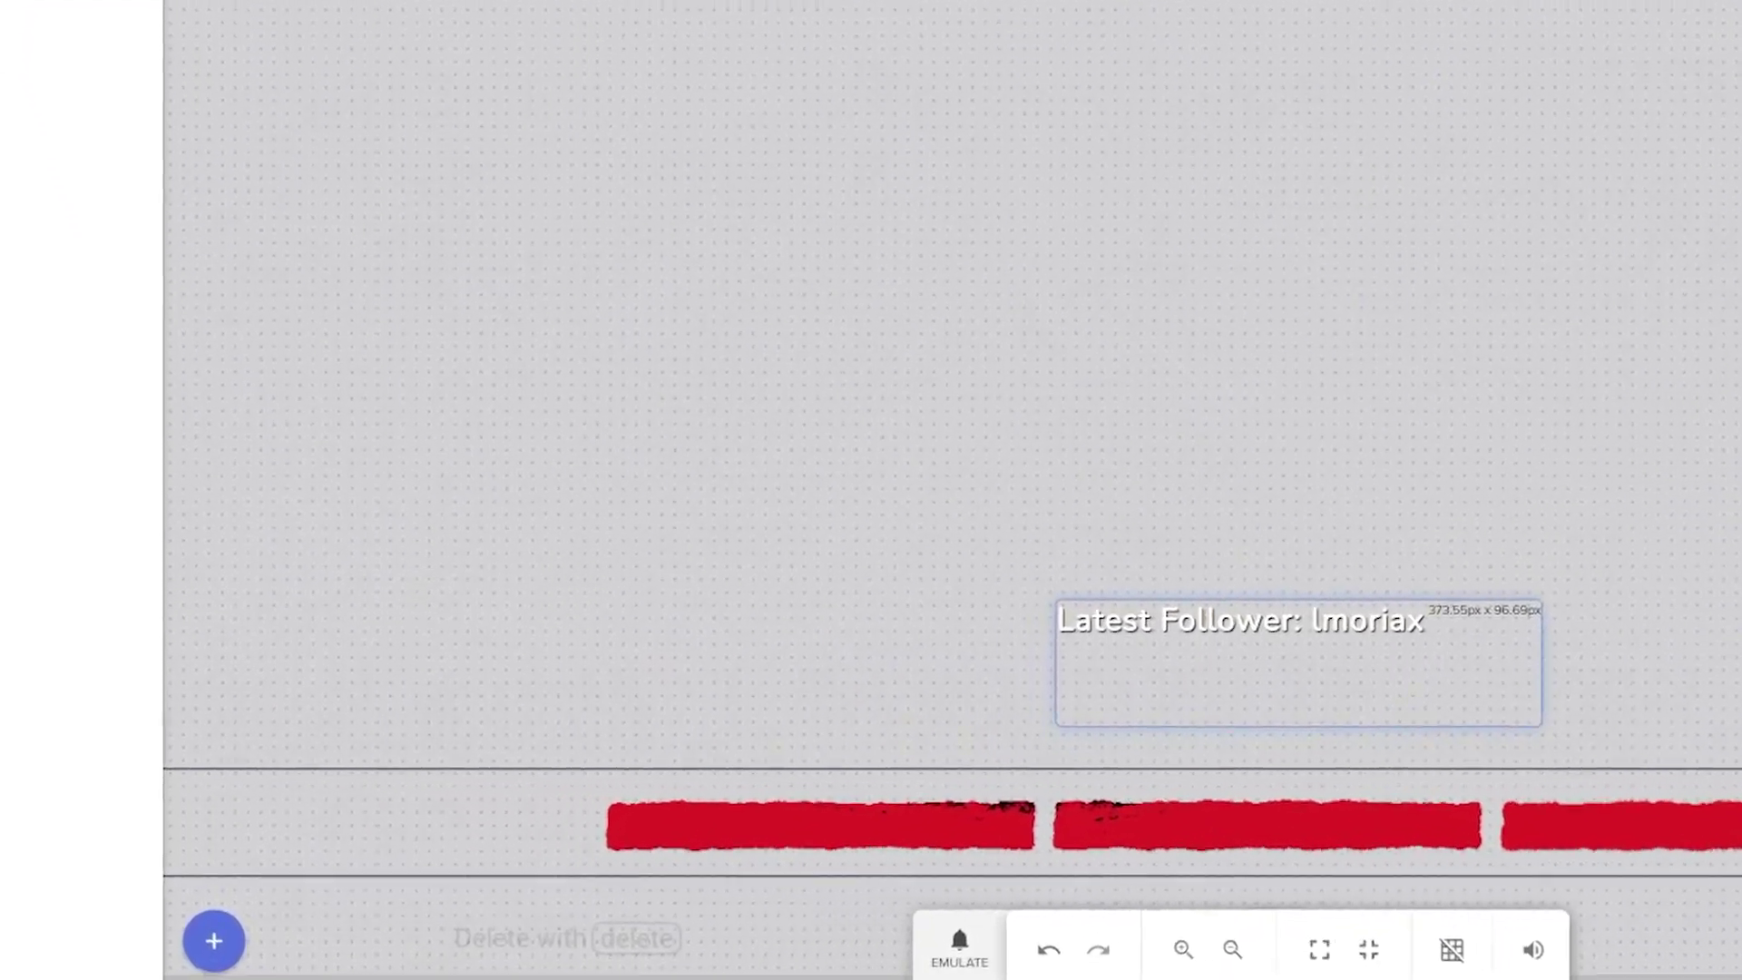
Return to the StreamElements overlay editor and browse the Followers labels to the Latest options.
{"action": "left_click", "coordinate": [126, 922]}
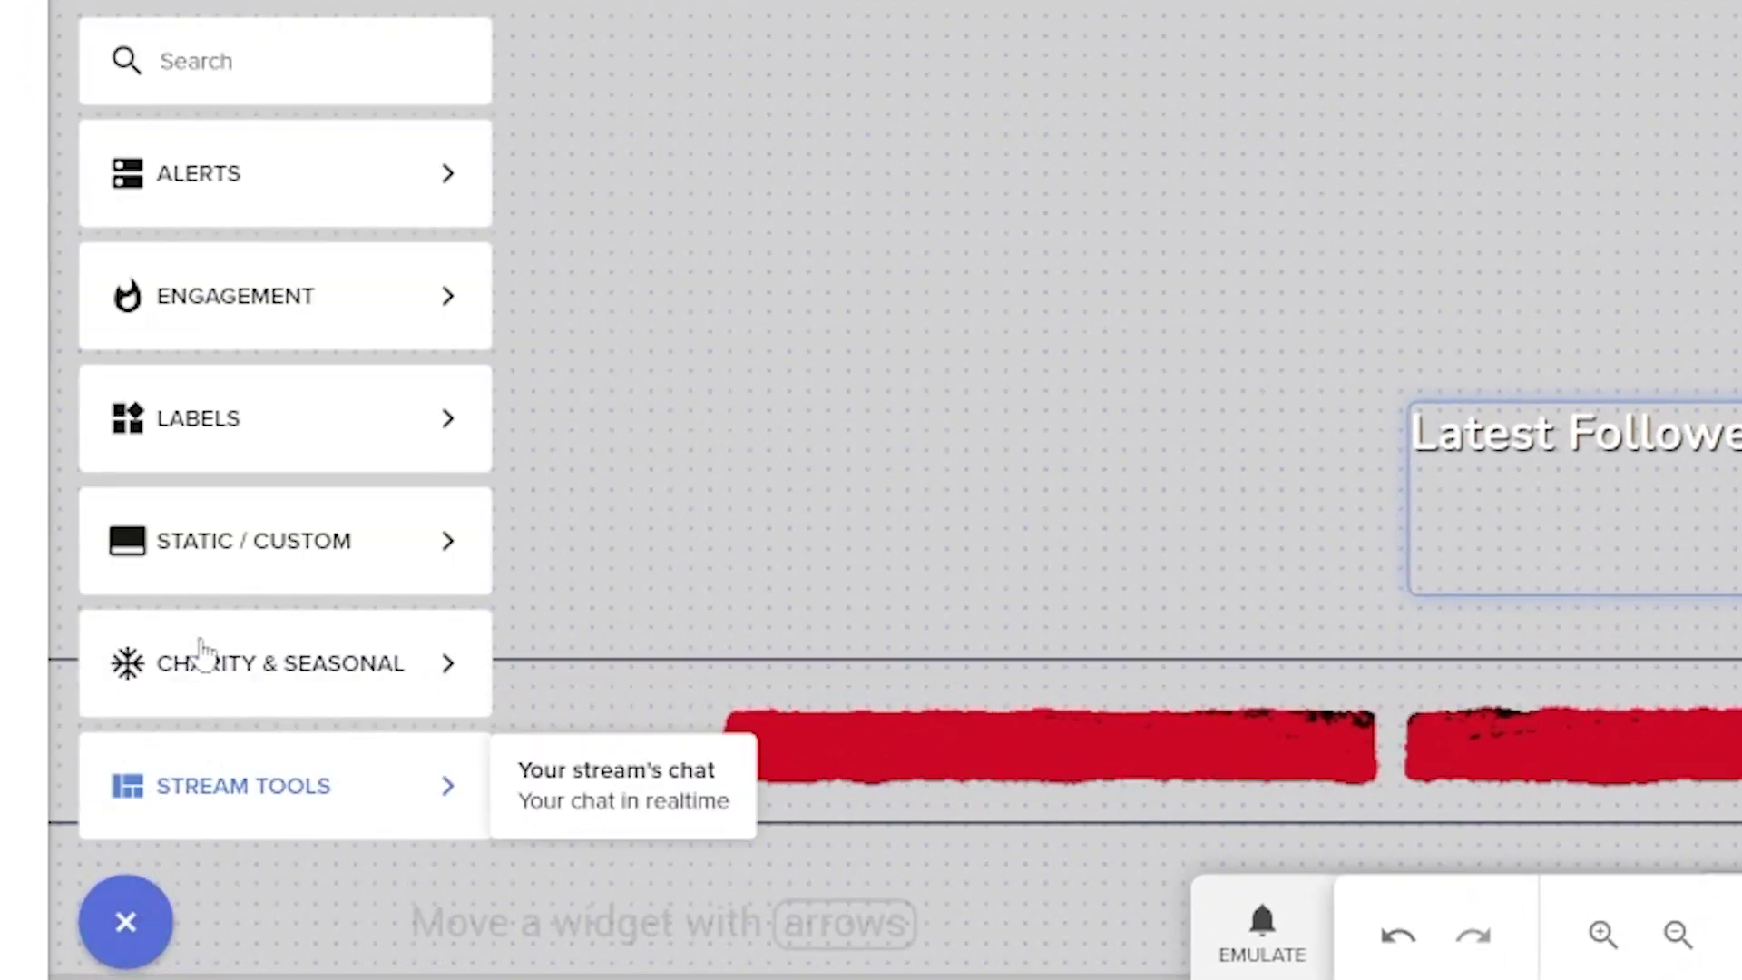
{"action": "mouse_move", "coordinate": [290, 419]}
{"action": "mouse_move", "coordinate": [599, 405]}
{"action": "mouse_move", "coordinate": [611, 454]}
{"action": "mouse_move", "coordinate": [862, 466]}
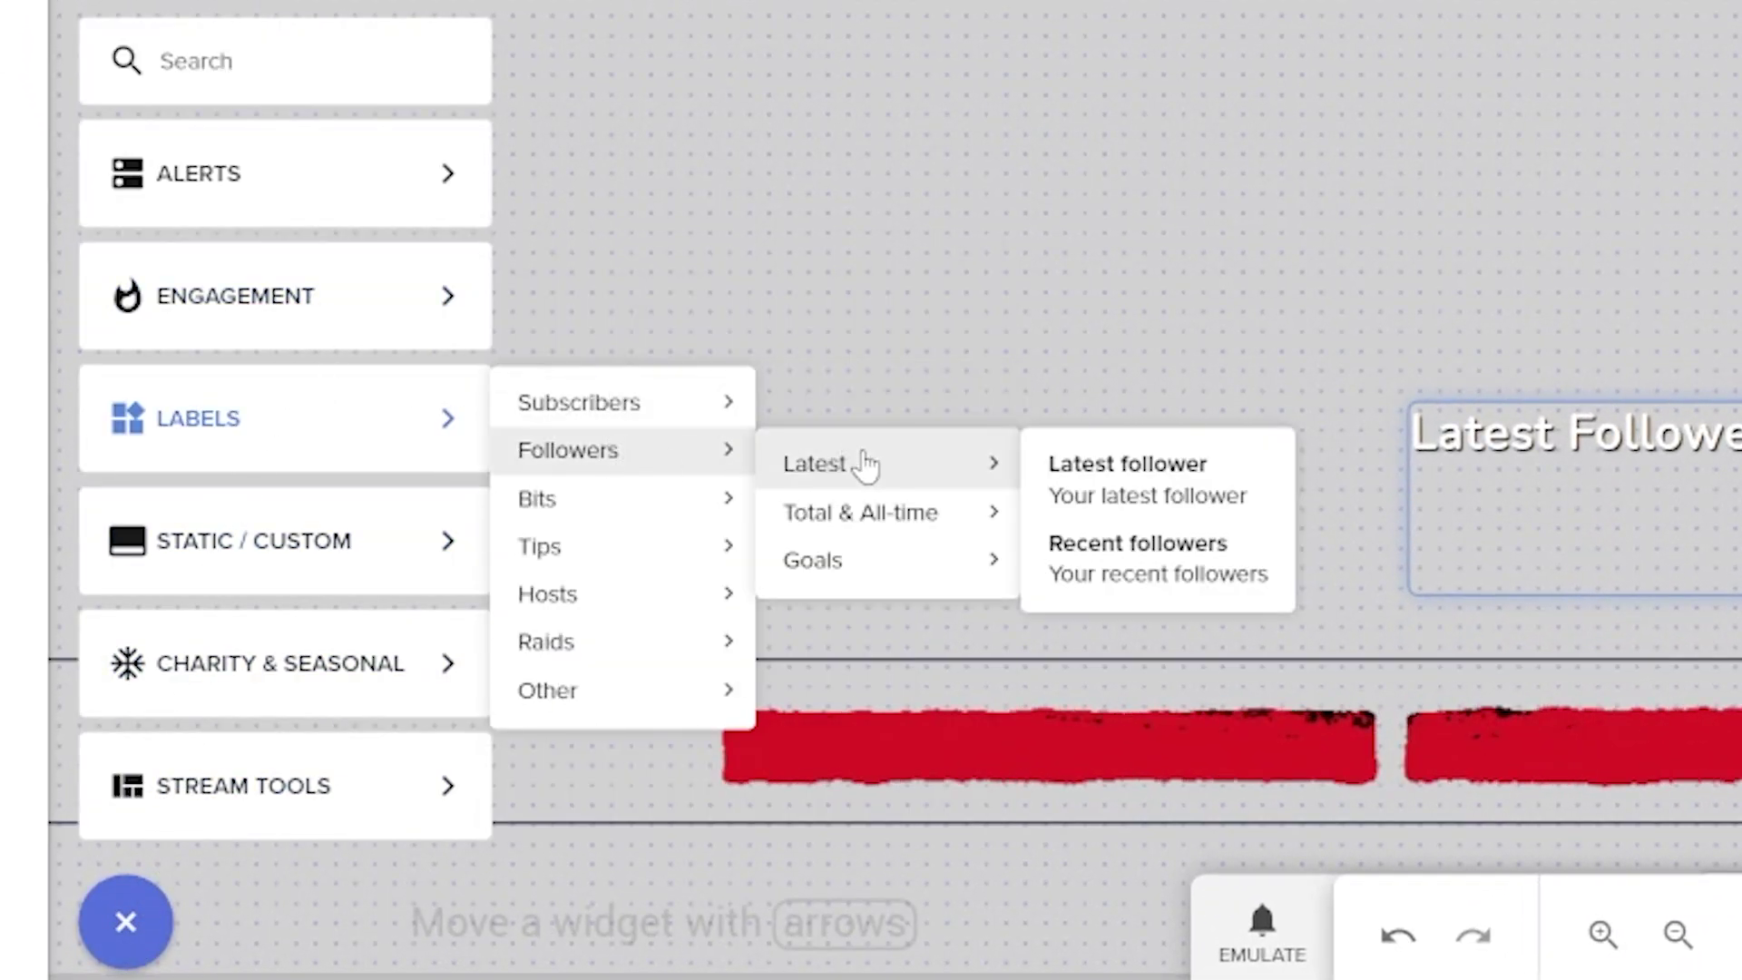
{"action": "left_click", "coordinate": [1147, 487]}
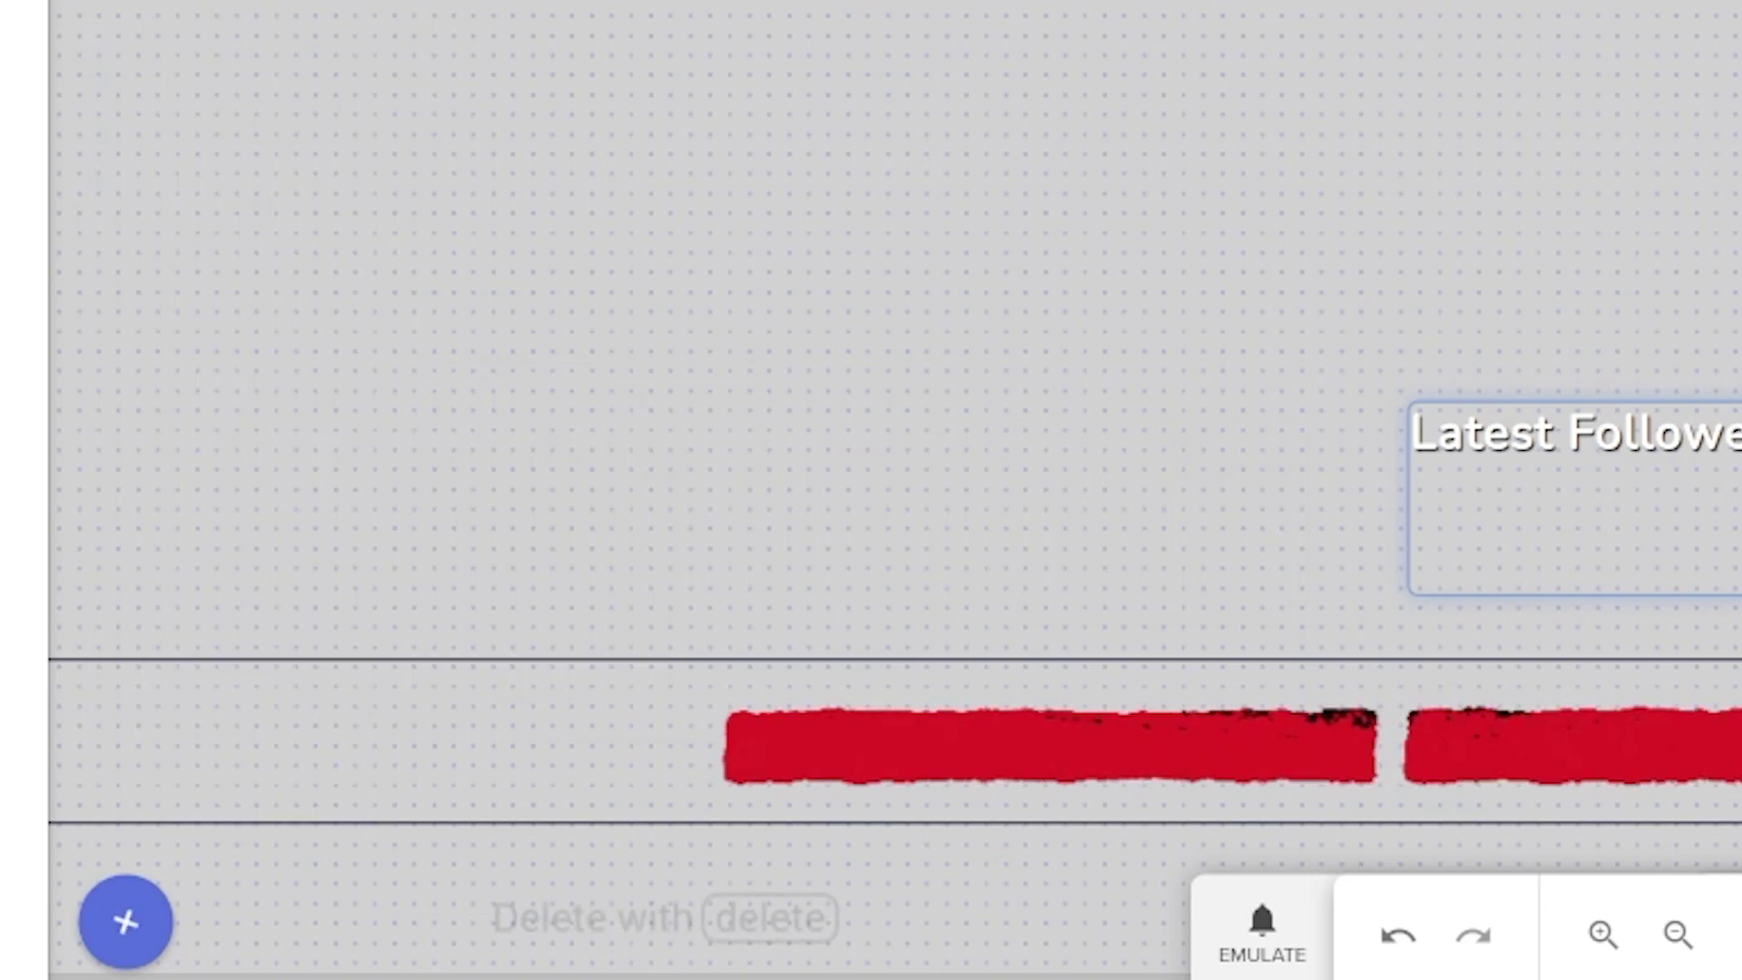
Put the Latest Follower layer above the Video 2 layer and place the label over the middle red bar of the video.
{"action": "left_click_drag", "start_coordinate": [1709, 377], "coordinate": [1605, 1]}
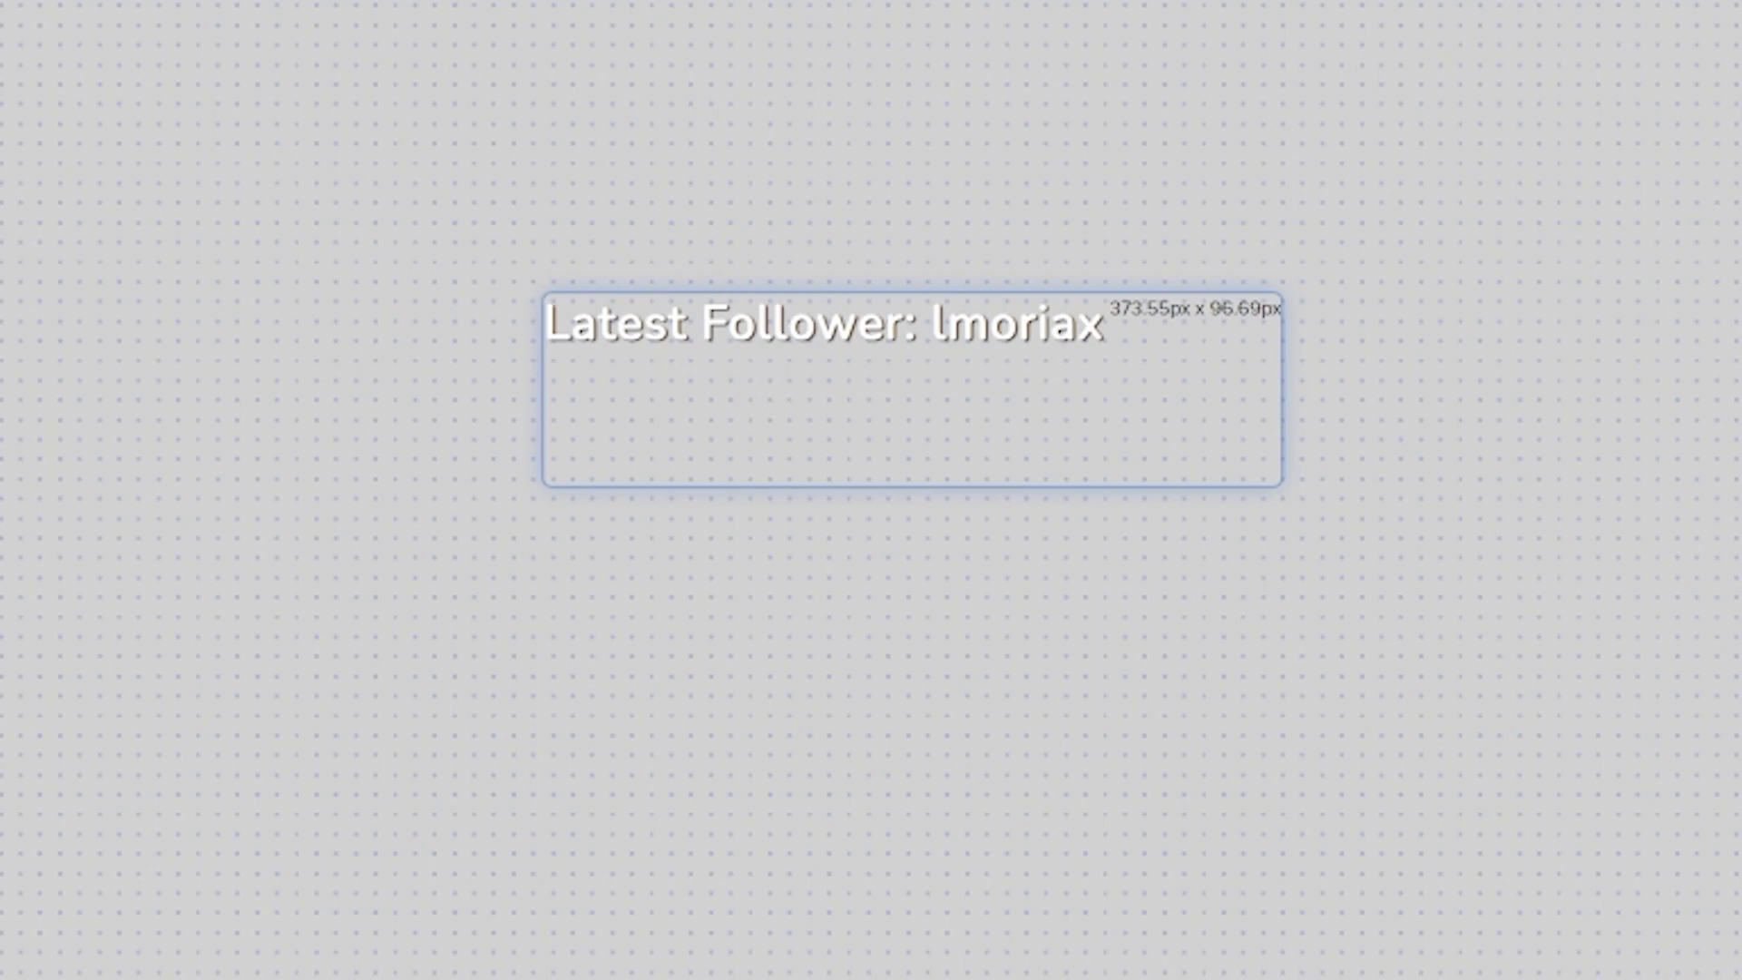
{"action": "mouse_move", "coordinate": [829, 214]}
{"action": "left_mouse_down"}
{"action": "mouse_move", "coordinate": [859, 720]}
{"action": "mouse_move", "coordinate": [871, 759]}
{"action": "mouse_move", "coordinate": [866, 640]}
{"action": "mouse_move", "coordinate": [883, 711]}
{"action": "mouse_move", "coordinate": [883, 693]}
{"action": "mouse_move", "coordinate": [855, 622]}
{"action": "mouse_move", "coordinate": [879, 765]}
{"action": "mouse_move", "coordinate": [860, 622]}
{"action": "mouse_move", "coordinate": [907, 730]}
{"action": "mouse_move", "coordinate": [814, 241]}
{"action": "left_mouse_up"}
{"action": "left_click_drag", "start_coordinate": [915, 492], "coordinate": [904, 308]}
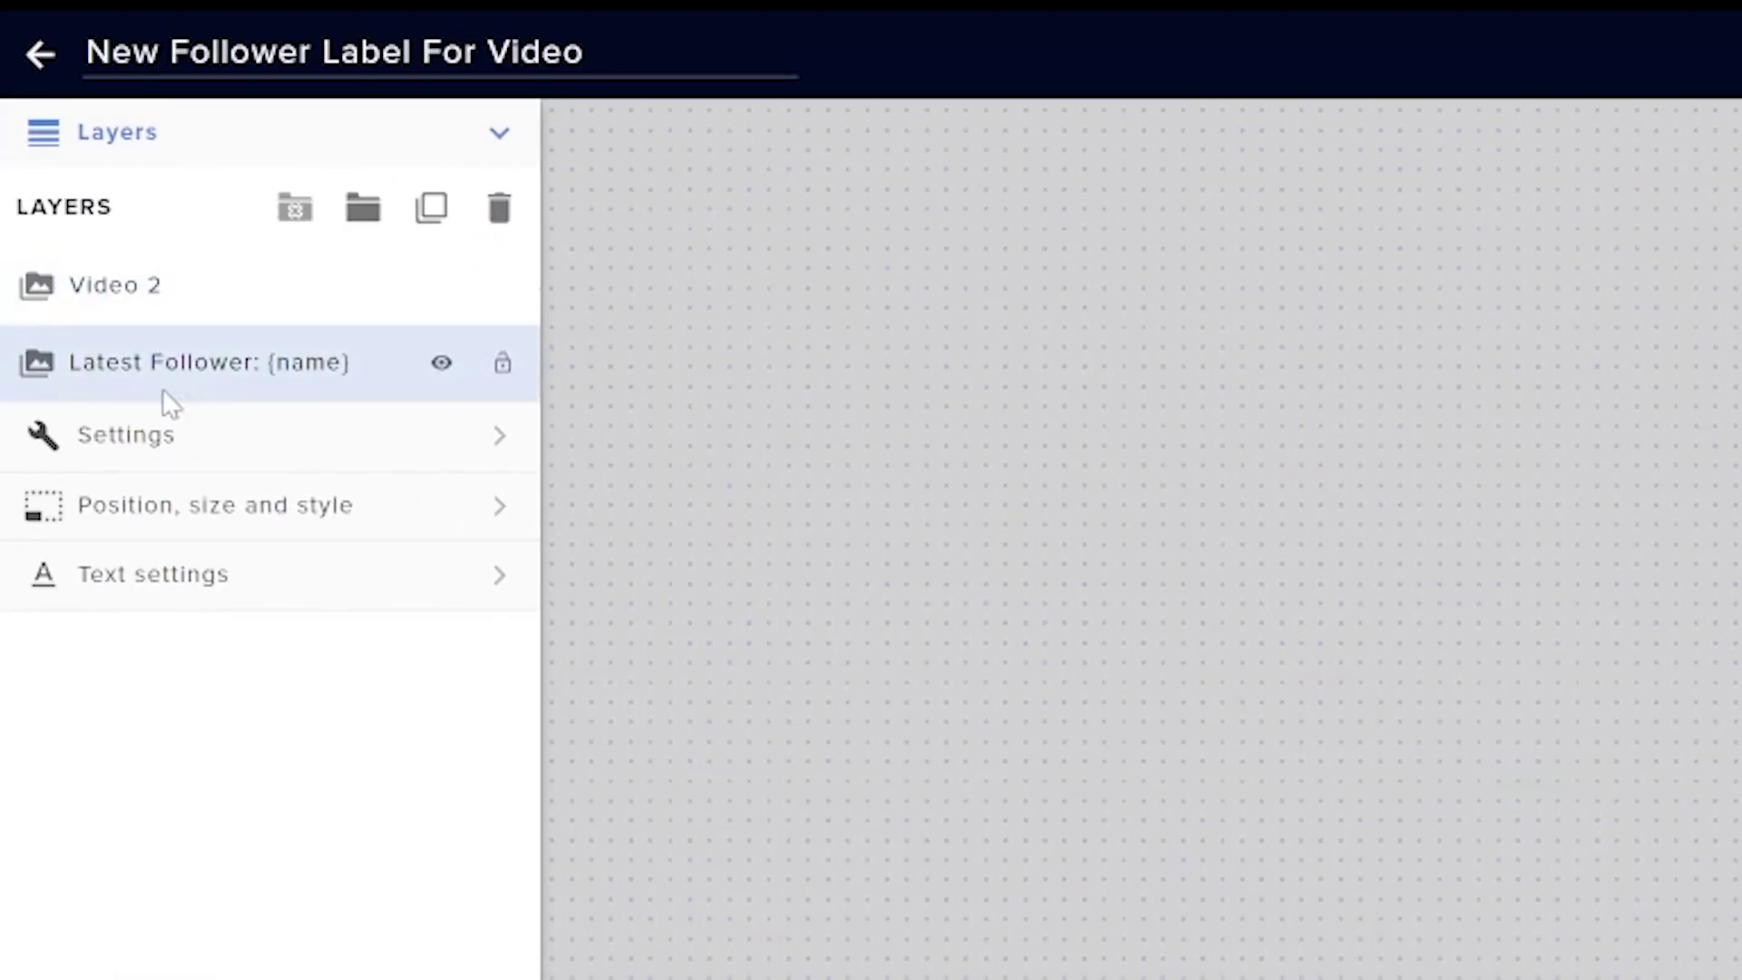
{"action": "left_click_drag", "start_coordinate": [296, 386], "coordinate": [252, 268]}
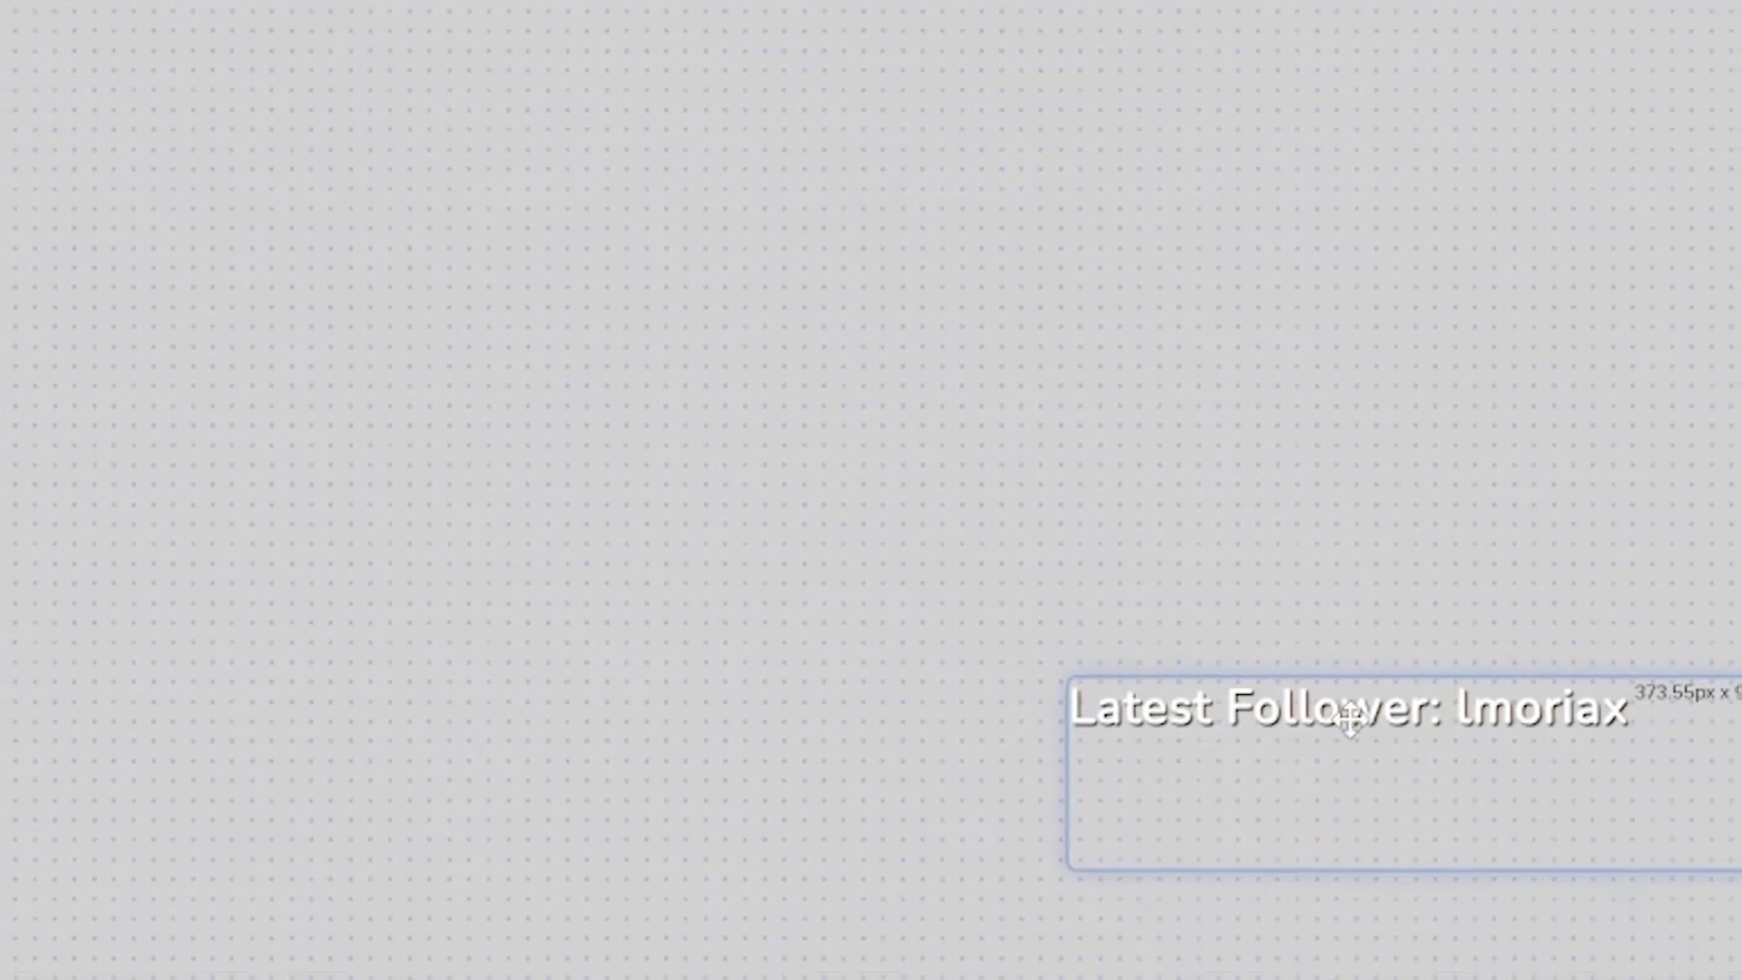
{"action": "left_click_drag", "start_coordinate": [879, 749], "coordinate": [926, 730]}
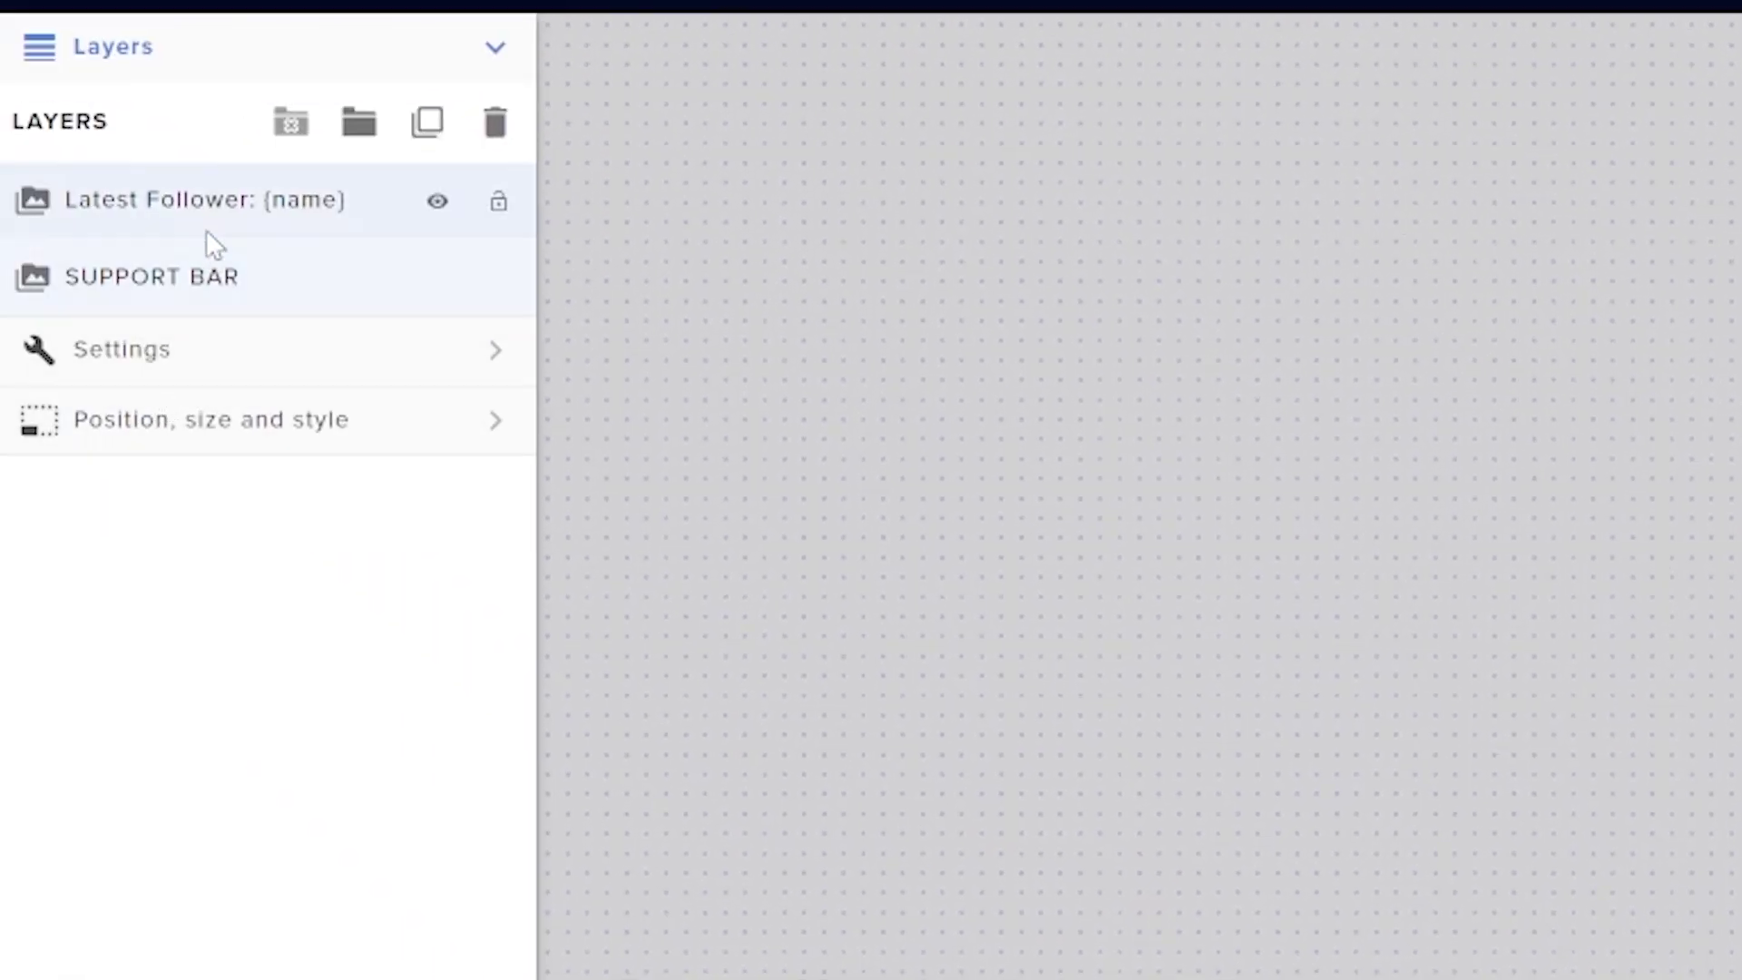
Set the latest follower label's message to "NEW KING: {name}".
{"action": "left_click", "coordinate": [205, 230]}
{"action": "left_click", "coordinate": [213, 381]}
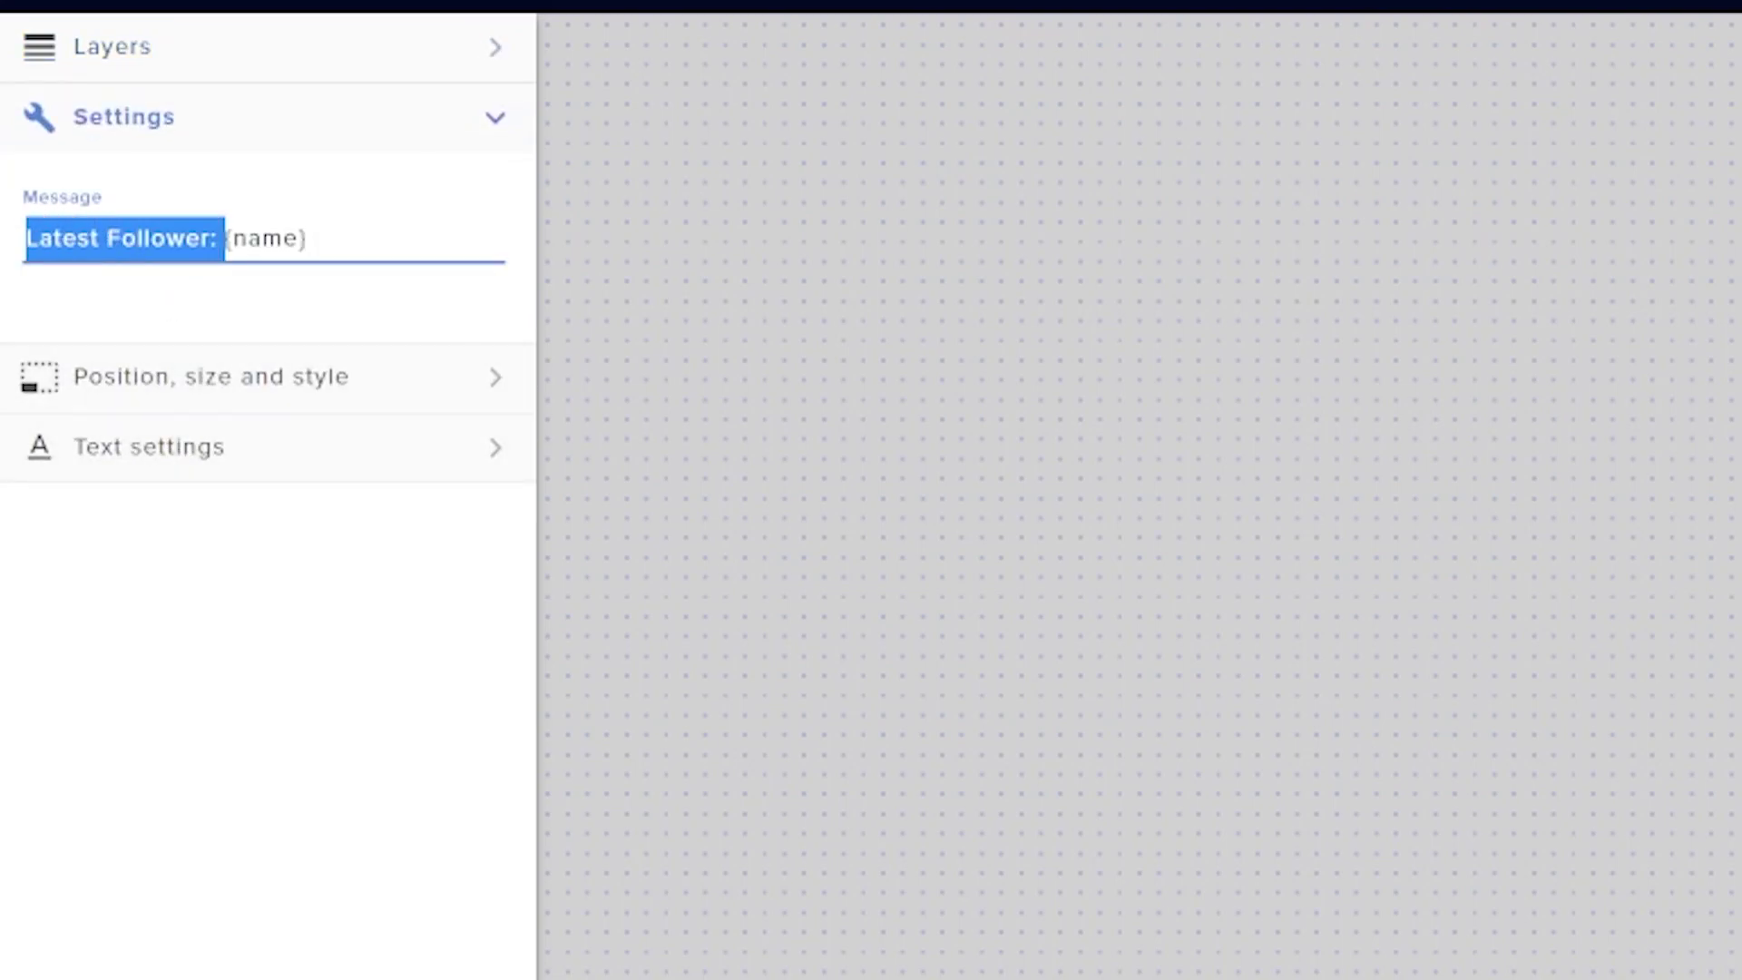
{"action": "left_click", "coordinate": [306, 238]}
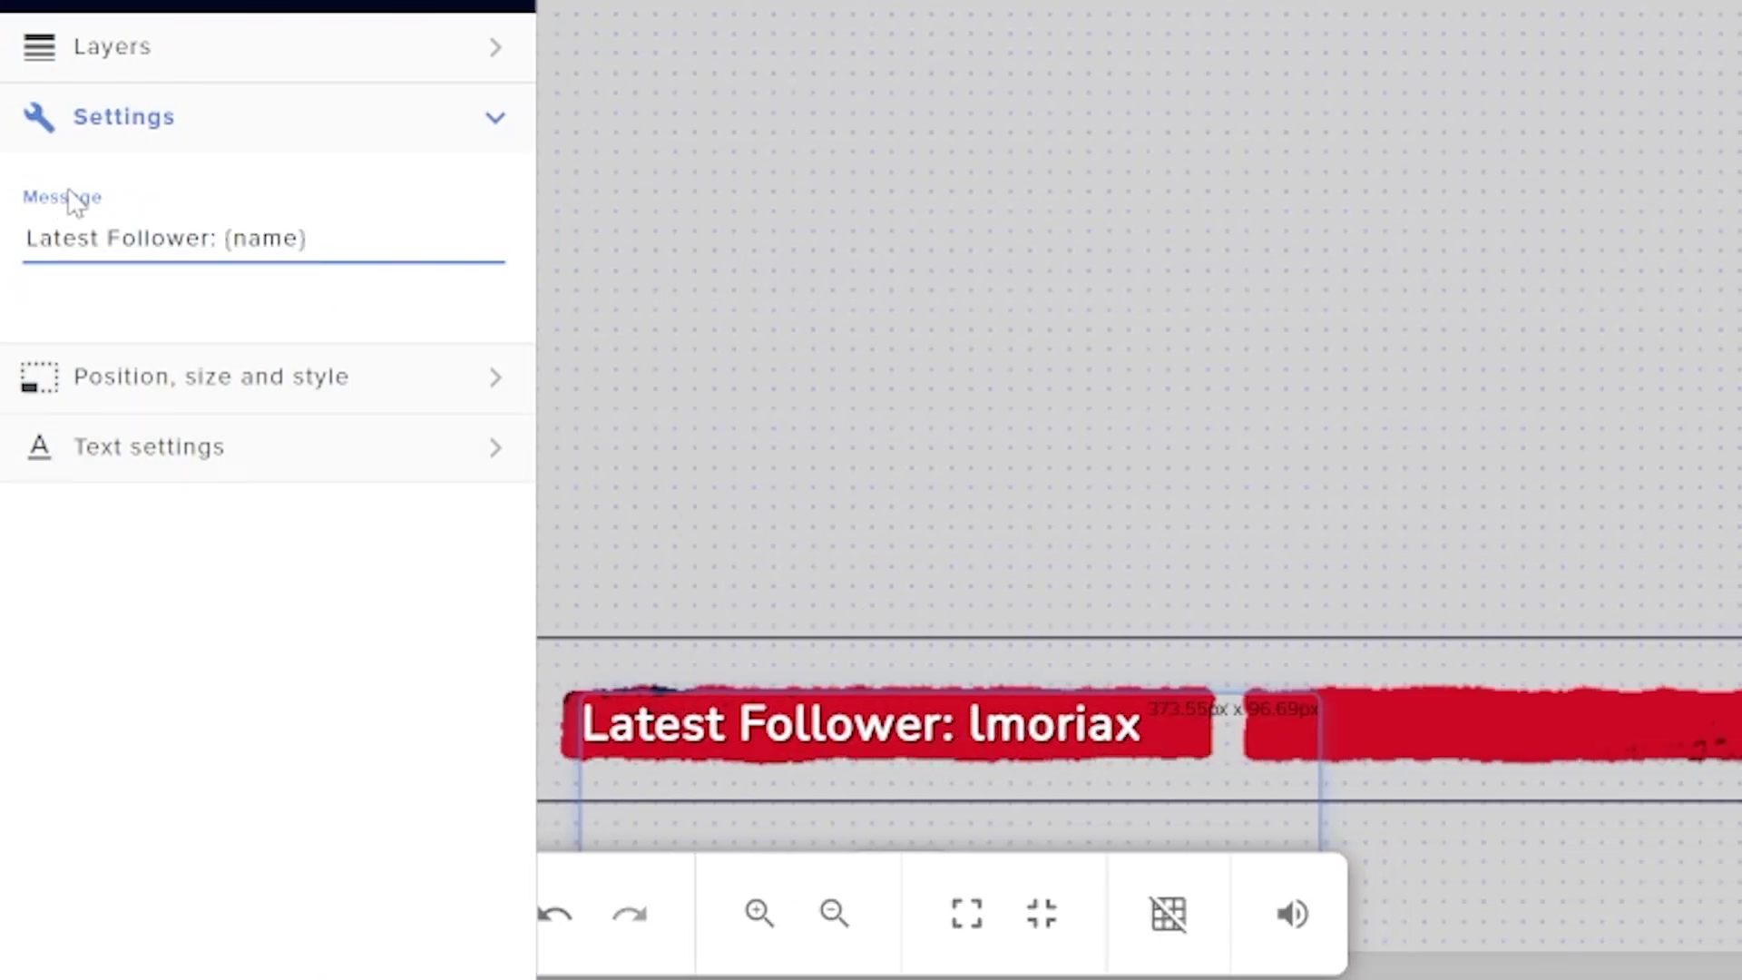
{"action": "left_click_drag", "start_coordinate": [211, 237], "coordinate": [3, 256]}
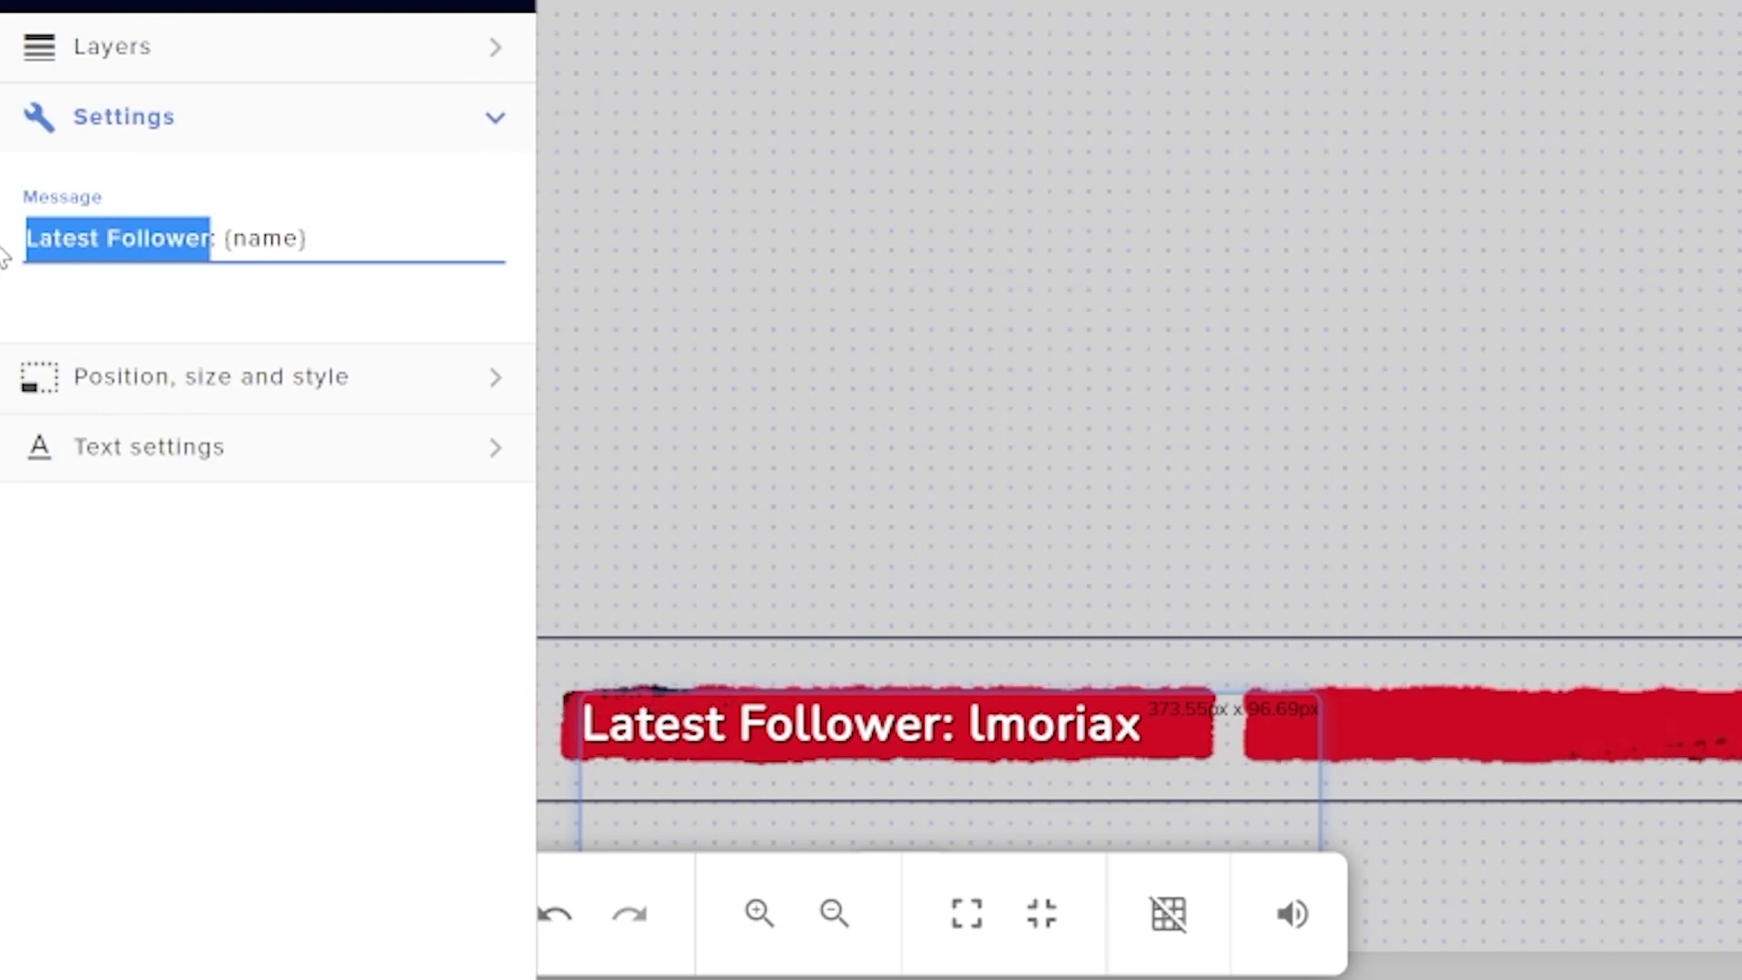
{"action": "type", "text": "new"}
{"action": "key", "text": "BackSpace"}
{"action": "key", "text": "BackSpace"}
{"action": "key", "text": "BackSpace"}
{"action": "key", "text": "BackSpace"}
{"action": "type", "text": "NEW KING"}
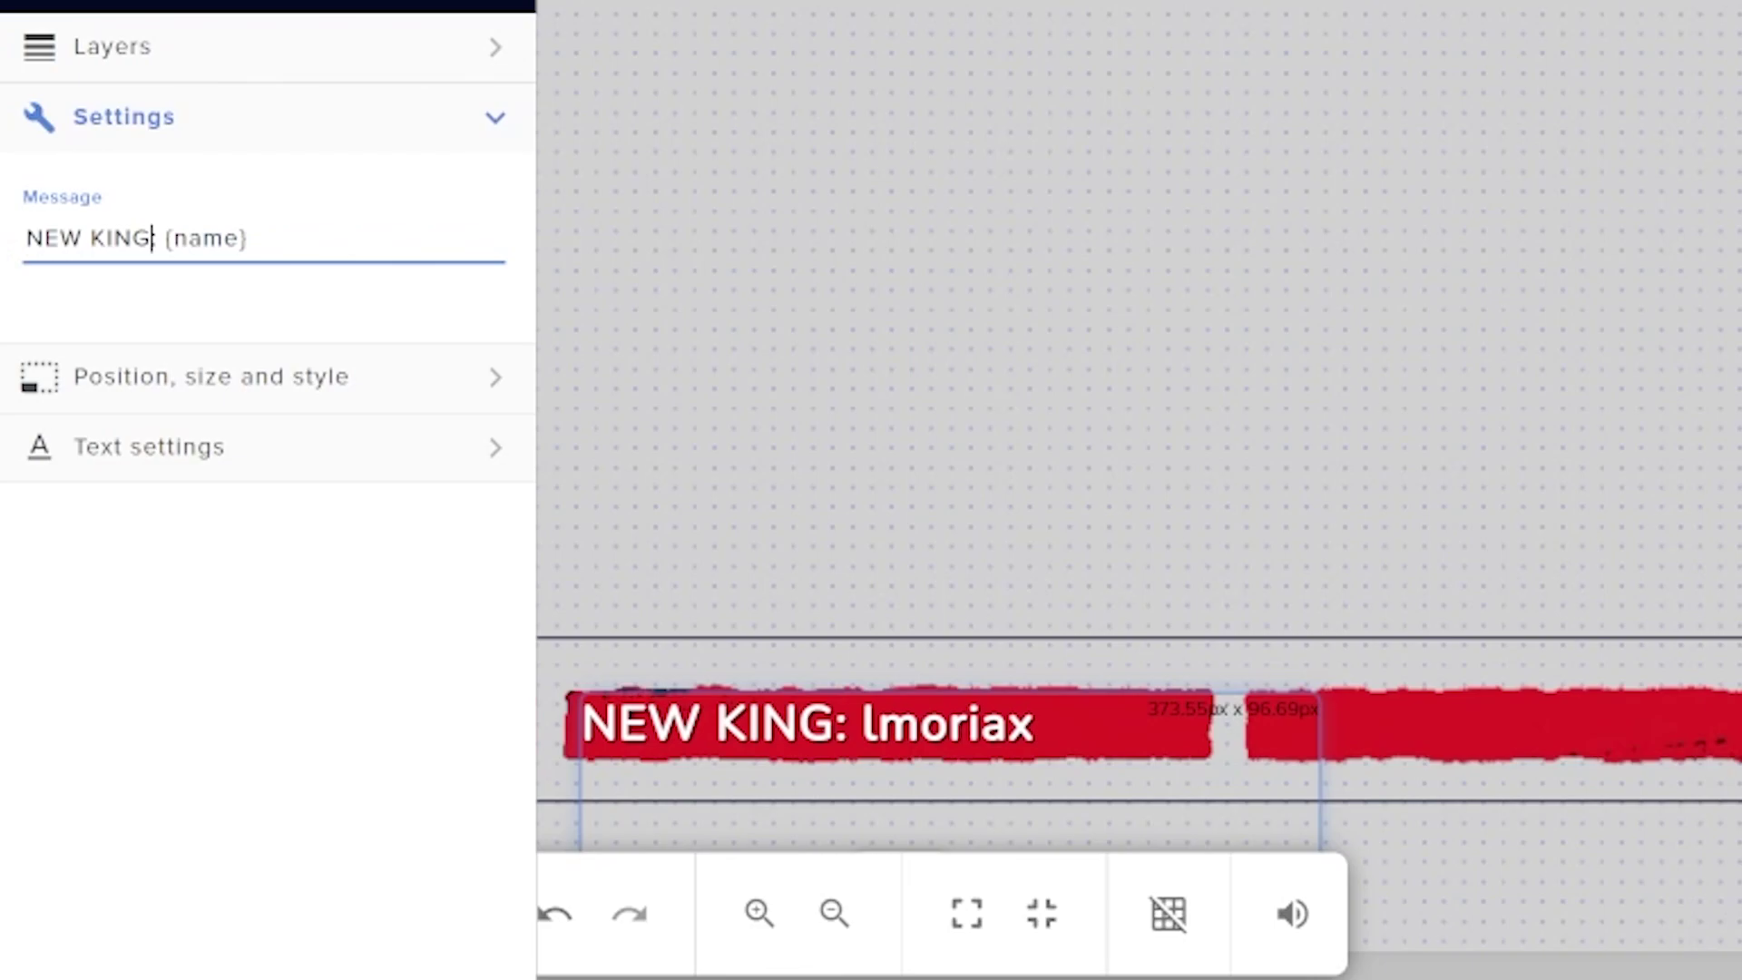
{"action": "key", "text": "End"}
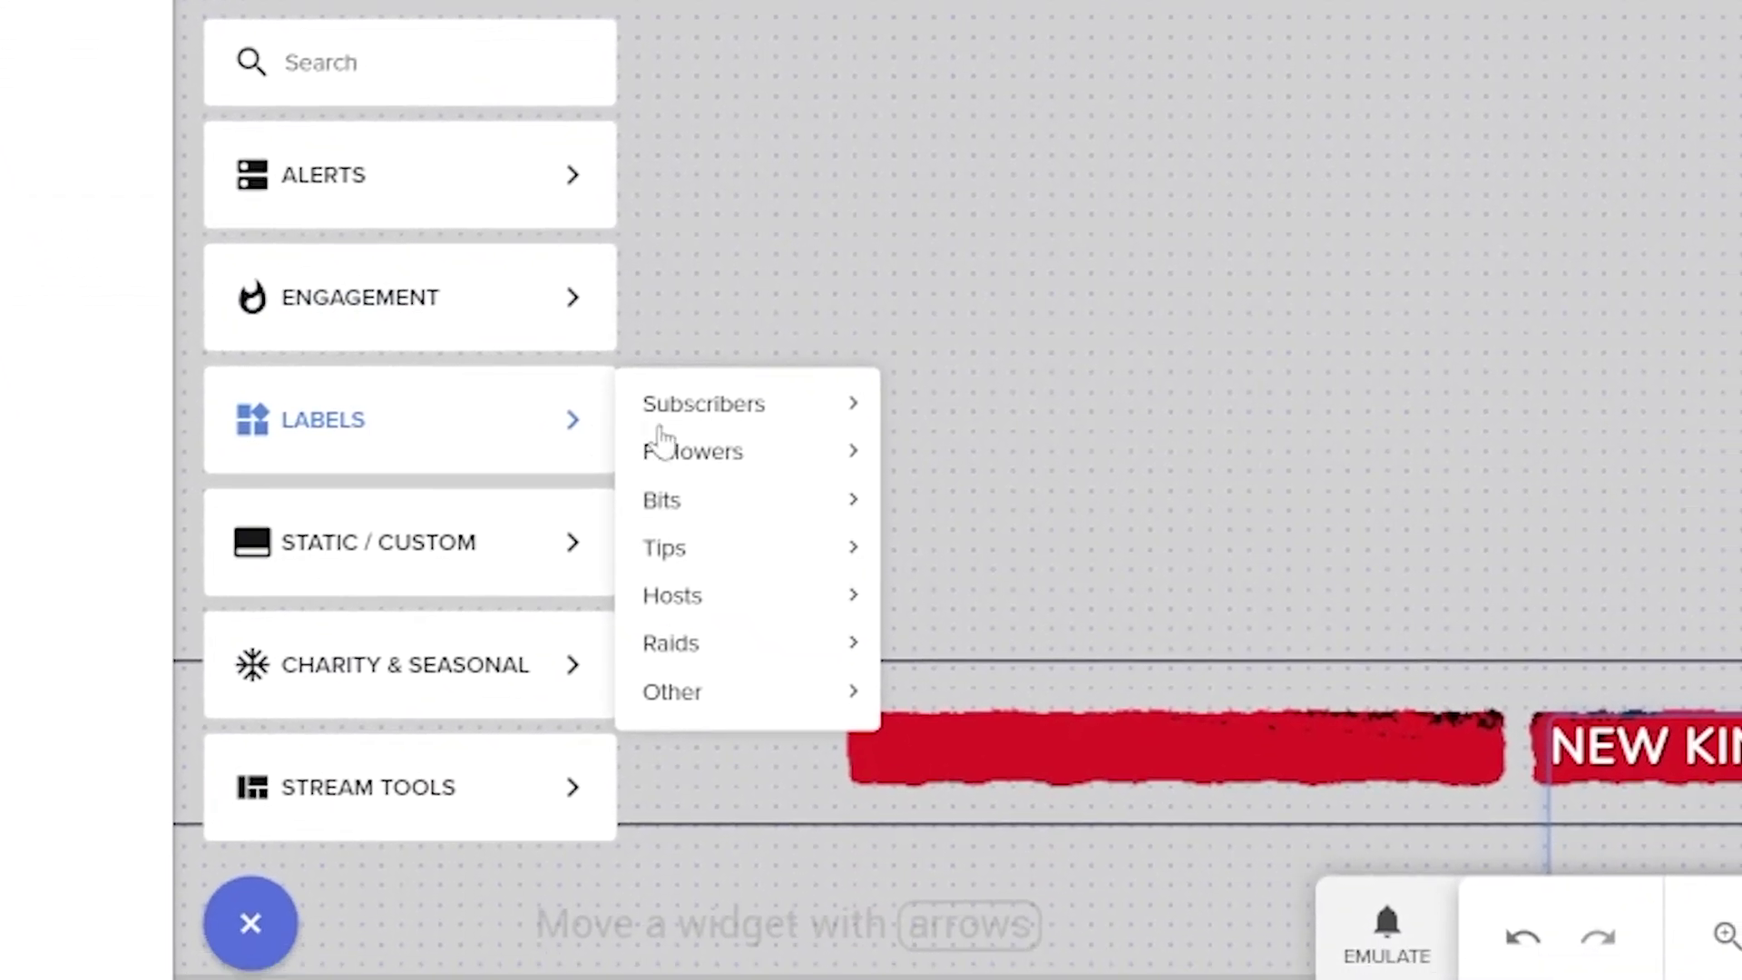
{"action": "mouse_move", "coordinate": [940, 408]}
{"action": "left_click", "coordinate": [1187, 426]}
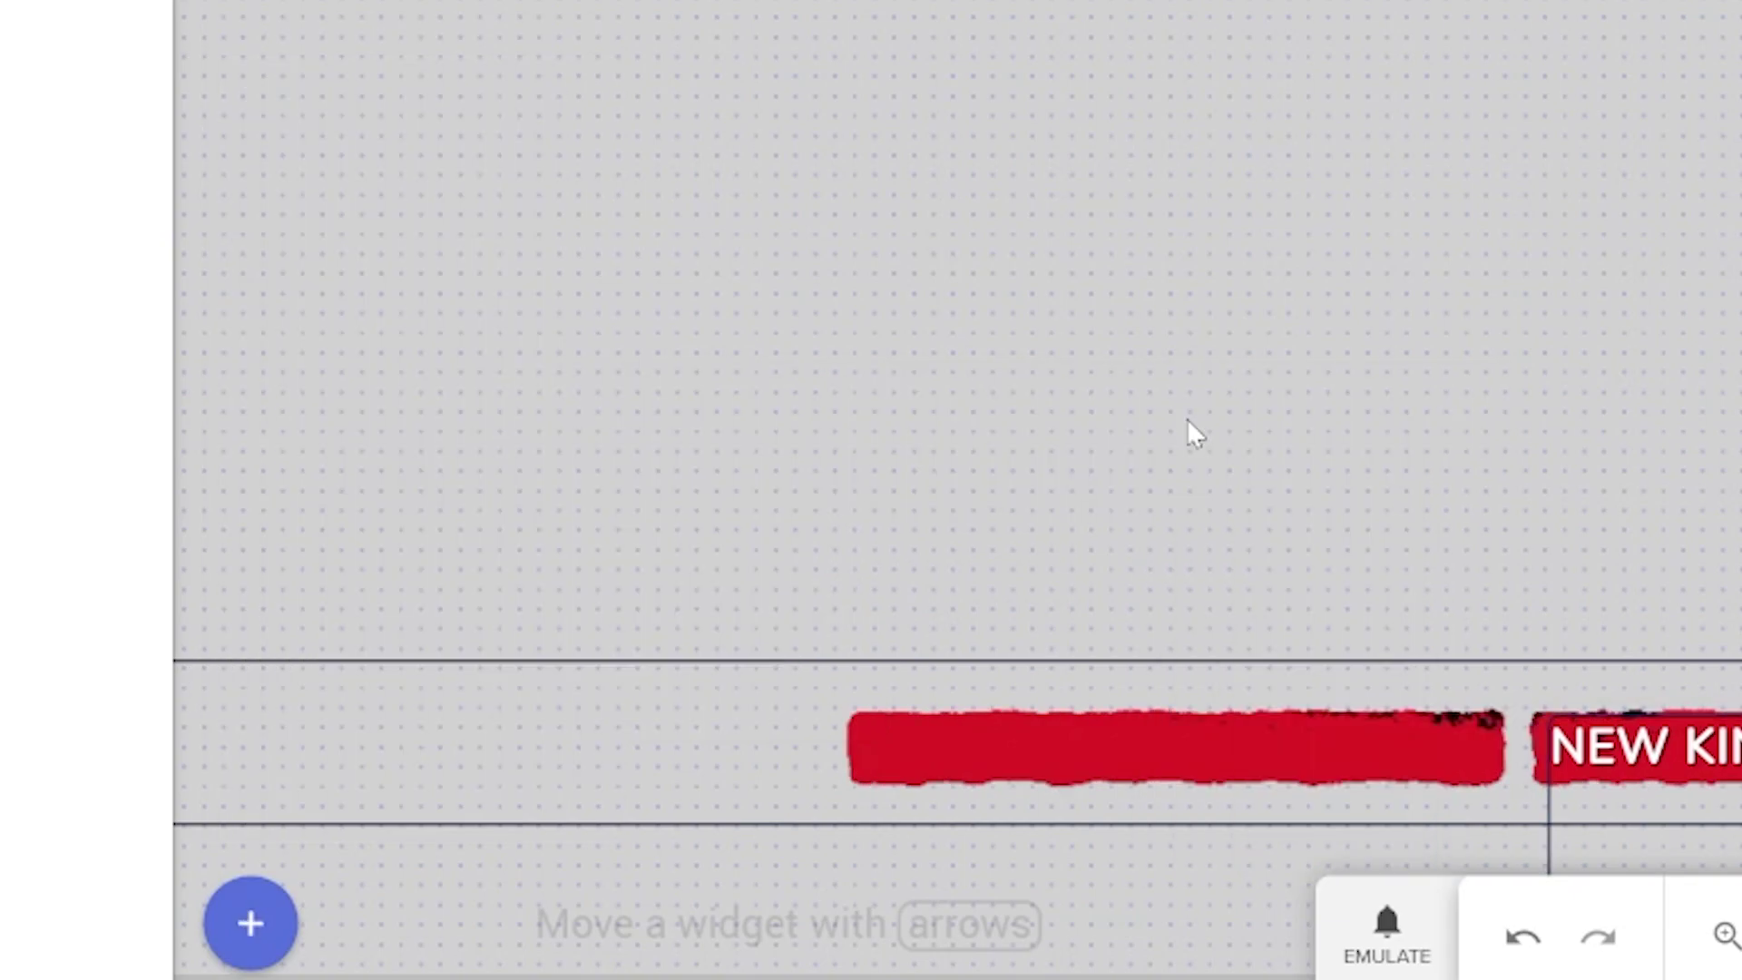
{"action": "left_click_drag", "start_coordinate": [534, 123], "coordinate": [560, 717]}
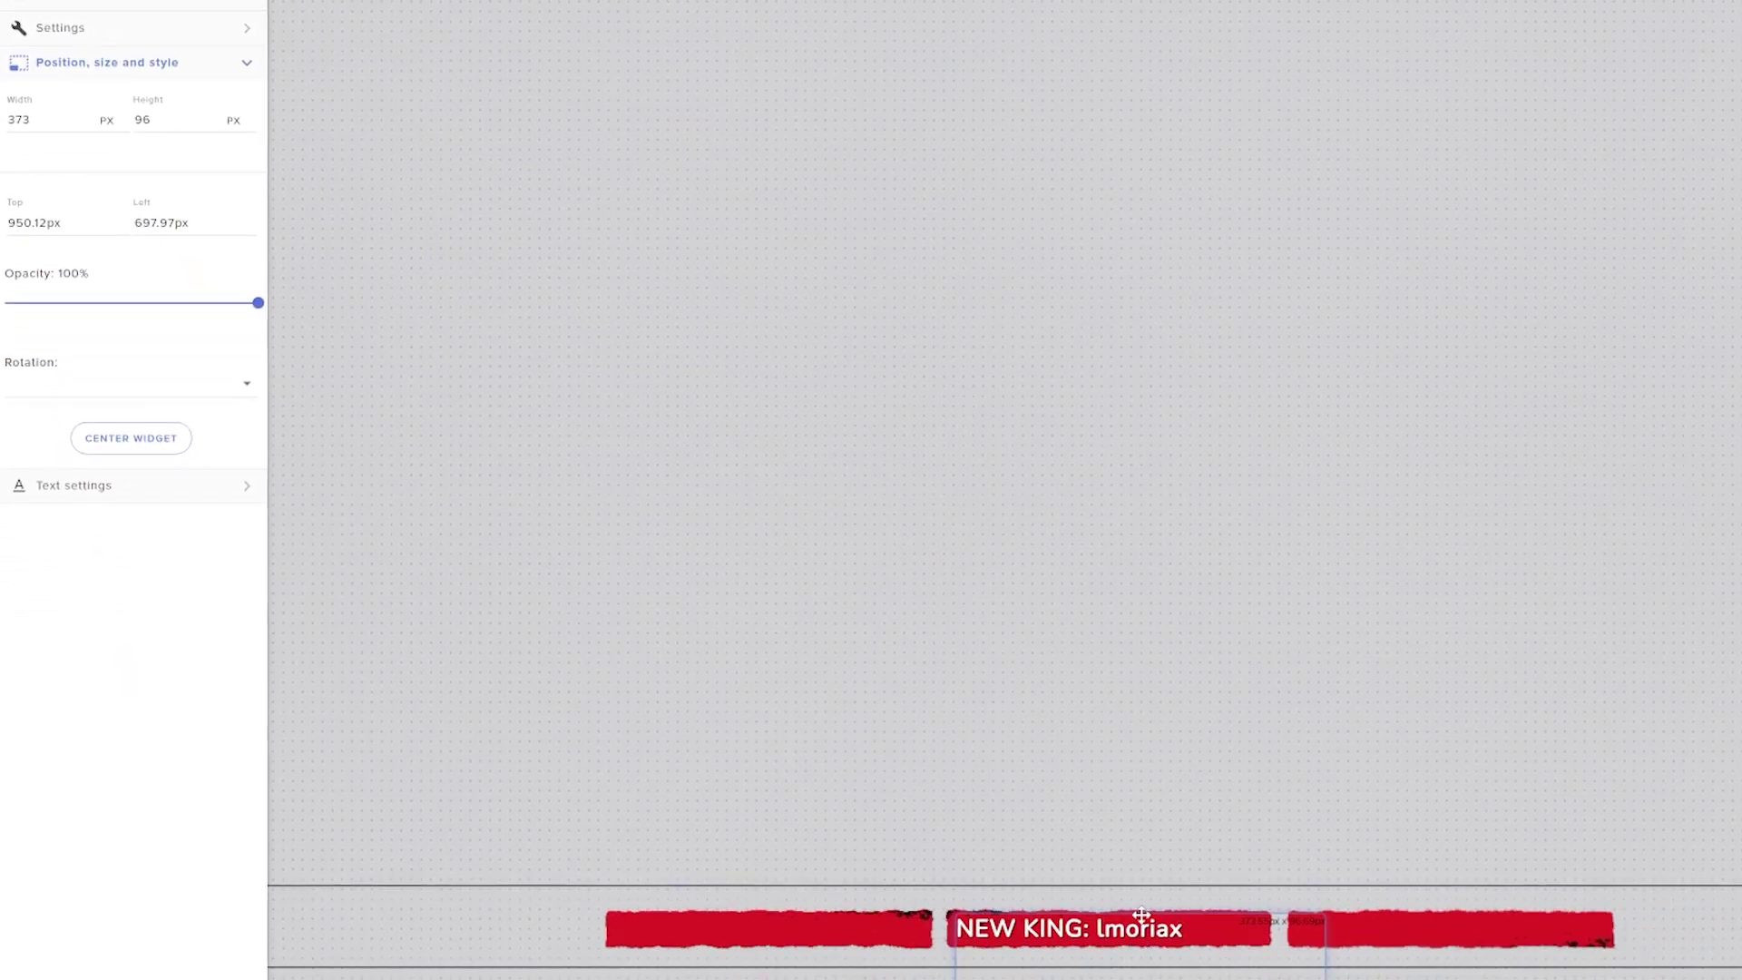
Shrink the follower label's box to about 246 by 34 px around its text and place it on the middle red bar.
{"action": "left_click_drag", "start_coordinate": [1141, 915], "coordinate": [1142, 604]}
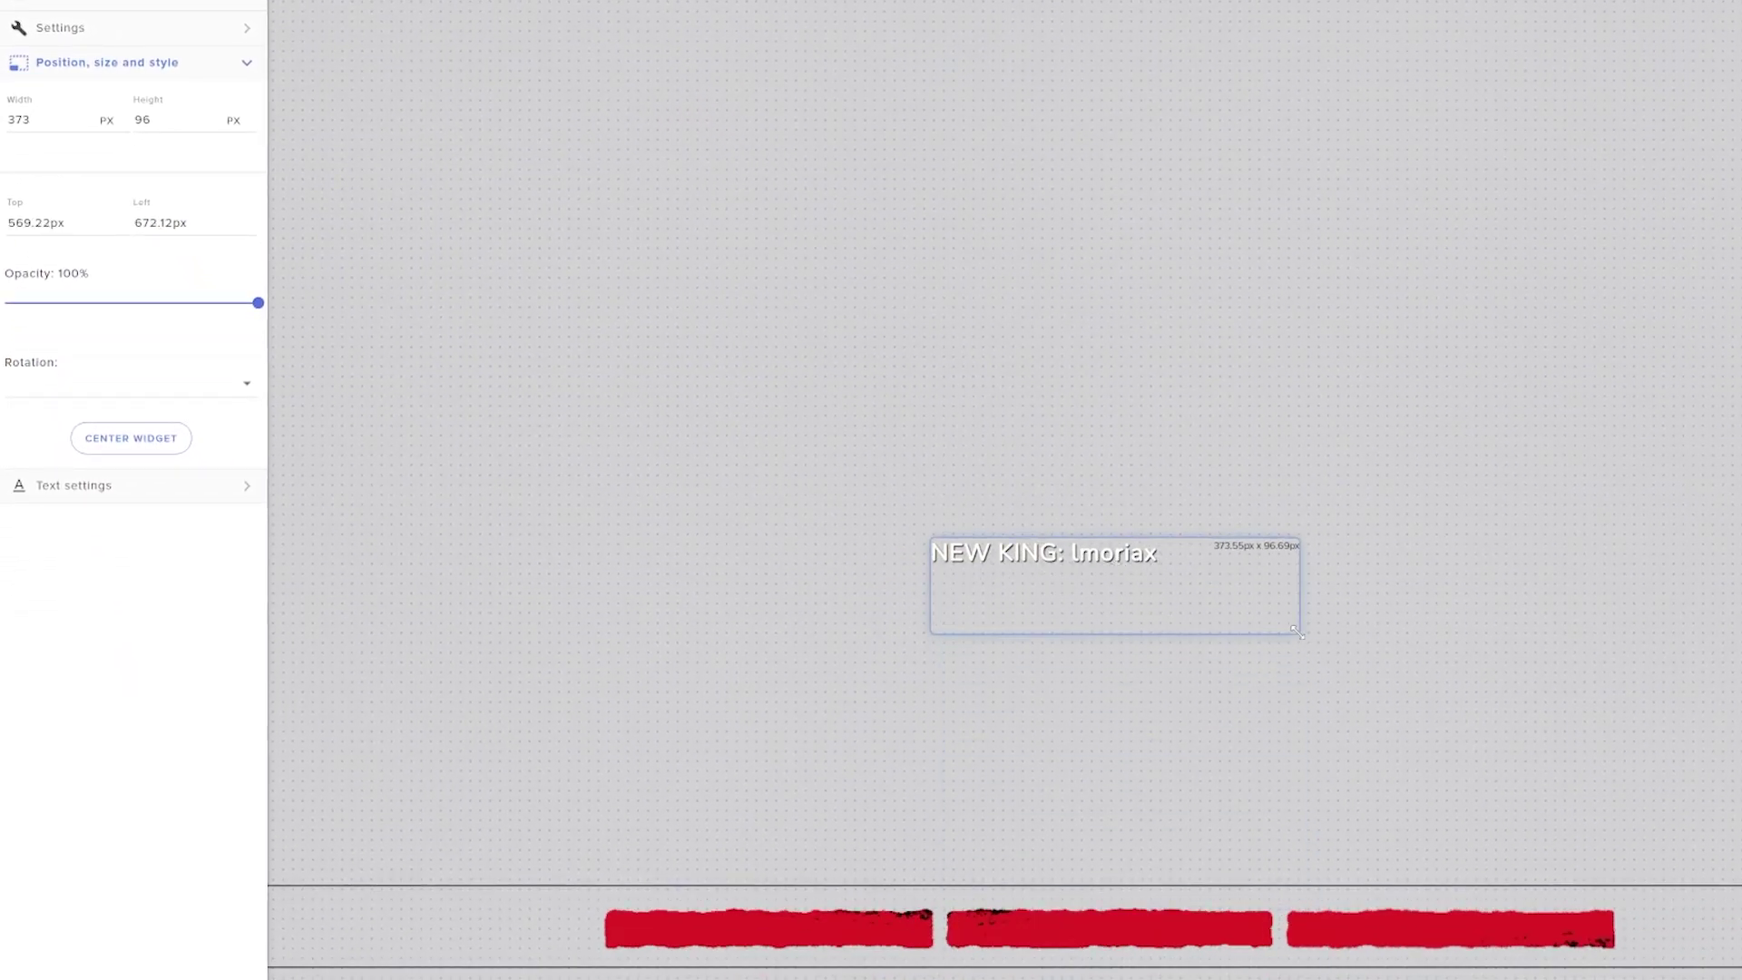
{"action": "left_click_drag", "start_coordinate": [1298, 632], "coordinate": [1117, 584]}
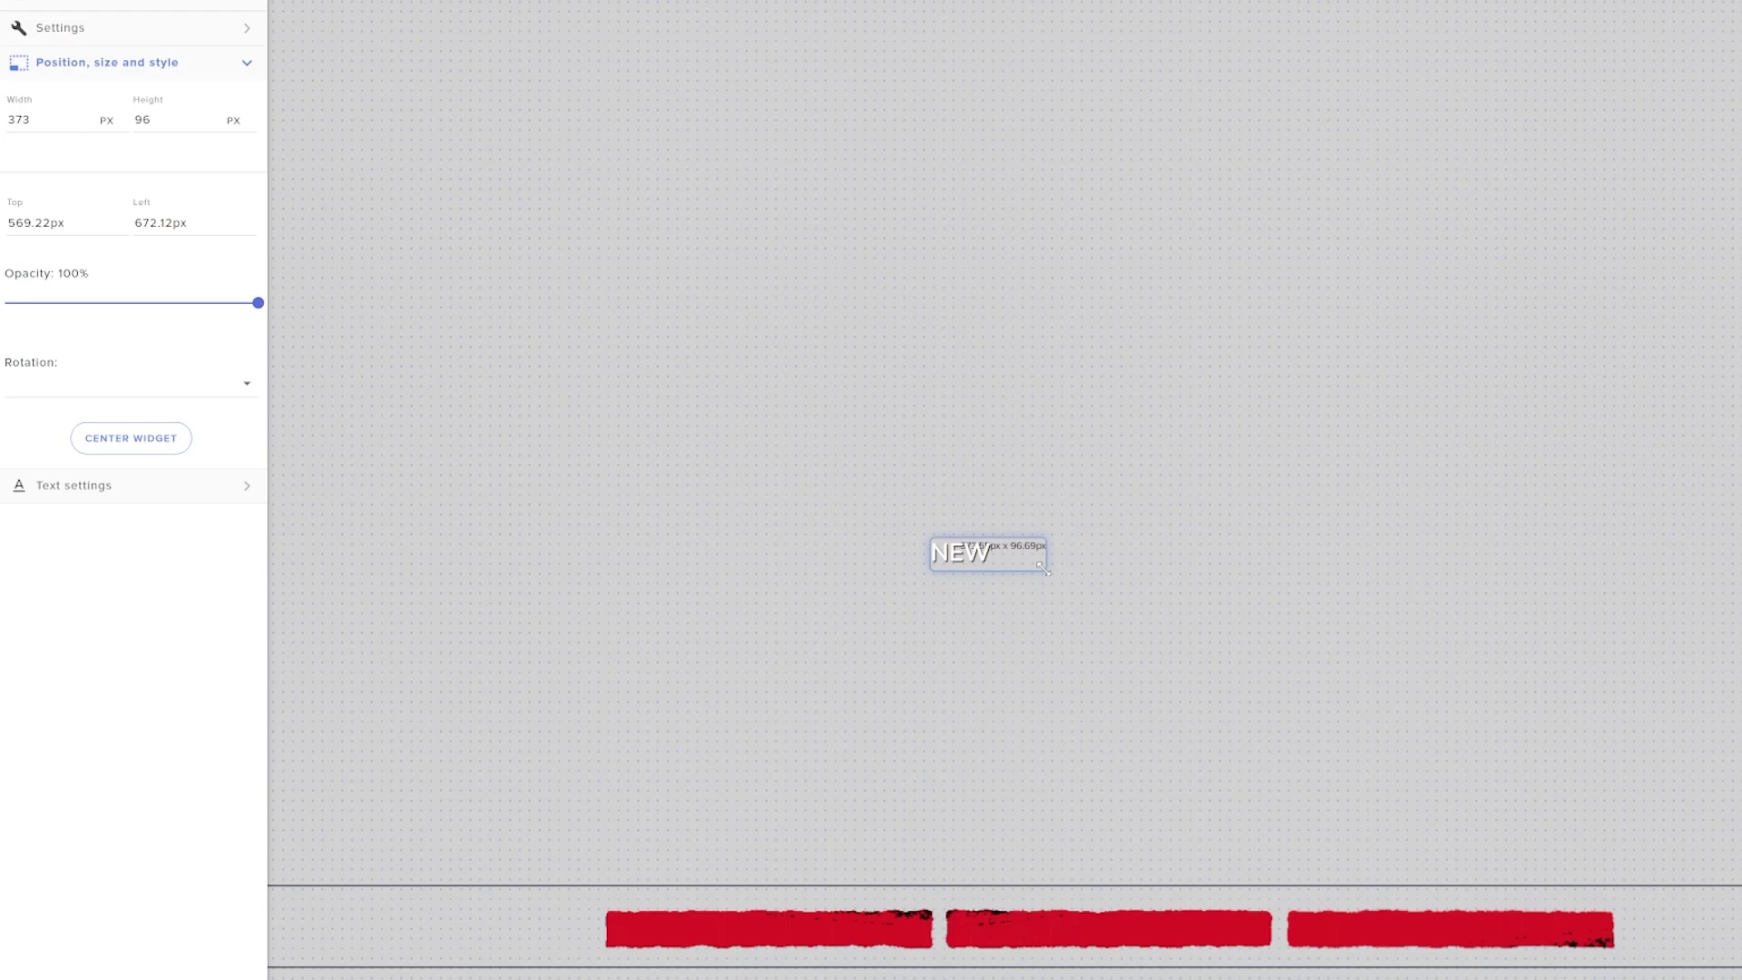
{"action": "left_click_drag", "start_coordinate": [1469, 712], "coordinate": [1449, 765]}
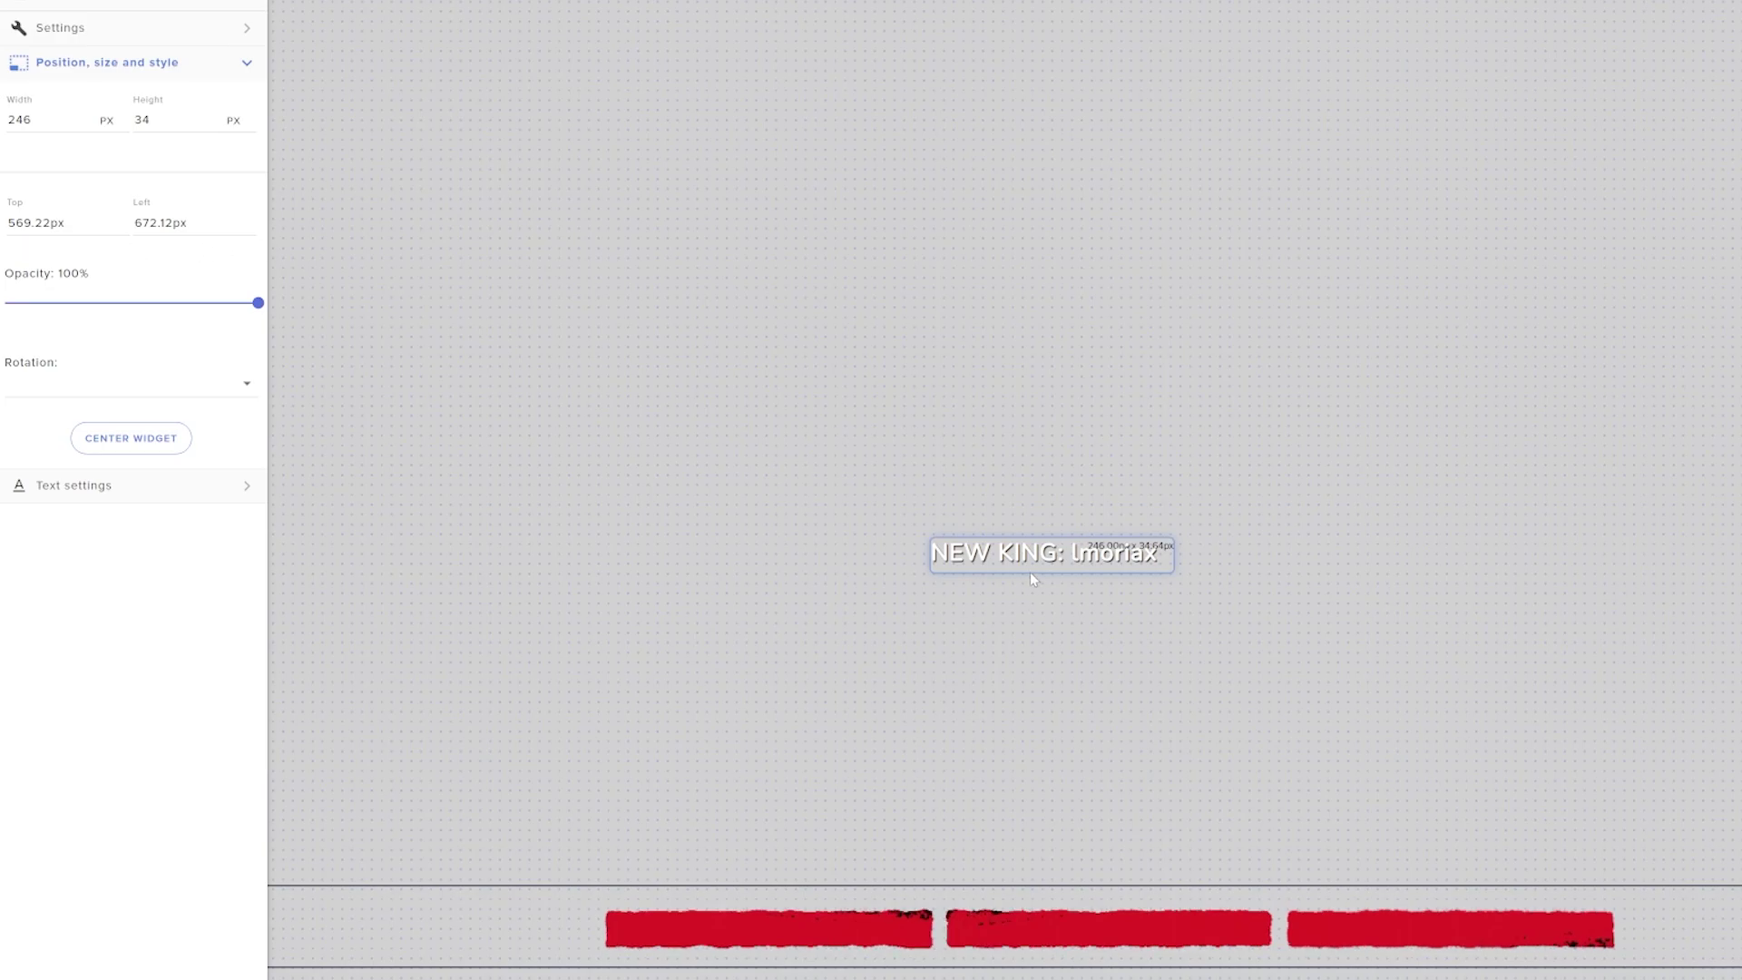
{"action": "left_click_drag", "start_coordinate": [1031, 577], "coordinate": [1056, 937]}
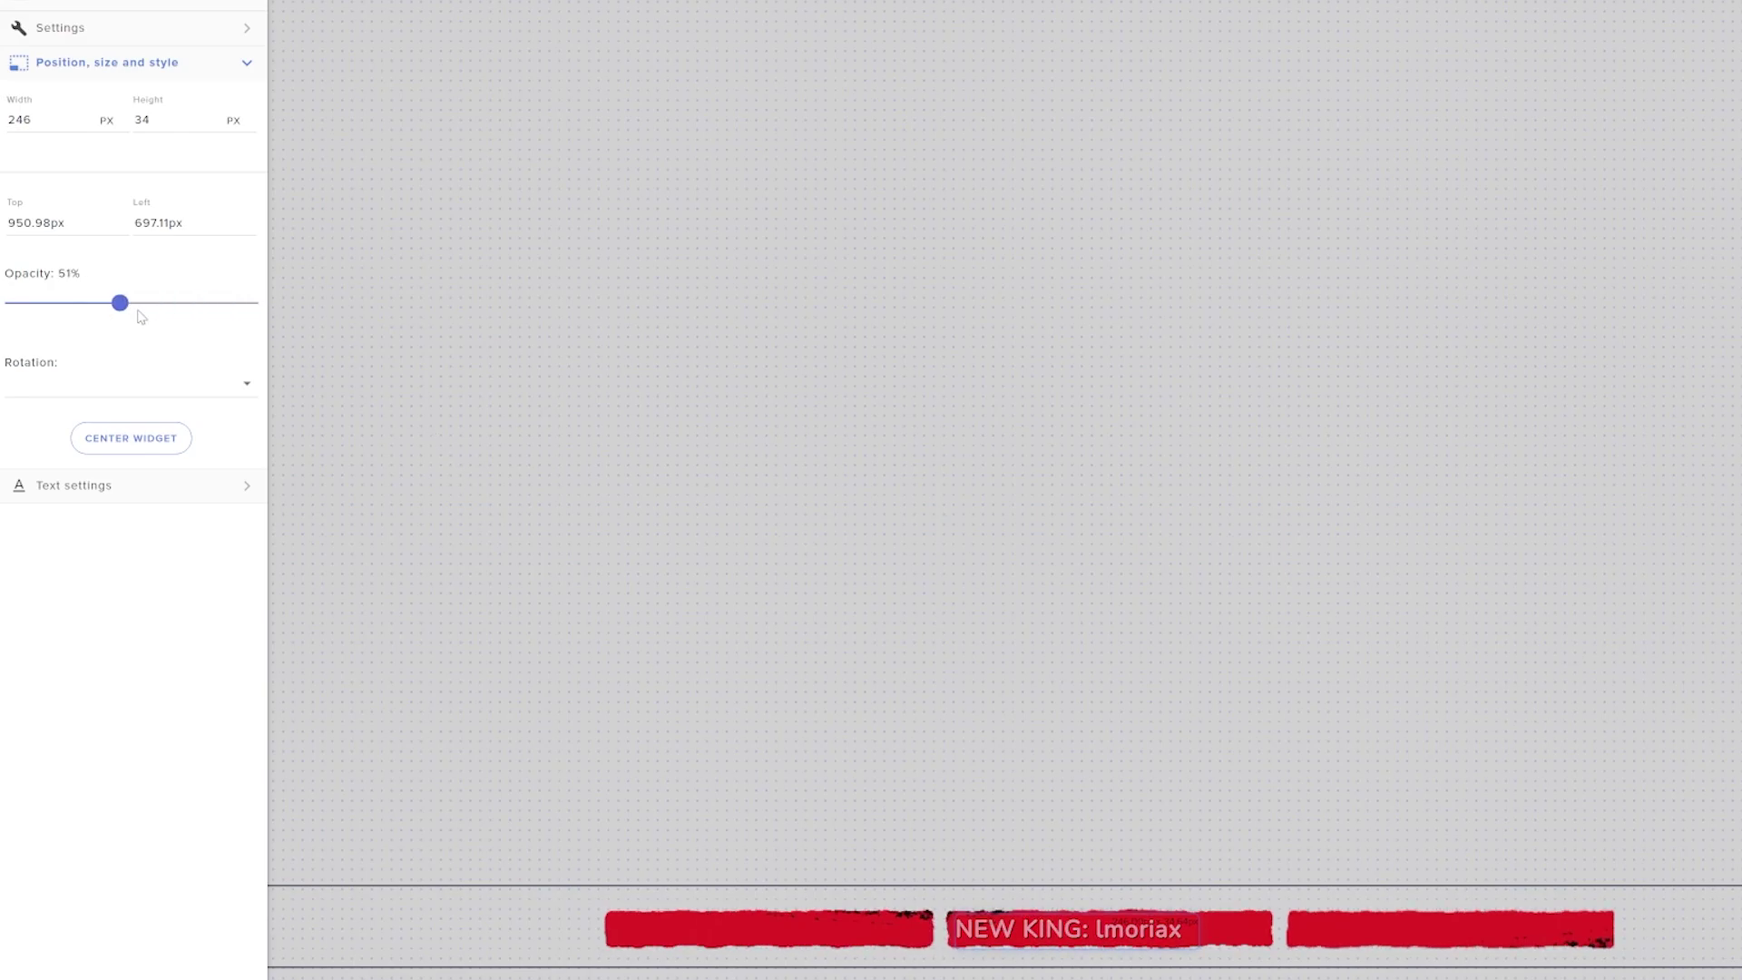
Try out the label's opacity and a 180° rotation, then restore 100% opacity and 0° rotation.
{"action": "left_click_drag", "start_coordinate": [138, 311], "coordinate": [305, 338]}
{"action": "left_click", "coordinate": [237, 397]}
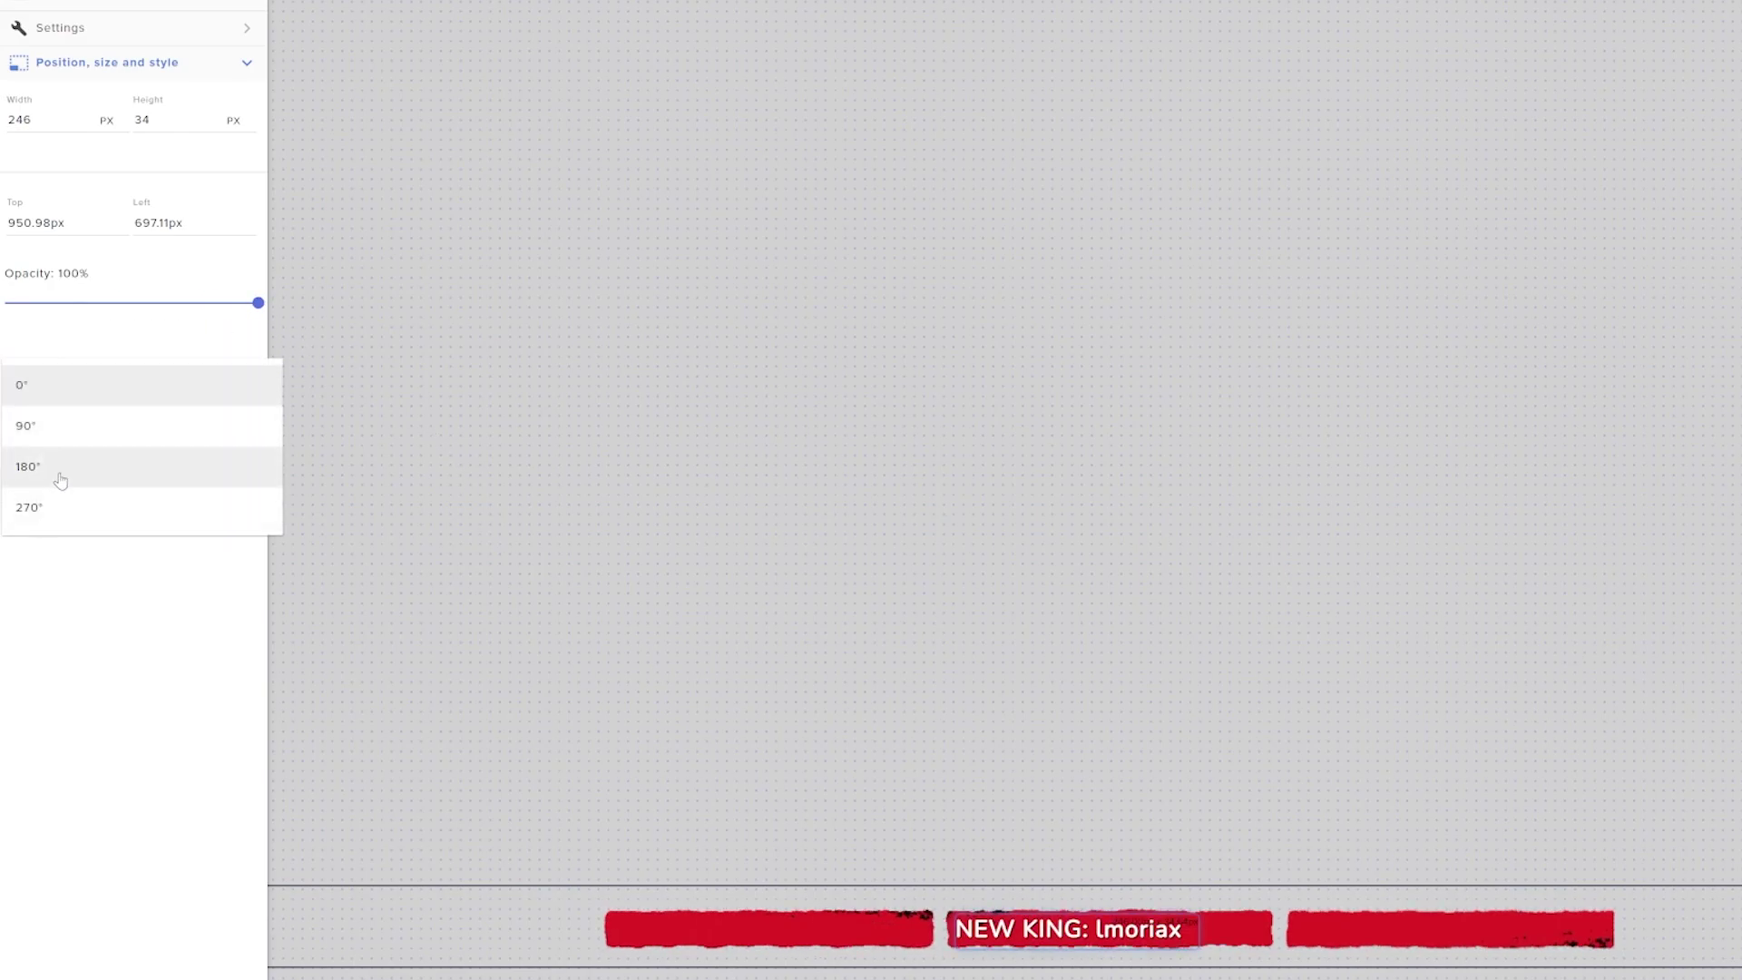
{"action": "left_click", "coordinate": [60, 473]}
{"action": "left_click", "coordinate": [116, 402]}
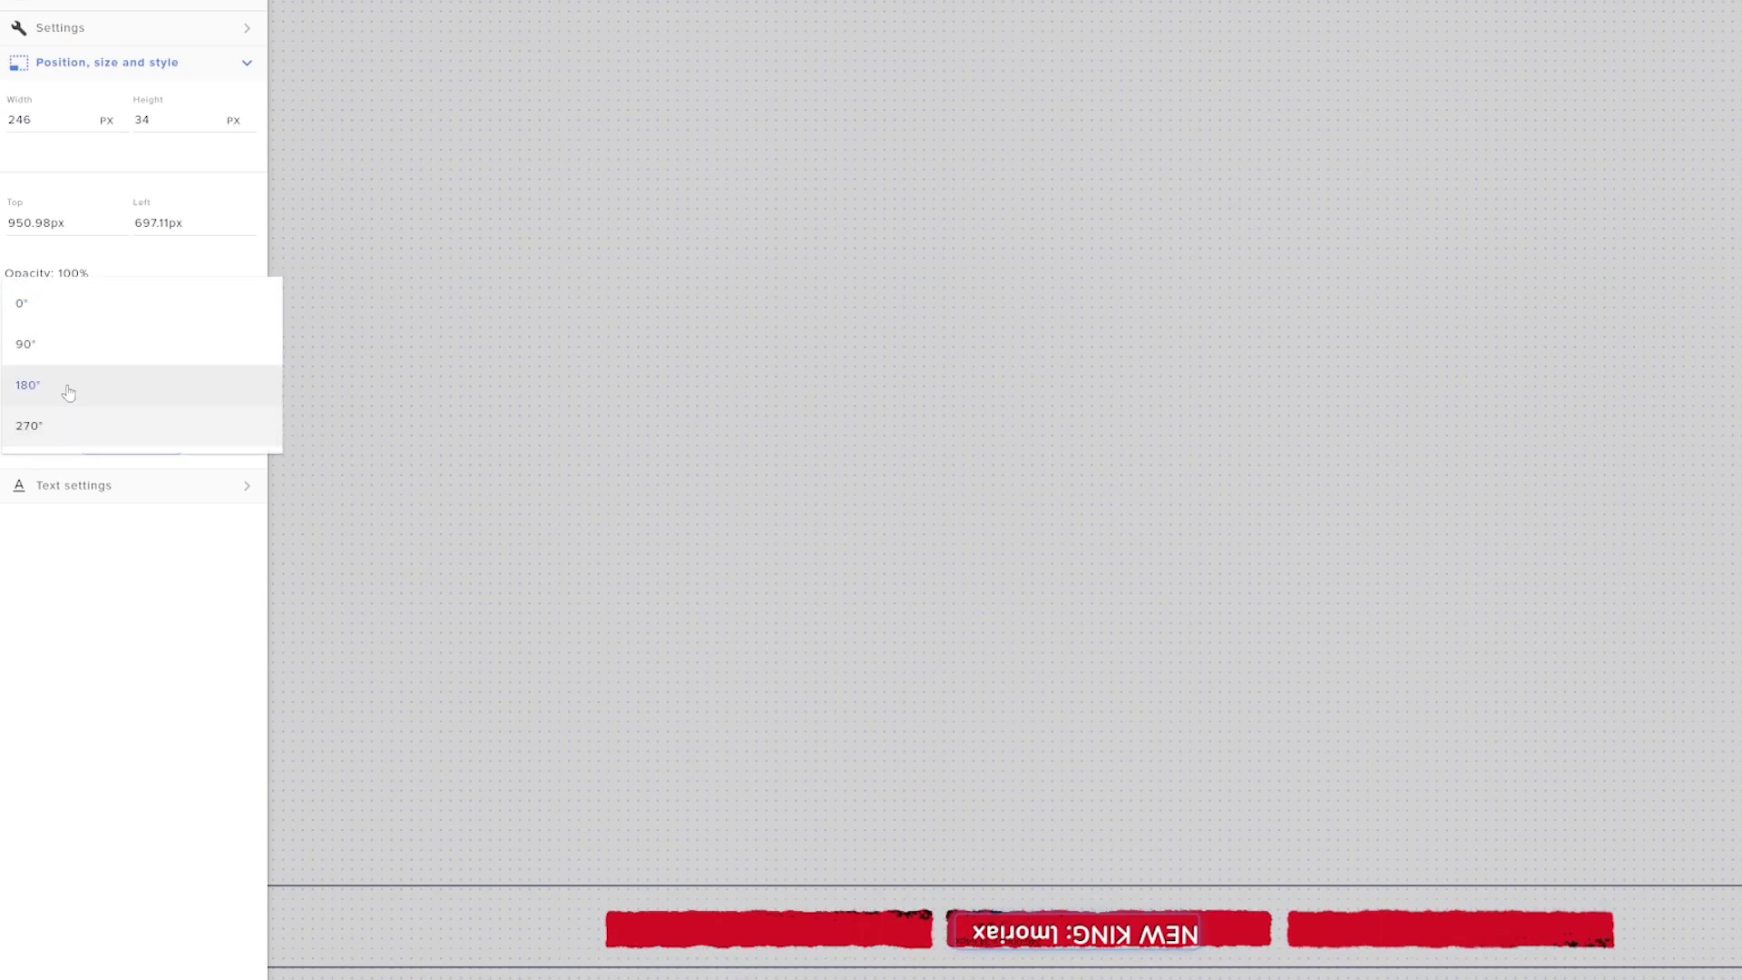
{"action": "left_click", "coordinate": [67, 303]}
Open the follower label's text settings and search the font list for "blowbrush".
{"action": "left_click", "coordinate": [100, 489]}
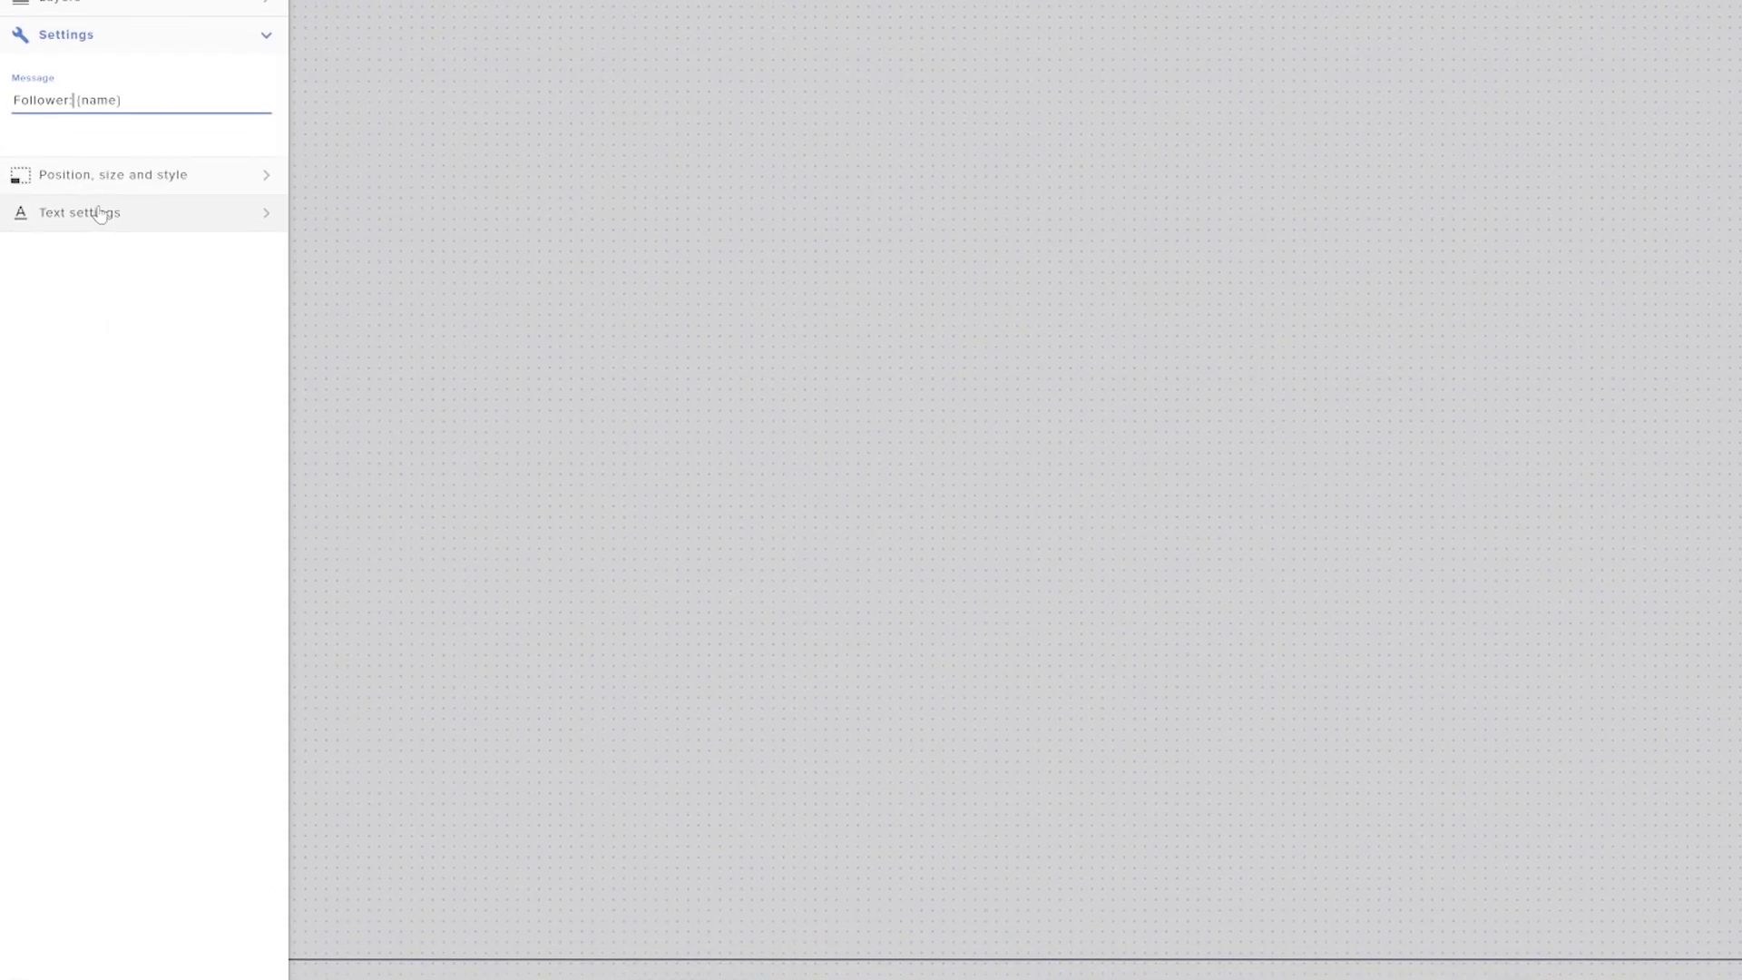
{"action": "left_click", "coordinate": [97, 210]}
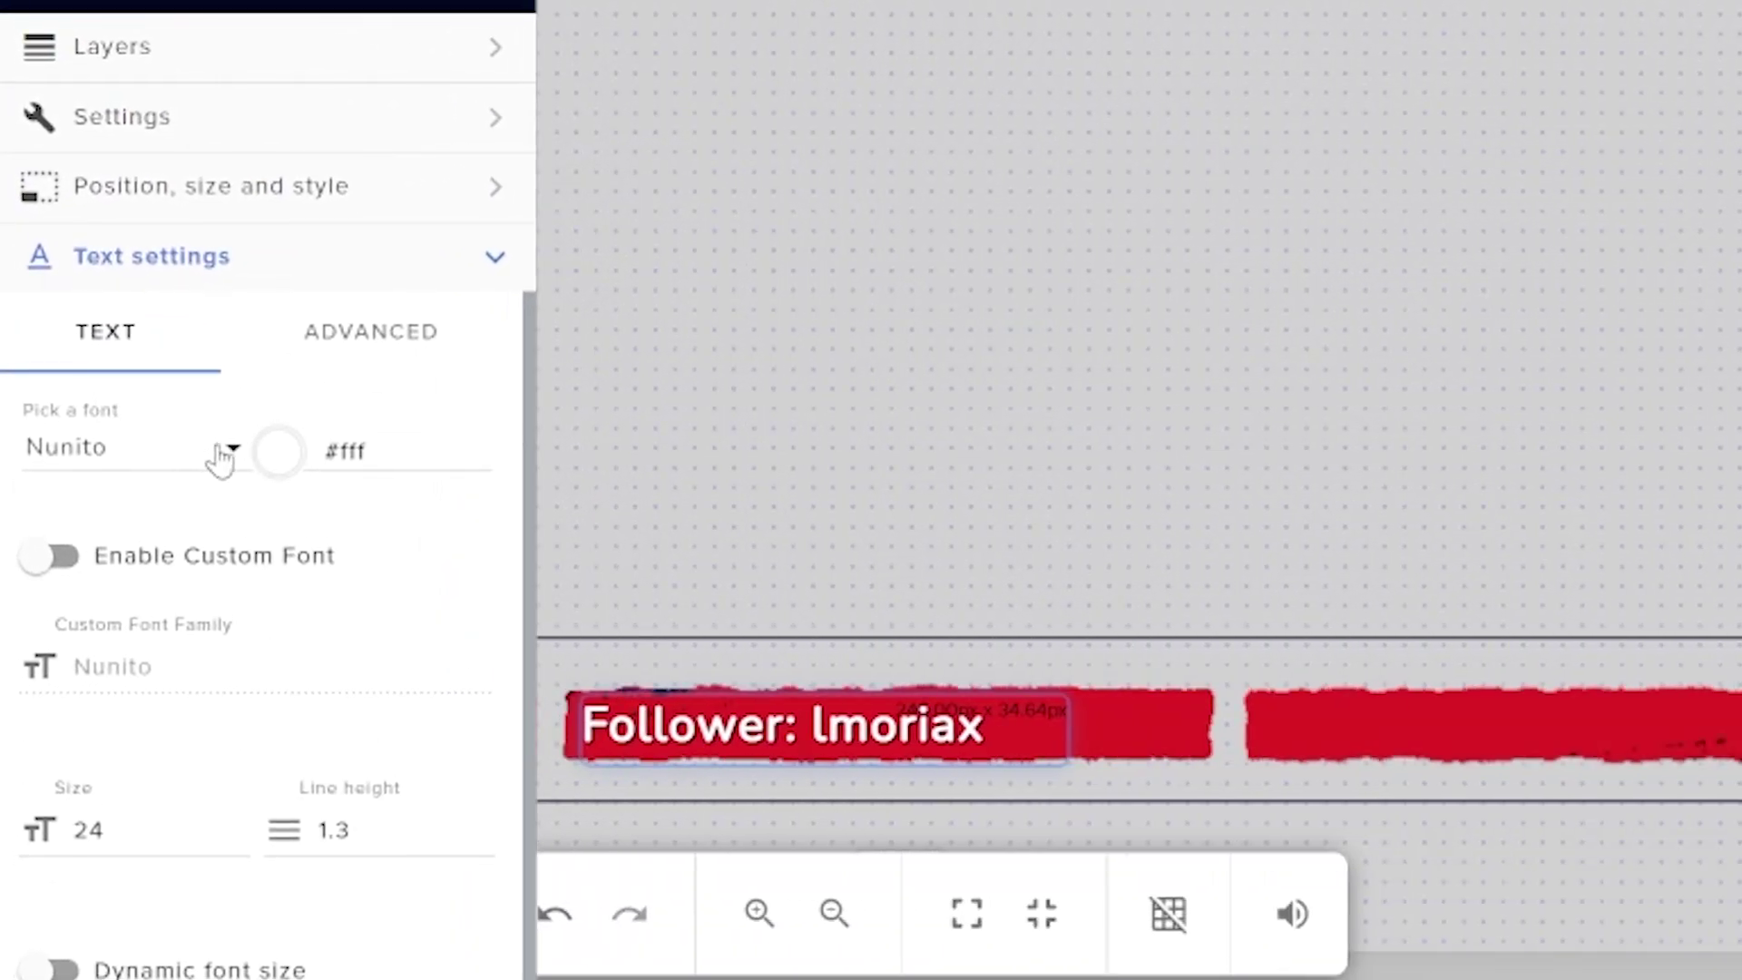
{"action": "left_click", "coordinate": [200, 454]}
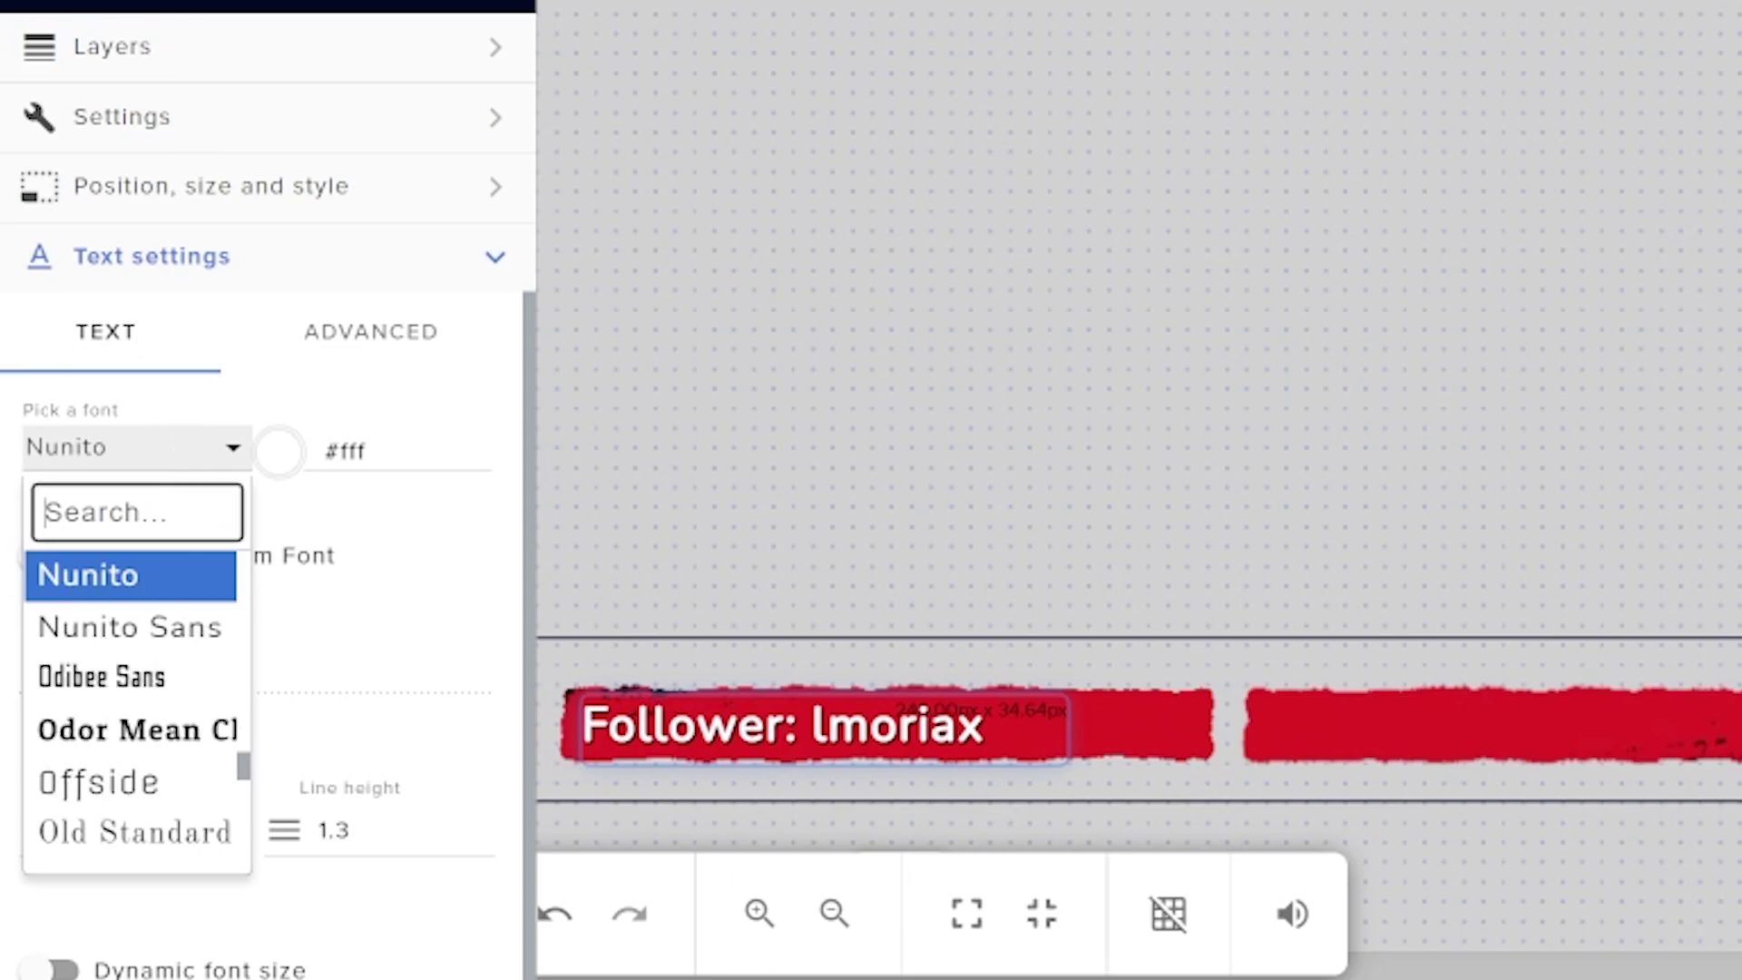
{"action": "type", "text": "blowbrush"}
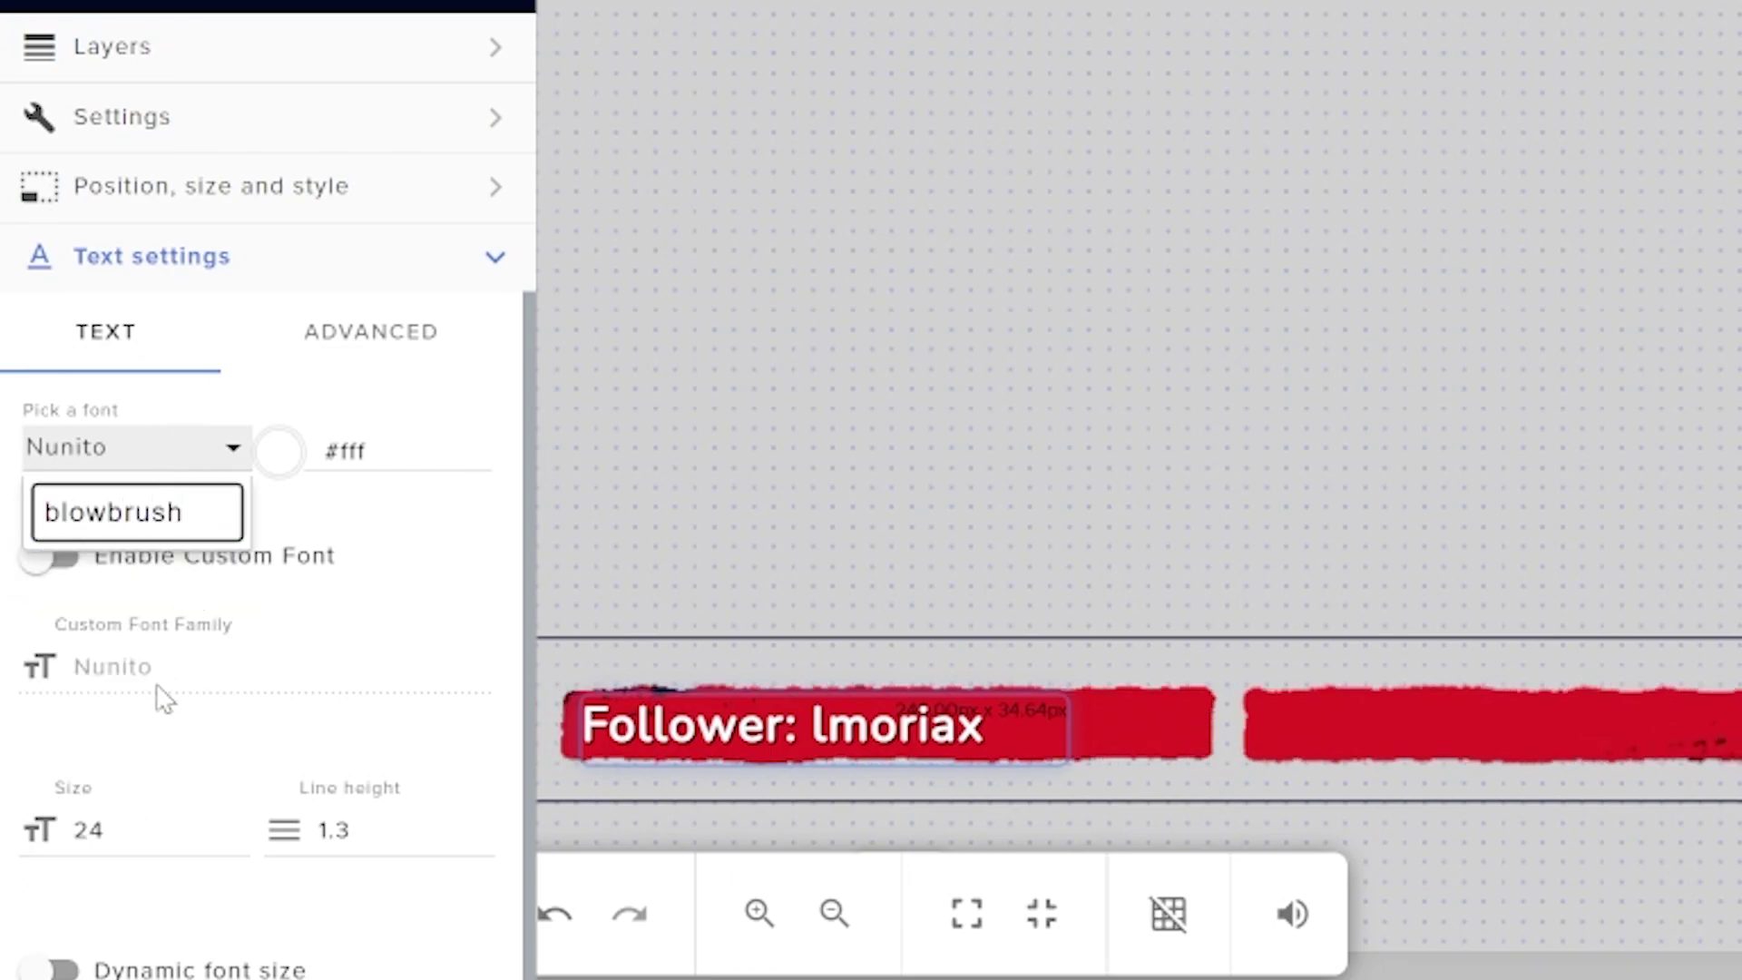
Enable a custom font for the follower label and set its font family to BlowBrush.
{"action": "left_click", "coordinate": [320, 556]}
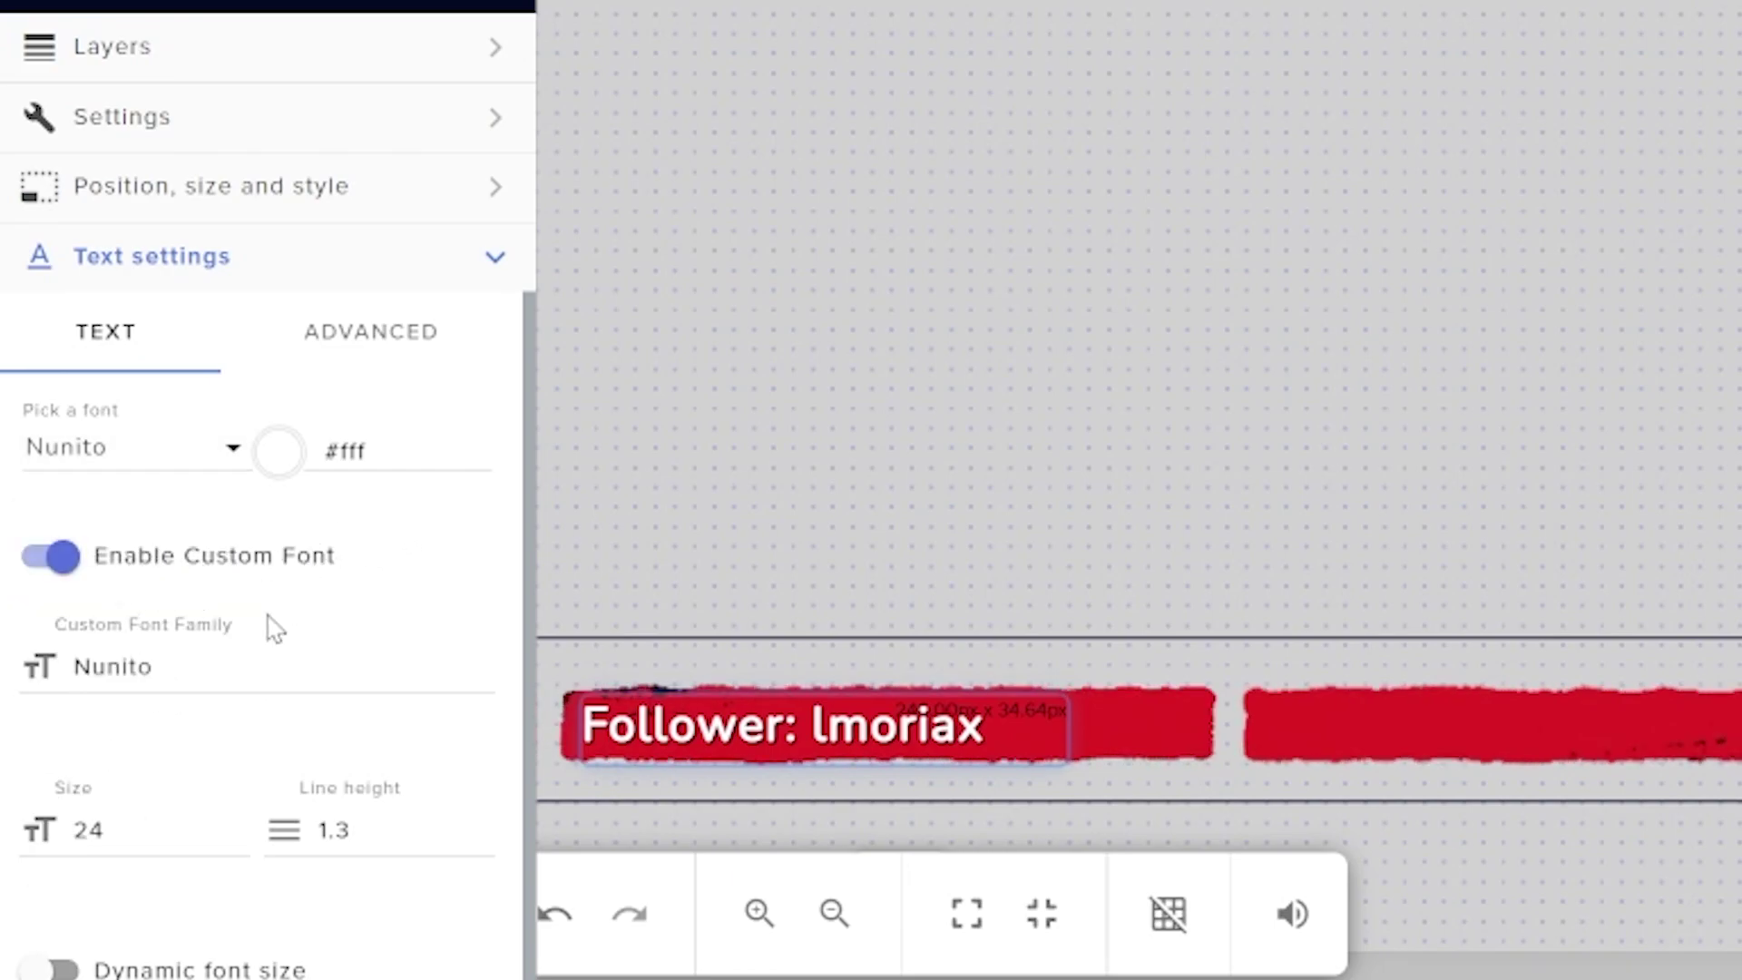
{"action": "left_click", "coordinate": [268, 667]}
{"action": "key", "text": "Tab"}
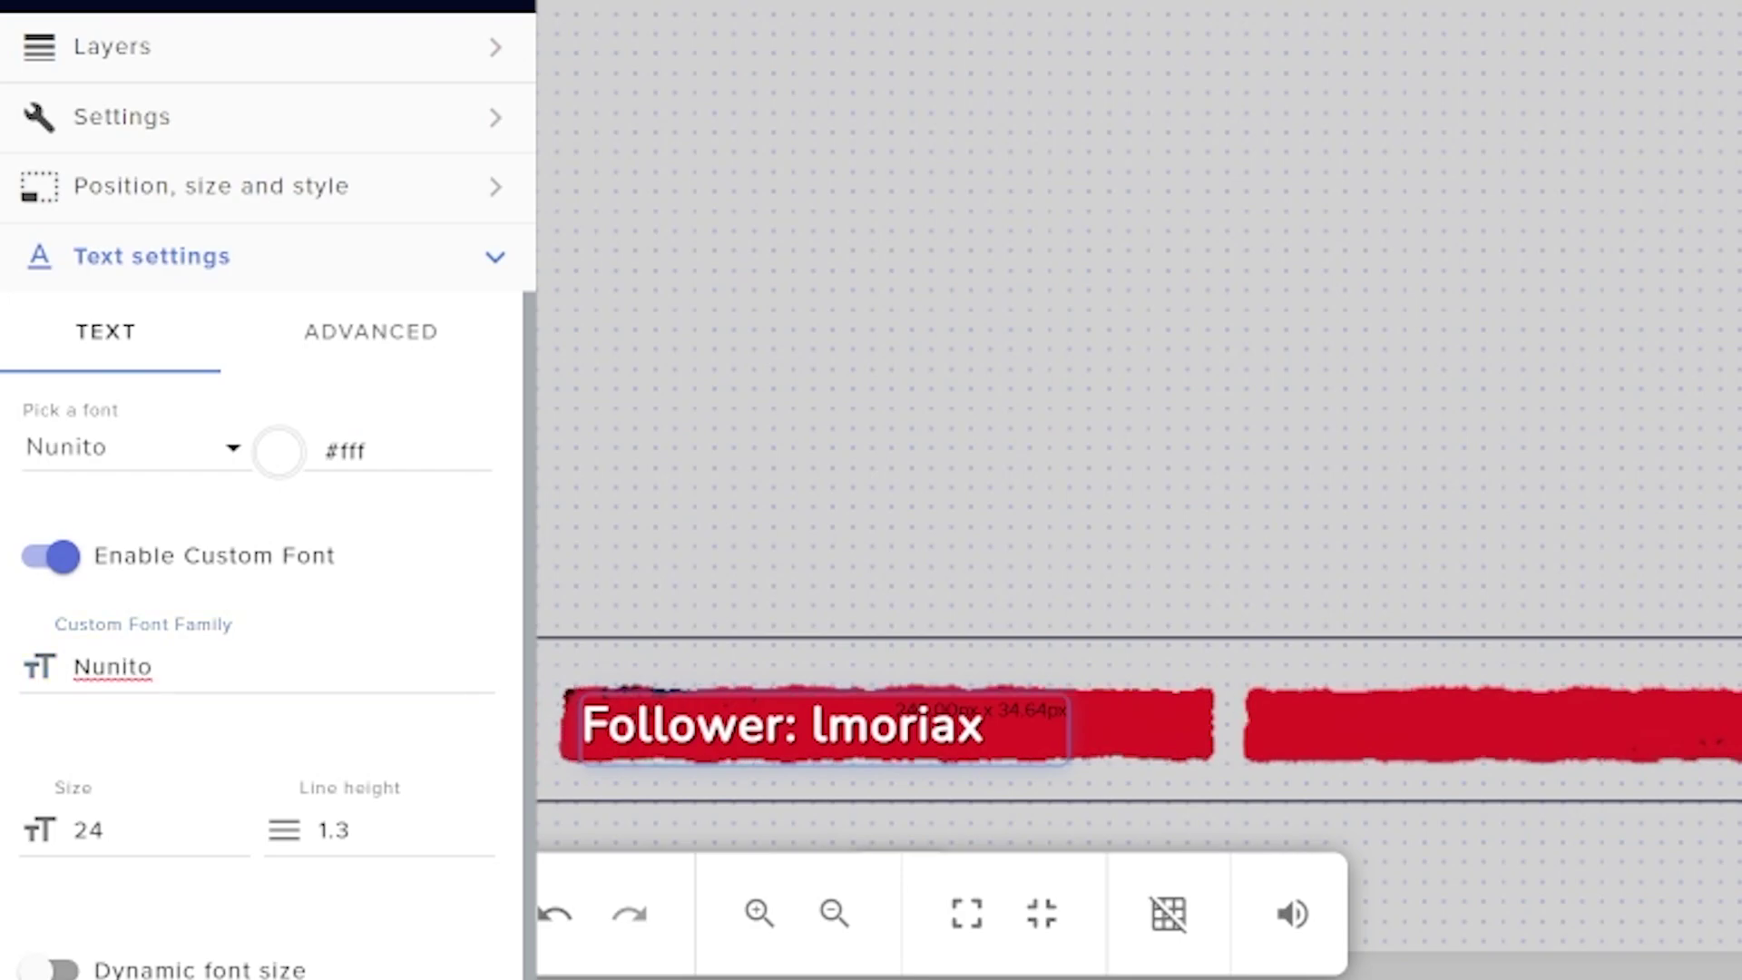
{"action": "type", "text": "BlowBrush"}
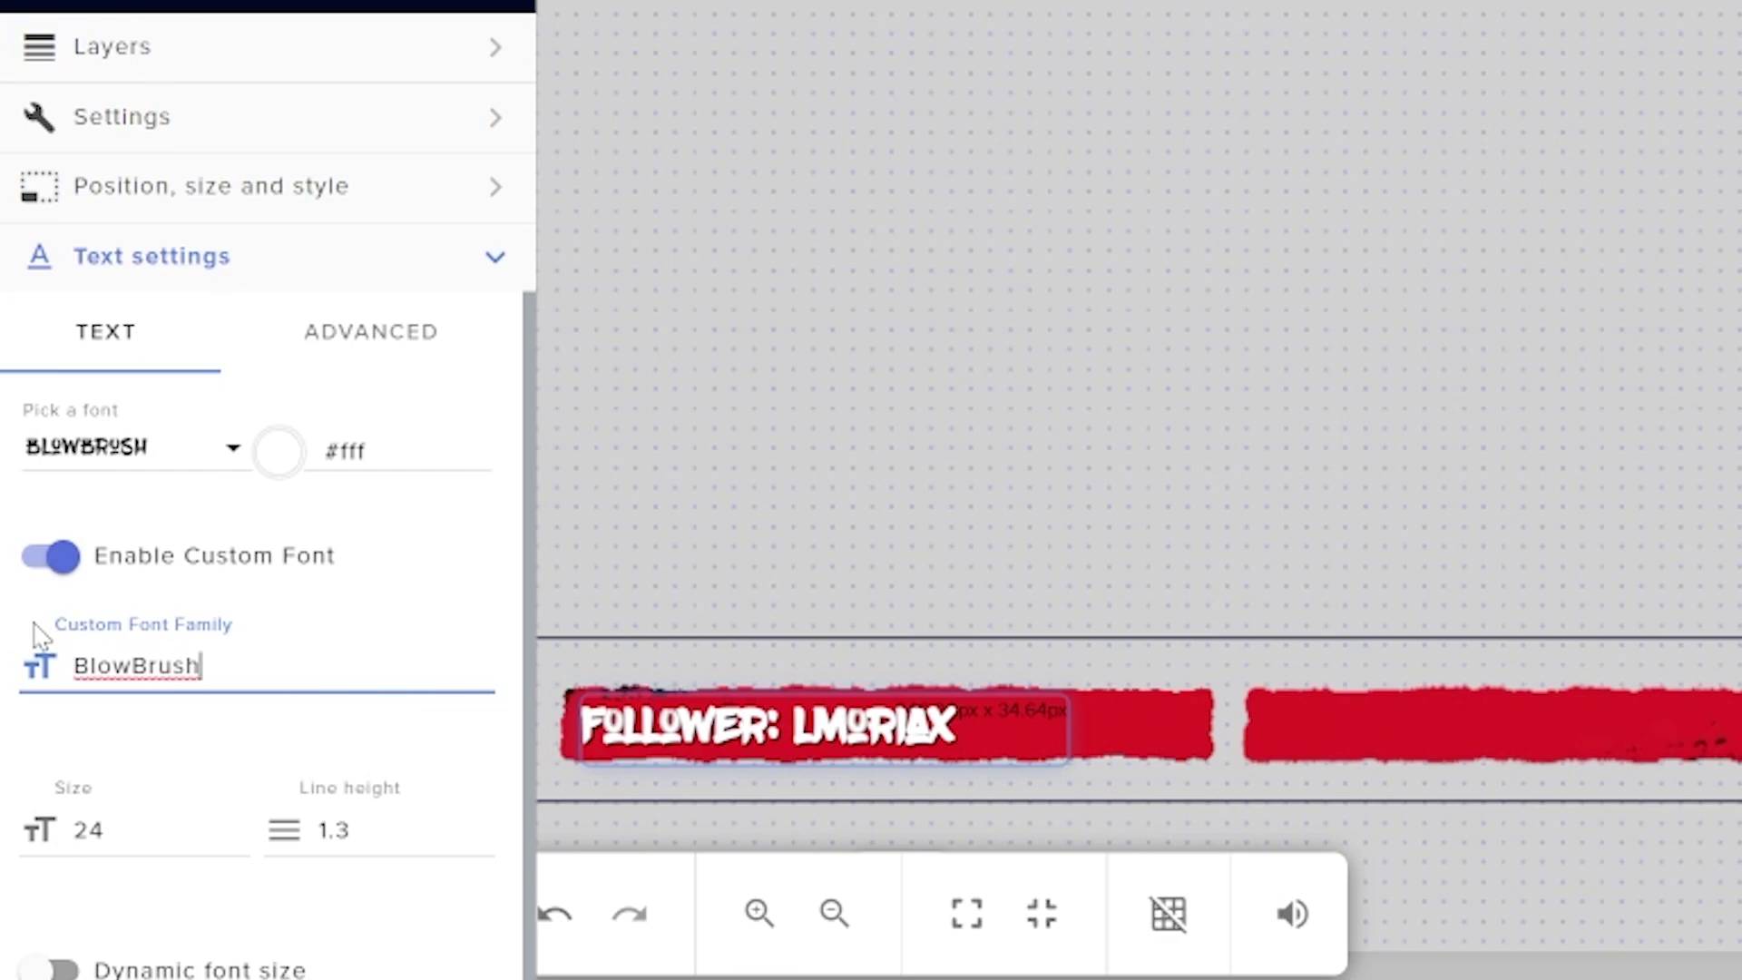
Try the custom font family "BlowBrush Bold", then restore "BlowBrush" and reselect the follower label.
{"action": "type", "text": " Bold"}
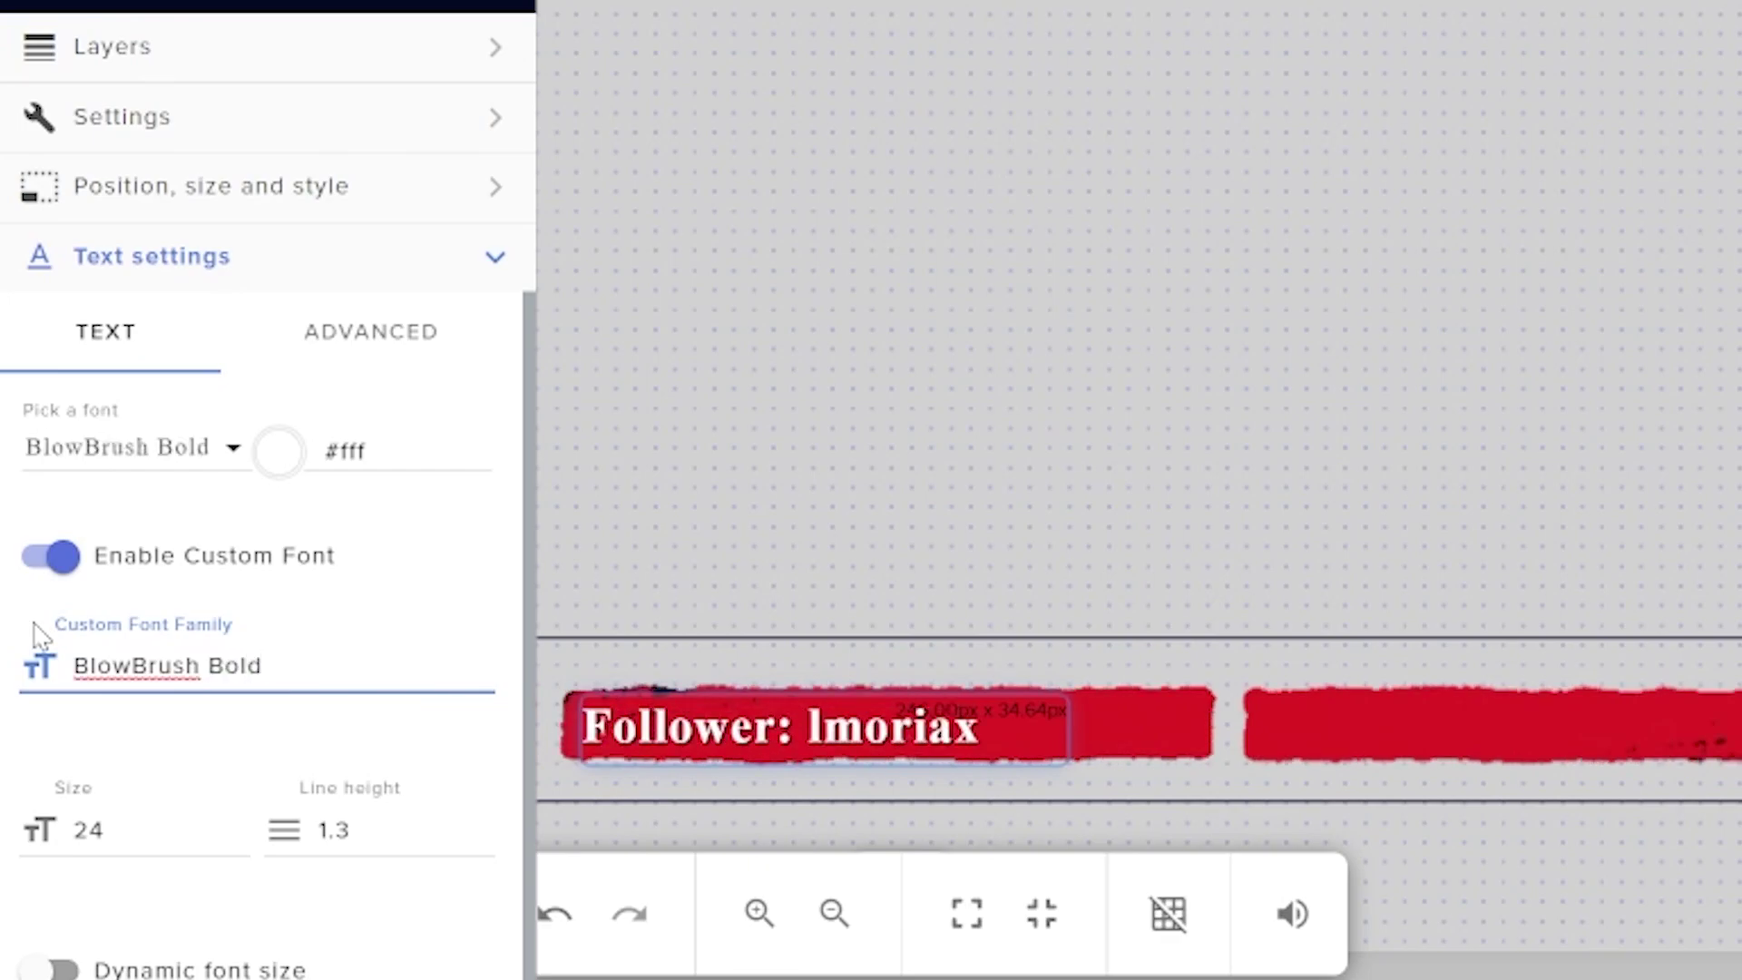
{"action": "key", "text": "BackSpace"}
{"action": "key", "text": "BackSpace"}
{"action": "key", "text": "BackSpace"}
{"action": "key", "text": "BackSpace"}
{"action": "key", "text": "BackSpace"}
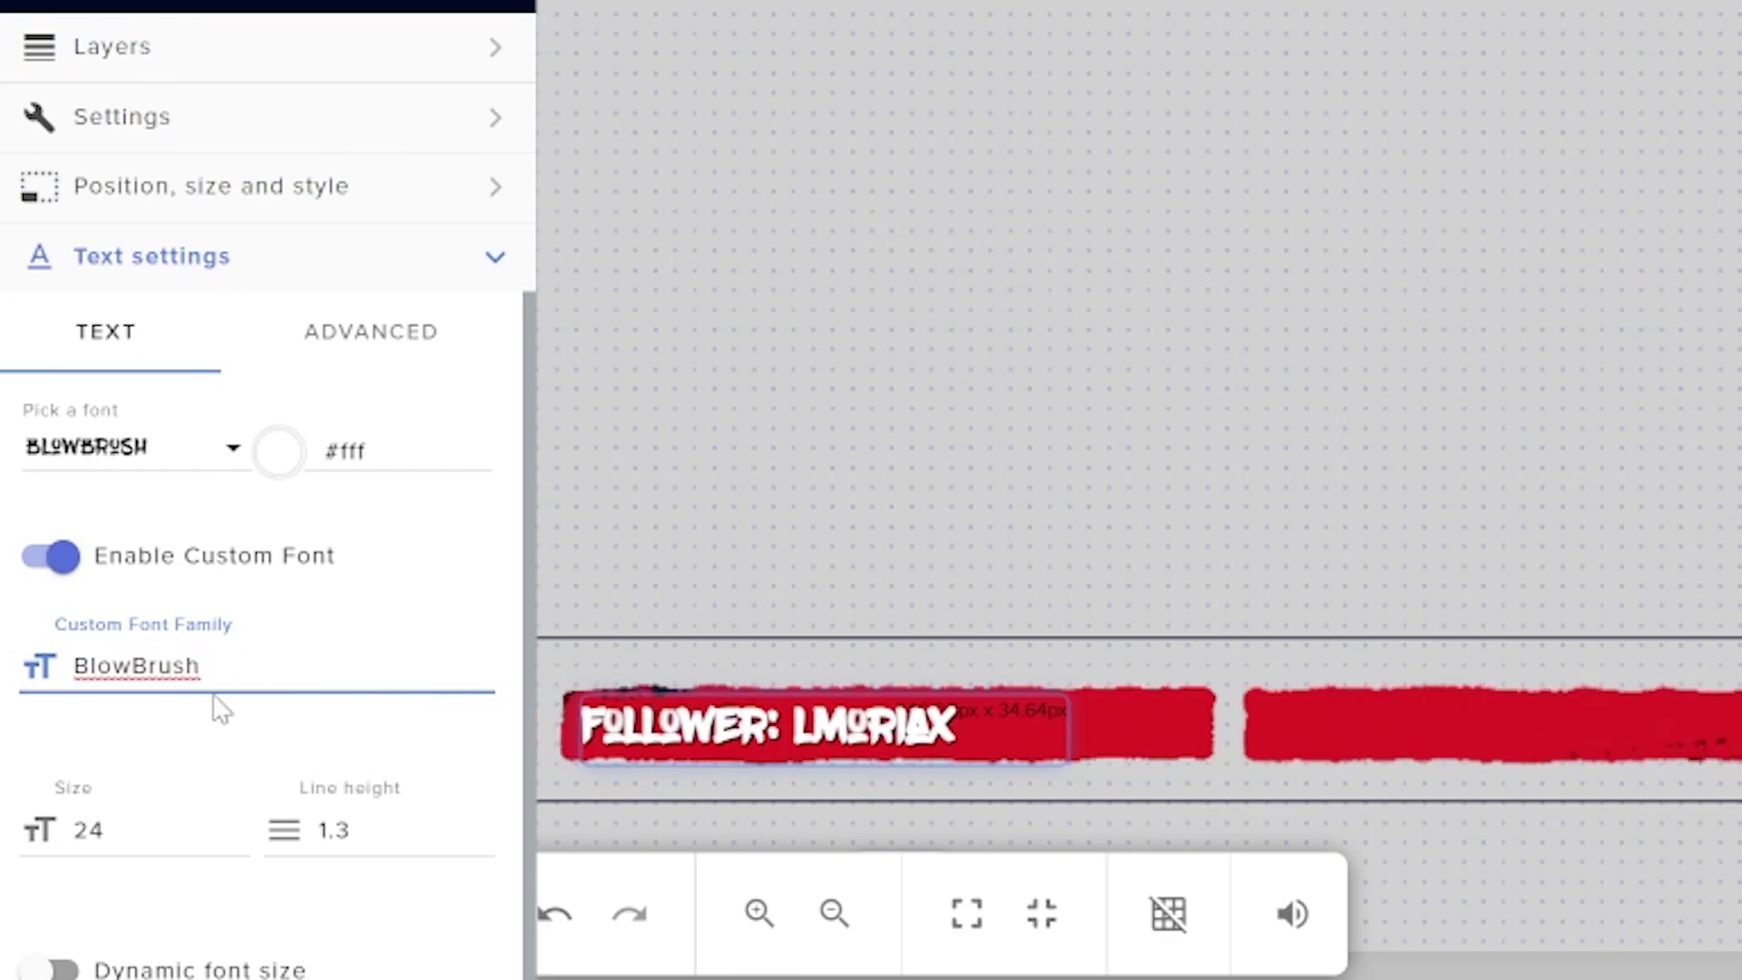
{"action": "left_click", "coordinate": [1276, 12]}
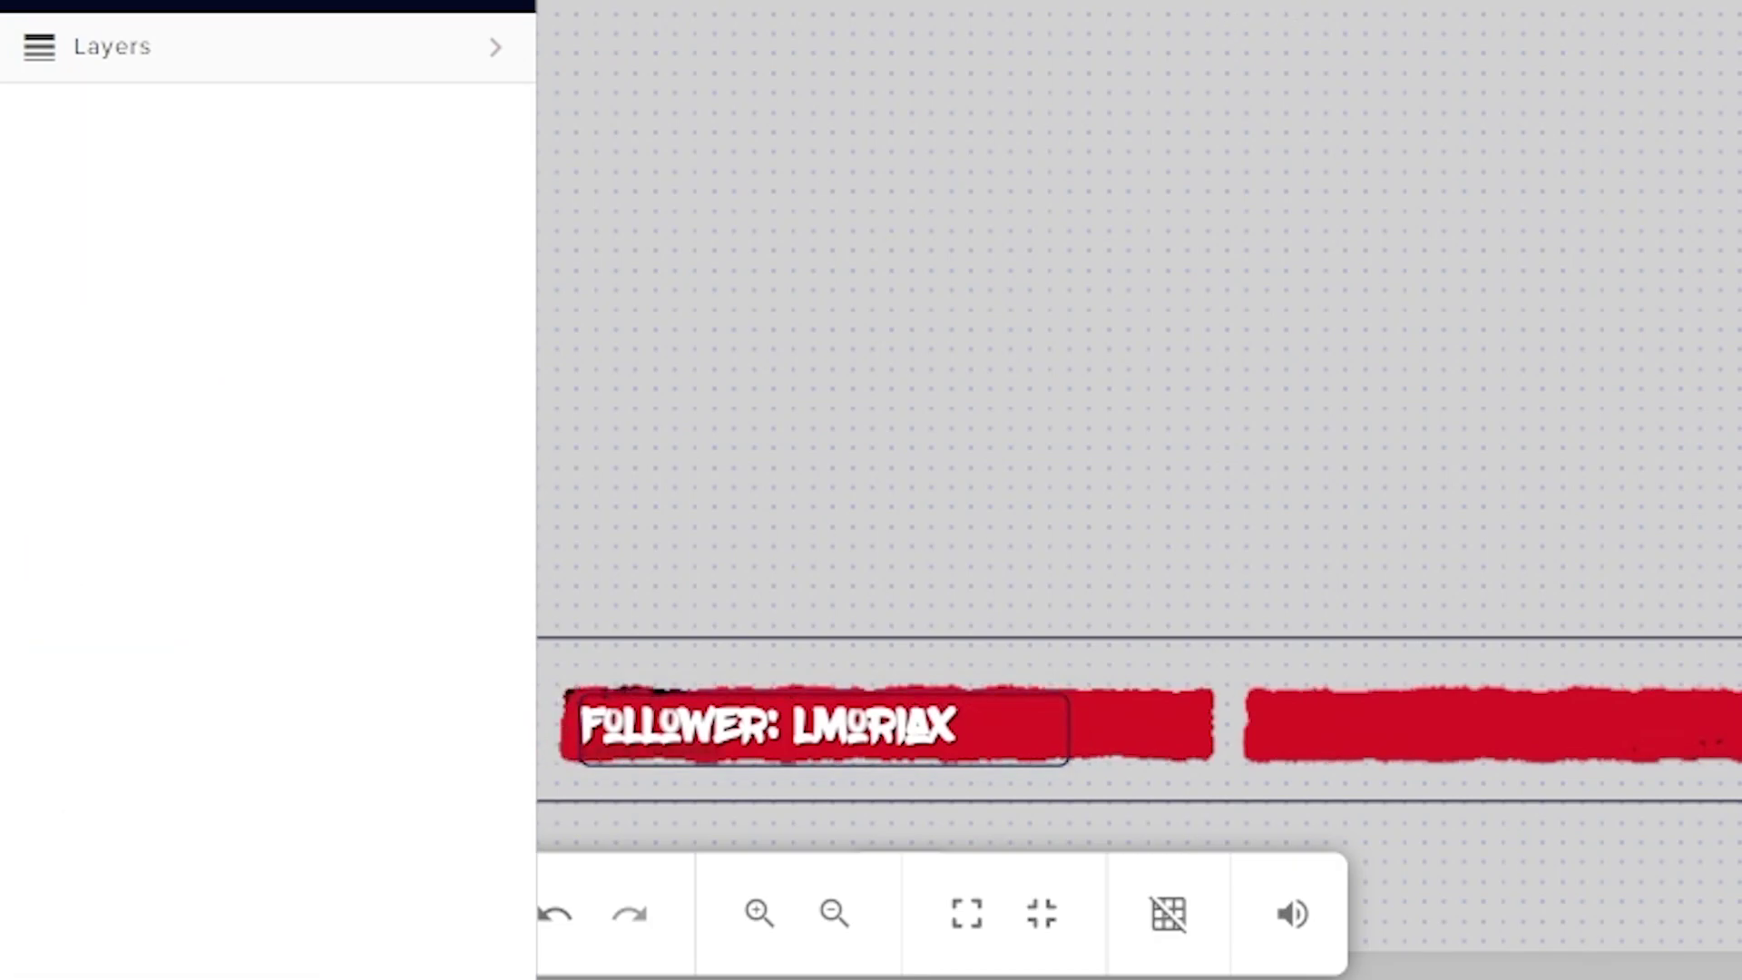
{"action": "left_click", "coordinate": [662, 742]}
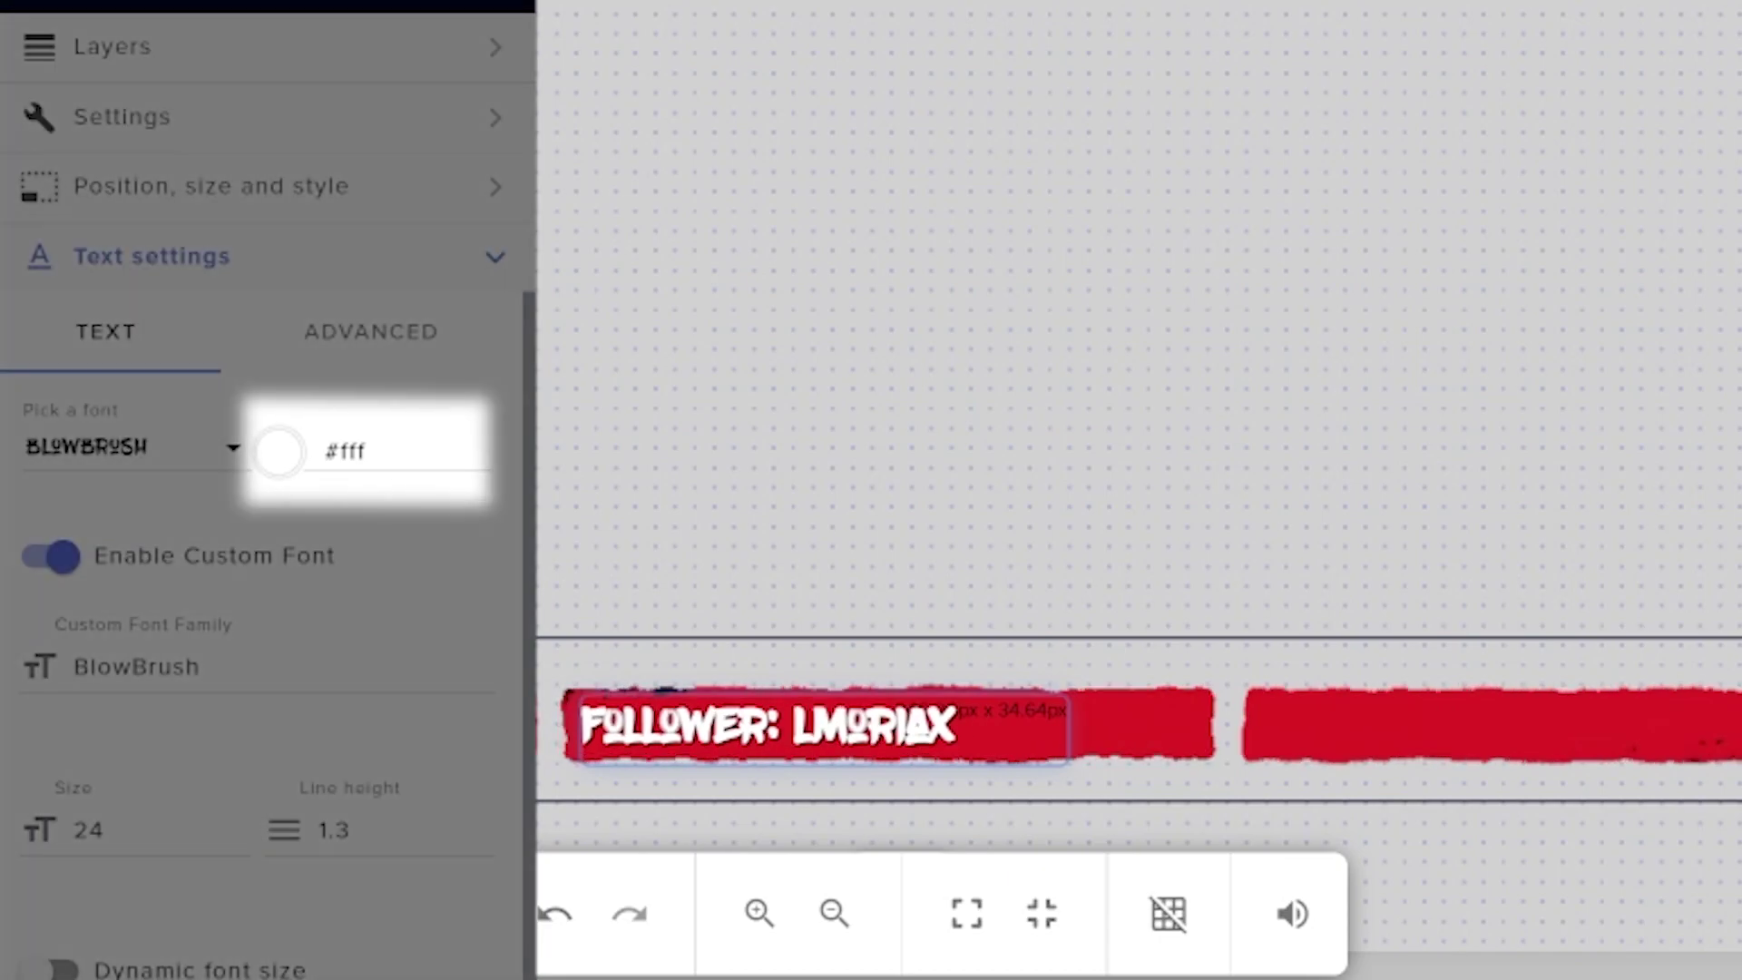
Set the follower label's font size to 30 and adjust its position over the red bar.
{"action": "scroll", "coordinate": [277, 853], "scroll_direction": "down", "scroll_amount": 4}
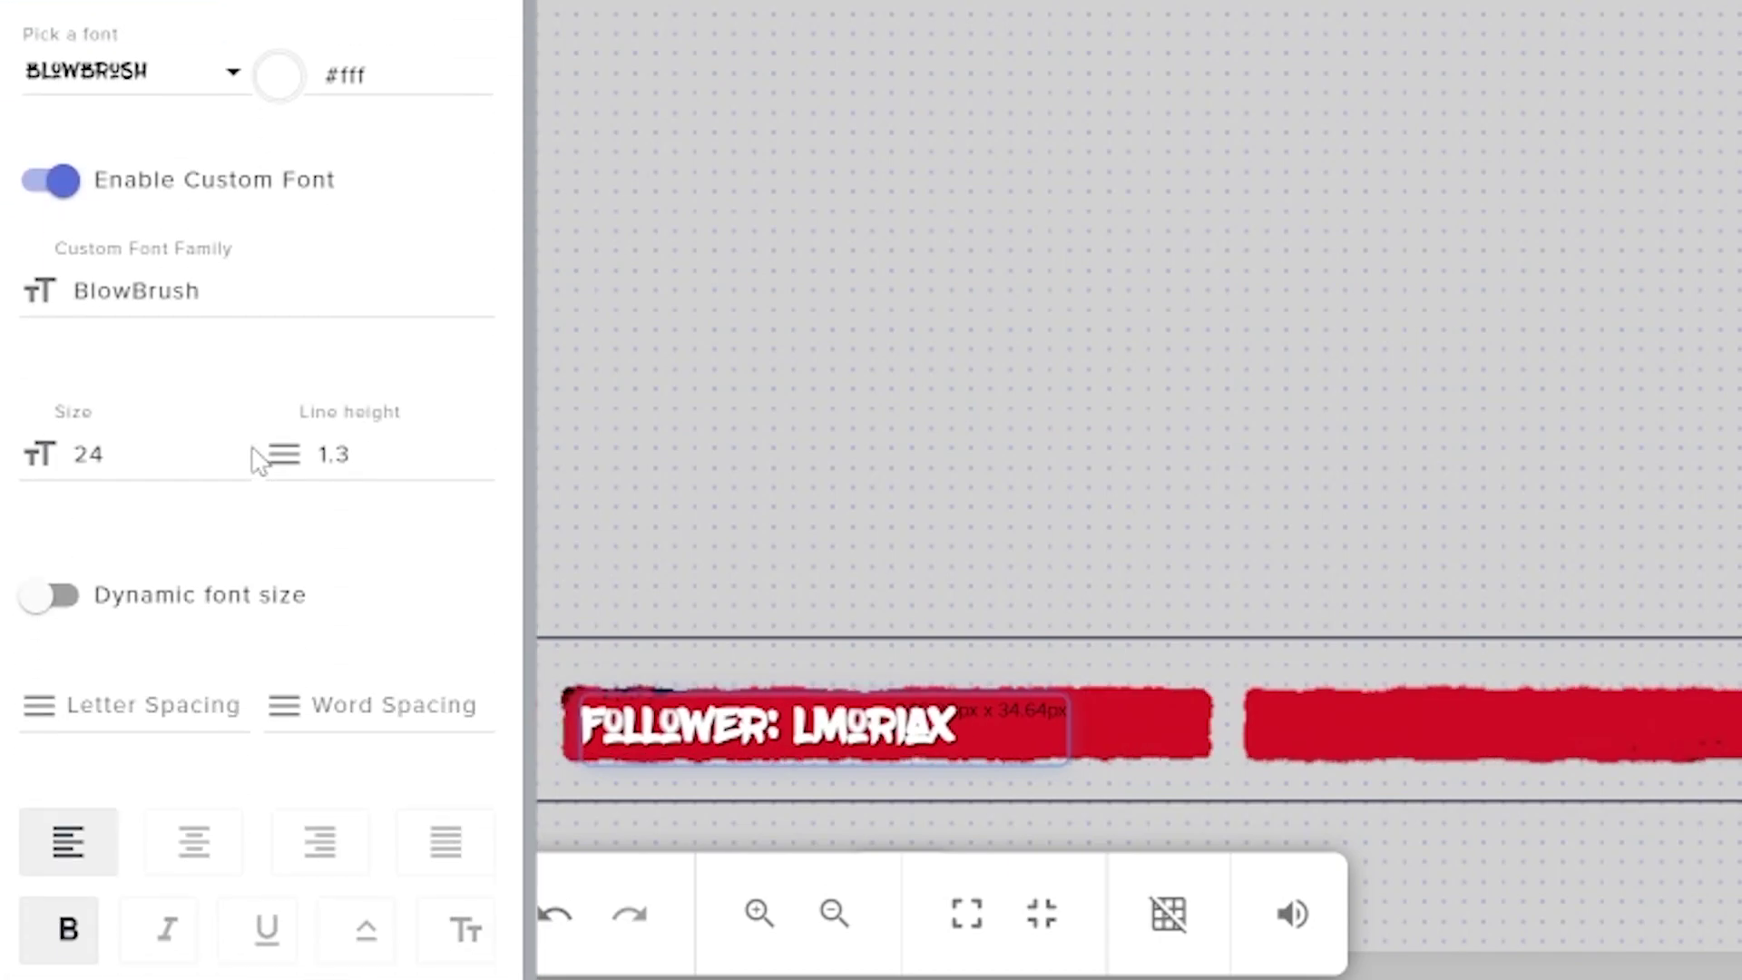
{"action": "double_click", "coordinate": [234, 448]}
{"action": "double_click", "coordinate": [235, 447]}
{"action": "left_click", "coordinate": [235, 447]}
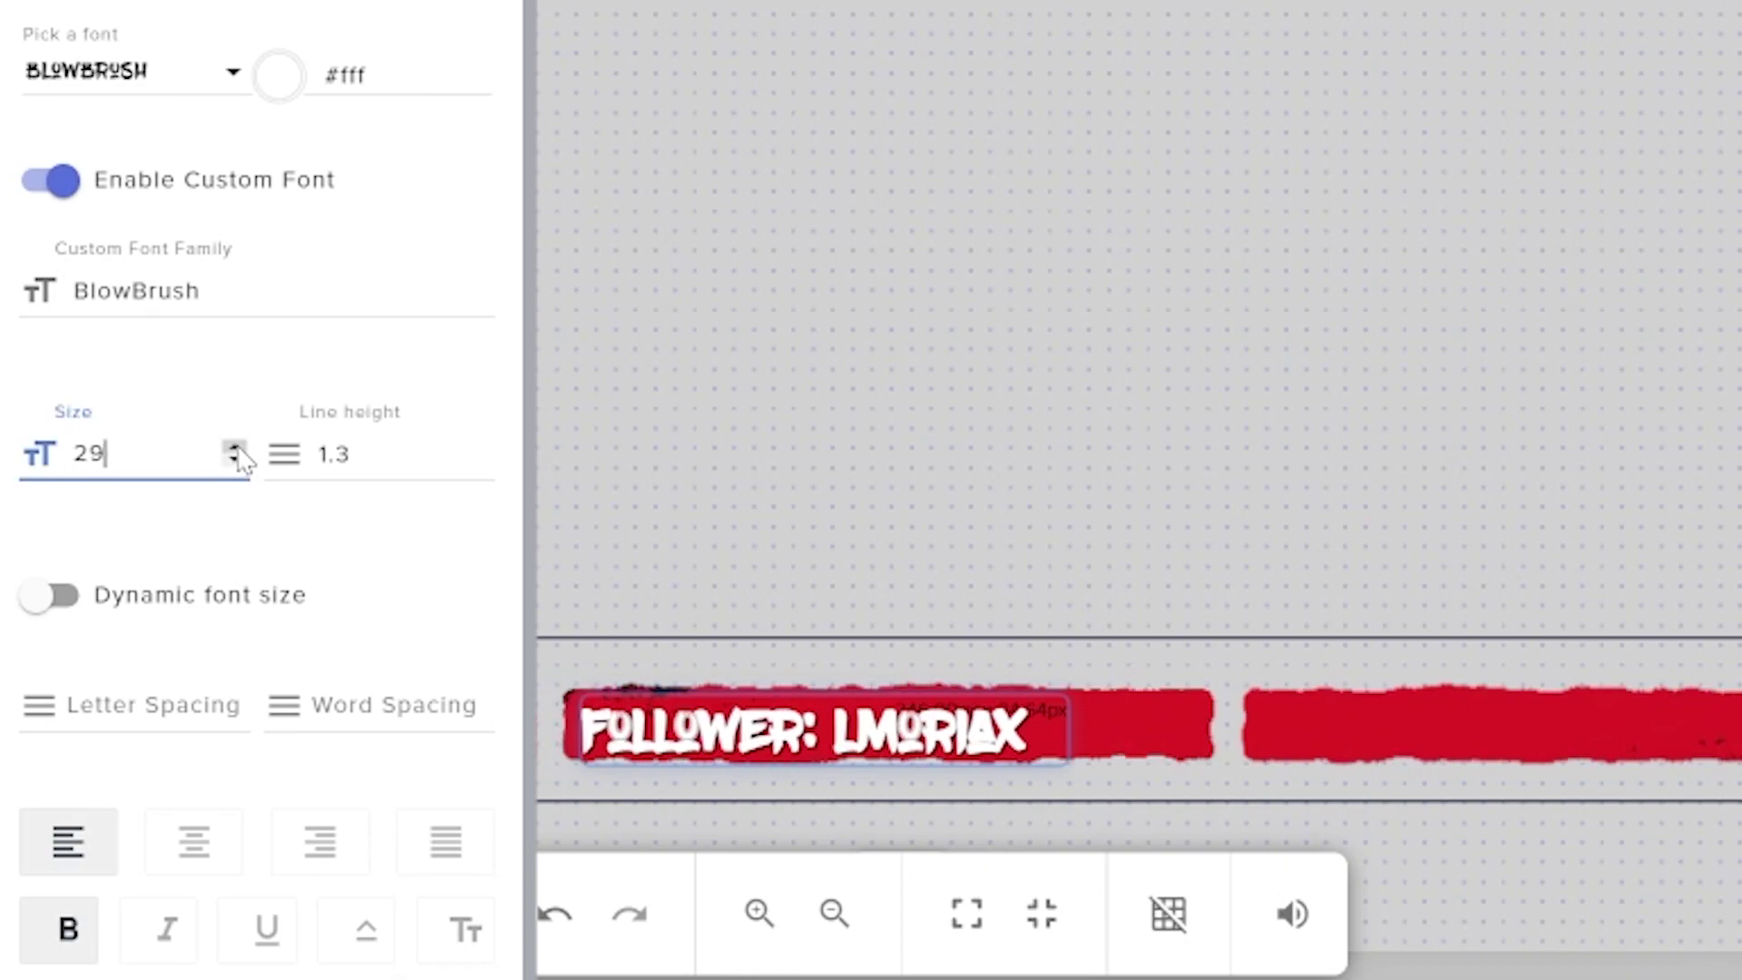
{"action": "left_click", "coordinate": [235, 447]}
{"action": "left_click", "coordinate": [849, 751]}
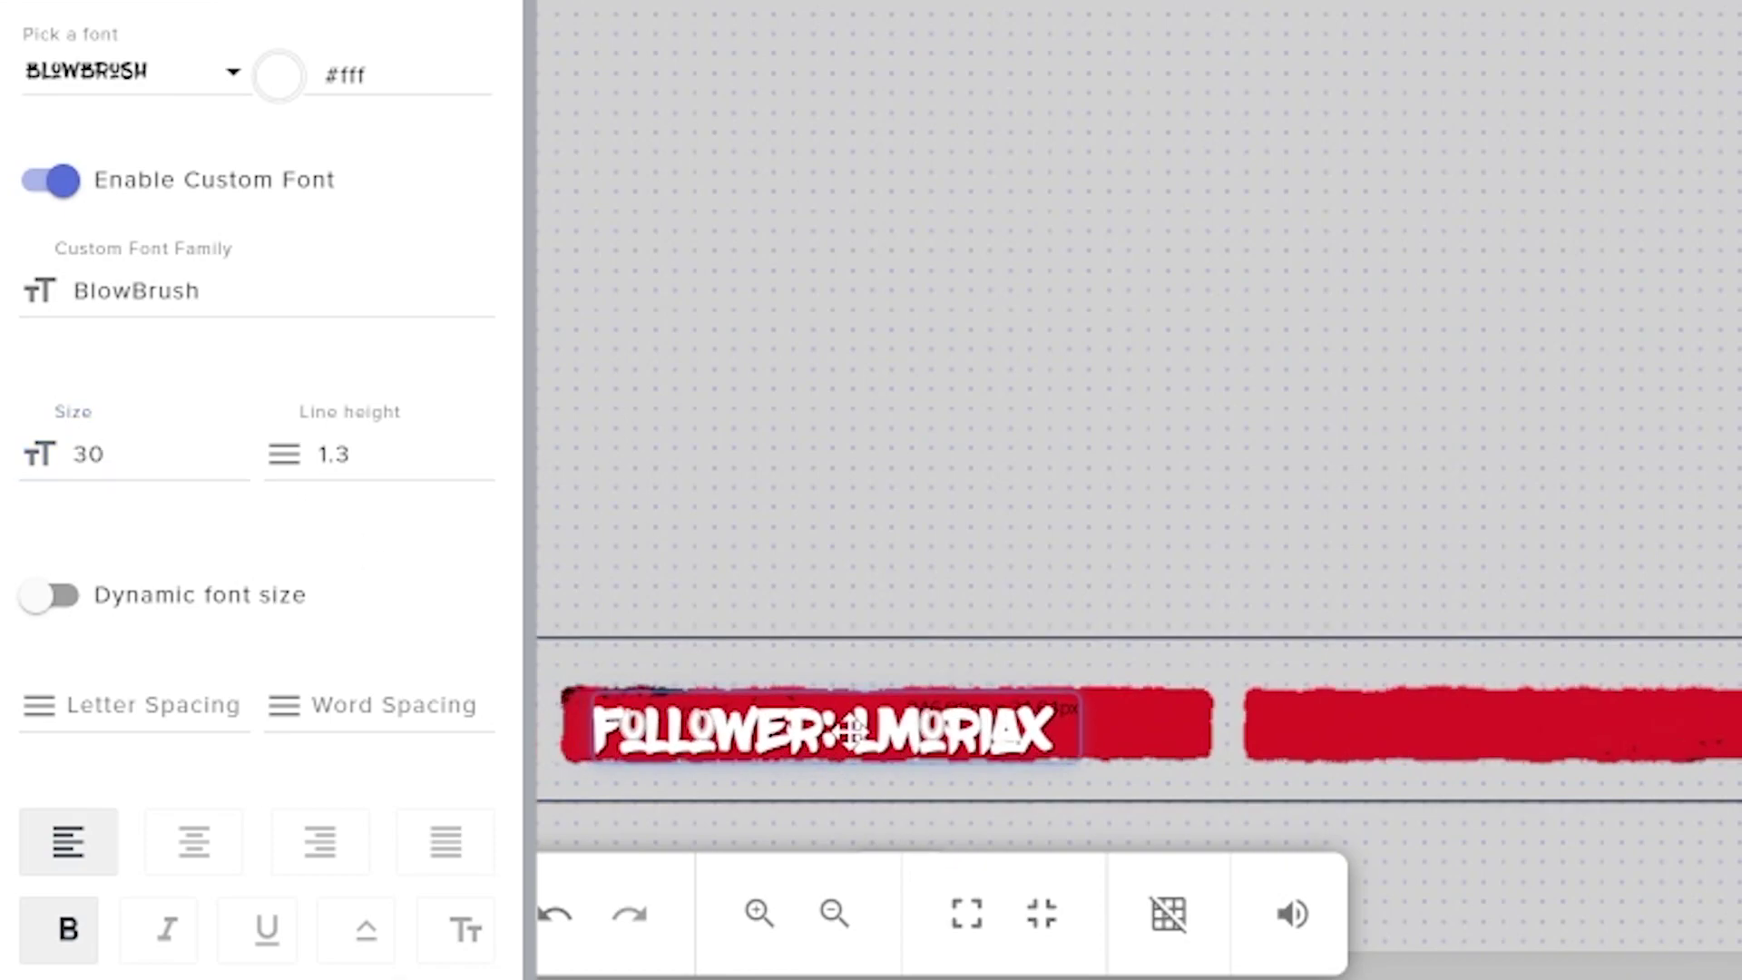
Try a line height of 1.6 on the follower label, then restore it to 1.3.
{"action": "left_click", "coordinate": [479, 448]}
{"action": "left_click", "coordinate": [479, 448]}
{"action": "left_click", "coordinate": [479, 447]}
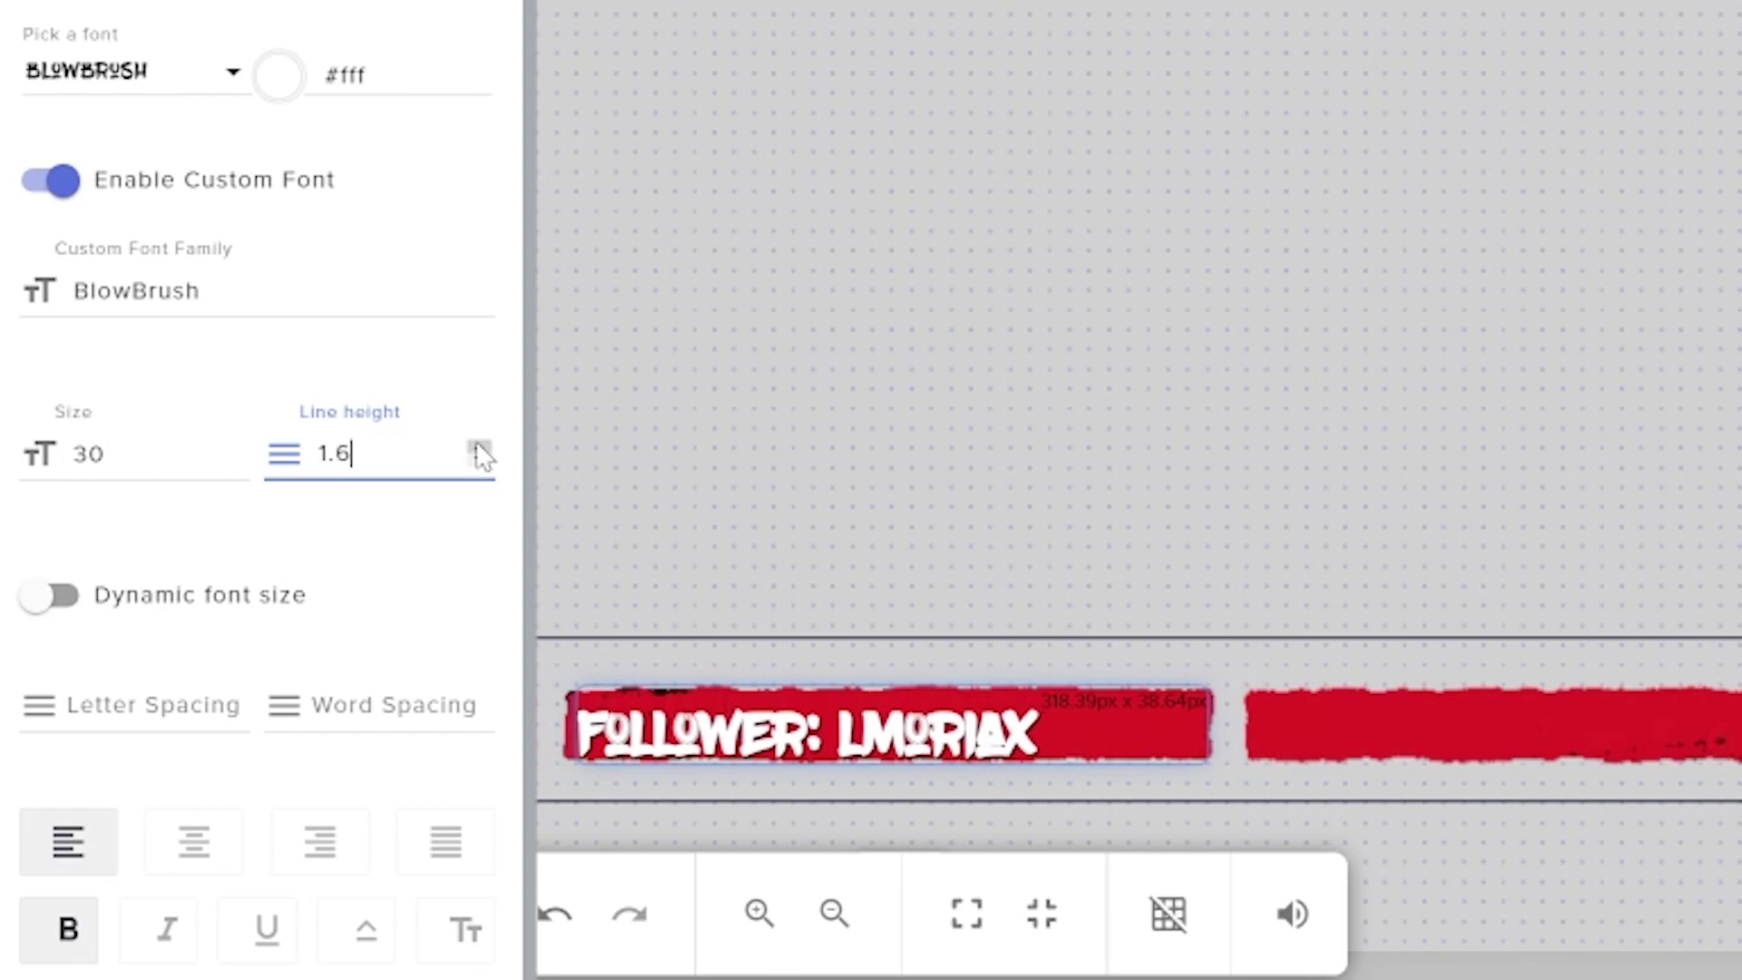
{"action": "left_click", "coordinate": [479, 460]}
{"action": "left_click", "coordinate": [479, 460]}
{"action": "left_click", "coordinate": [479, 461]}
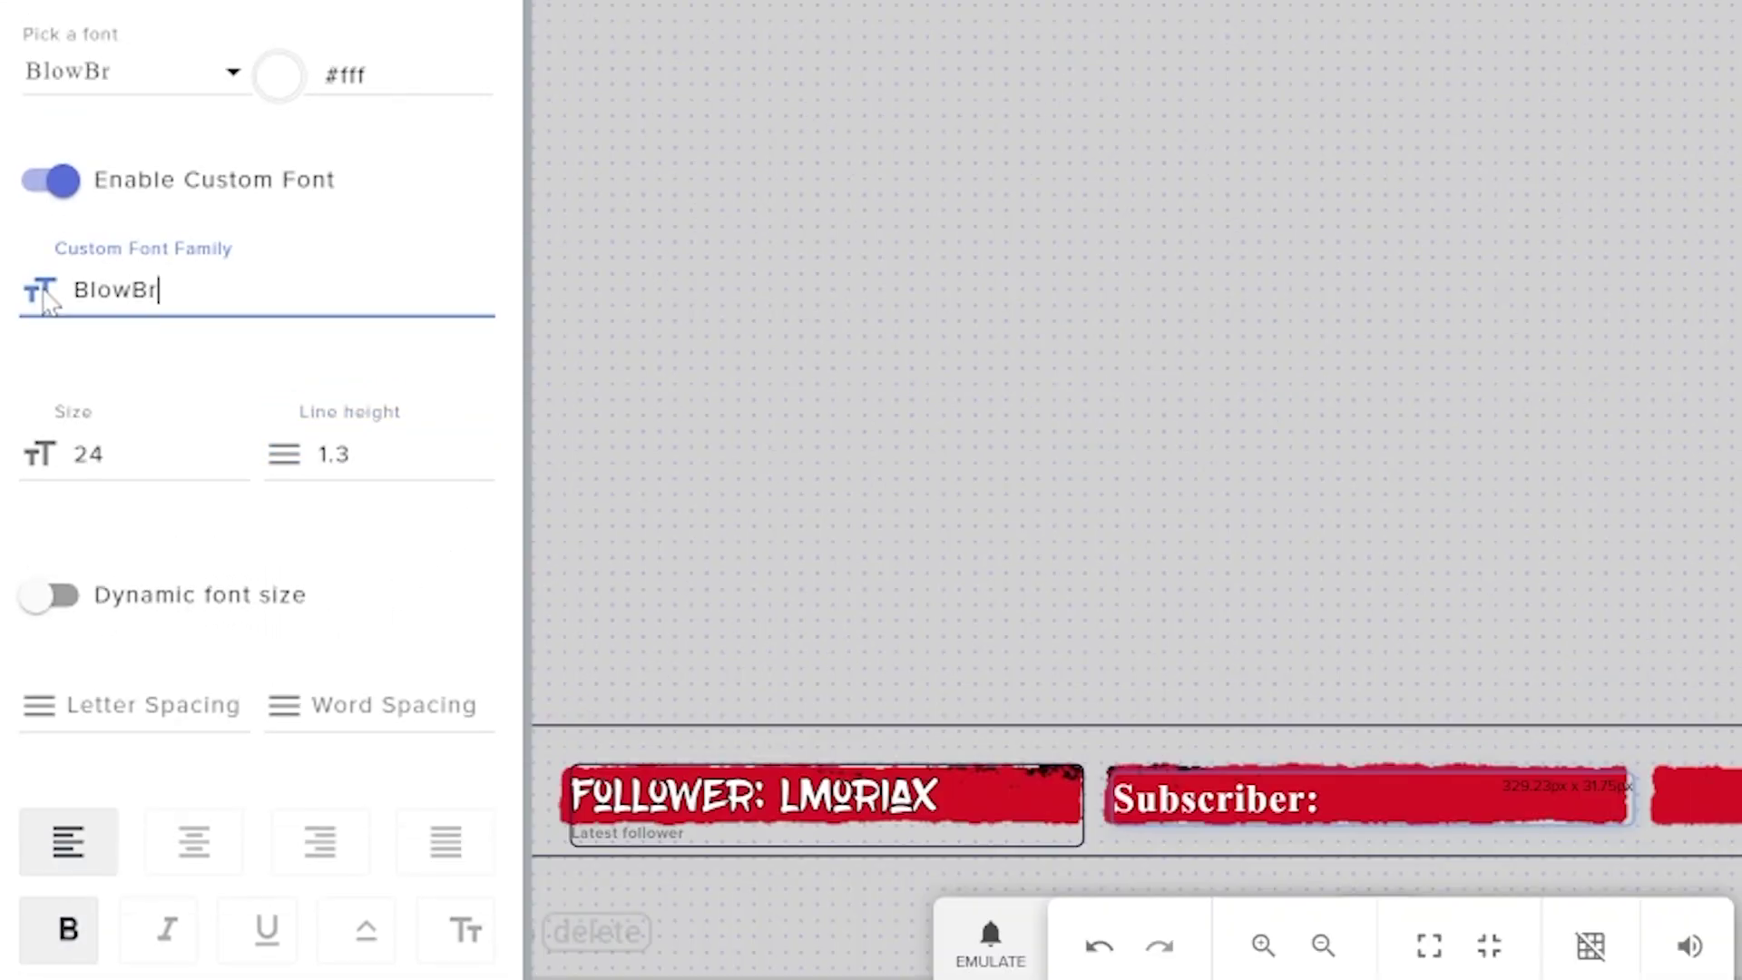
Complete the subscriber label's custom font family as BlowBrush and widen its text box.
{"action": "type", "text": "ush"}
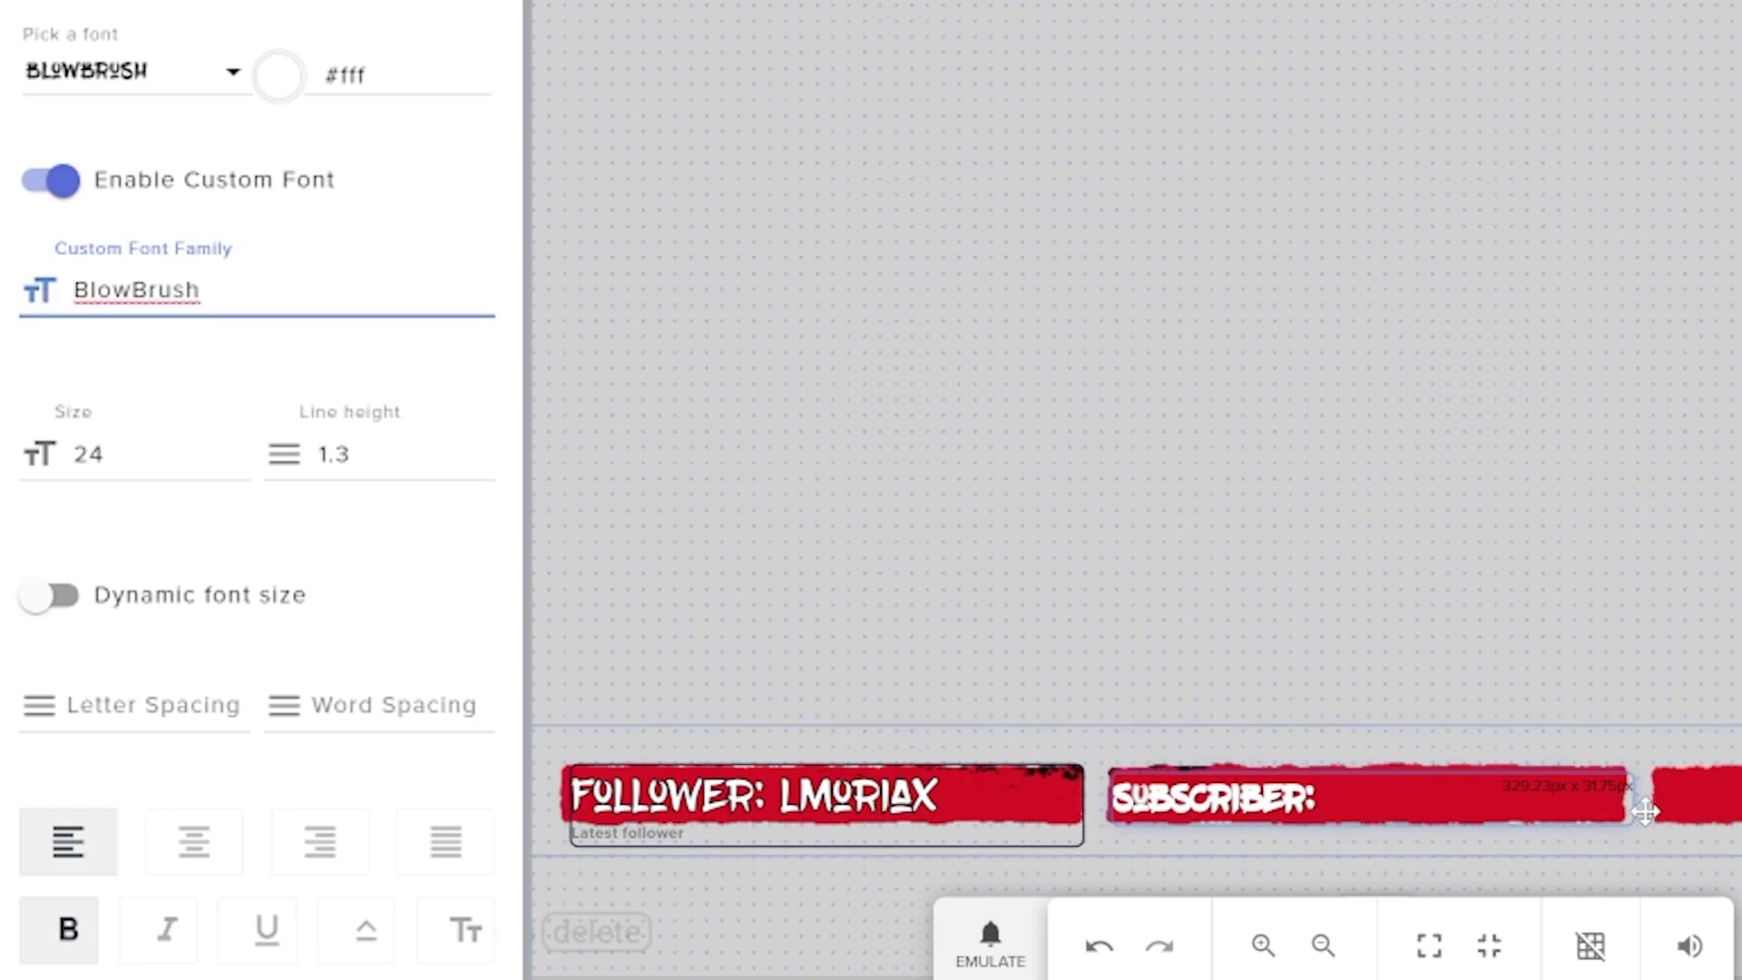
{"action": "left_click_drag", "start_coordinate": [1633, 798], "coordinate": [1702, 798]}
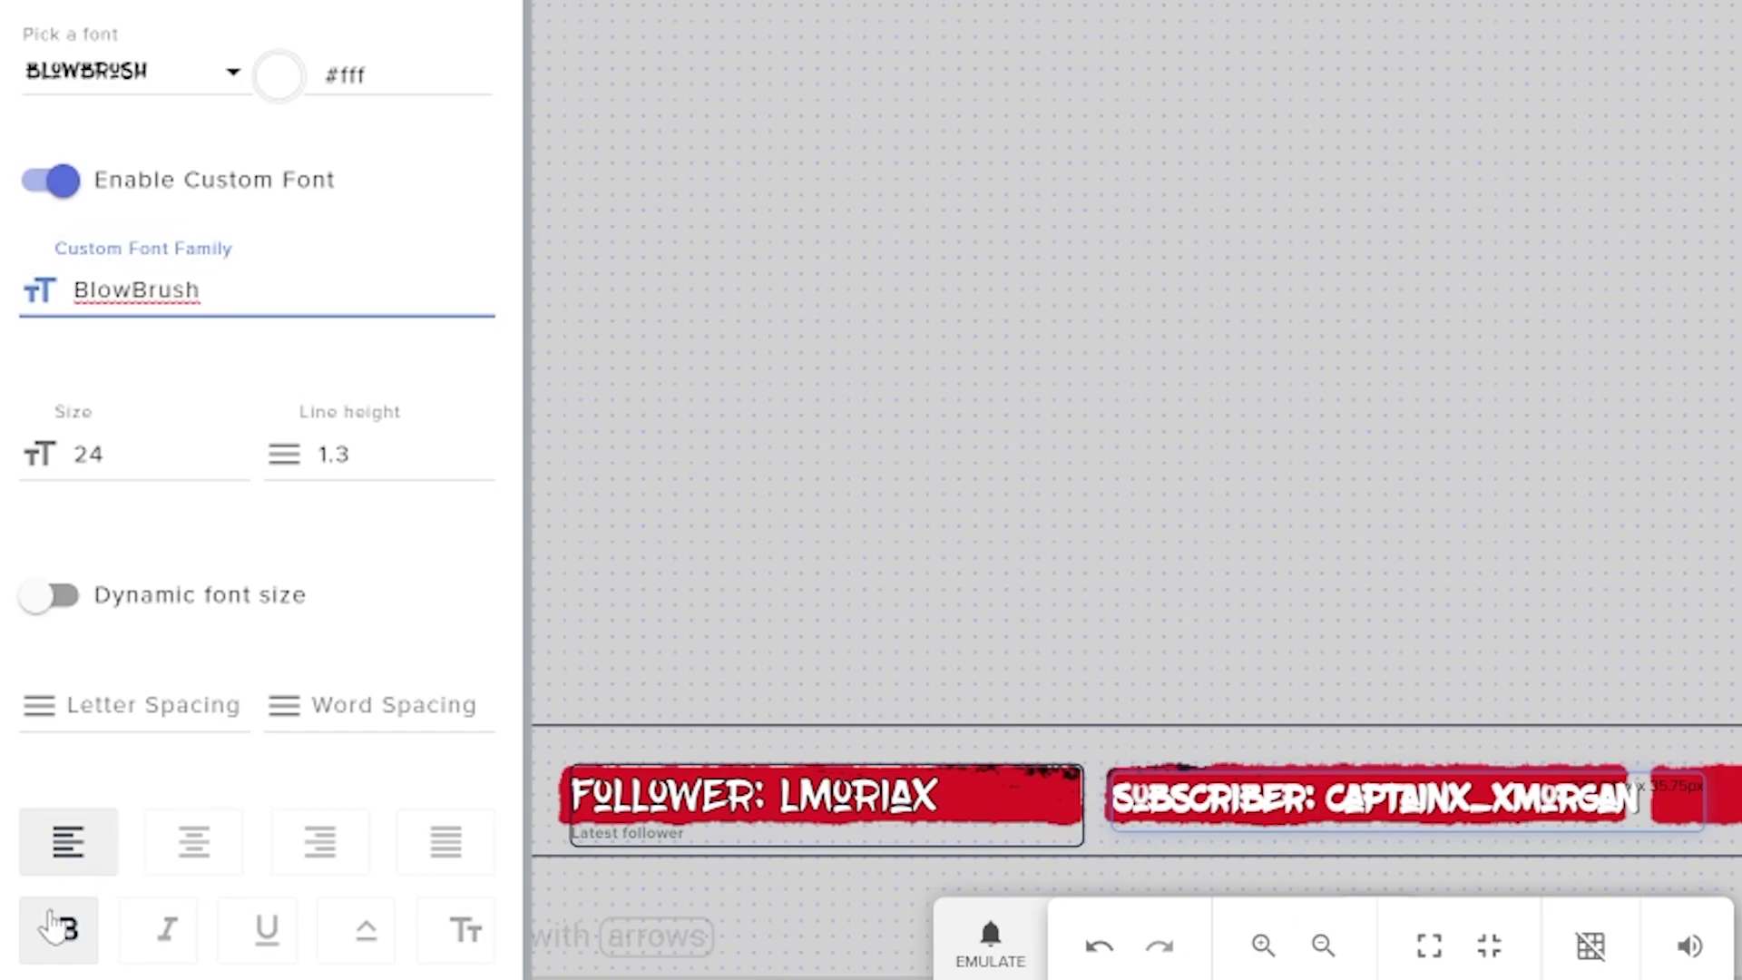
Turn off bold for the subscriber label and set its font size to 30.
{"action": "left_click", "coordinate": [57, 927]}
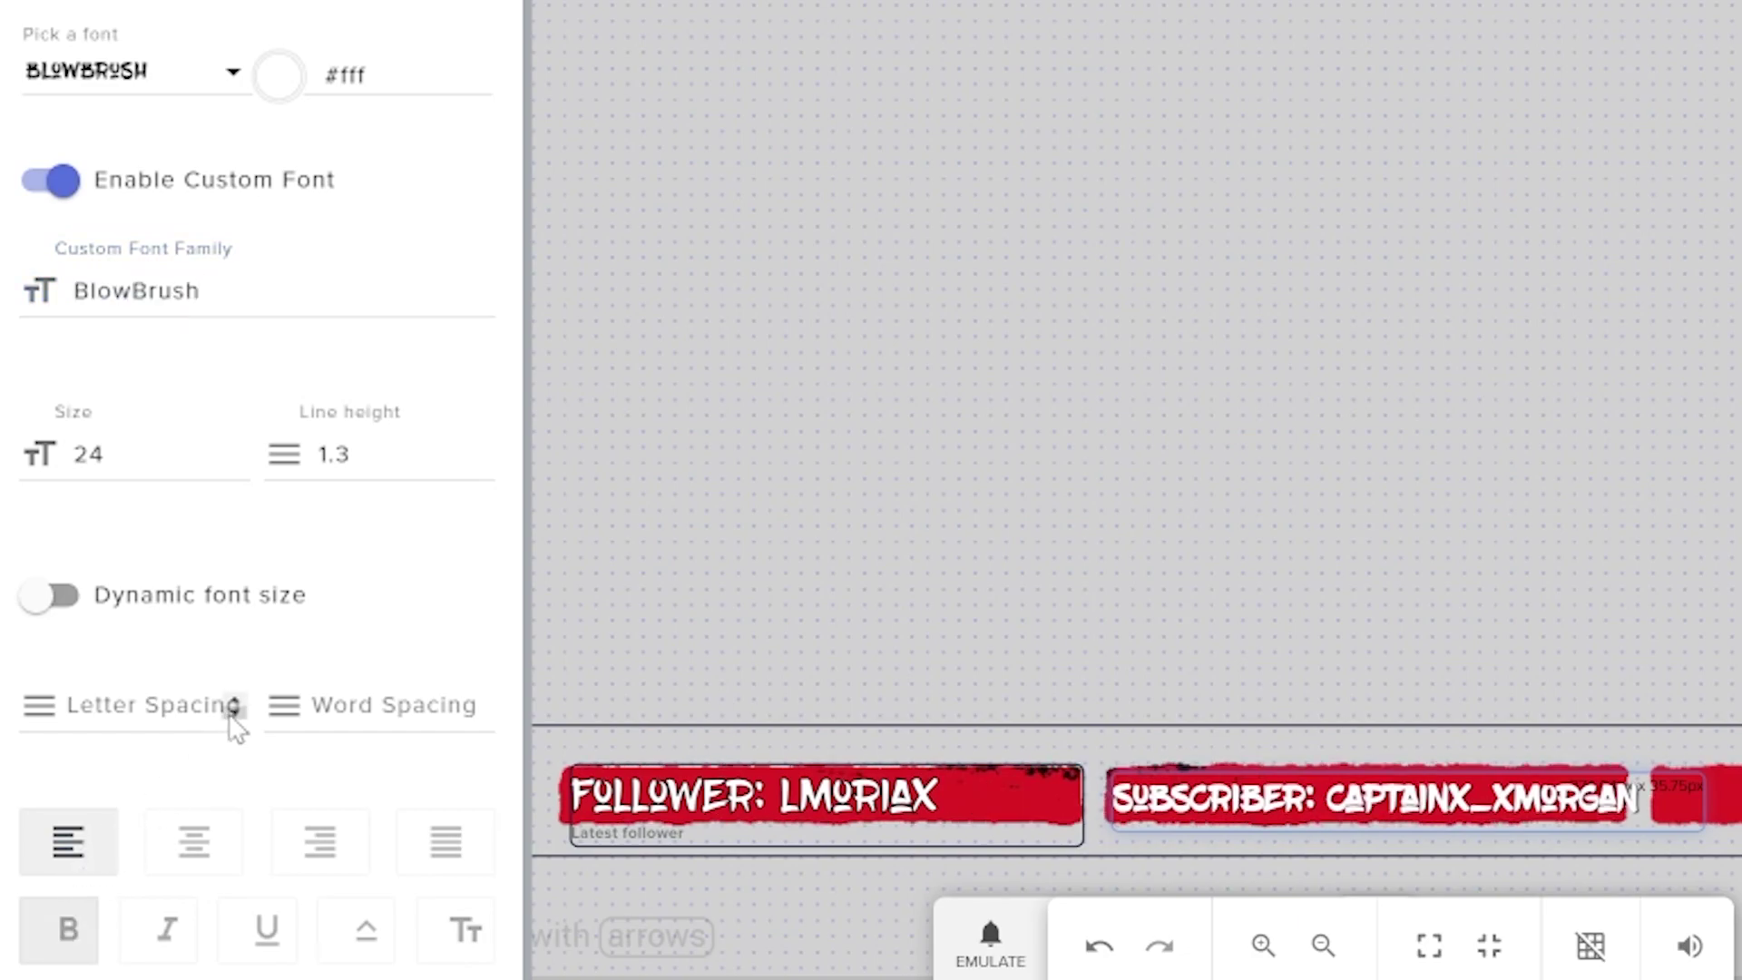
{"action": "left_click", "coordinate": [118, 454]}
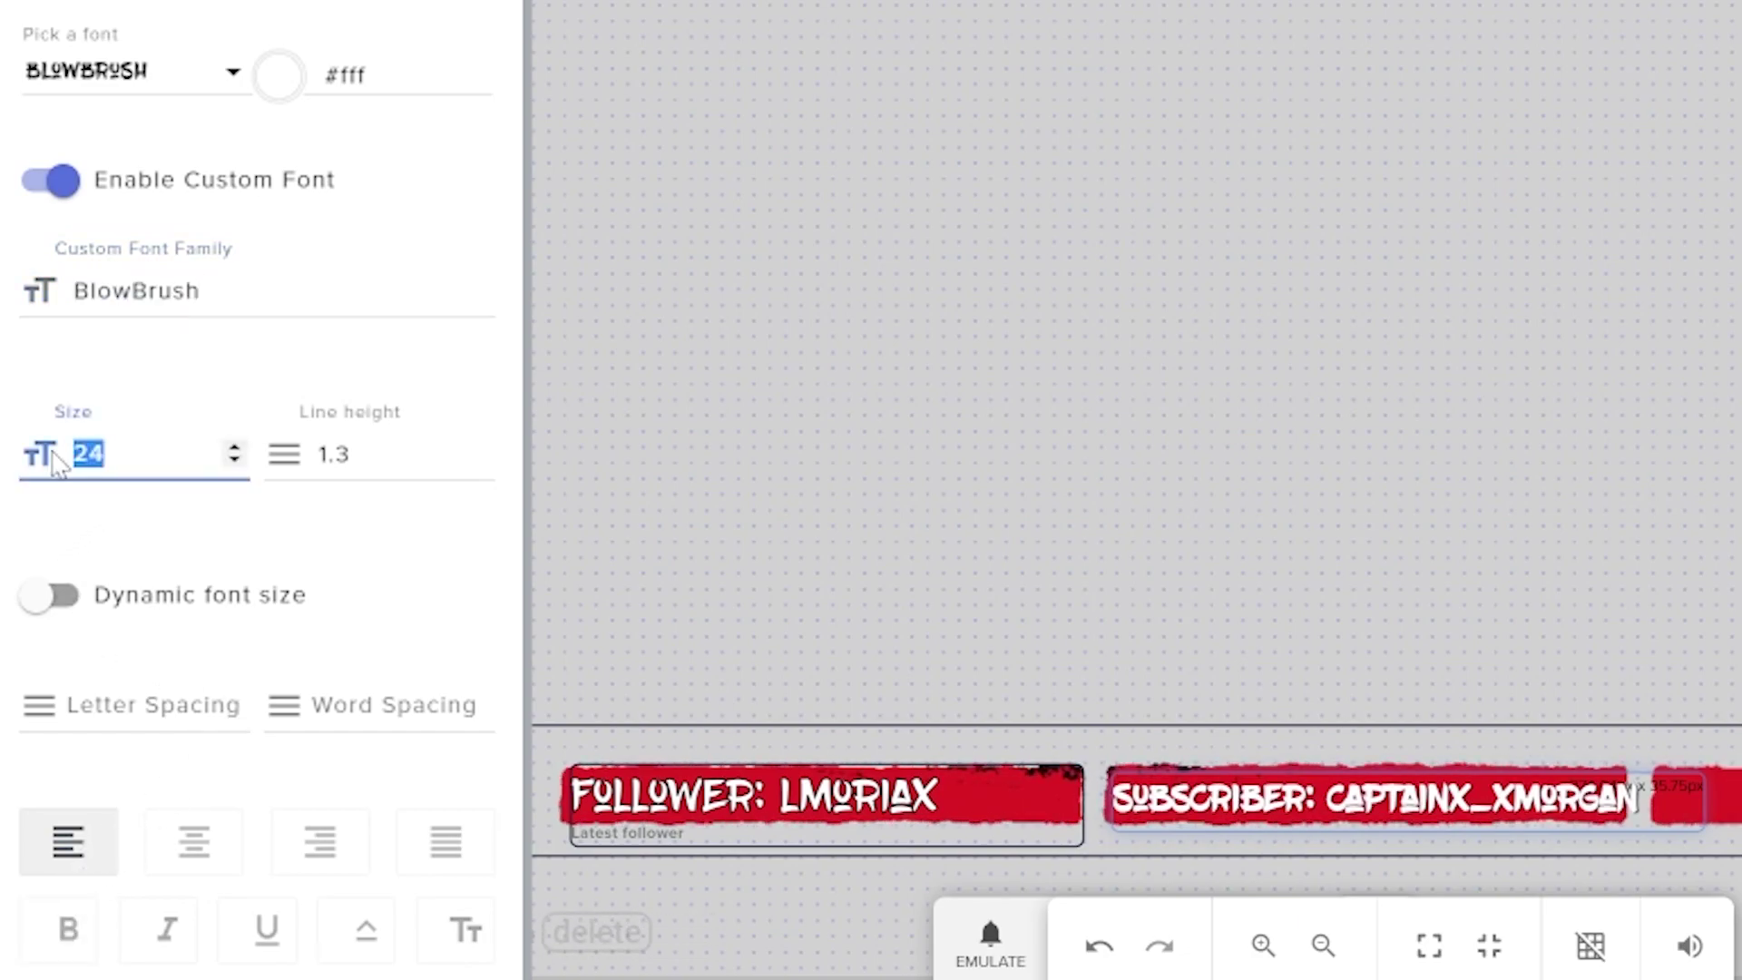
{"action": "type", "text": "30"}
Enable dynamic font size on the subscriber label and narrow its text box to fit the red bar.
{"action": "left_click", "coordinate": [56, 596]}
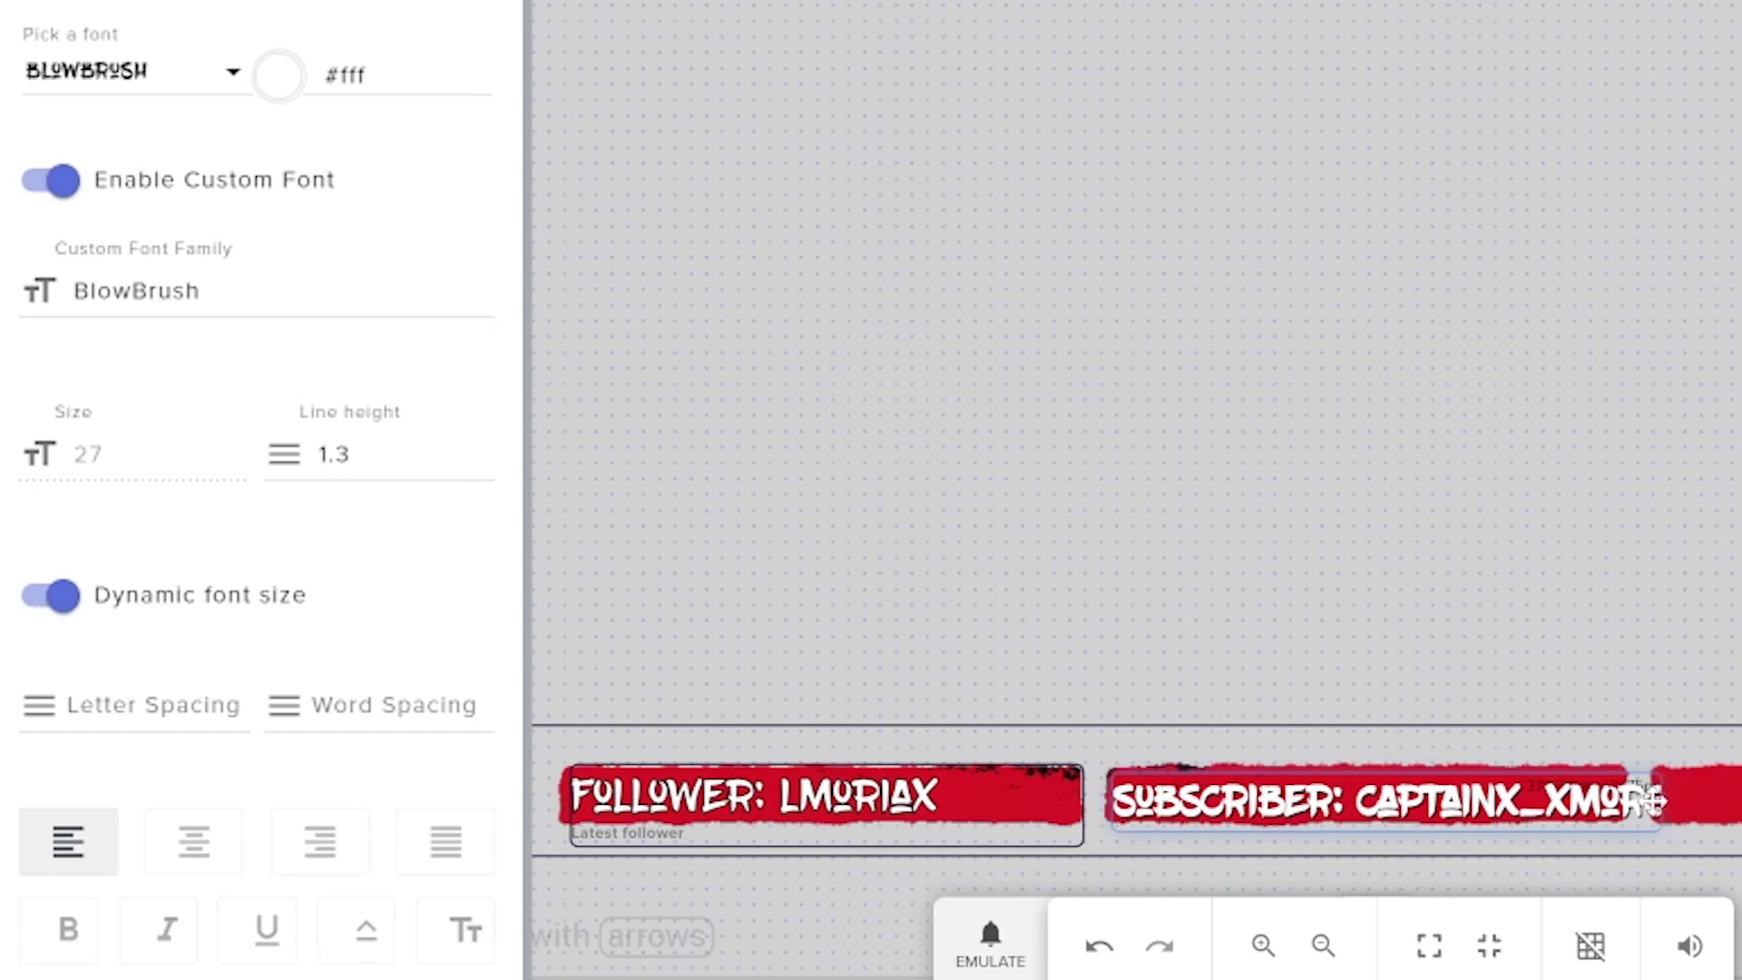
{"action": "left_click_drag", "start_coordinate": [1656, 799], "coordinate": [1629, 797]}
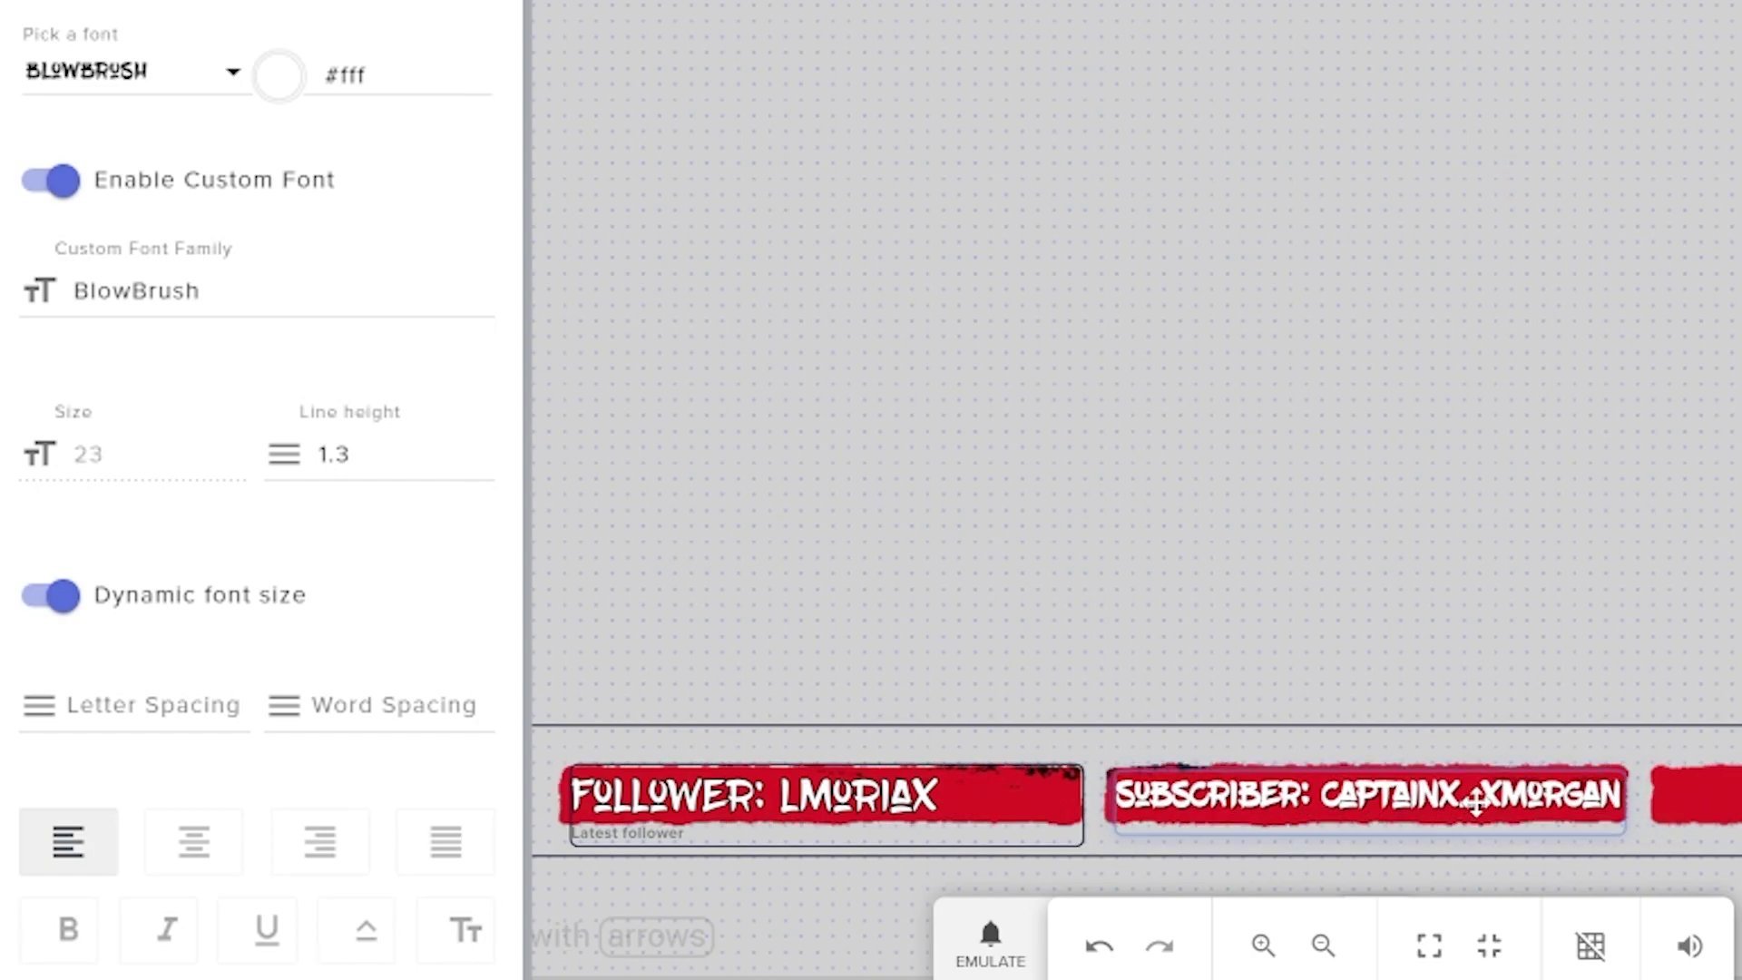
{"action": "left_click_drag", "start_coordinate": [1473, 804], "coordinate": [1474, 807]}
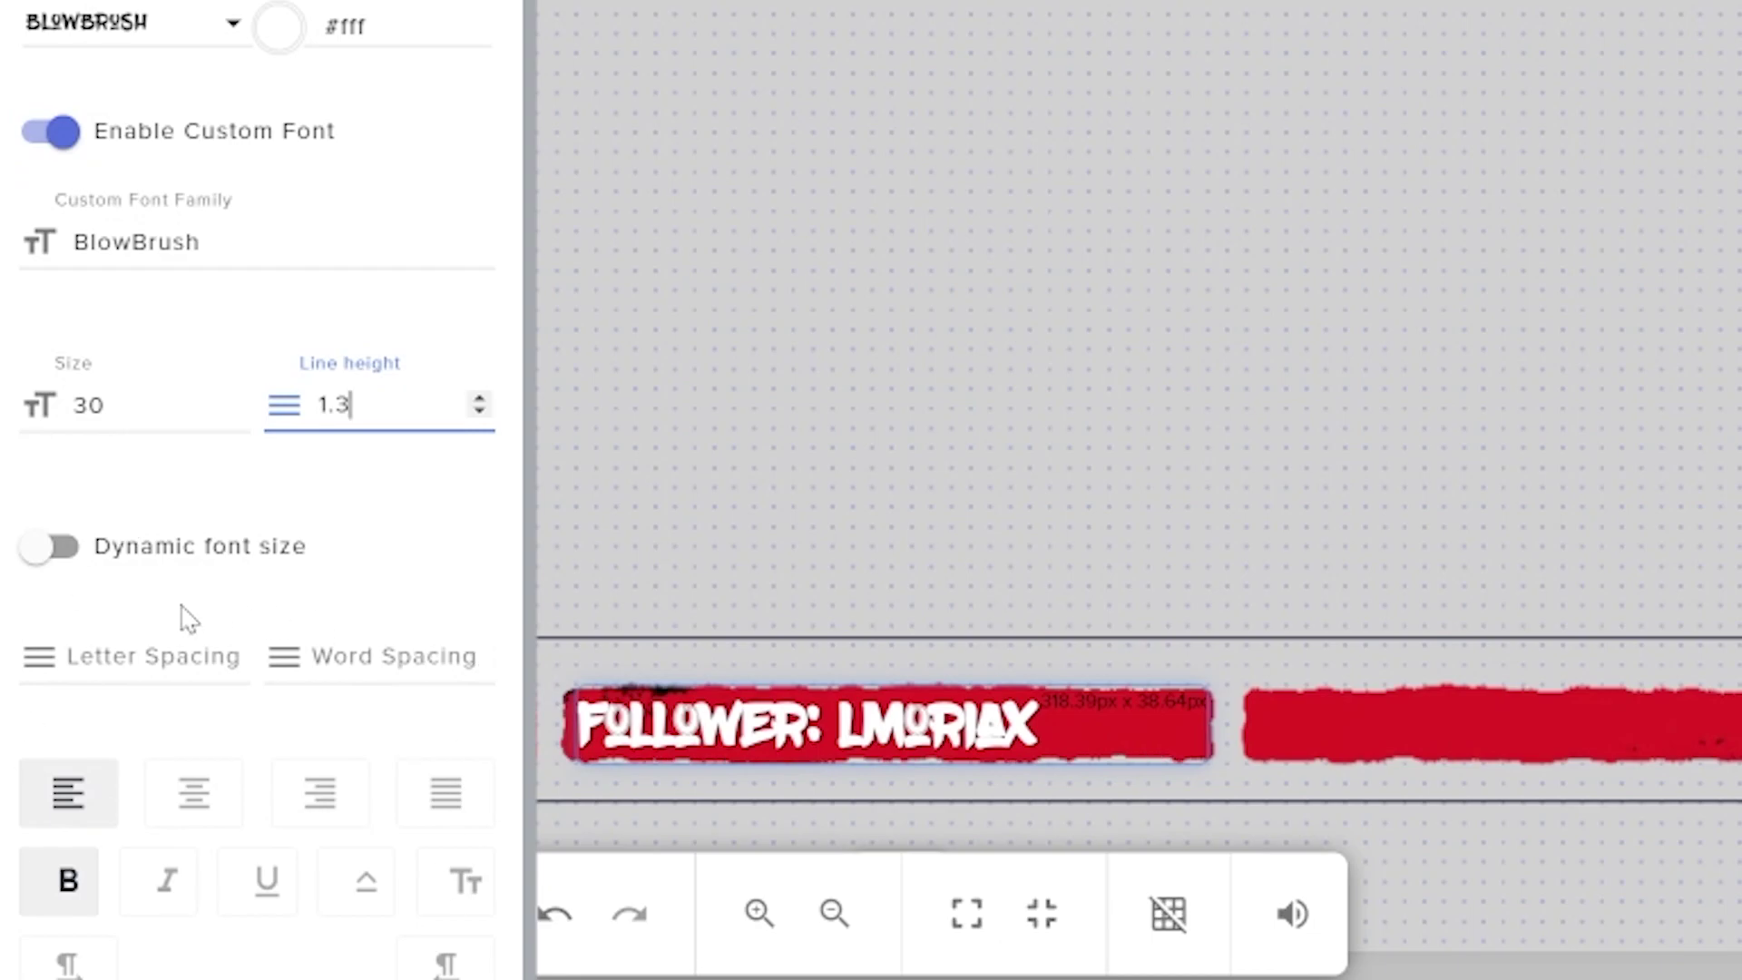
Turn off bold and the text shadow for the follower label.
{"action": "left_click", "coordinate": [65, 880]}
{"action": "scroll", "coordinate": [65, 880], "scroll_direction": "down", "scroll_amount": 5}
{"action": "left_click", "coordinate": [68, 407]}
{"action": "left_click", "coordinate": [73, 408]}
{"action": "left_click", "coordinate": [73, 409]}
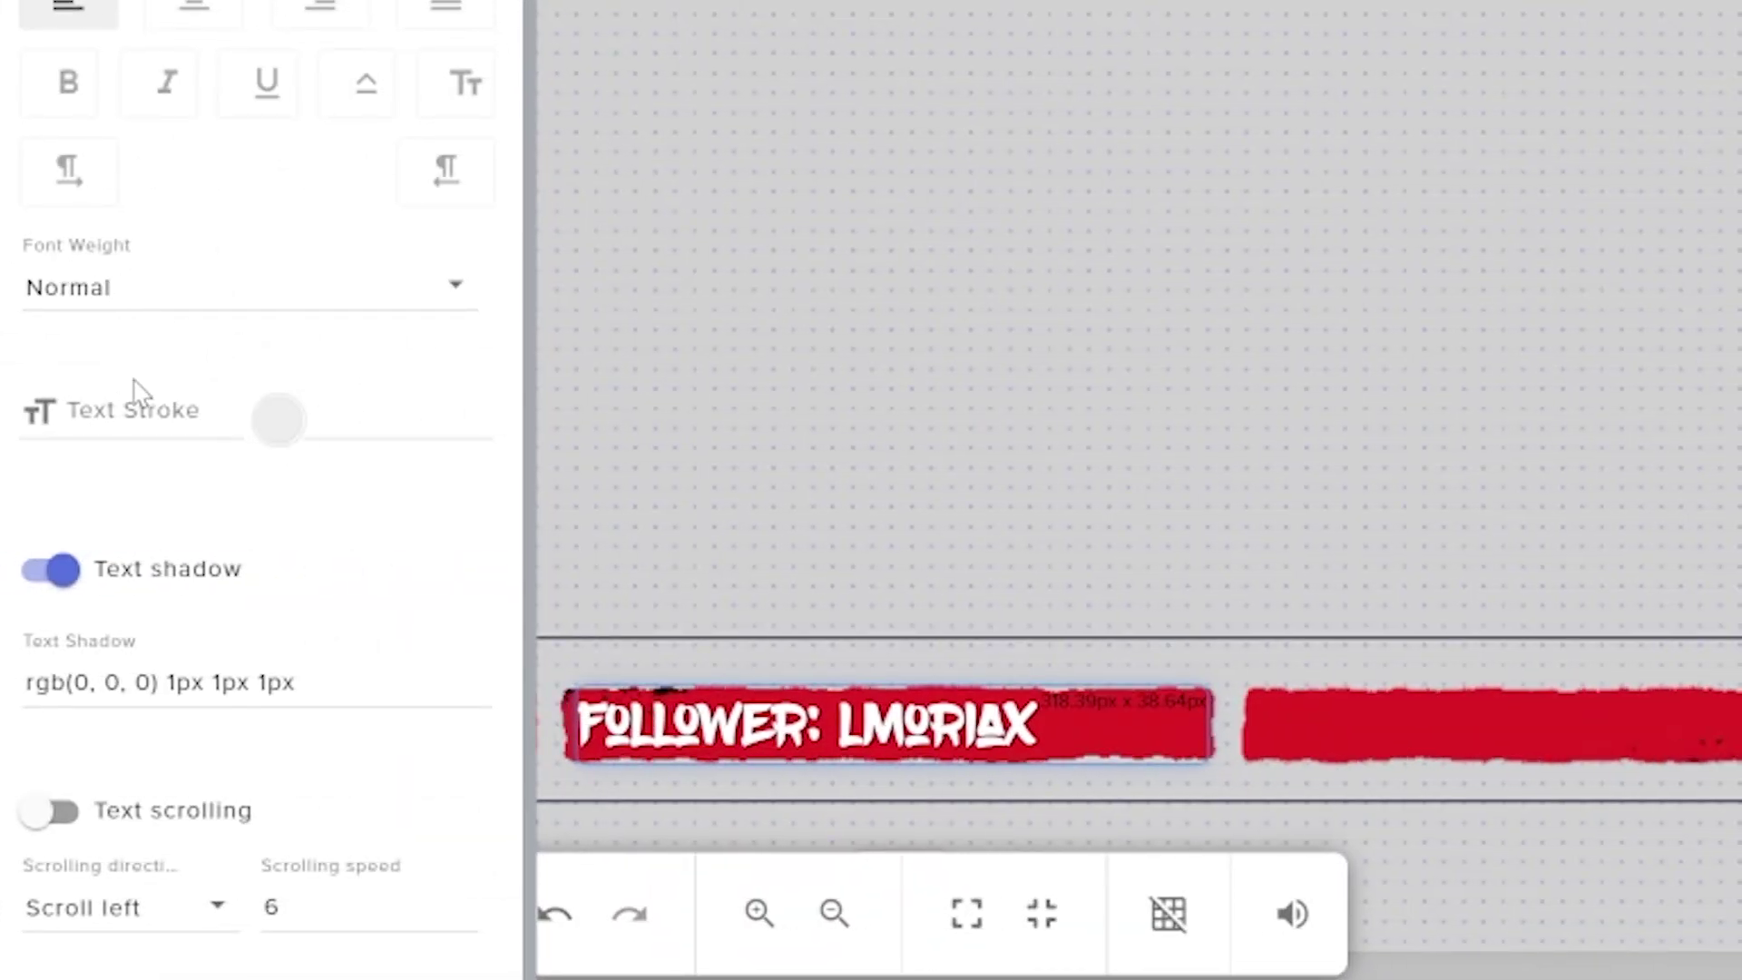
{"action": "left_click", "coordinate": [145, 567]}
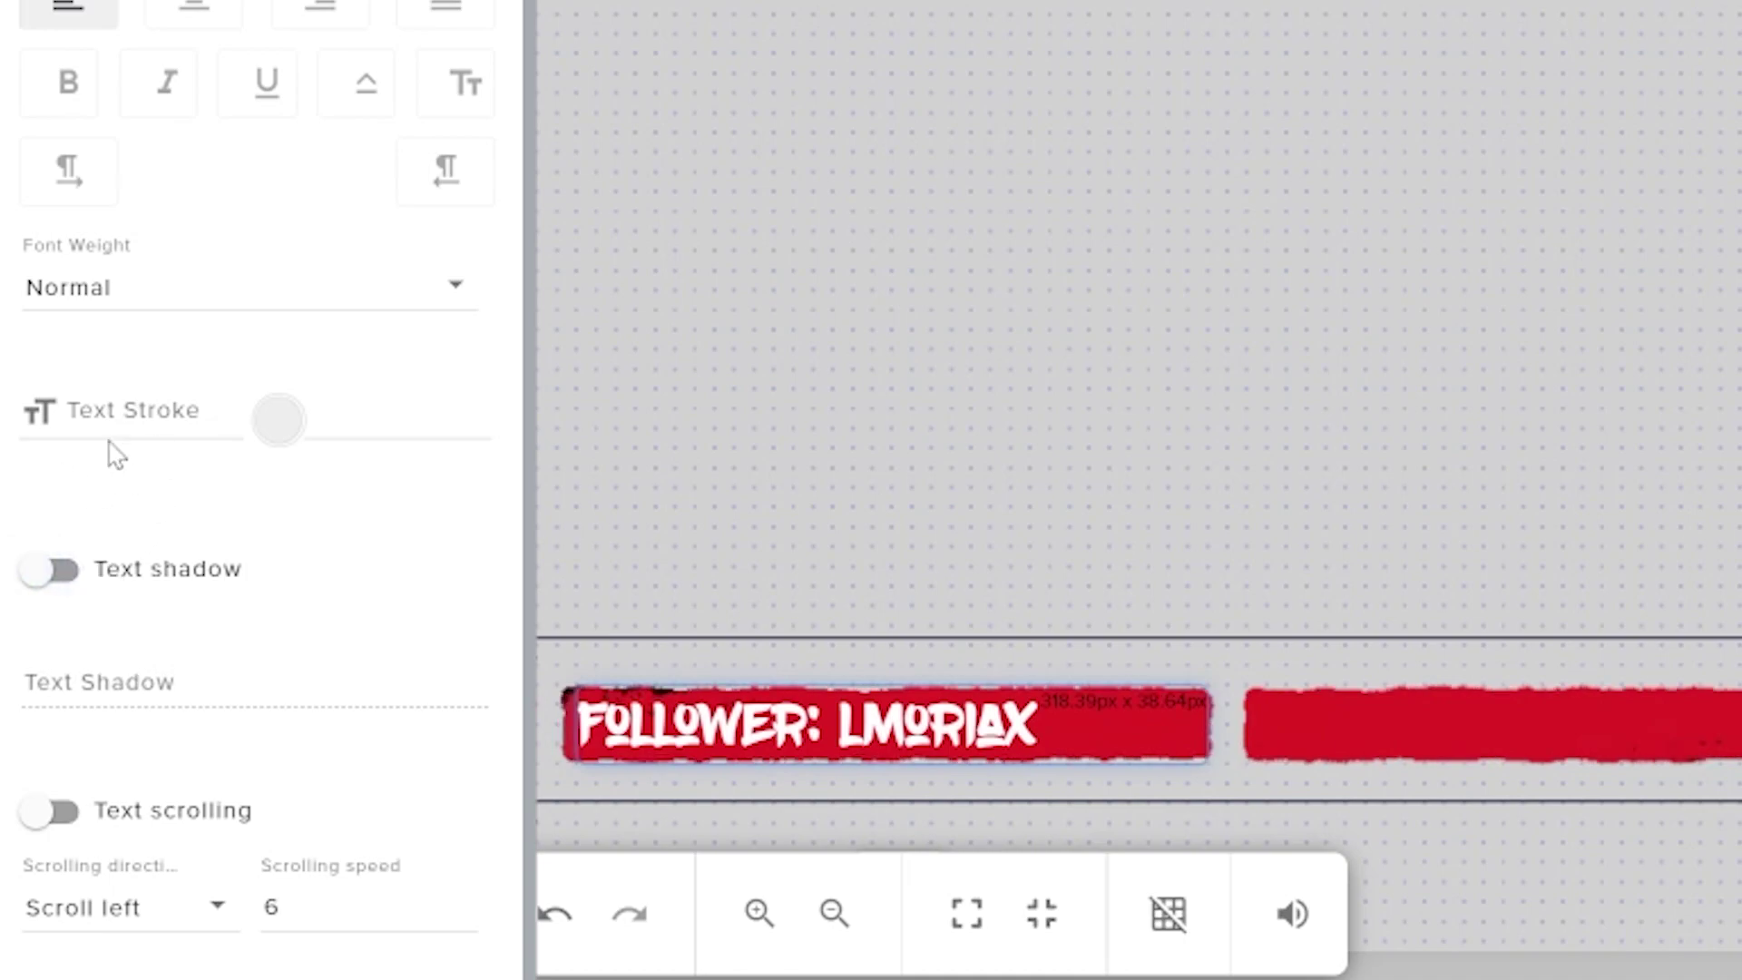
Give the follower label a text stroke of 1 in black, rgb(0, 0, 0).
{"action": "left_click", "coordinate": [227, 406]}
{"action": "left_click", "coordinate": [227, 406]}
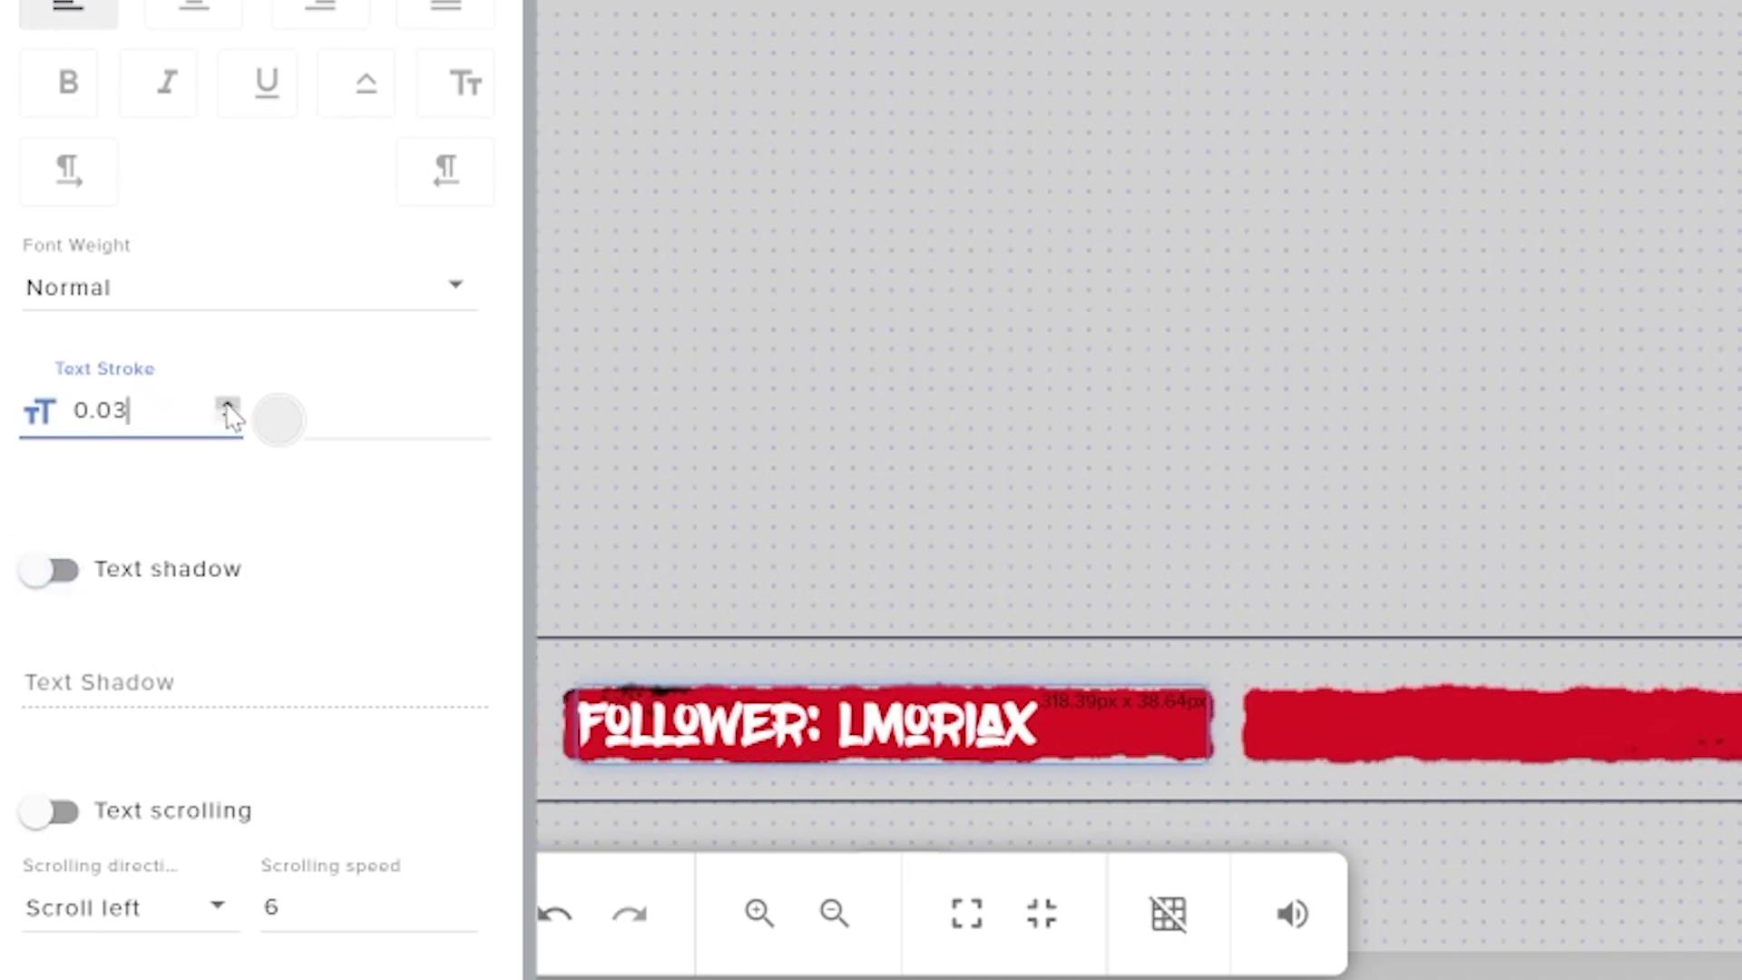
{"action": "key", "text": "ctrl+a"}
{"action": "type", "text": "1"}
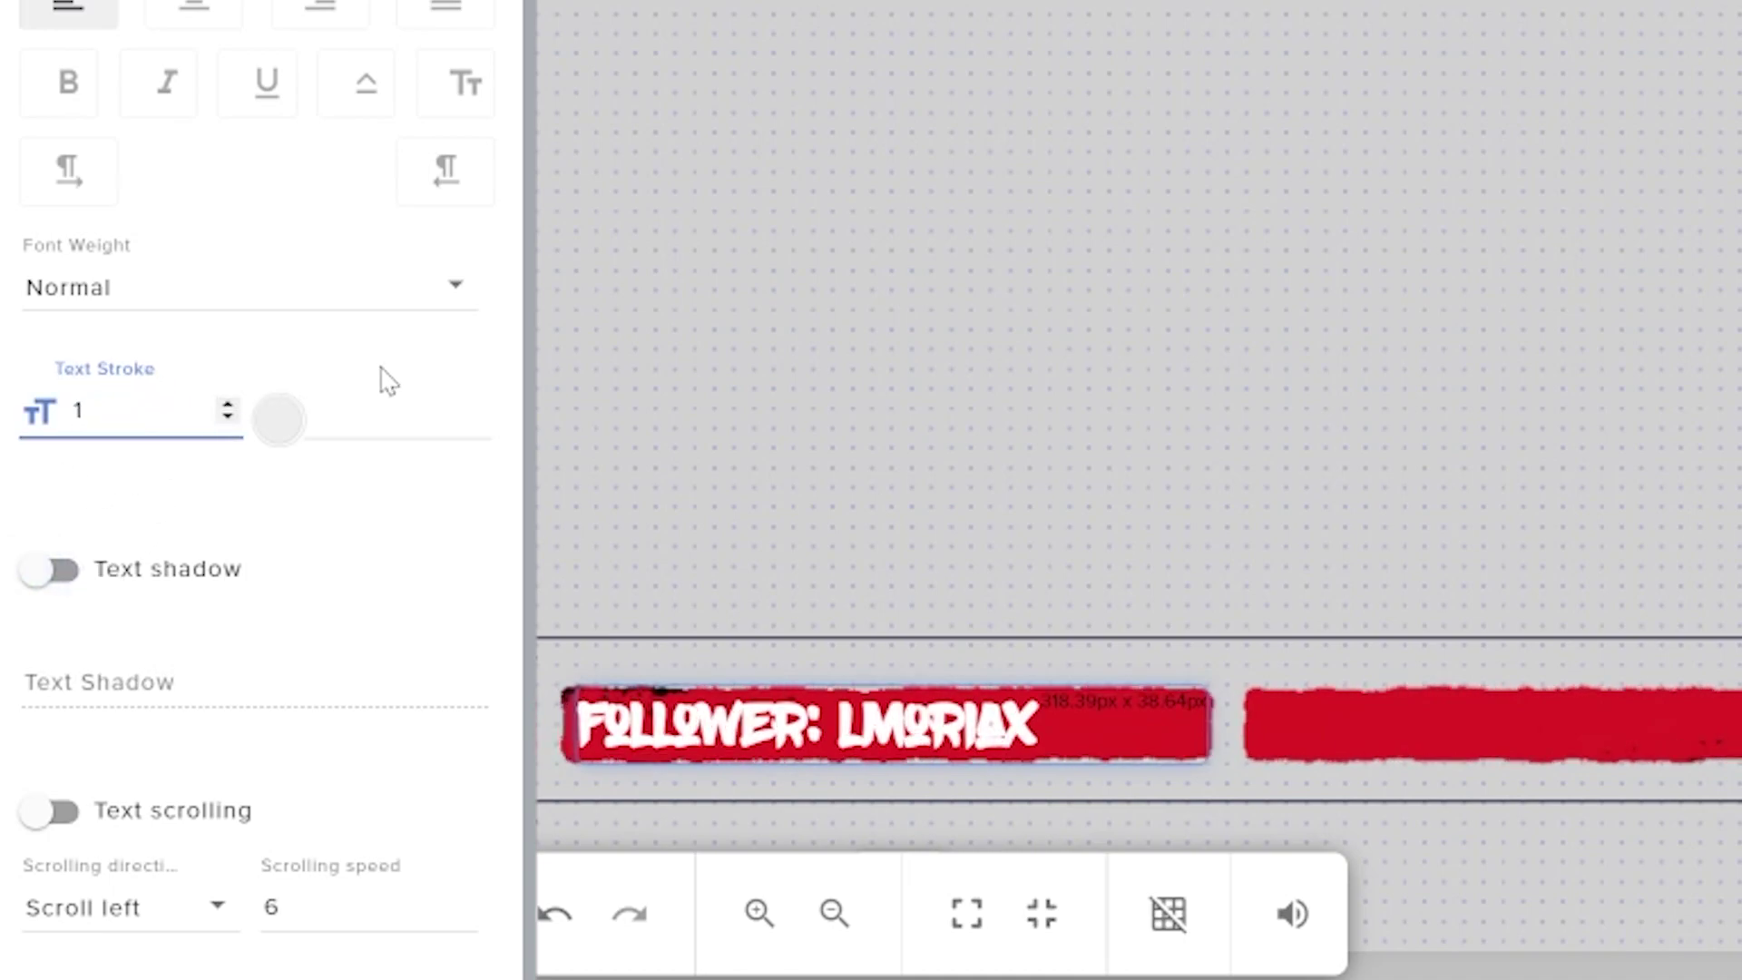
{"action": "left_click", "coordinate": [279, 420]}
{"action": "left_click_drag", "start_coordinate": [288, 564], "coordinate": [47, 781]}
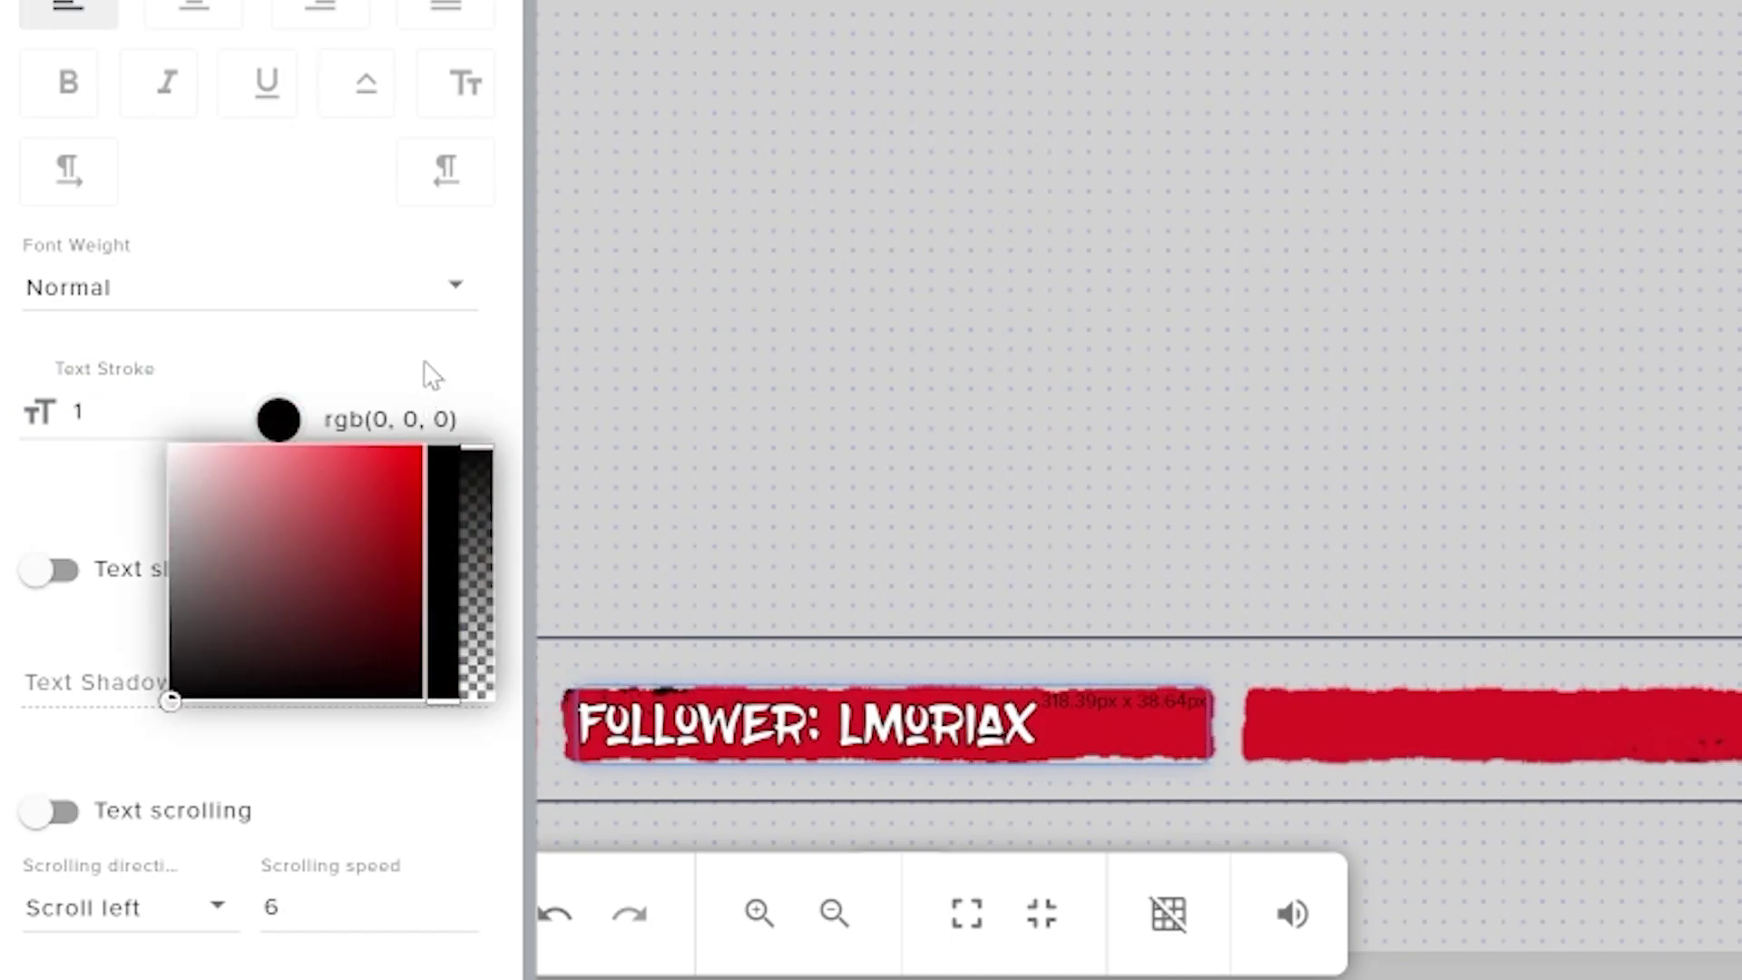
{"action": "left_click", "coordinate": [310, 596]}
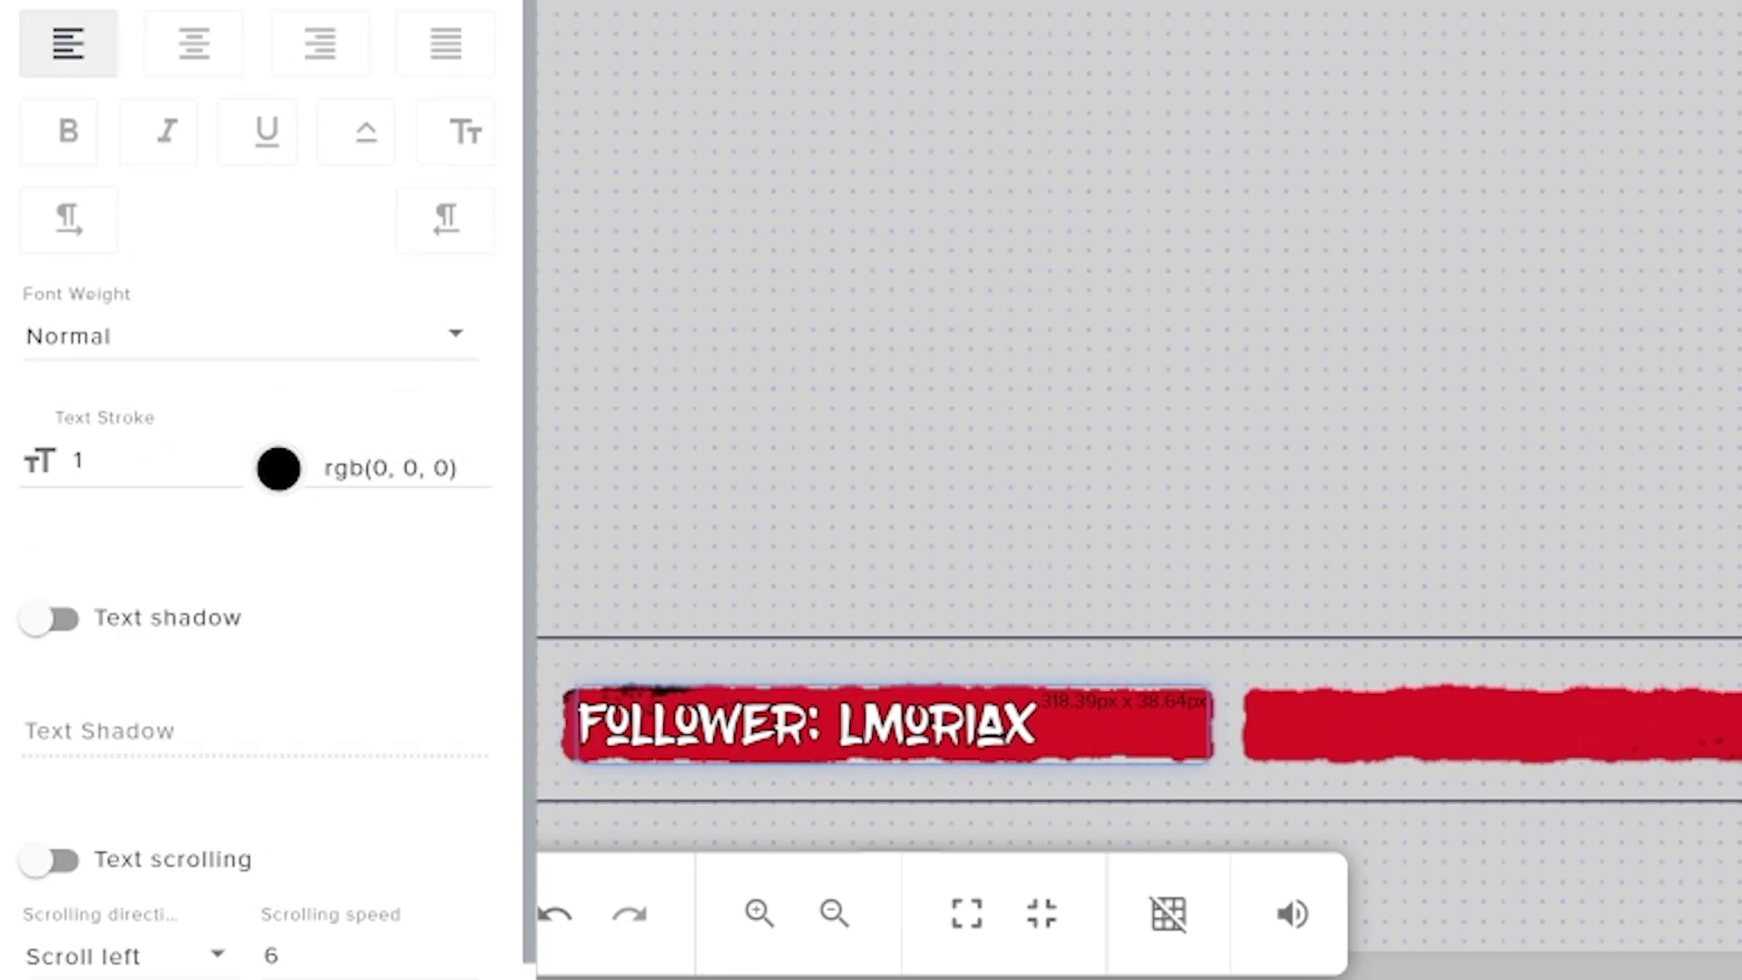
Enable the follower label's text shadow and set it to rgb(0, 0, 0) 5px 5px 0px.
{"action": "left_click", "coordinate": [155, 586]}
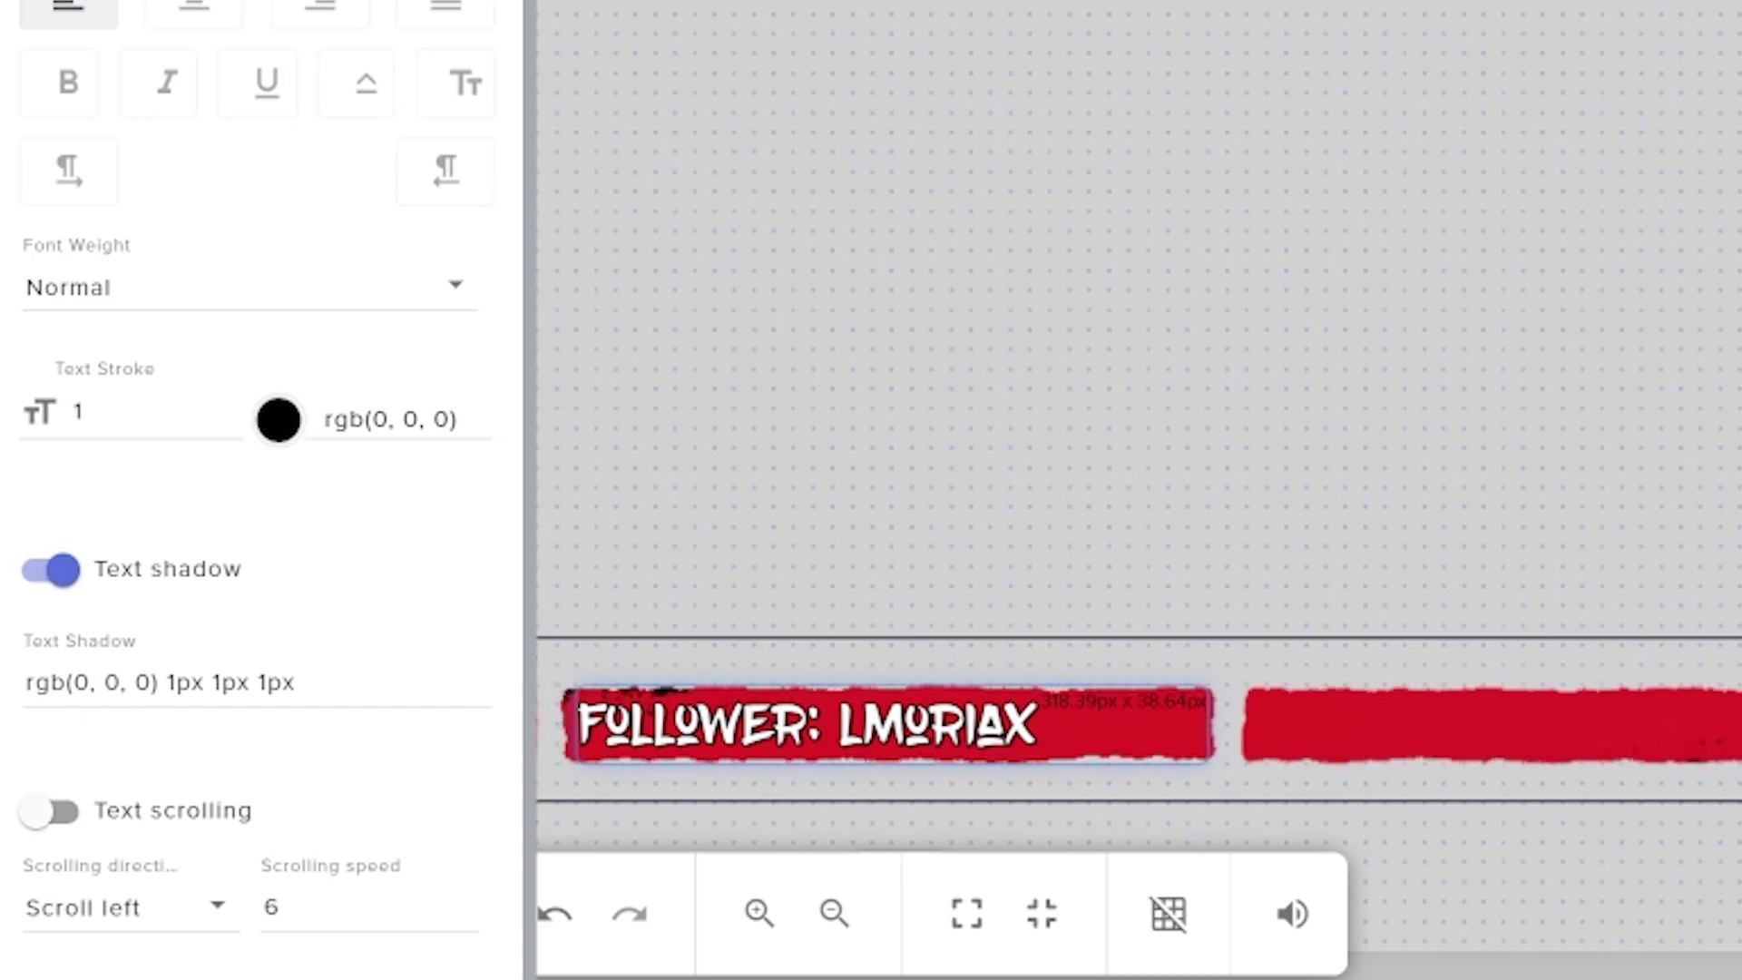
{"action": "left_click", "coordinate": [175, 681]}
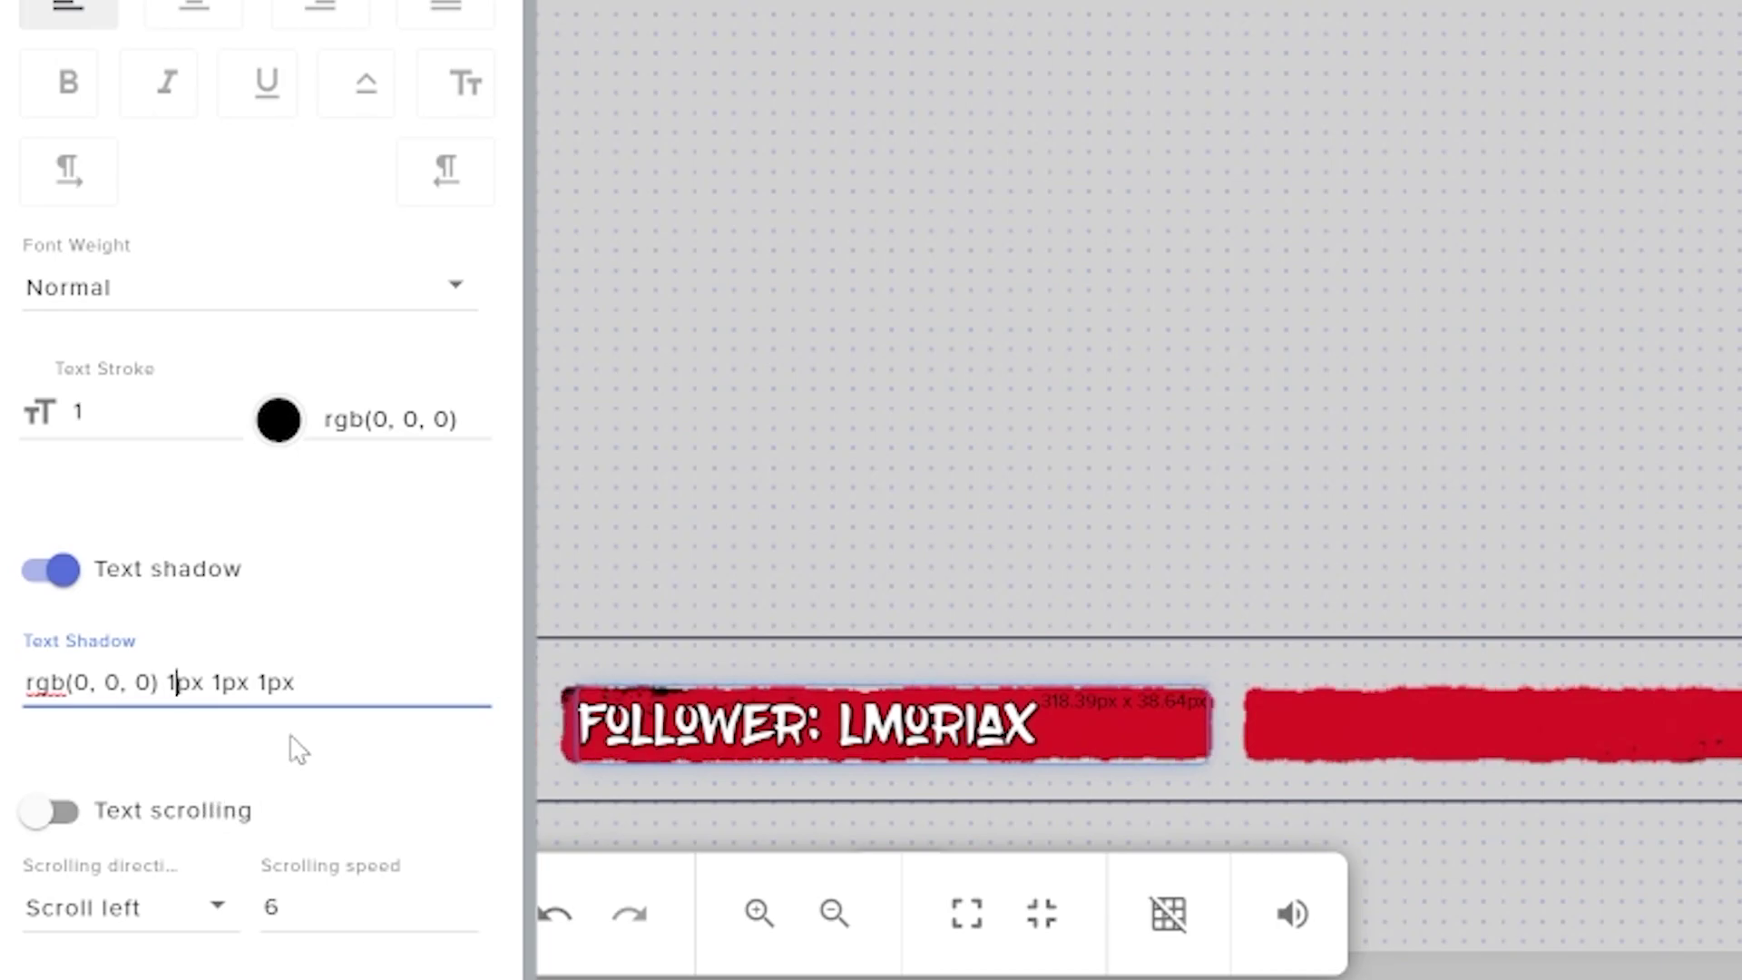
{"action": "key", "text": "BackSpace"}
{"action": "type", "text": "5"}
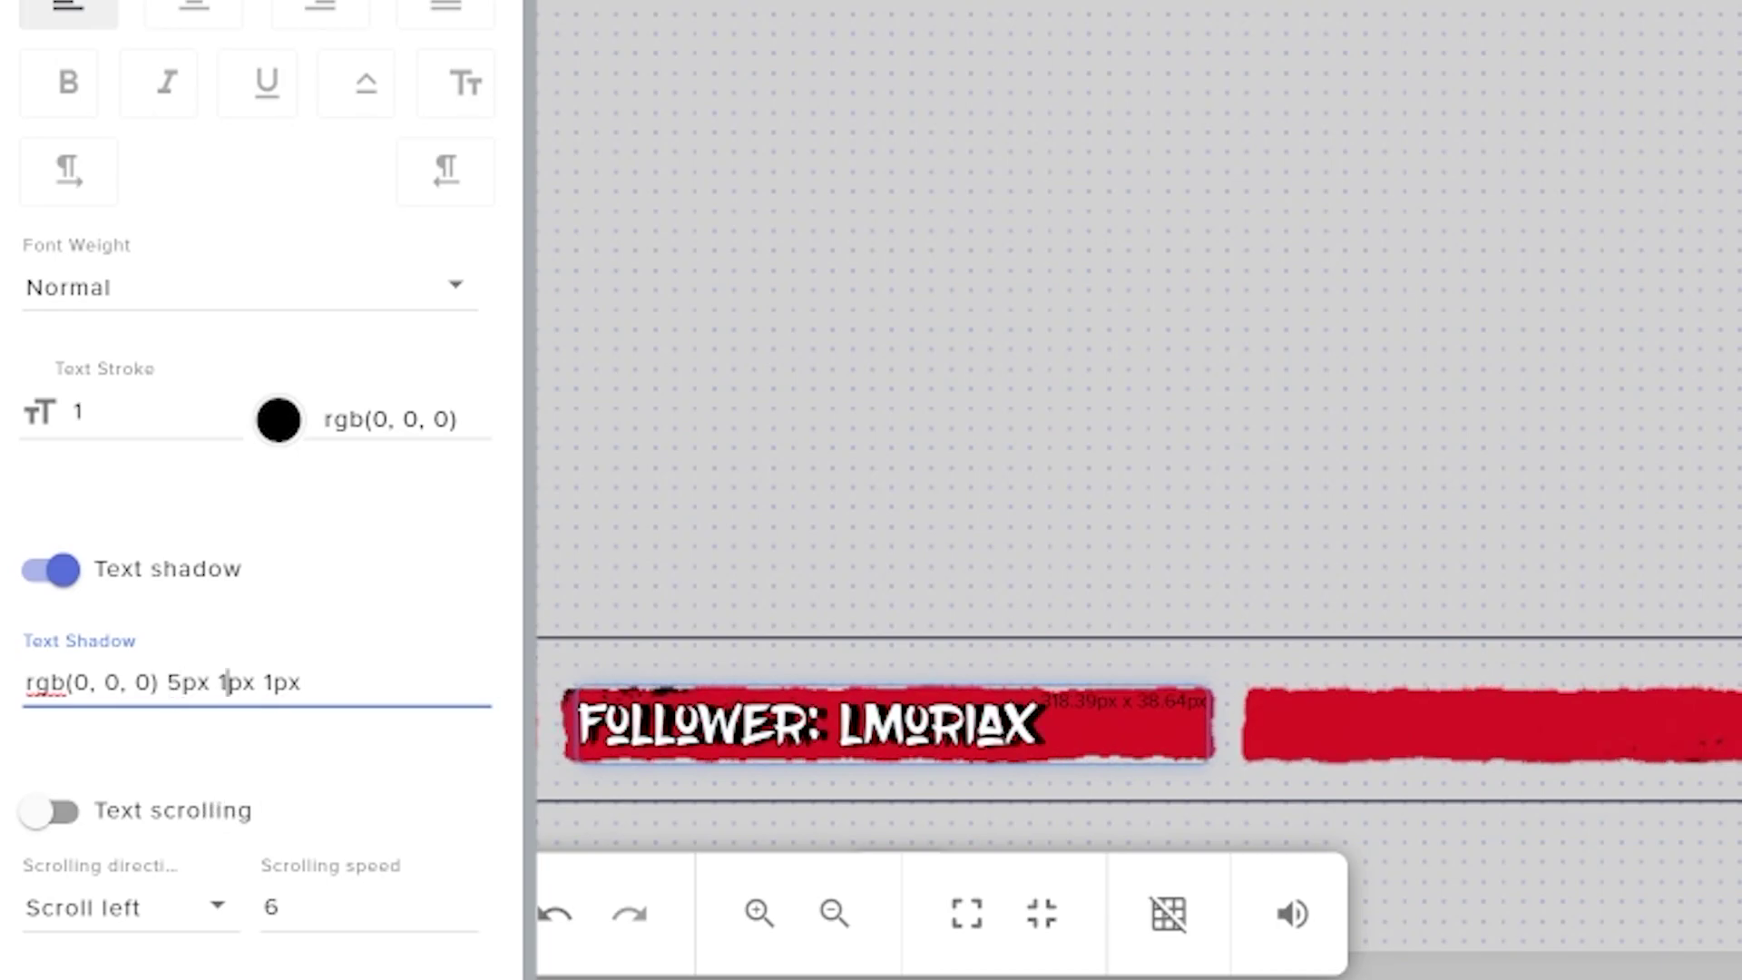
{"action": "key", "text": "BackSpace"}
{"action": "type", "text": "5px "}
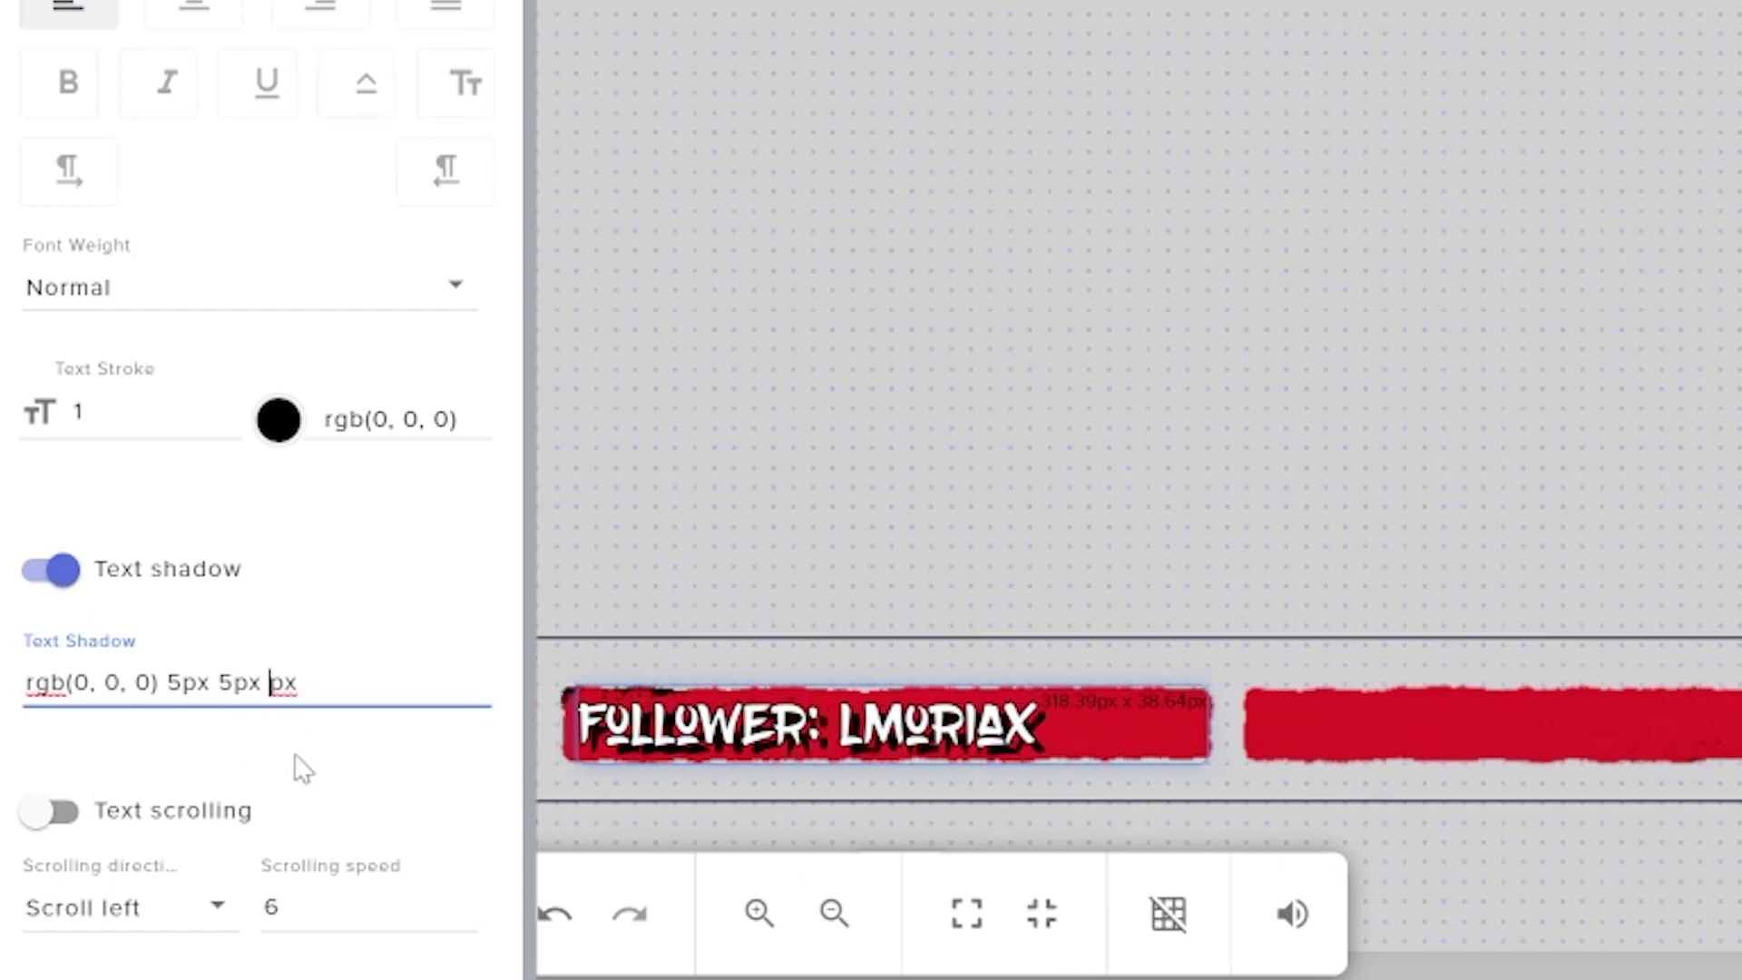
{"action": "type", "text": "0"}
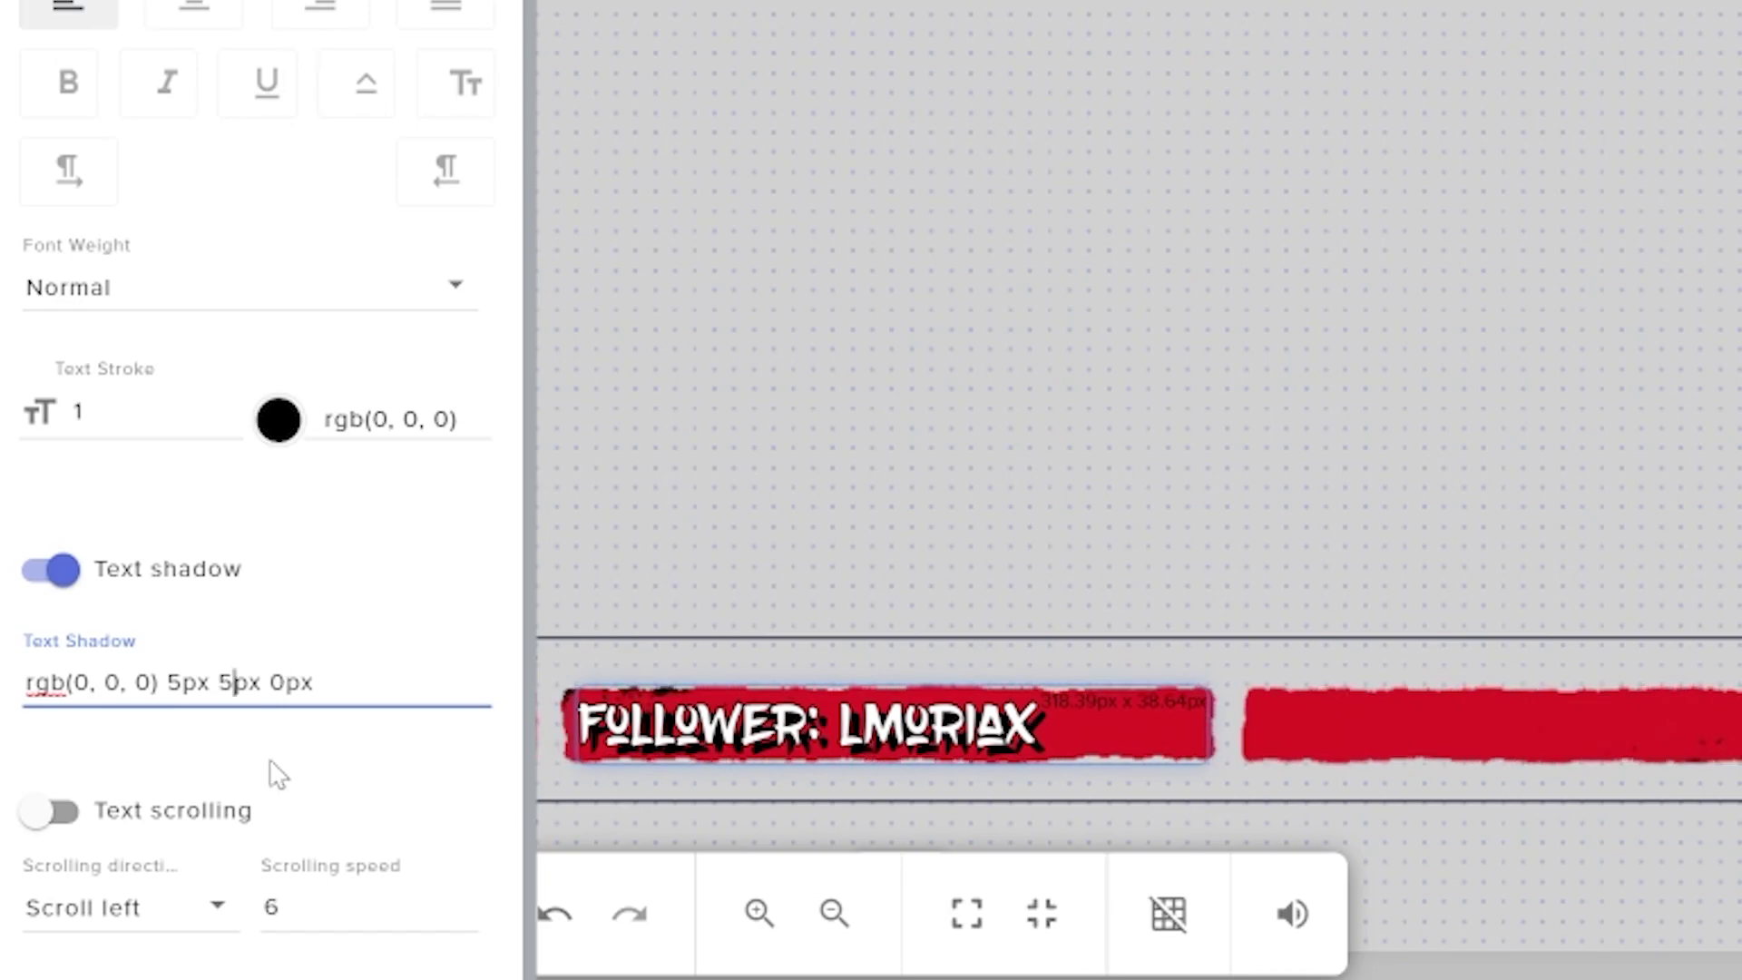
Reduce both offsets of the follower label's text shadow to 3px, keeping the 0px blur.
{"action": "key", "text": "BackSpace"}
{"action": "type", "text": "3"}
{"action": "key", "text": "Left"}
{"action": "key", "text": "Left"}
{"action": "key", "text": "Left"}
{"action": "key", "text": "Left"}
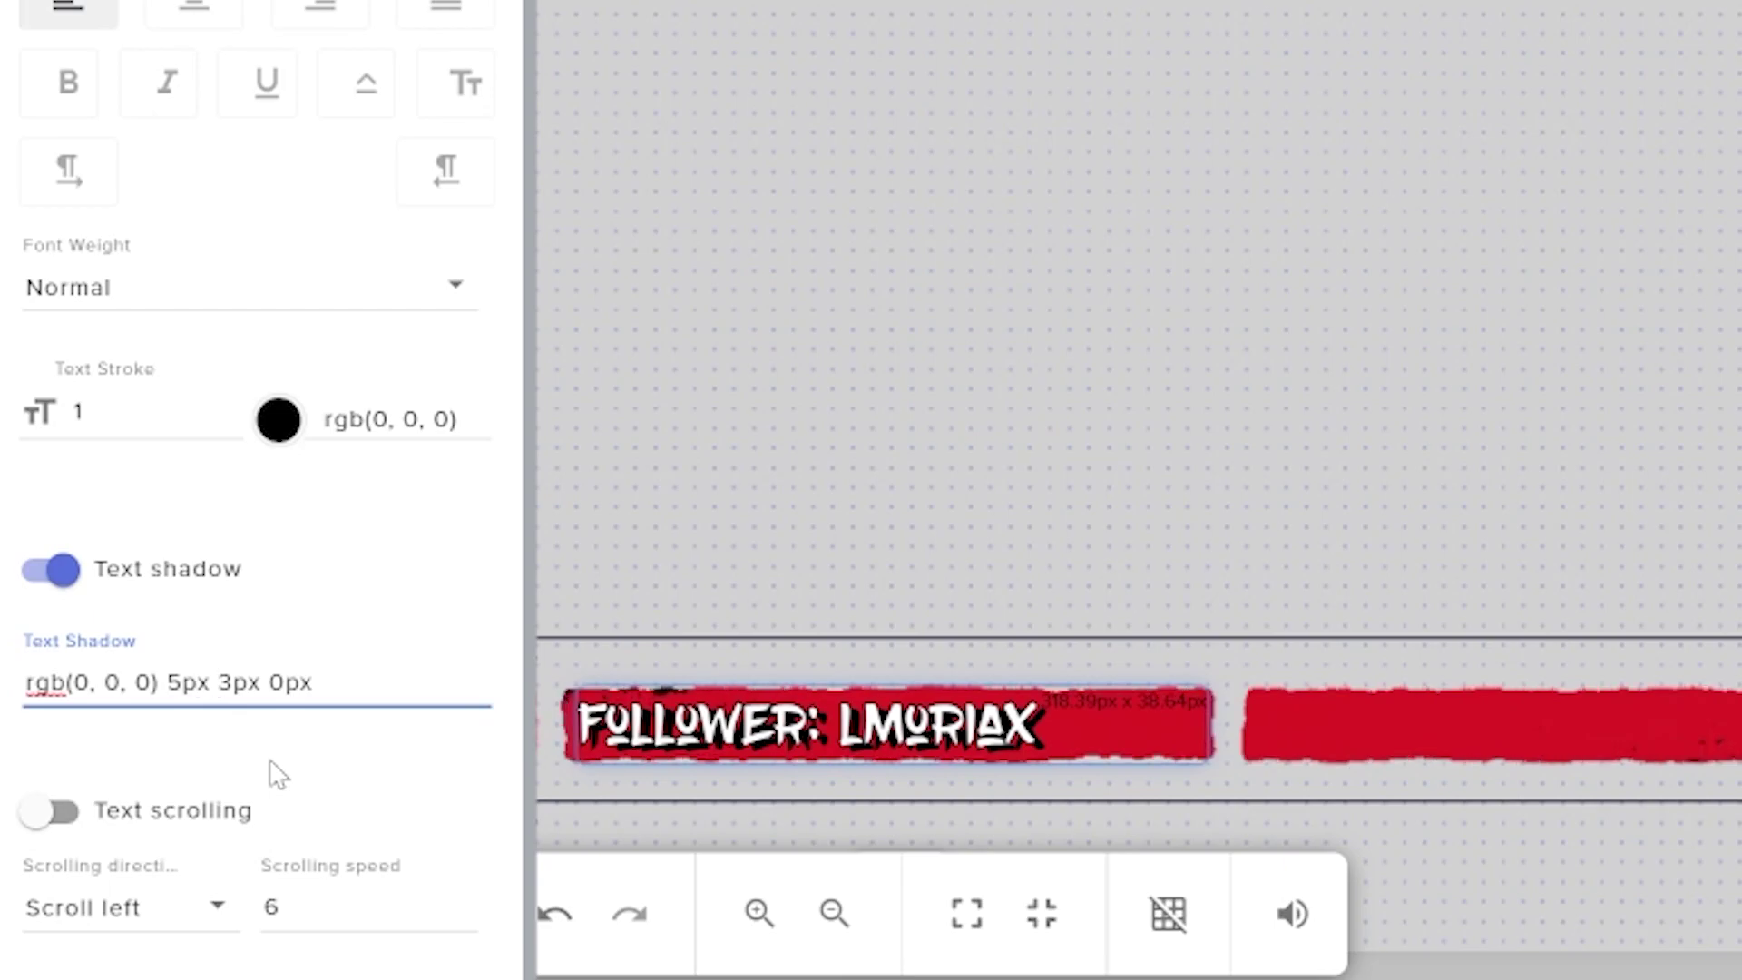
{"action": "key", "text": "BackSpace"}
{"action": "type", "text": "3"}
{"action": "scroll", "coordinate": [277, 774], "scroll_direction": "up", "scroll_amount": 1}
{"action": "scroll", "coordinate": [439, 490], "scroll_direction": "down", "scroll_amount": 1}
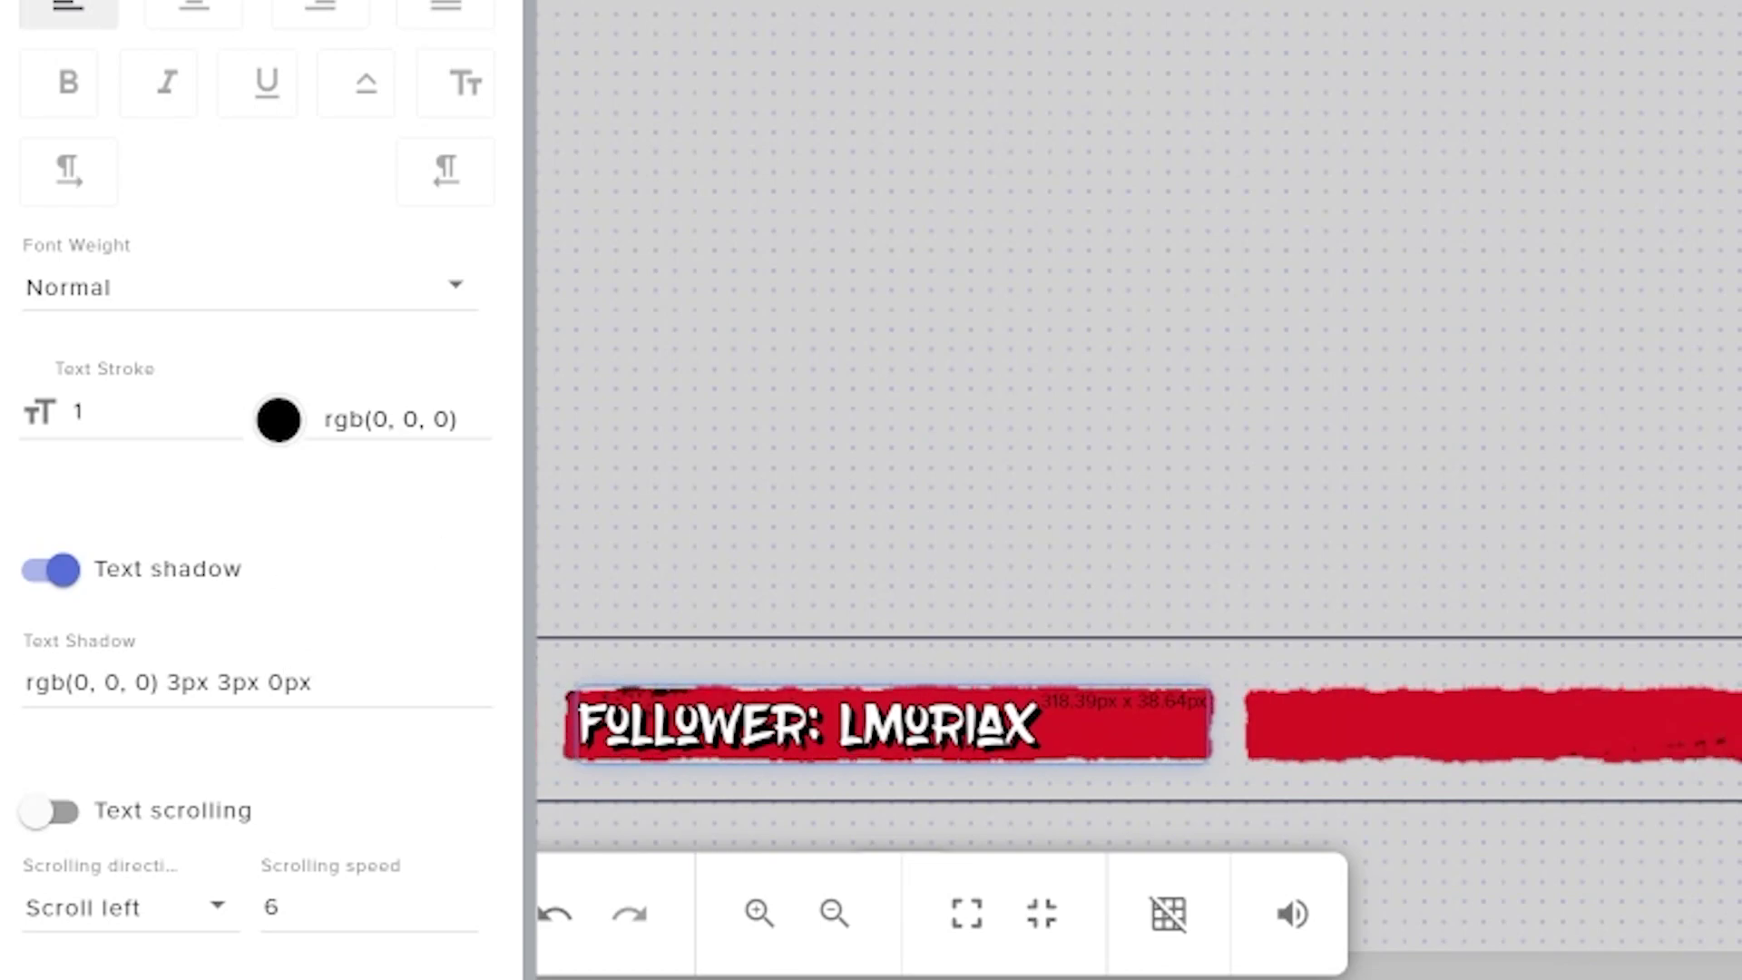
Change the follower label's text stroke colour to orange, rgb(255, 128, 0).
{"action": "left_click", "coordinate": [279, 419]}
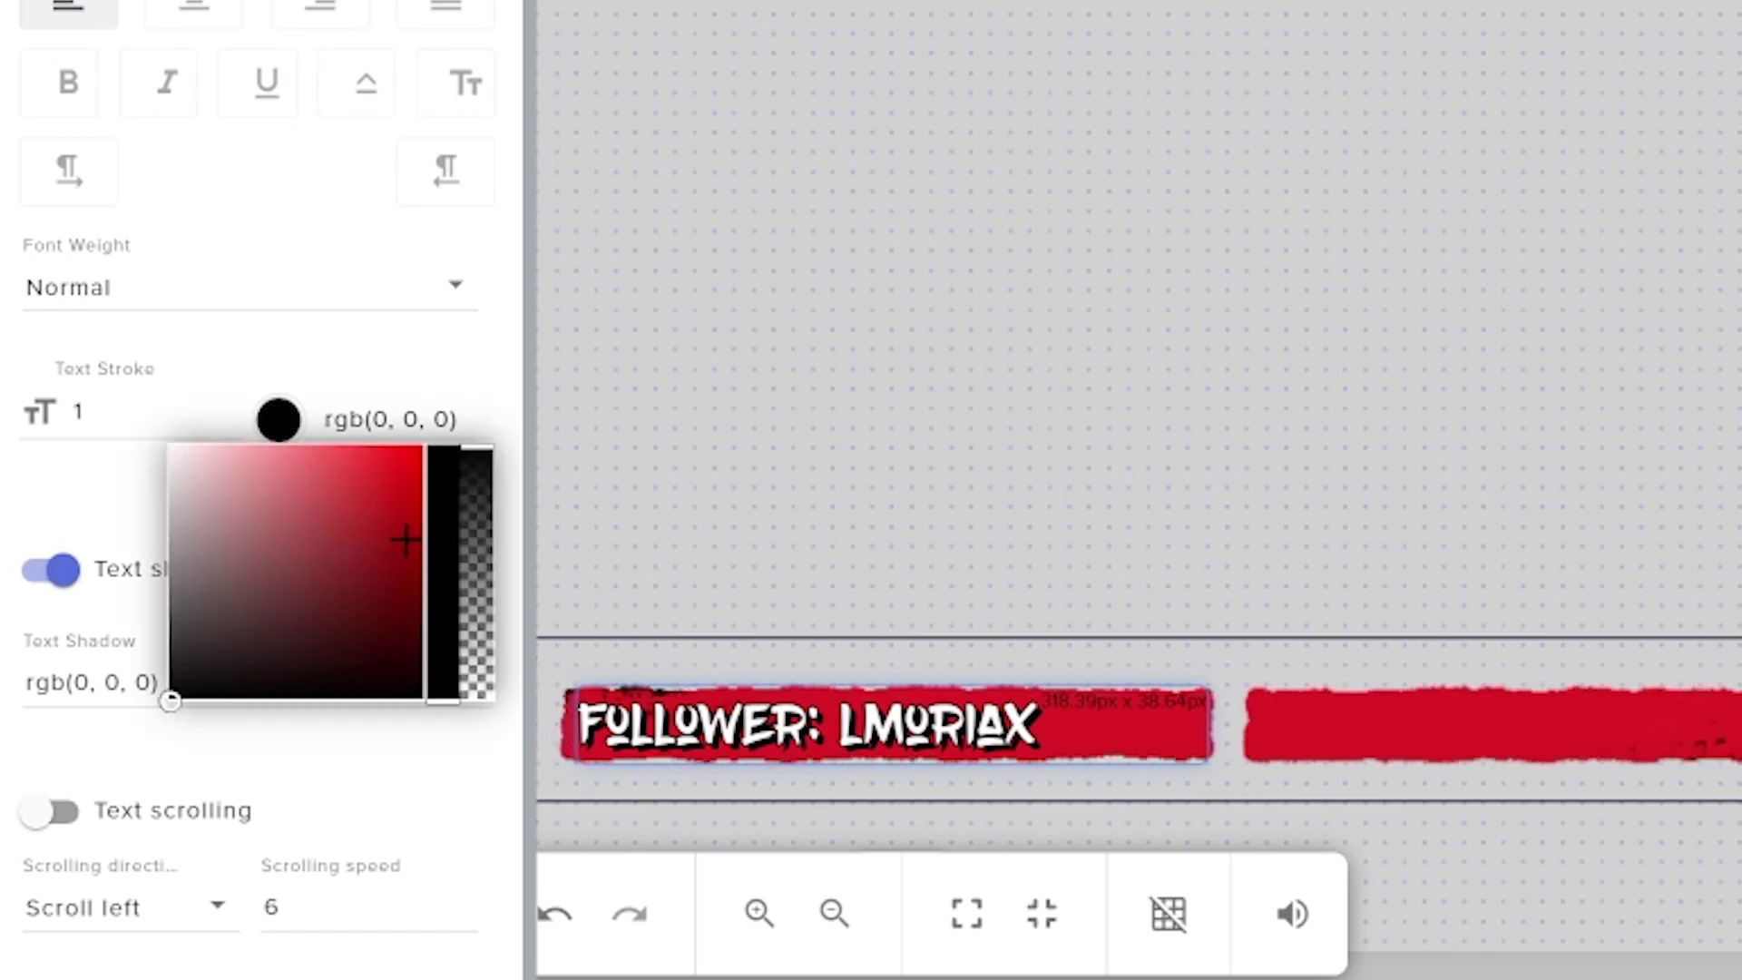
{"action": "left_click", "coordinate": [425, 485]}
{"action": "left_click", "coordinate": [426, 447]}
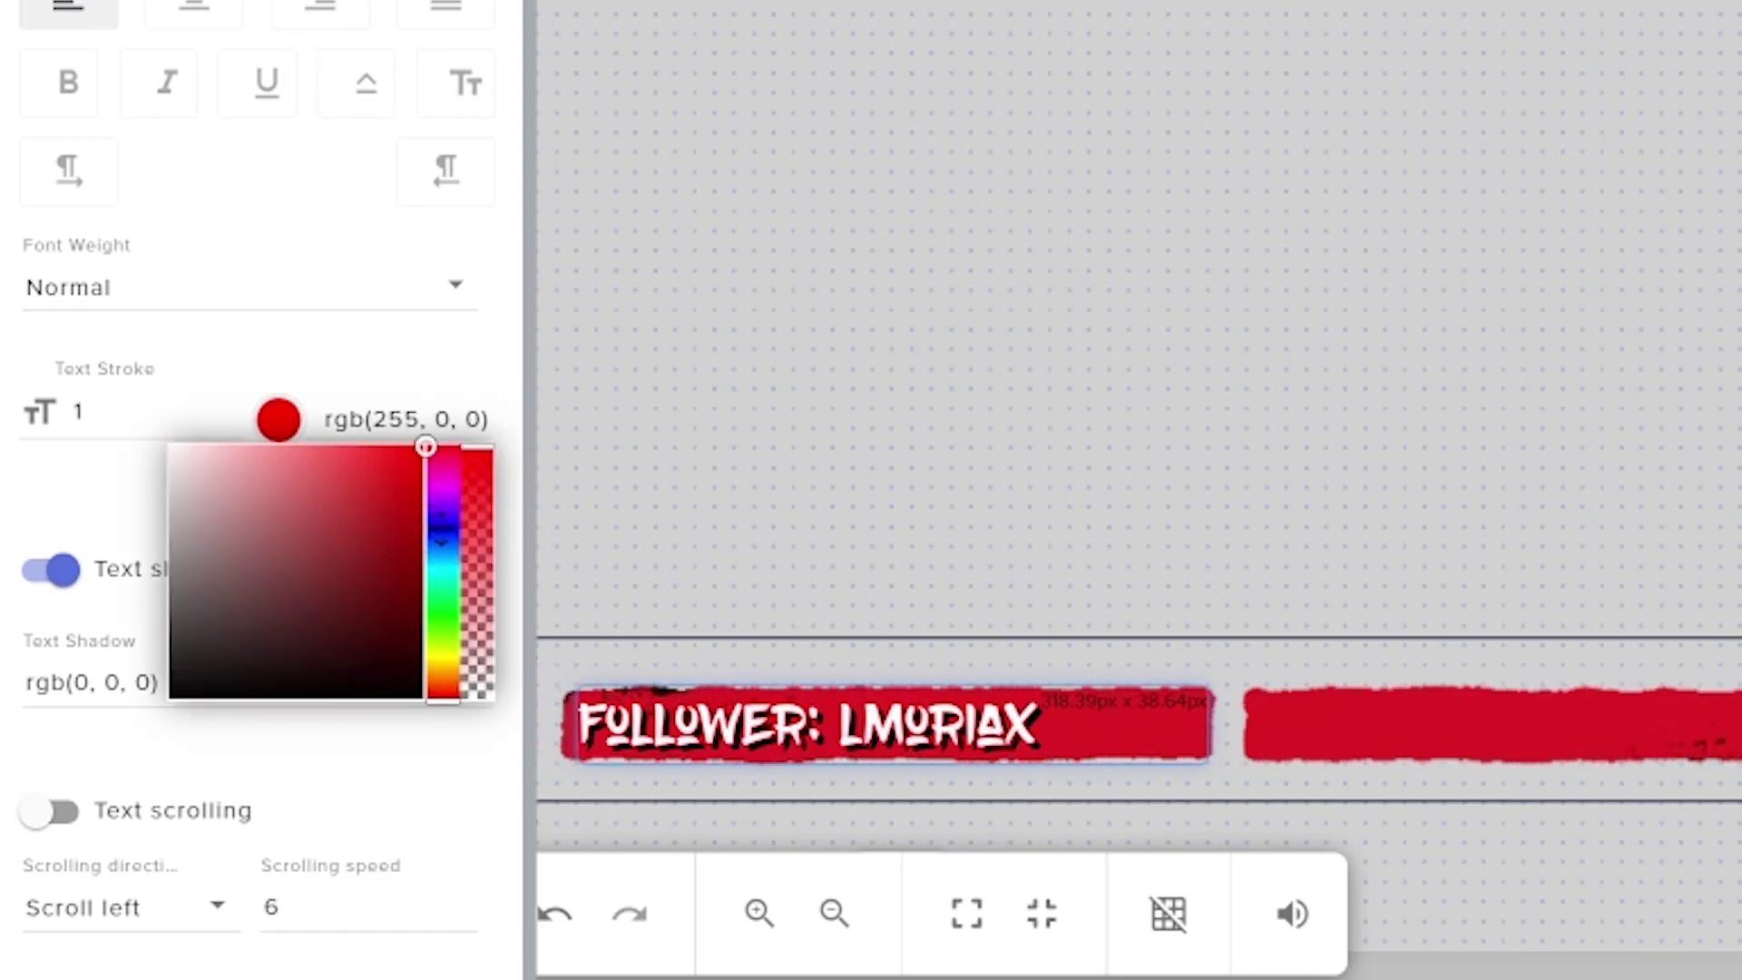
{"action": "left_click_drag", "start_coordinate": [441, 472], "coordinate": [441, 679]}
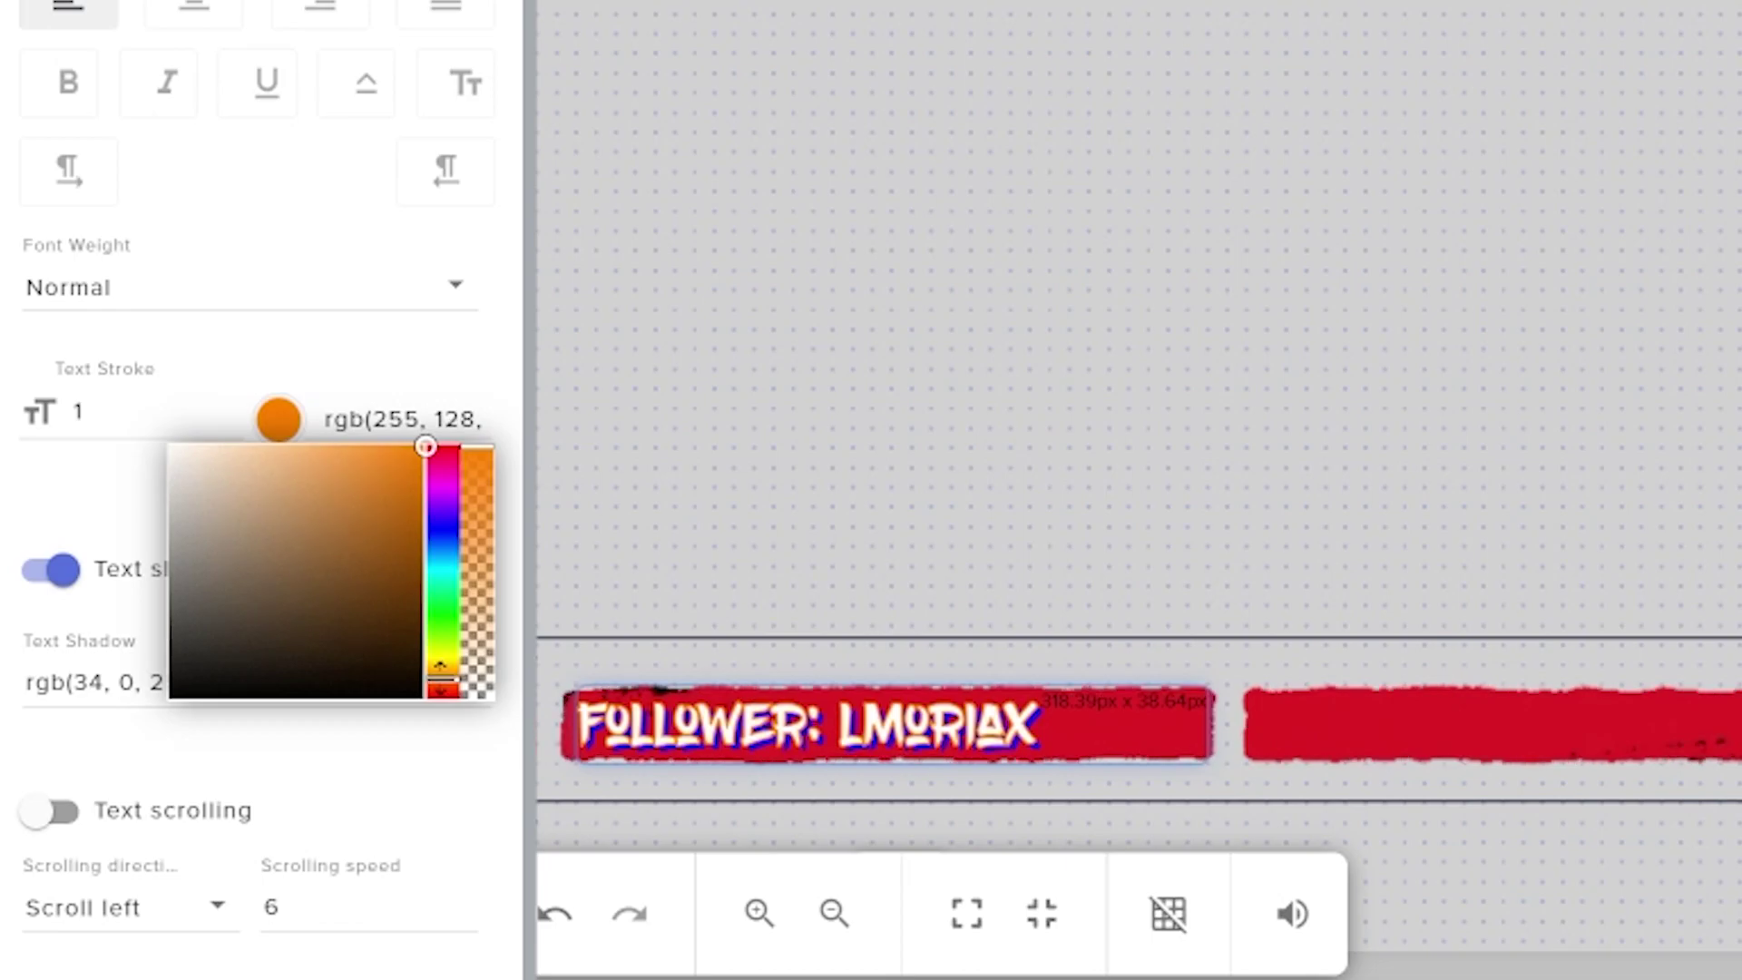
Copy the stroke's rgb(255, 128, 0) value and use it as the text shadow's colour, keeping 3px 3px 0px.
{"action": "left_click_drag", "start_coordinate": [327, 419], "coordinate": [529, 428]}
{"action": "key", "text": "ctrl+c"}
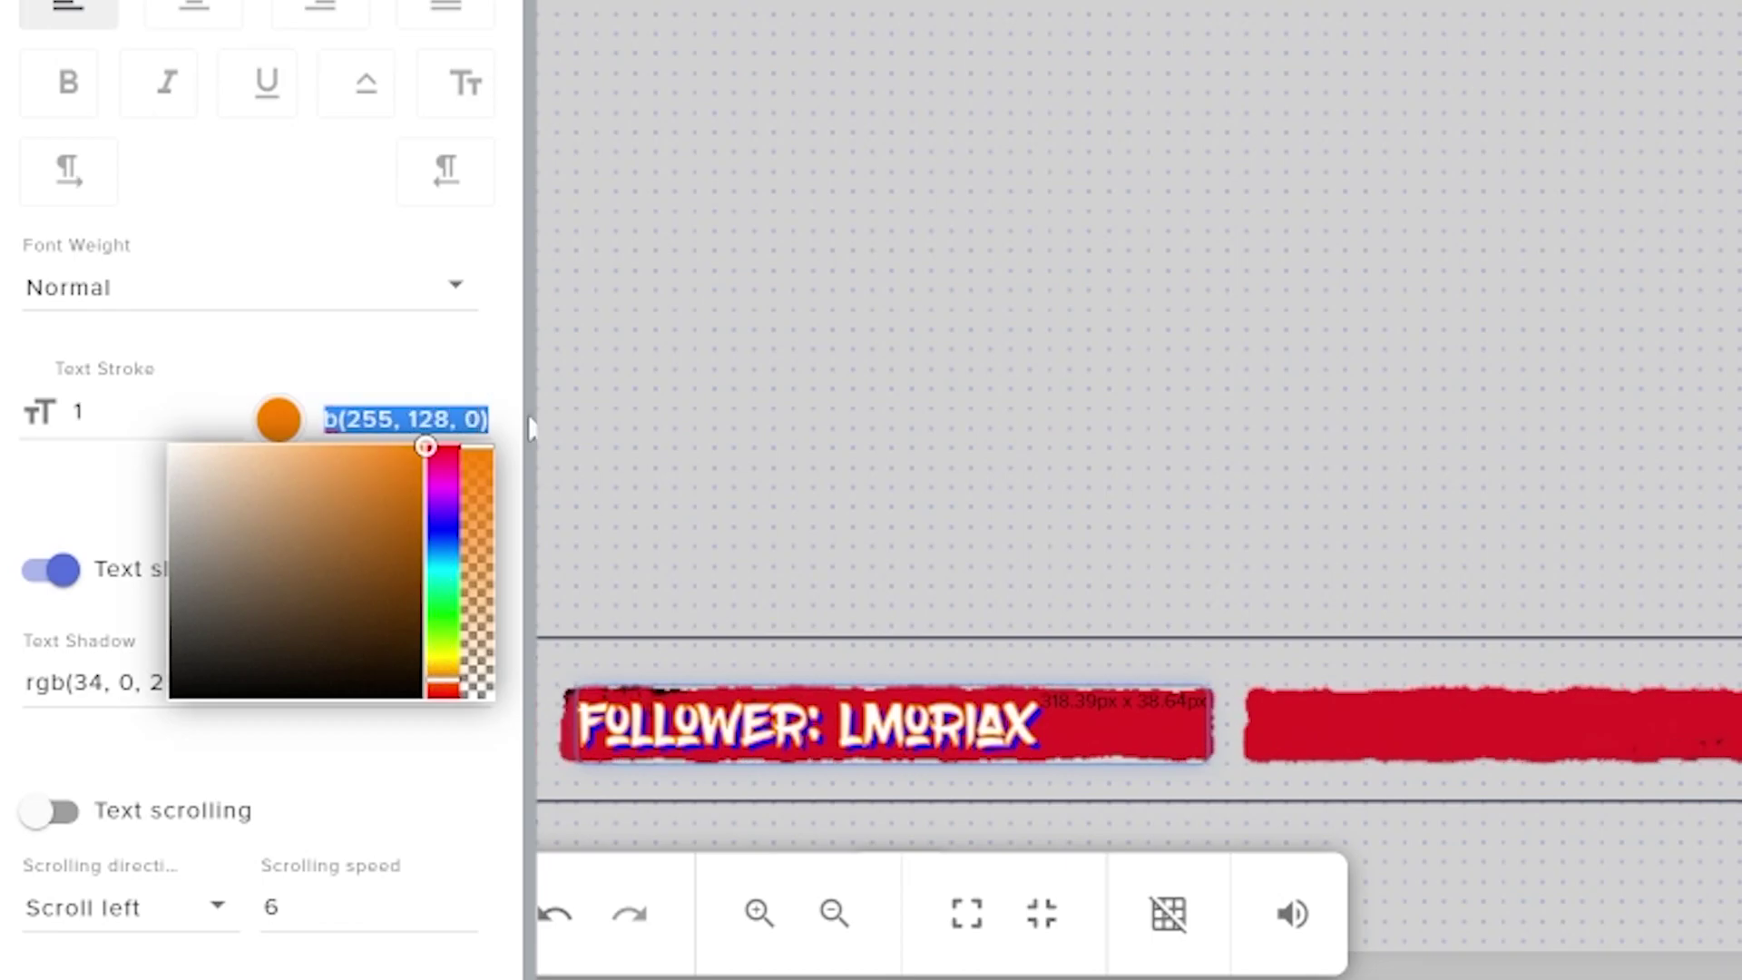
{"action": "left_click_drag", "start_coordinate": [199, 682], "coordinate": [26, 682]}
{"action": "key", "text": "ctrl+v"}
{"action": "key", "text": "BackSpace"}
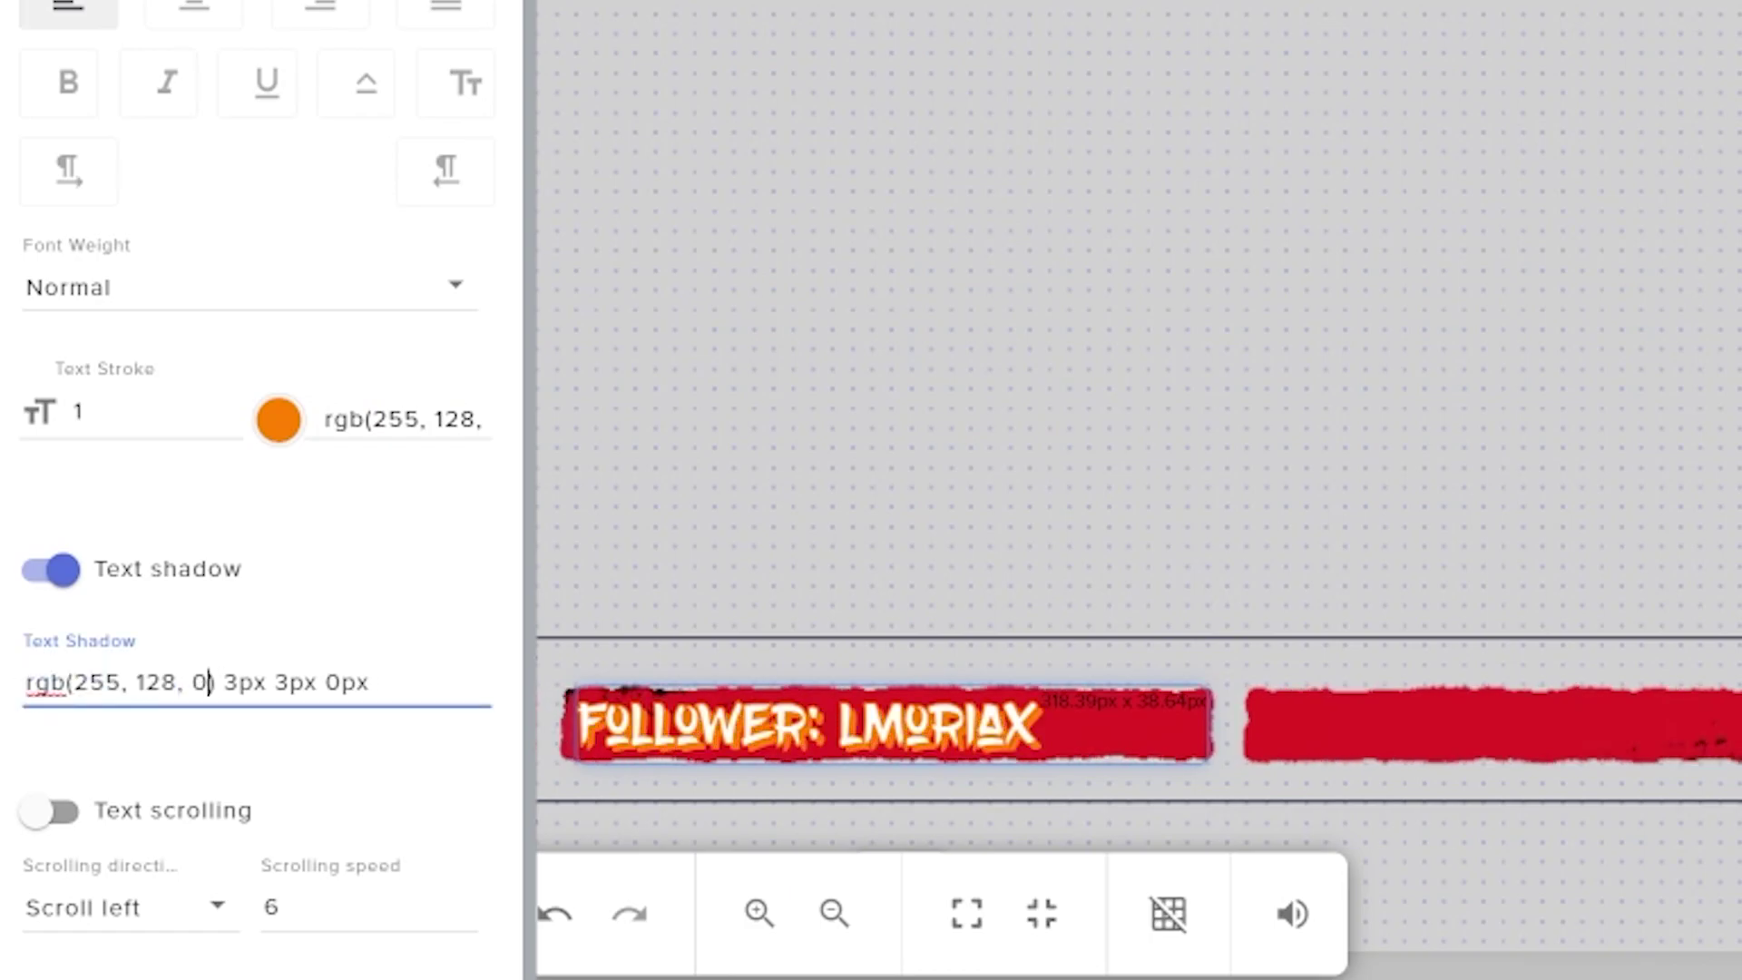
Set the follower label's text stroke colour back to black, rgb(0, 0, 0).
{"action": "left_click", "coordinate": [337, 531]}
{"action": "left_click", "coordinate": [279, 423]}
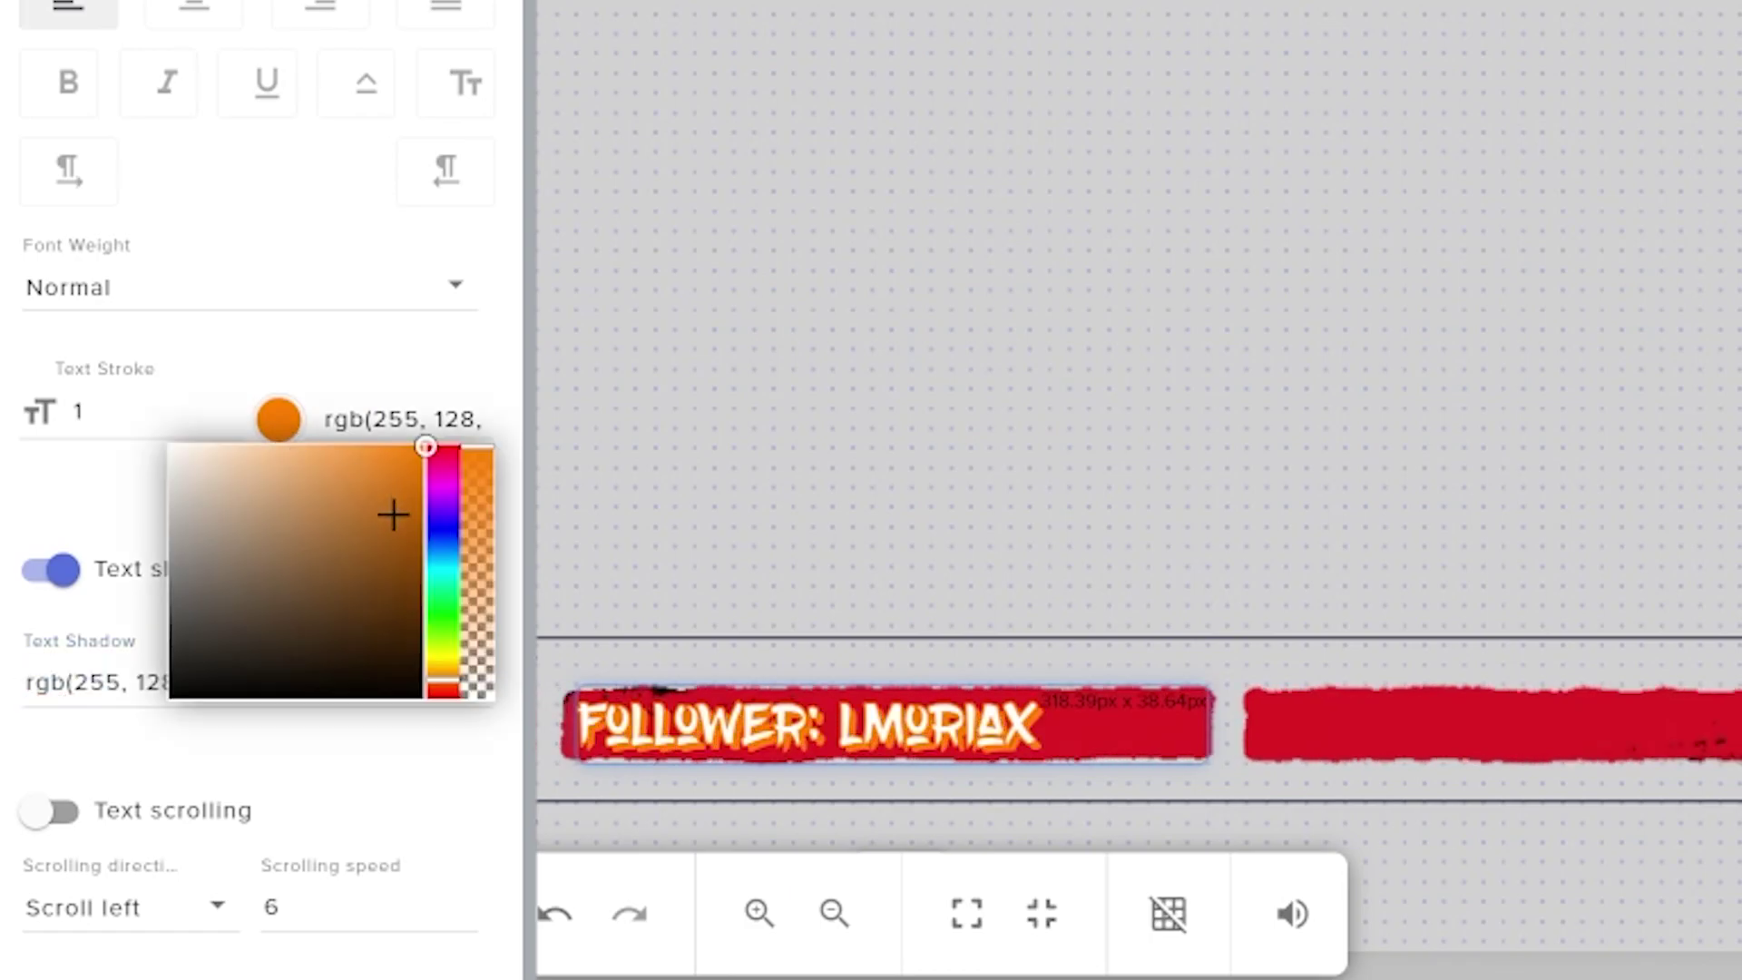
{"action": "left_click_drag", "start_coordinate": [390, 509], "coordinate": [9, 750]}
{"action": "left_click", "coordinate": [457, 352]}
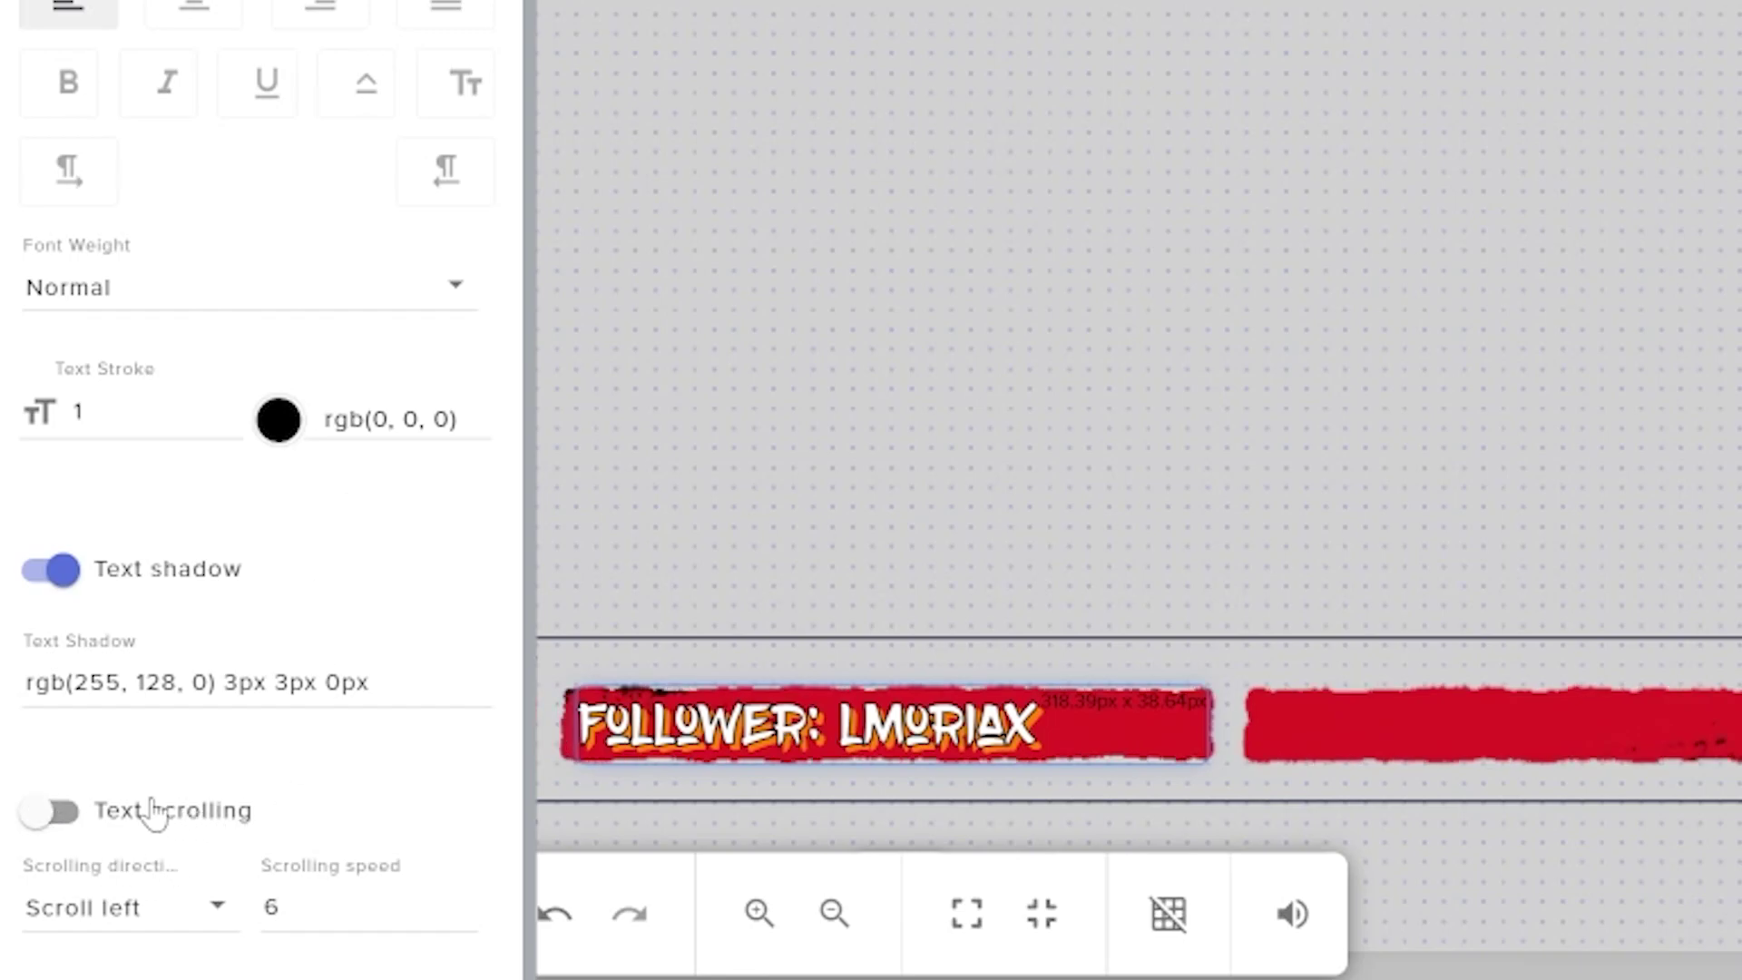
Enable text scrolling for the follower label with a scrolling speed of 6.
{"action": "left_click", "coordinate": [60, 812]}
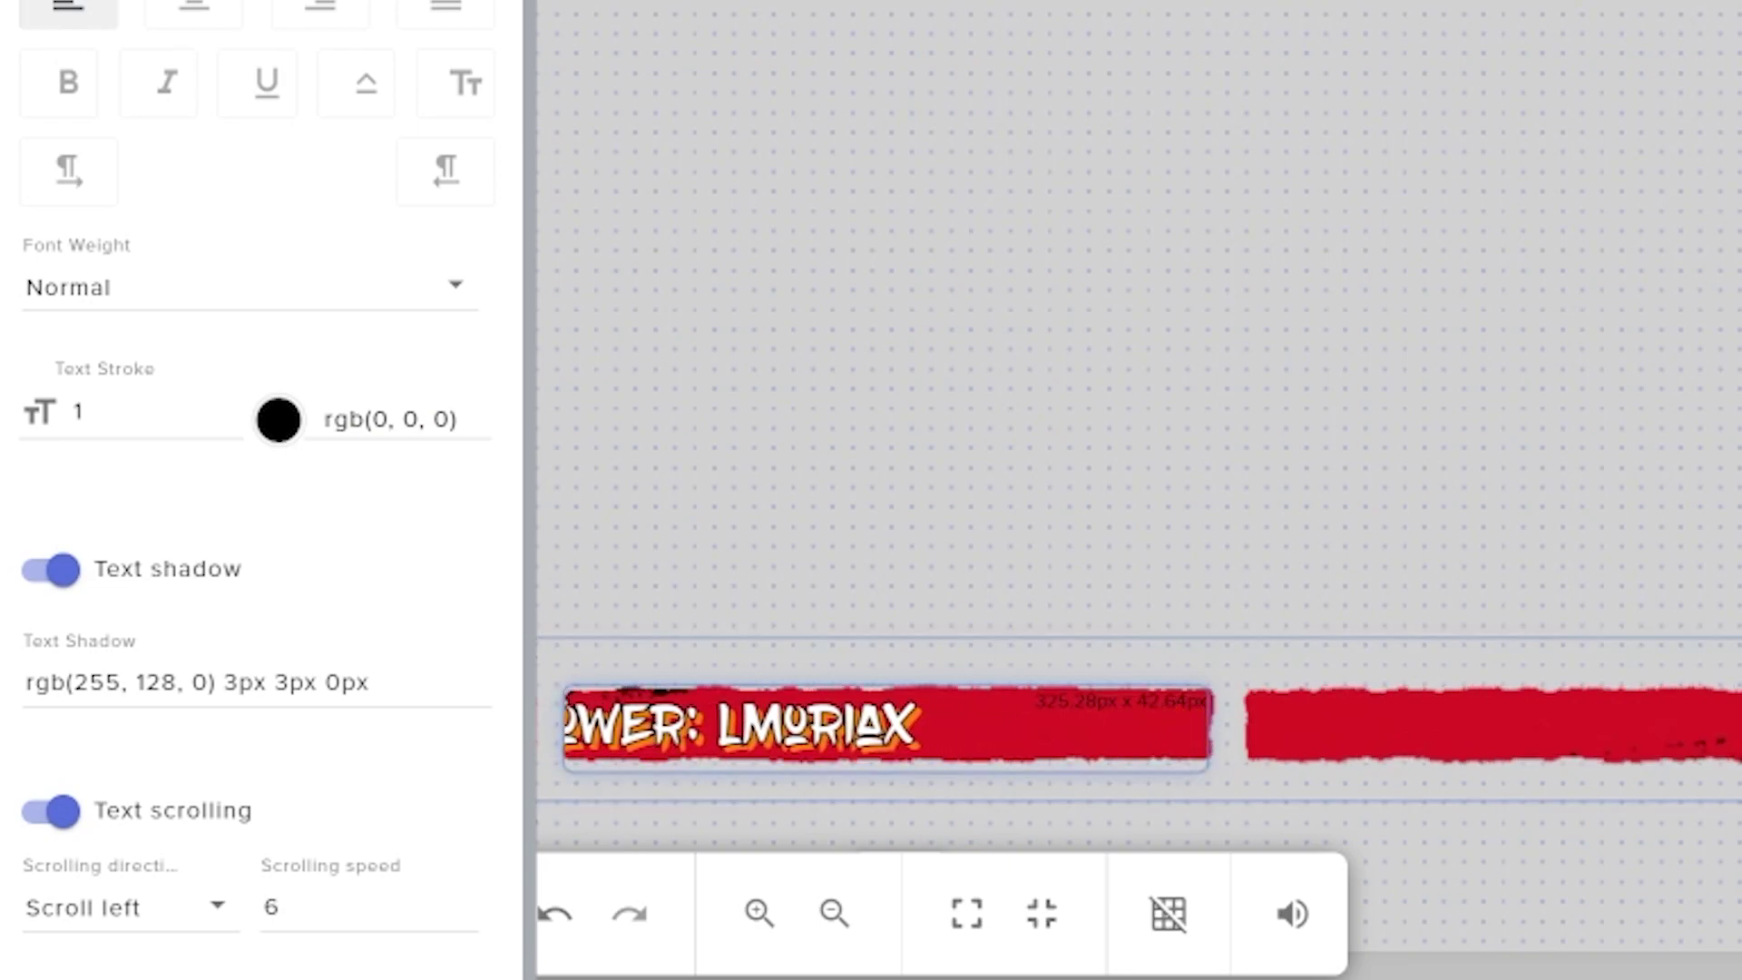
{"action": "left_click", "coordinate": [272, 901]}
{"action": "type", "text": "6"}
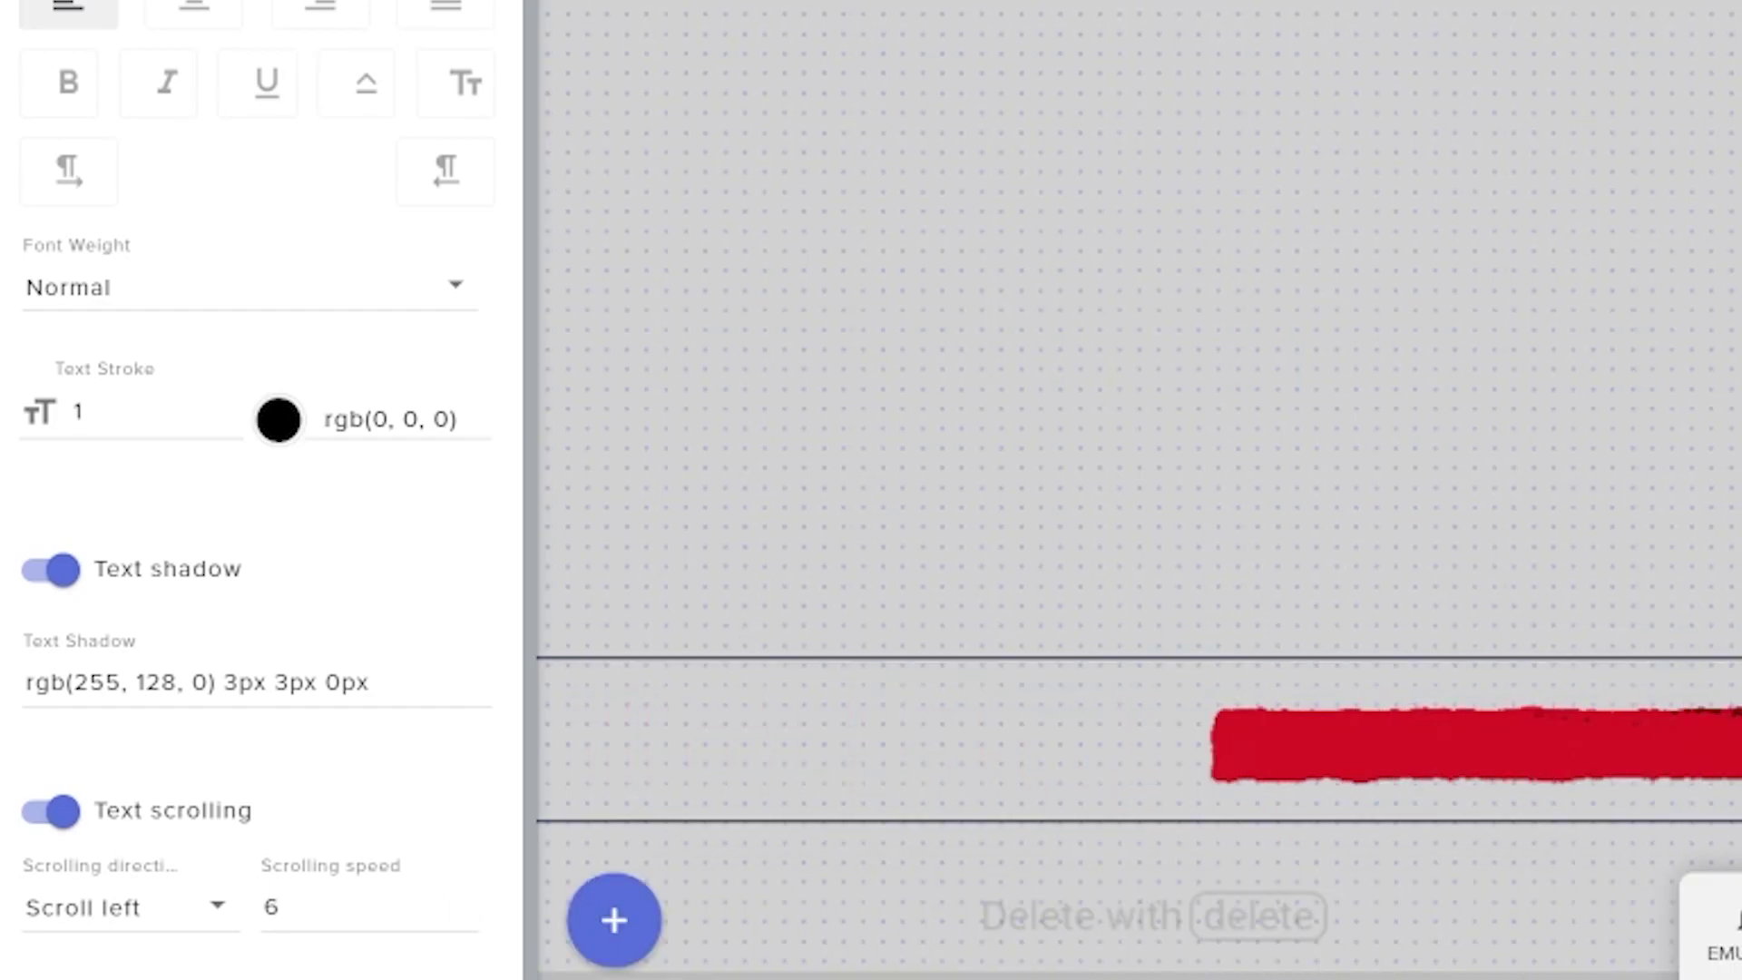
Add a Recent followers label widget from the latest follower labels to the overlay.
{"action": "left_click", "coordinate": [585, 921]}
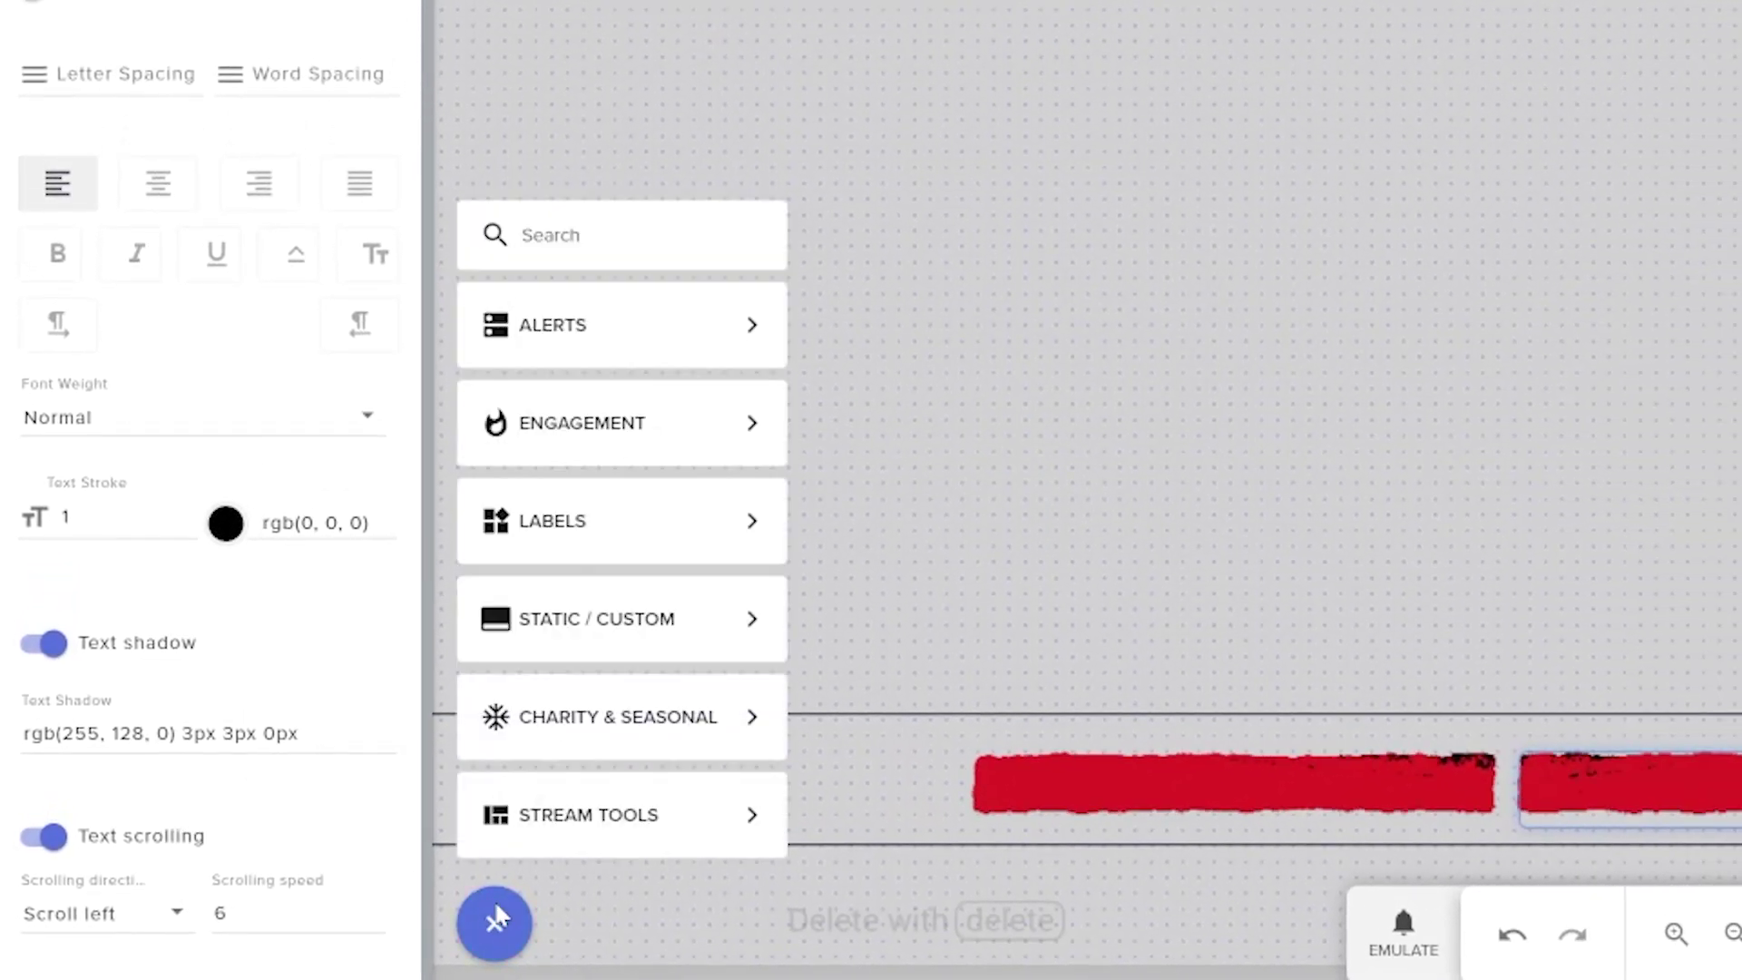
{"action": "mouse_move", "coordinate": [714, 397]}
{"action": "mouse_move", "coordinate": [885, 556]}
{"action": "mouse_move", "coordinate": [1093, 562]}
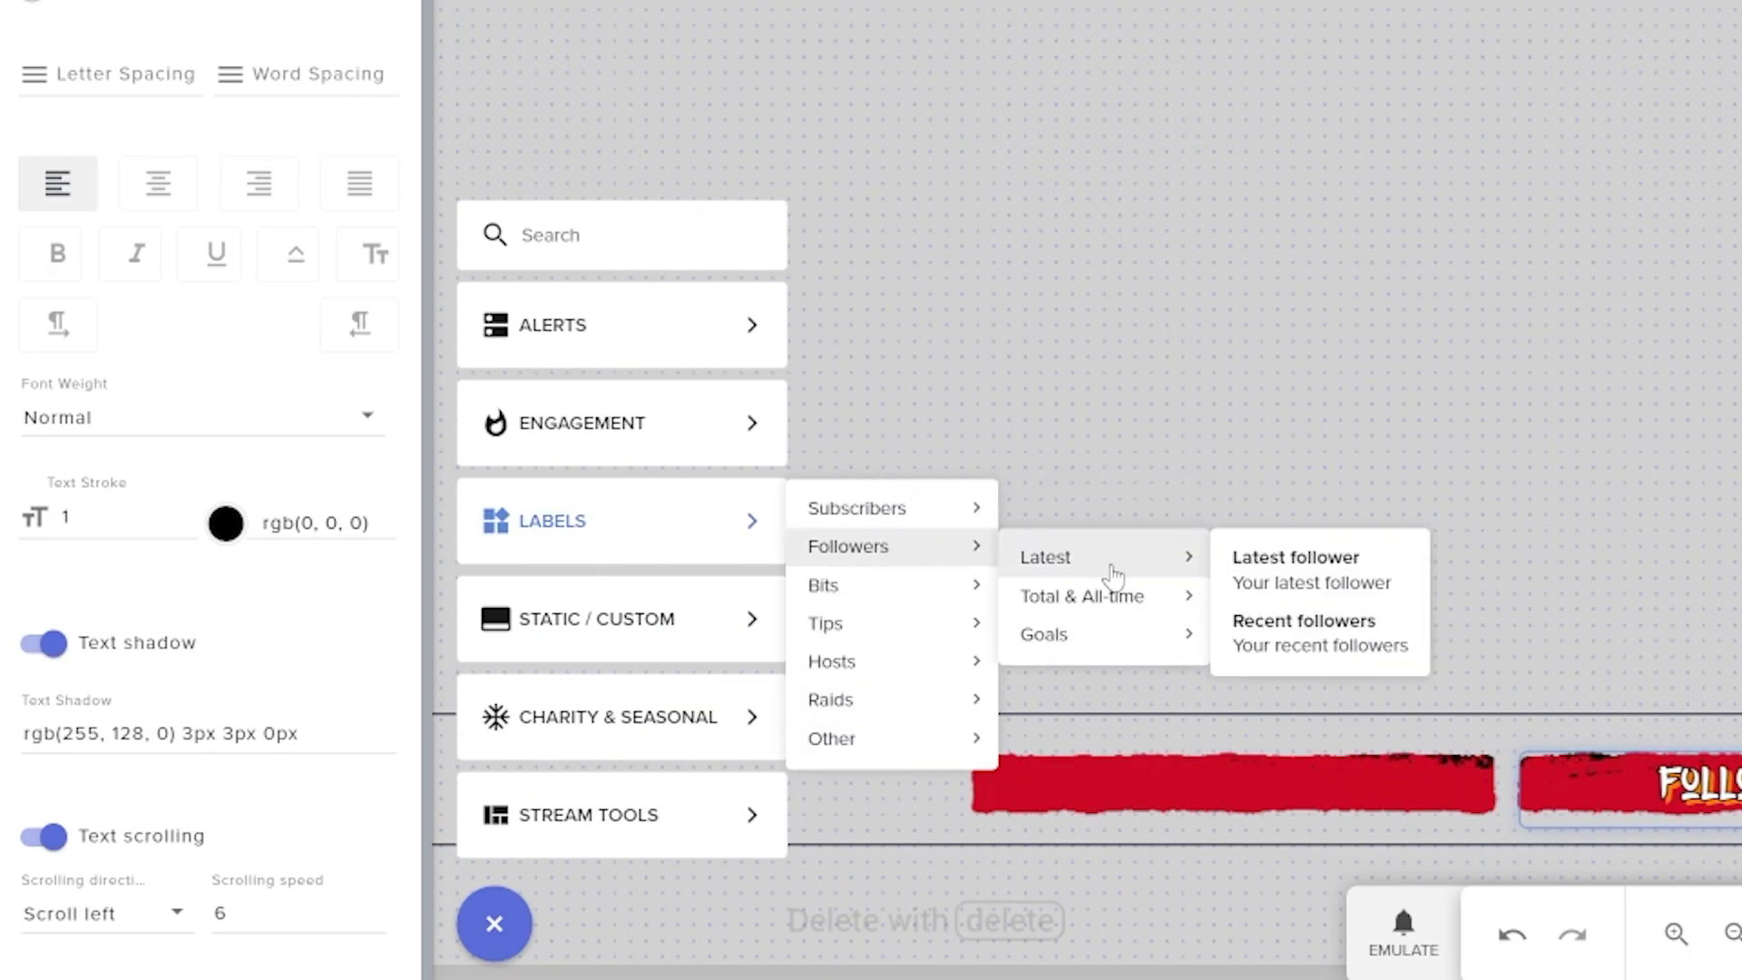
{"action": "left_click", "coordinate": [1253, 620]}
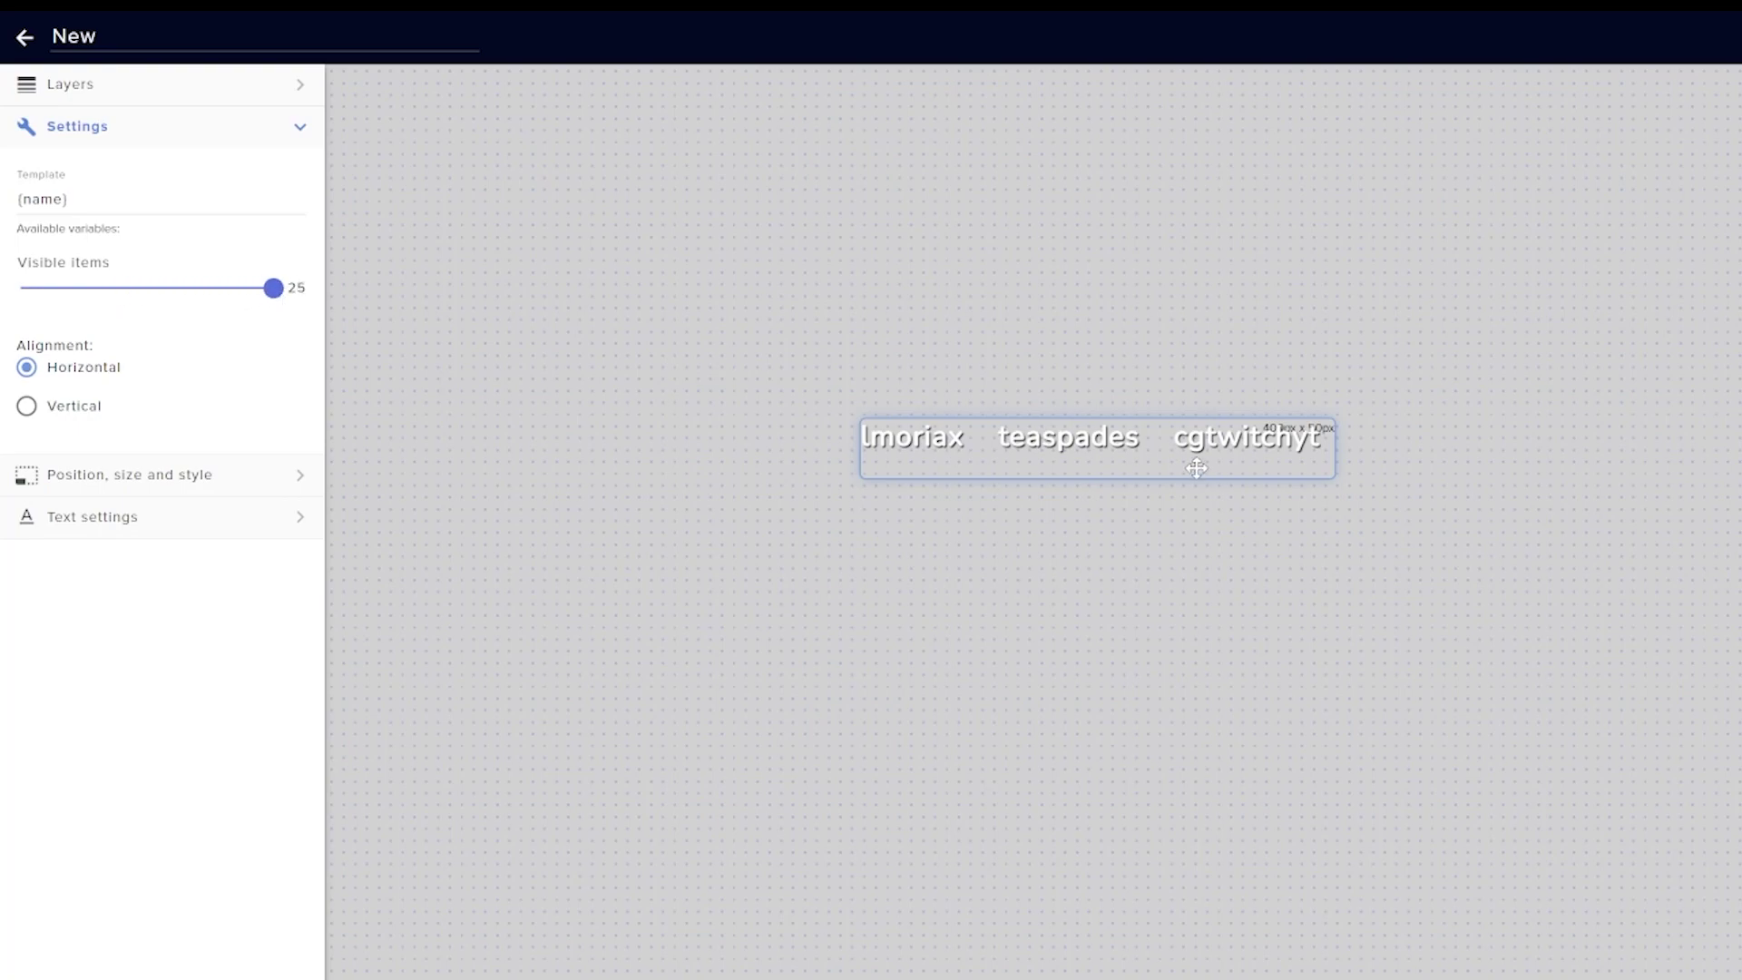
Style the recent followers label's text like the follower label and position it over the first red bar.
{"action": "left_click_drag", "start_coordinate": [1261, 454], "coordinate": [1107, 528]}
{"action": "left_click", "coordinate": [93, 516]}
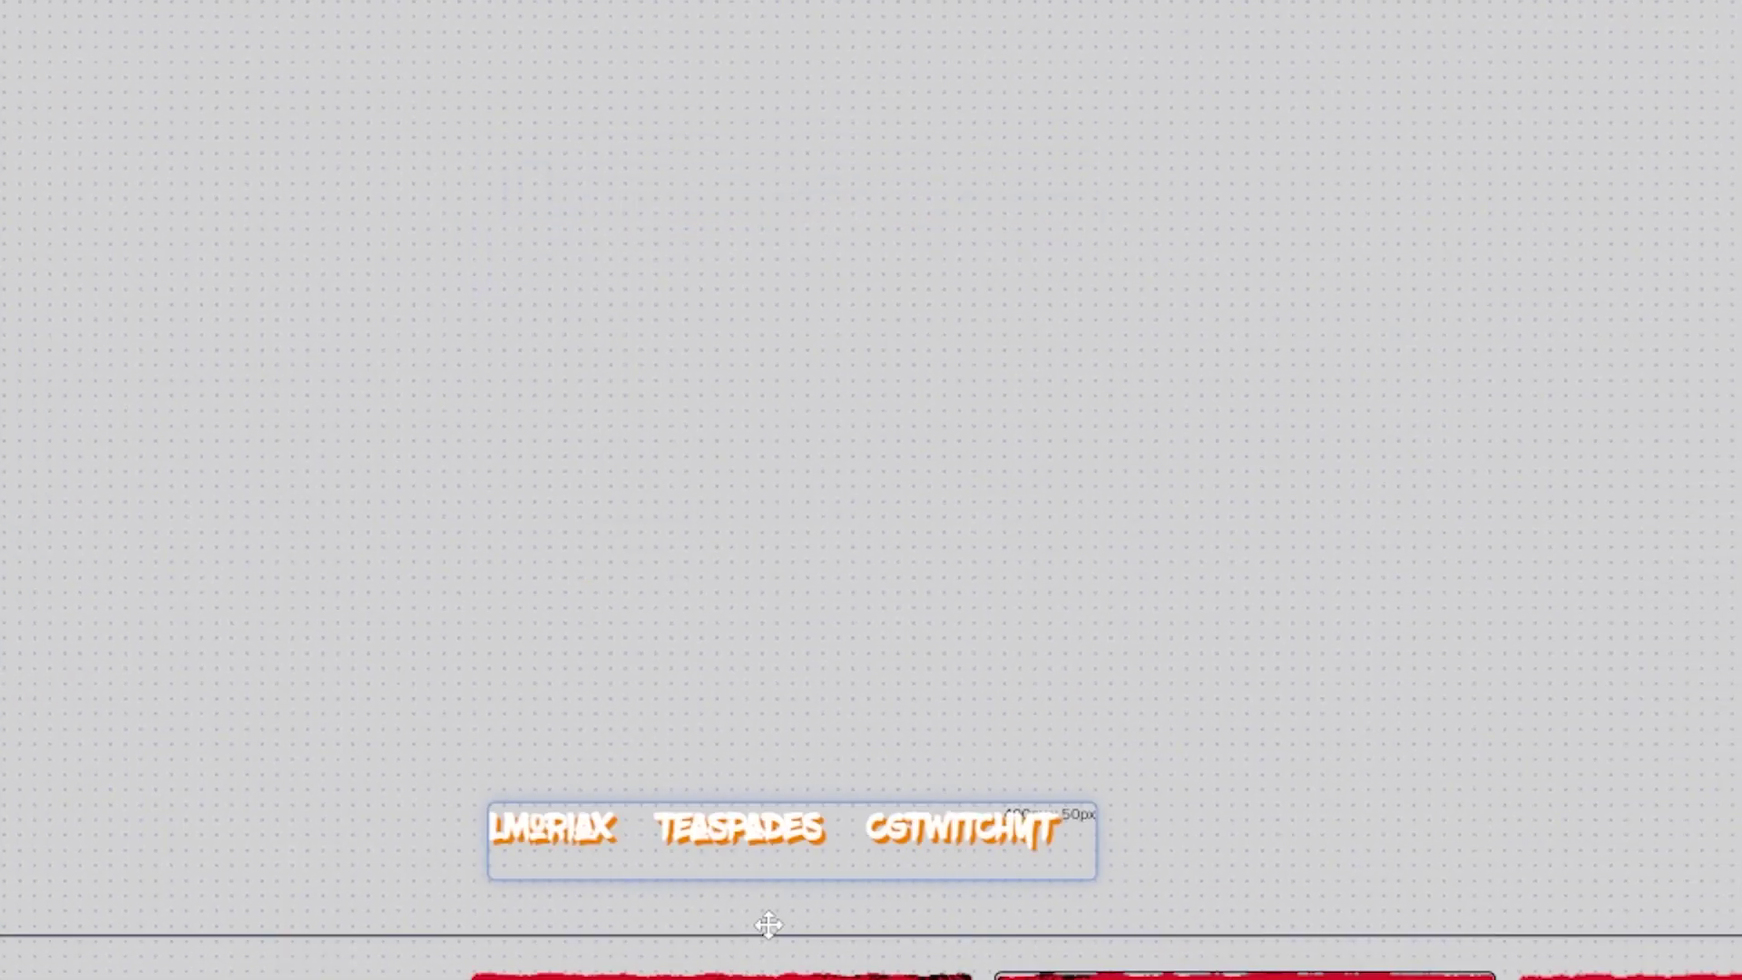
{"action": "left_click_drag", "start_coordinate": [794, 739], "coordinate": [756, 740]}
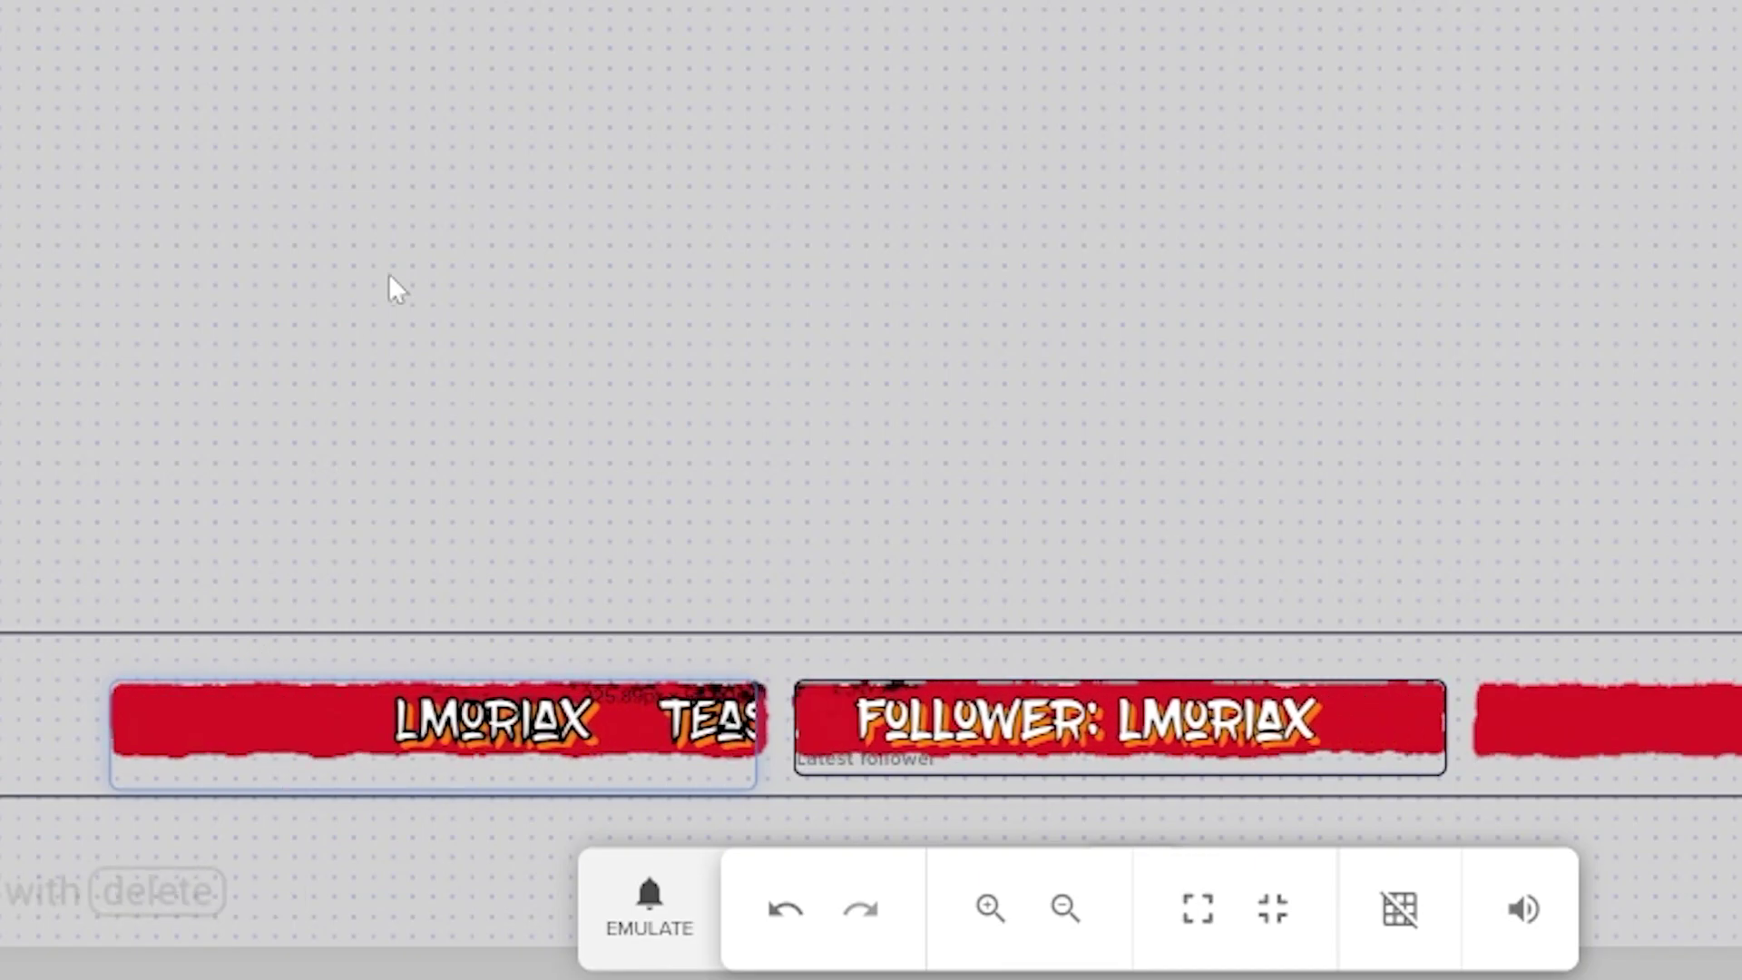
{"action": "left_click", "coordinate": [445, 237]}
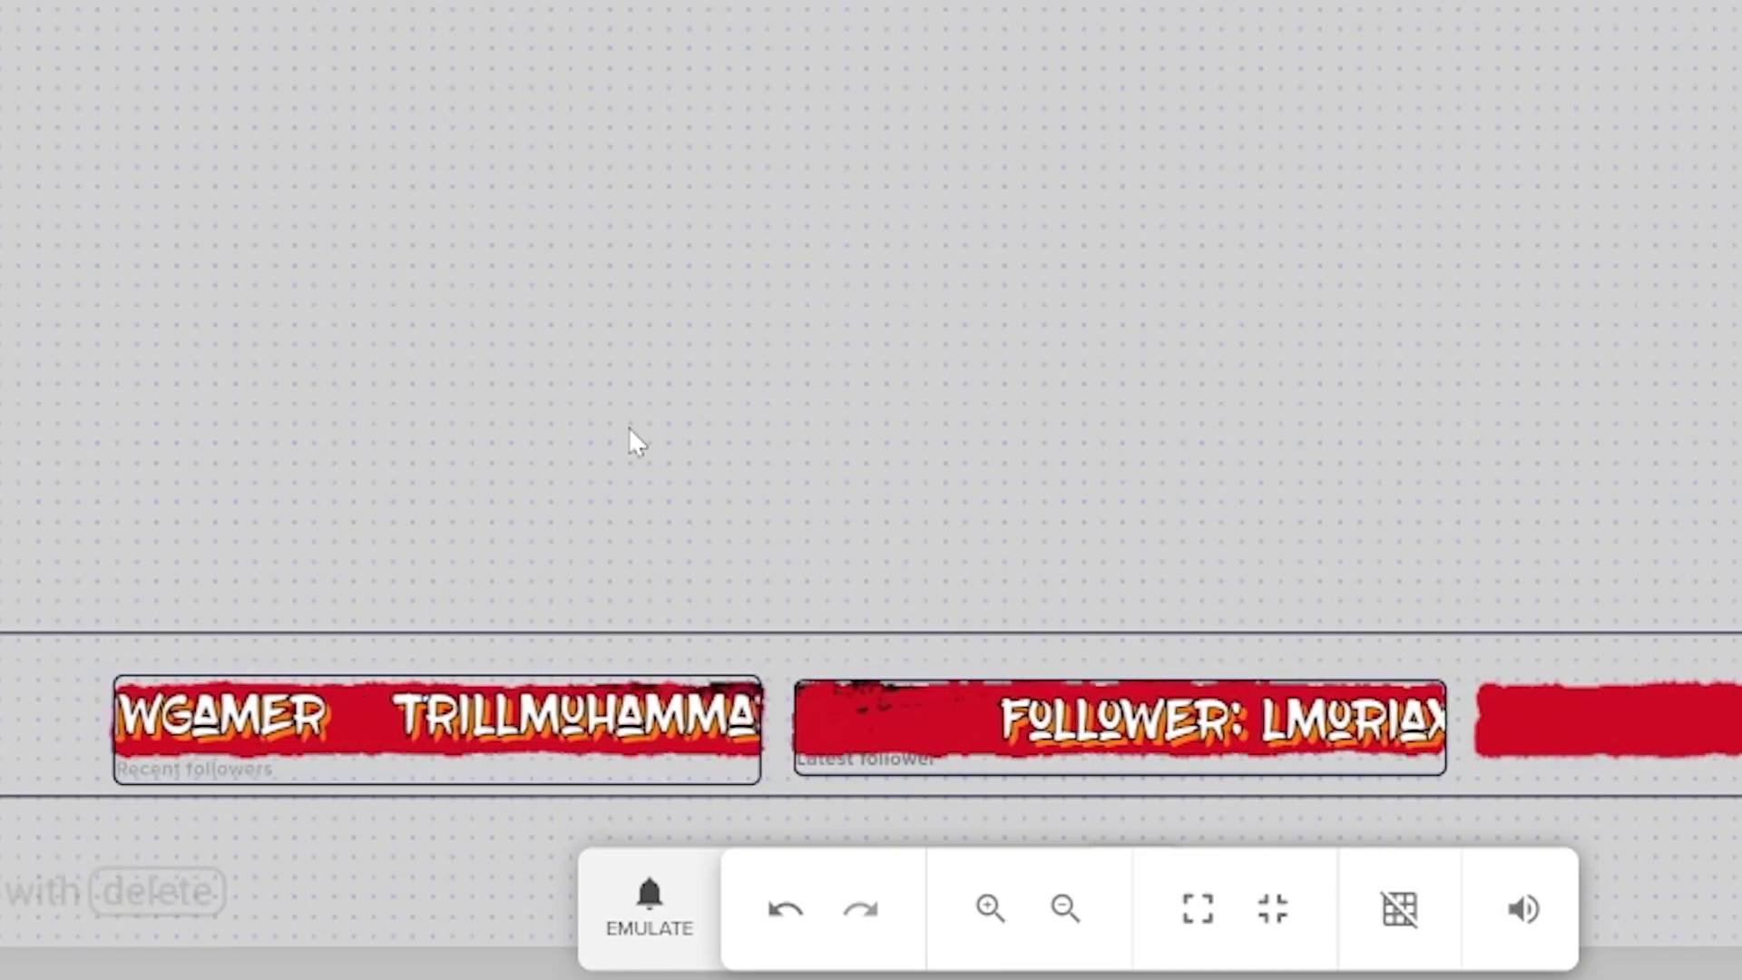
{"action": "left_click", "coordinate": [441, 721]}
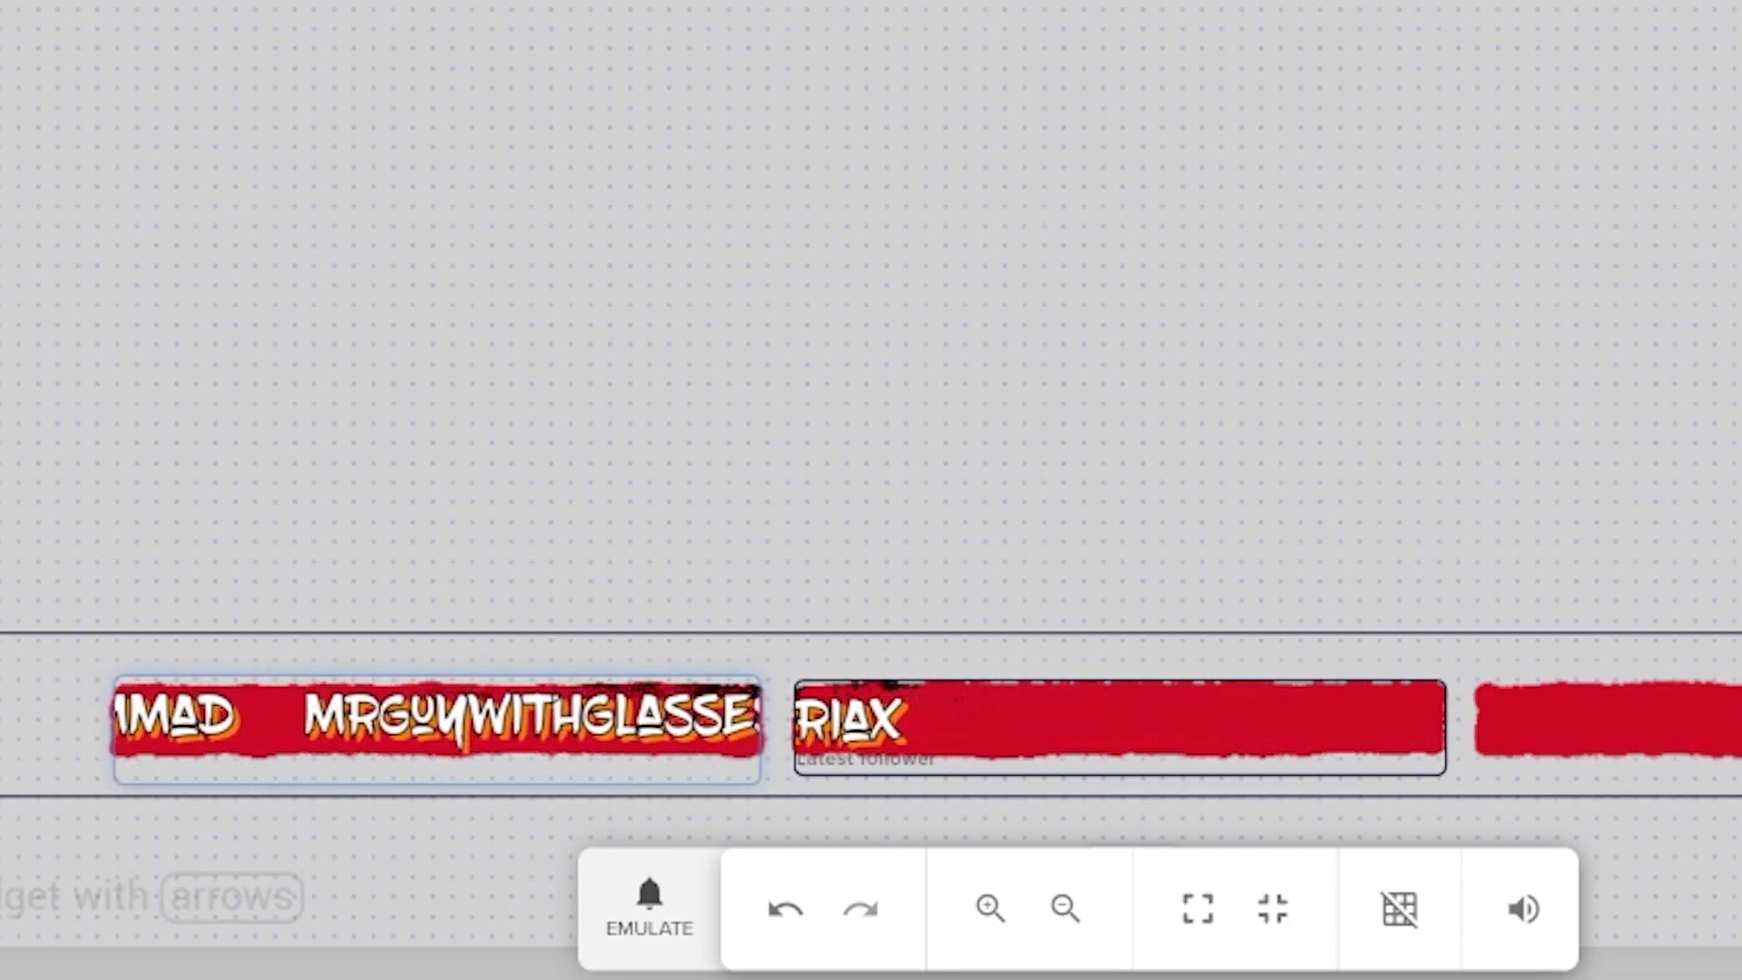
{"action": "left_click", "coordinate": [492, 239]}
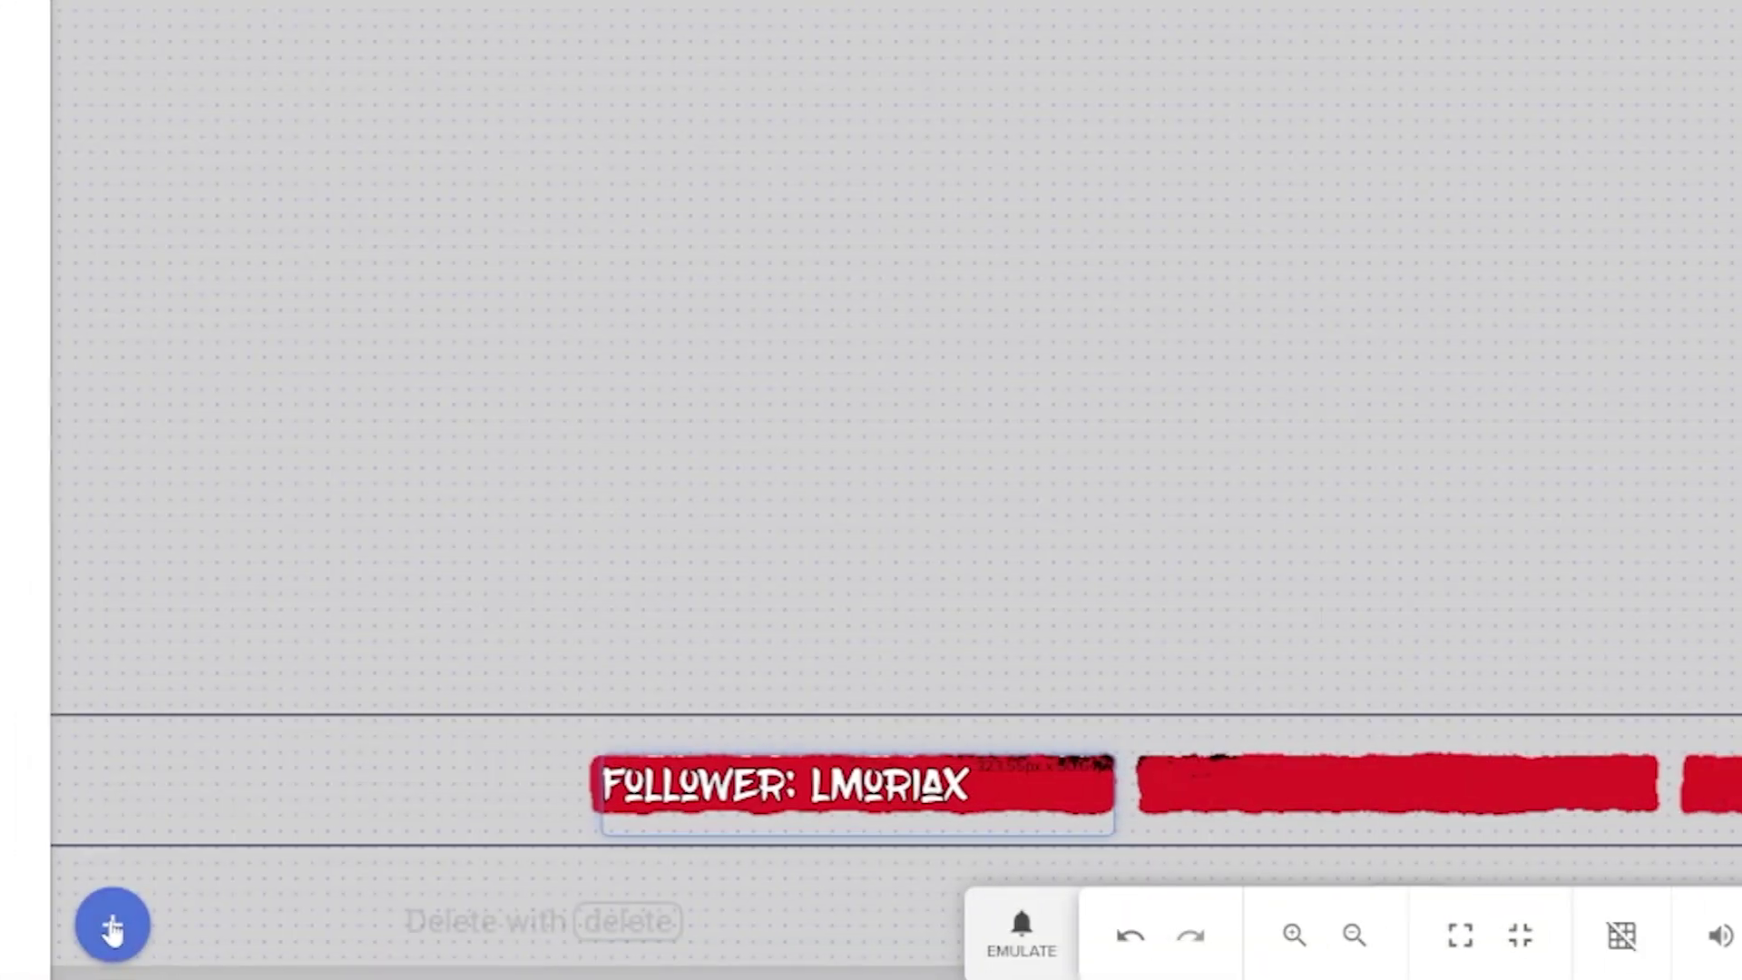
Add a Latest subscriber label widget to the overlay.
{"action": "left_click", "coordinate": [113, 925]}
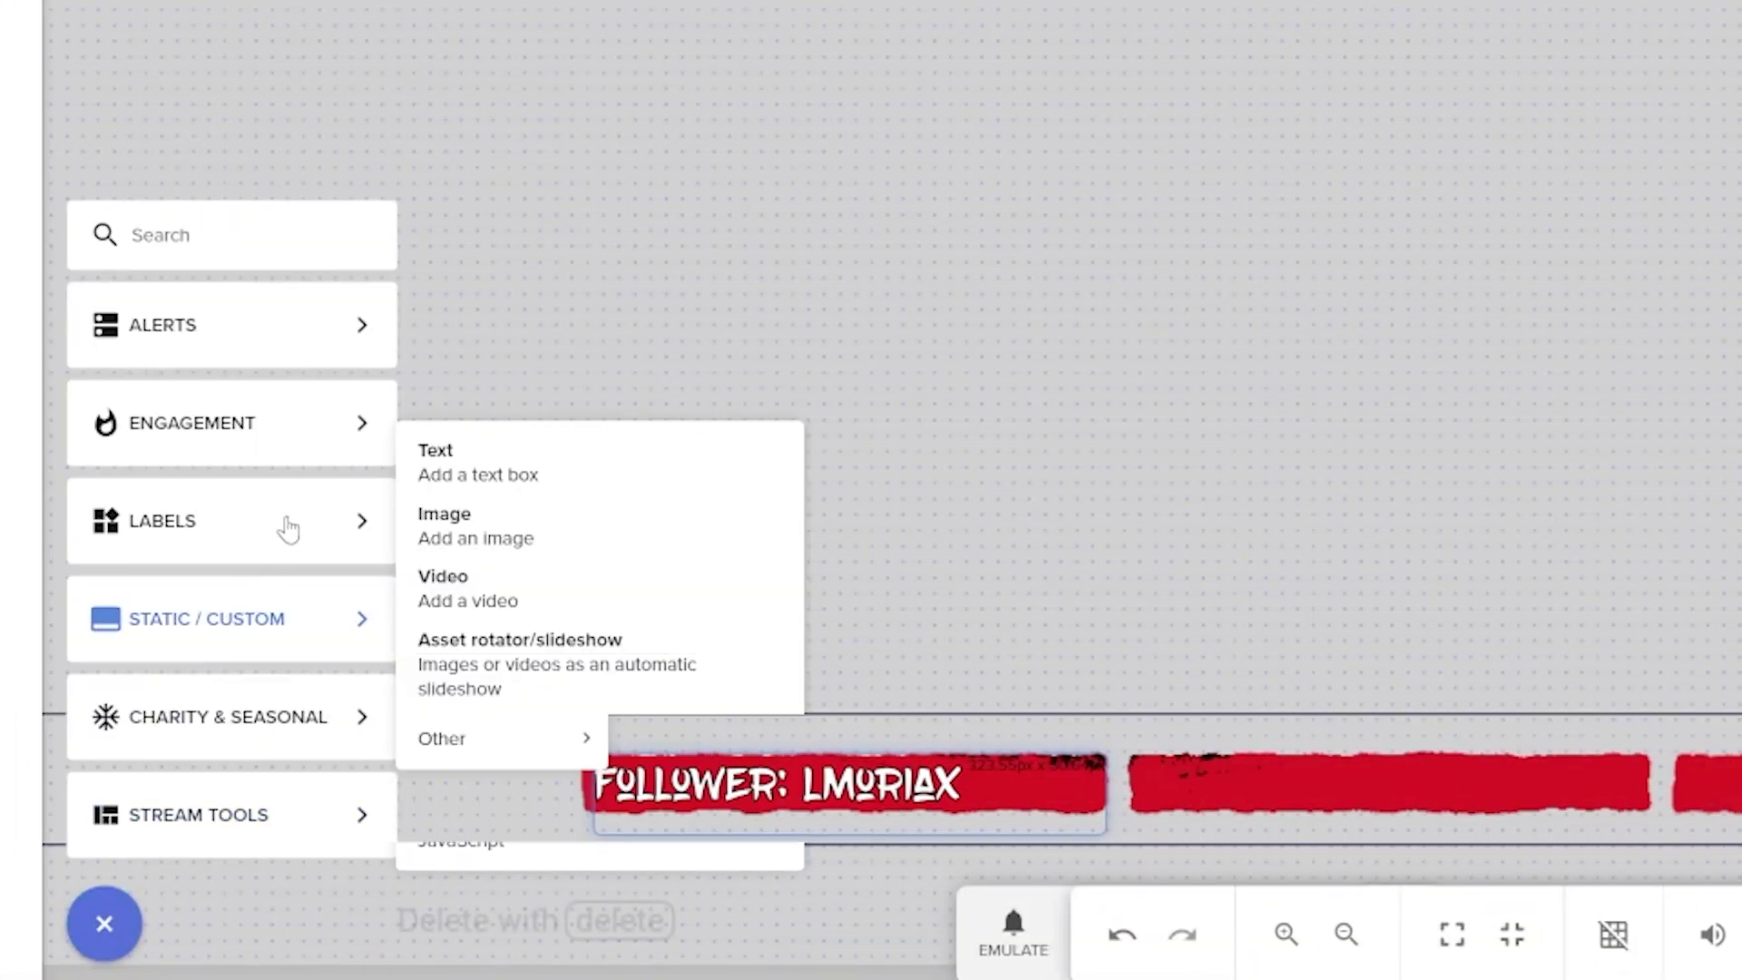
{"action": "mouse_move", "coordinate": [390, 521]}
{"action": "mouse_move", "coordinate": [521, 550]}
{"action": "mouse_move", "coordinate": [555, 510]}
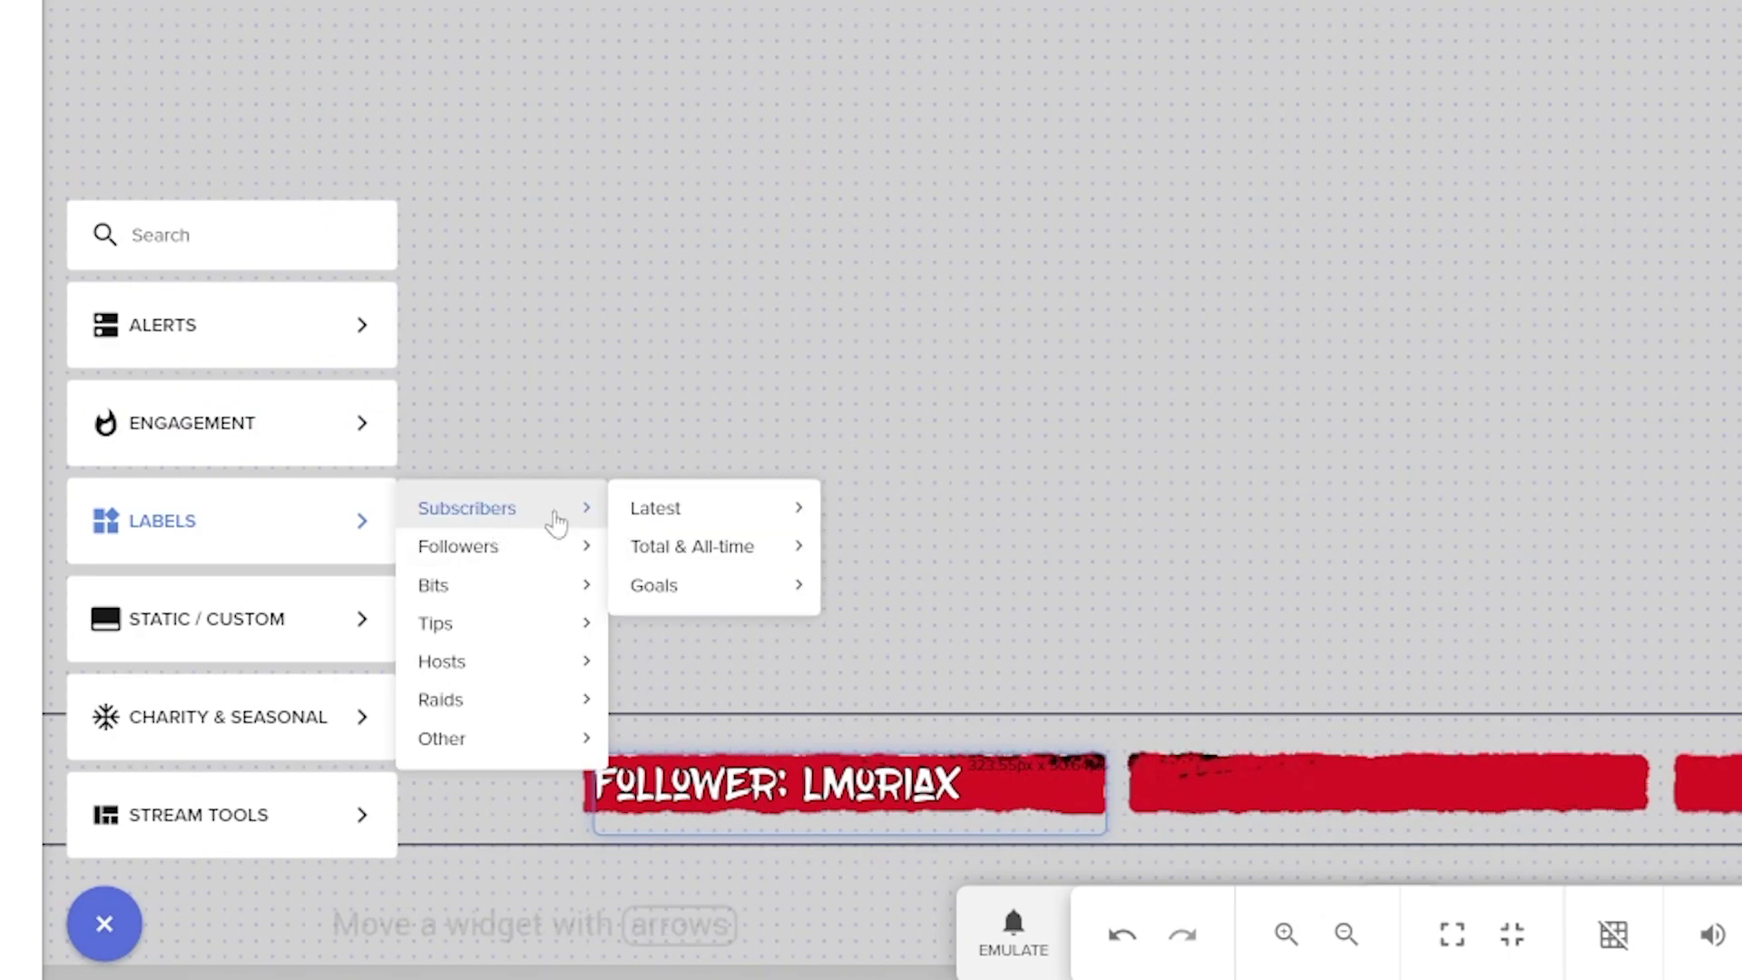
{"action": "mouse_move", "coordinate": [790, 510]}
{"action": "left_click", "coordinate": [910, 516]}
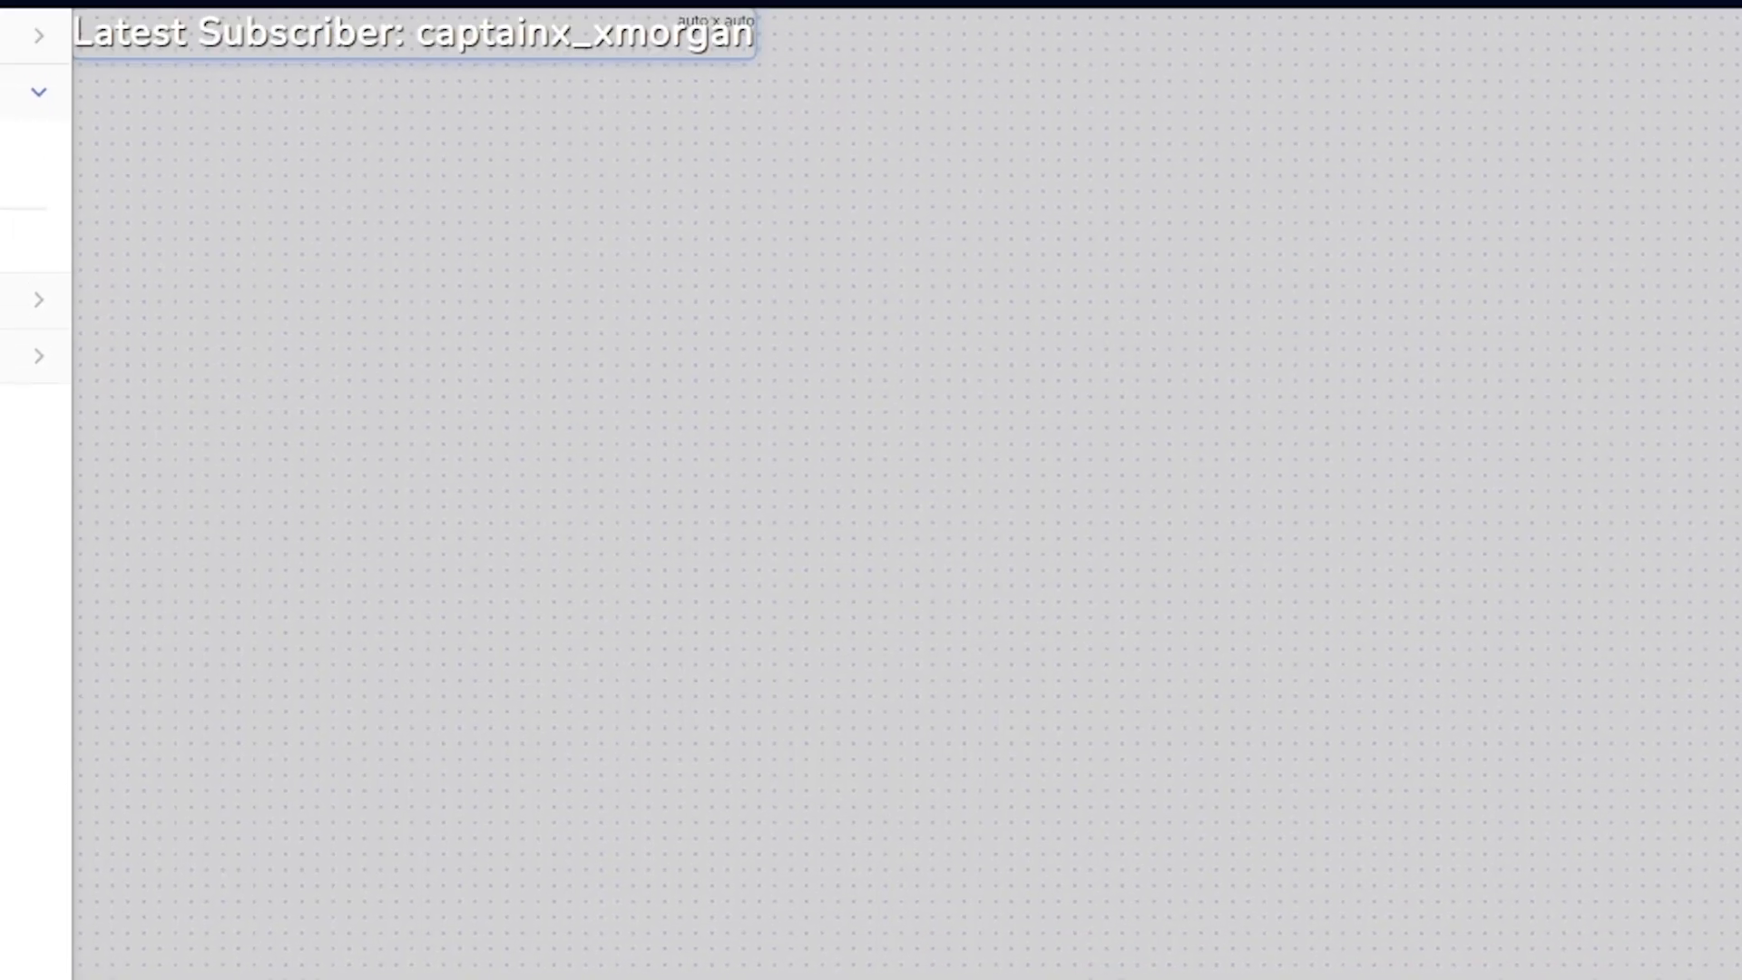
Move the subscriber label onto the middle red bar and resize its box to fit the bar.
{"action": "left_click_drag", "start_coordinate": [230, 14], "coordinate": [856, 740]}
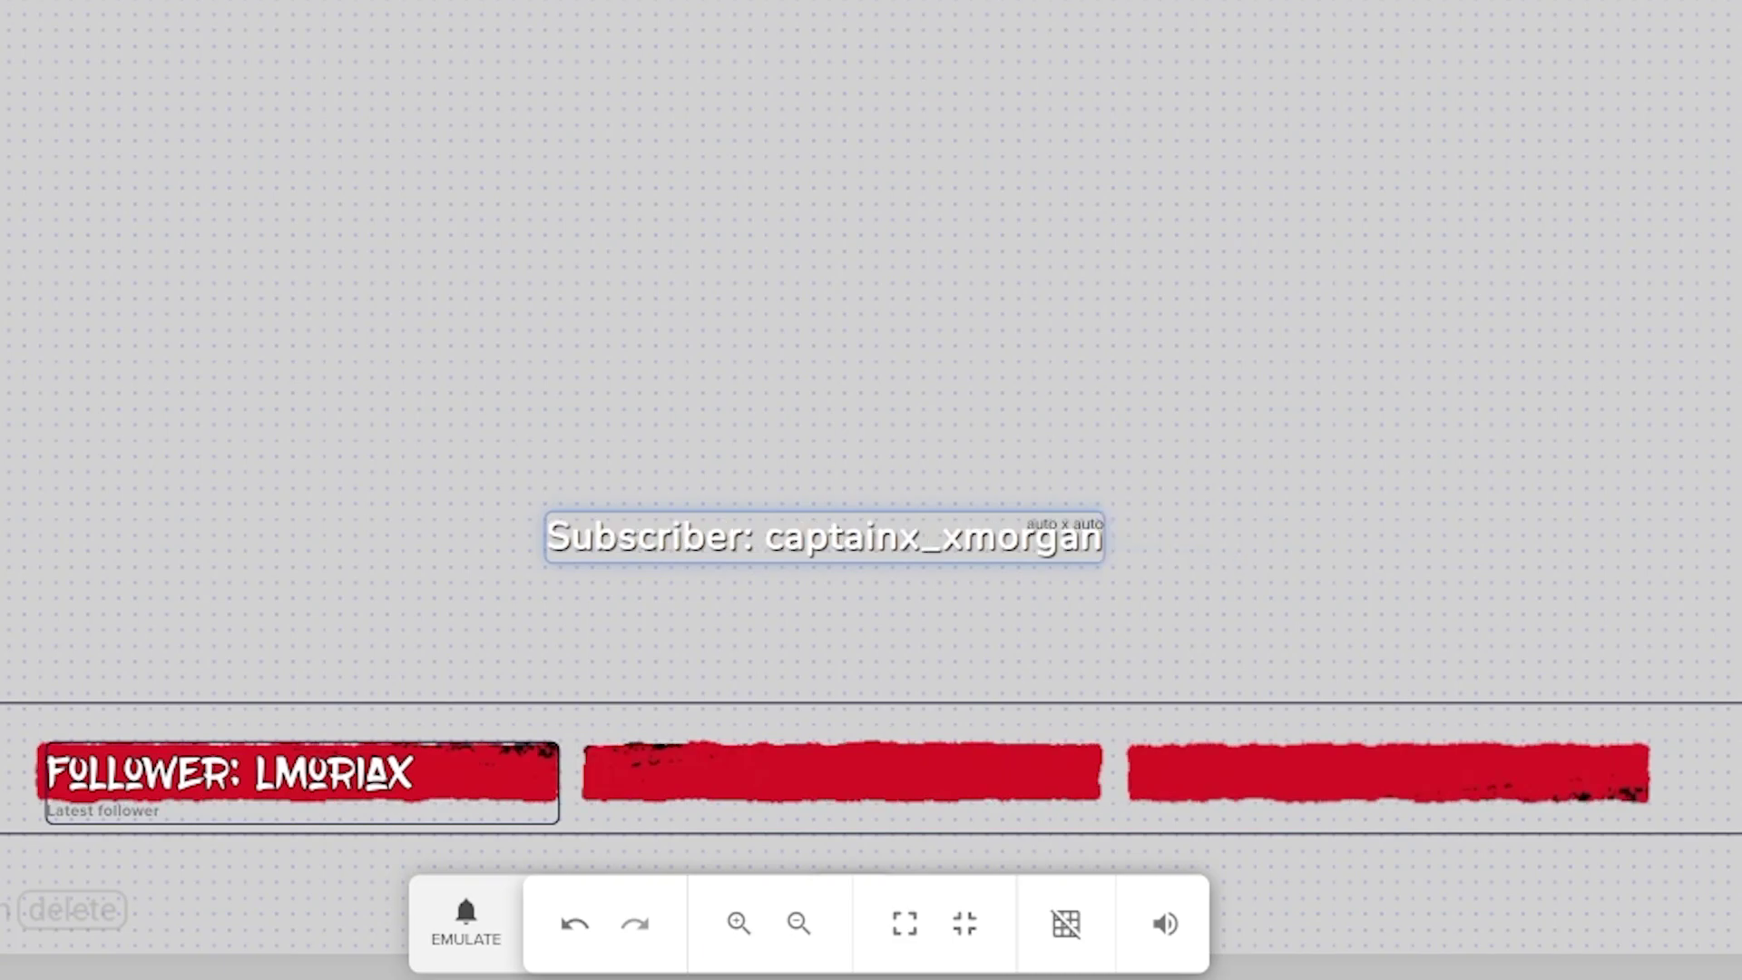
{"action": "left_click_drag", "start_coordinate": [1186, 734], "coordinate": [1225, 975]}
{"action": "left_click_drag", "start_coordinate": [1089, 778], "coordinate": [1097, 770]}
{"action": "left_click_drag", "start_coordinate": [792, 844], "coordinate": [792, 811]}
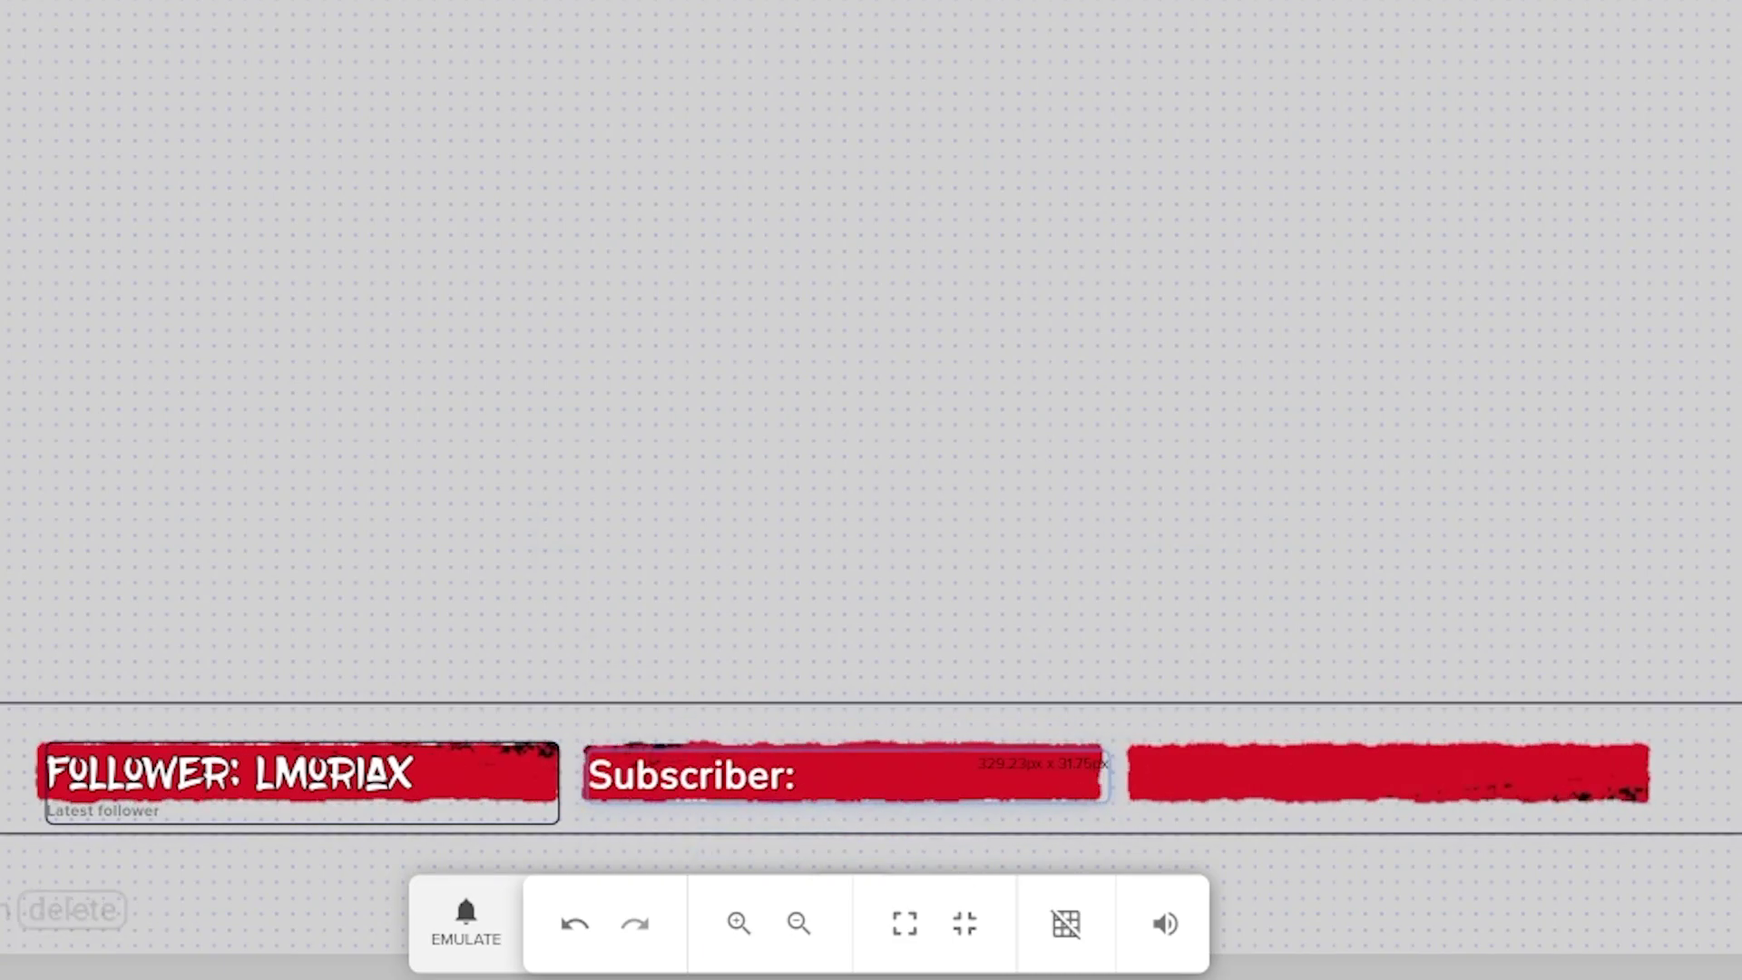
{"action": "mouse_move", "coordinate": [1104, 774]}
{"action": "left_mouse_down"}
{"action": "mouse_move", "coordinate": [1178, 768]}
{"action": "mouse_move", "coordinate": [1103, 774]}
{"action": "left_mouse_up"}
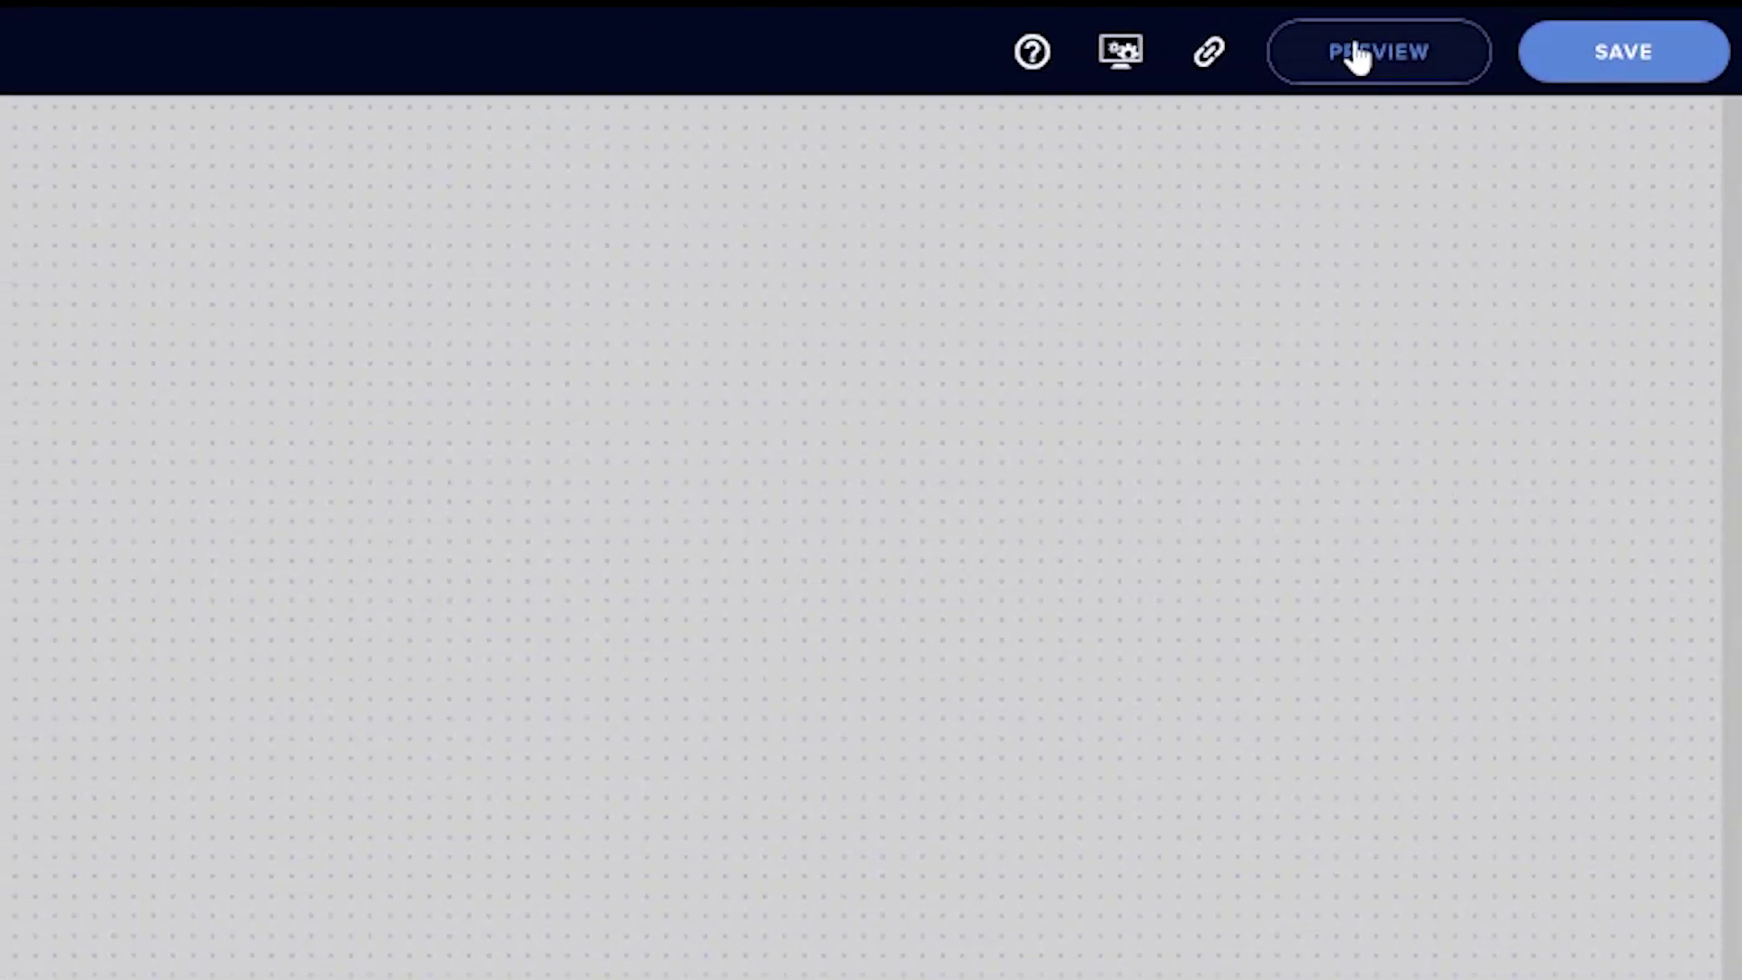
Copy the overlay's URL, switch to OBS and create a new browser source named "recent follower".
{"action": "left_click", "coordinate": [1213, 60]}
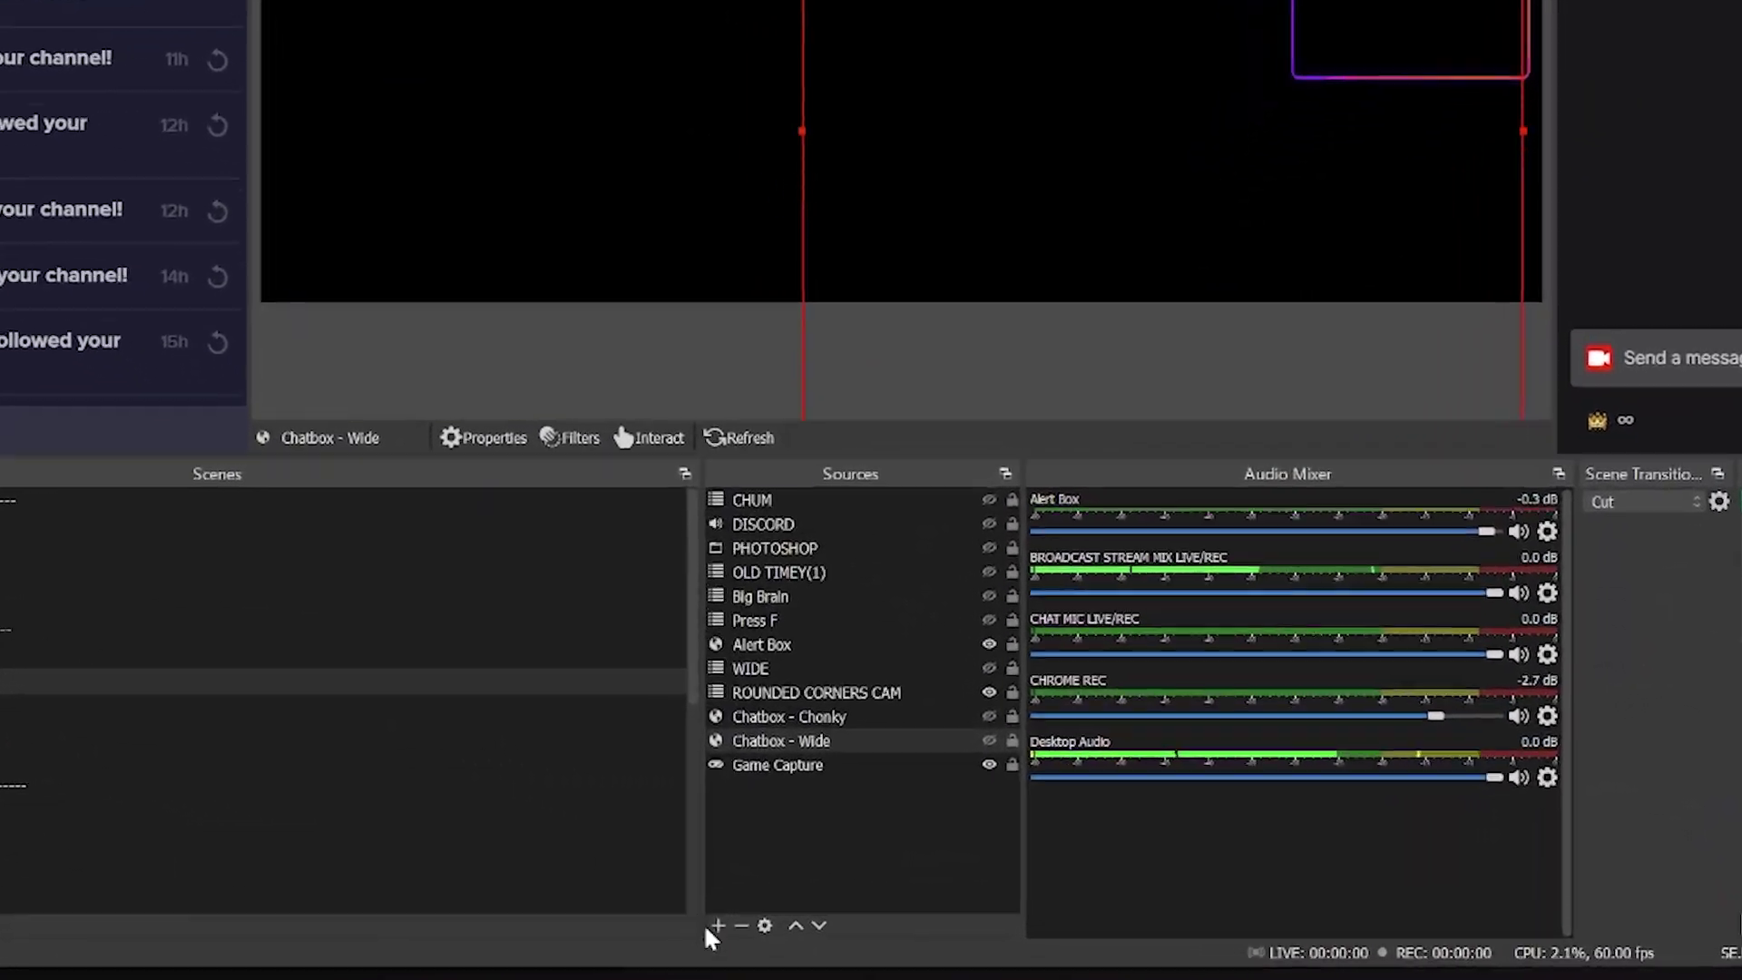
{"action": "left_click", "coordinate": [709, 924]}
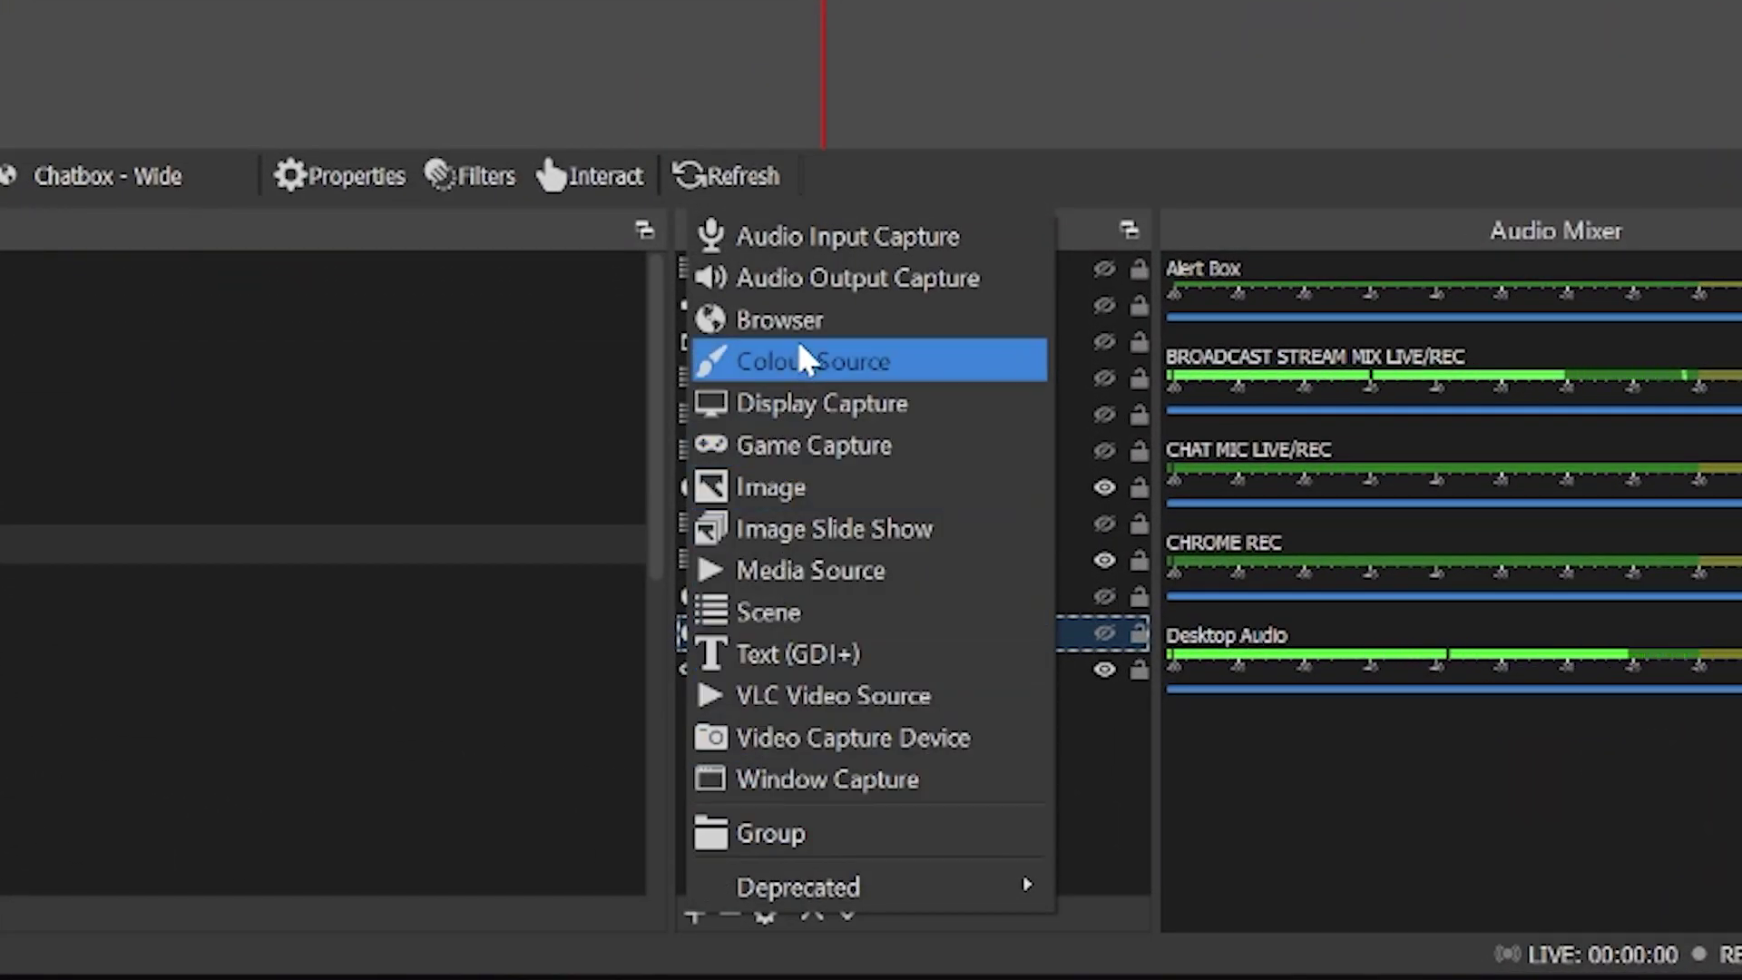
{"action": "left_click", "coordinate": [817, 325]}
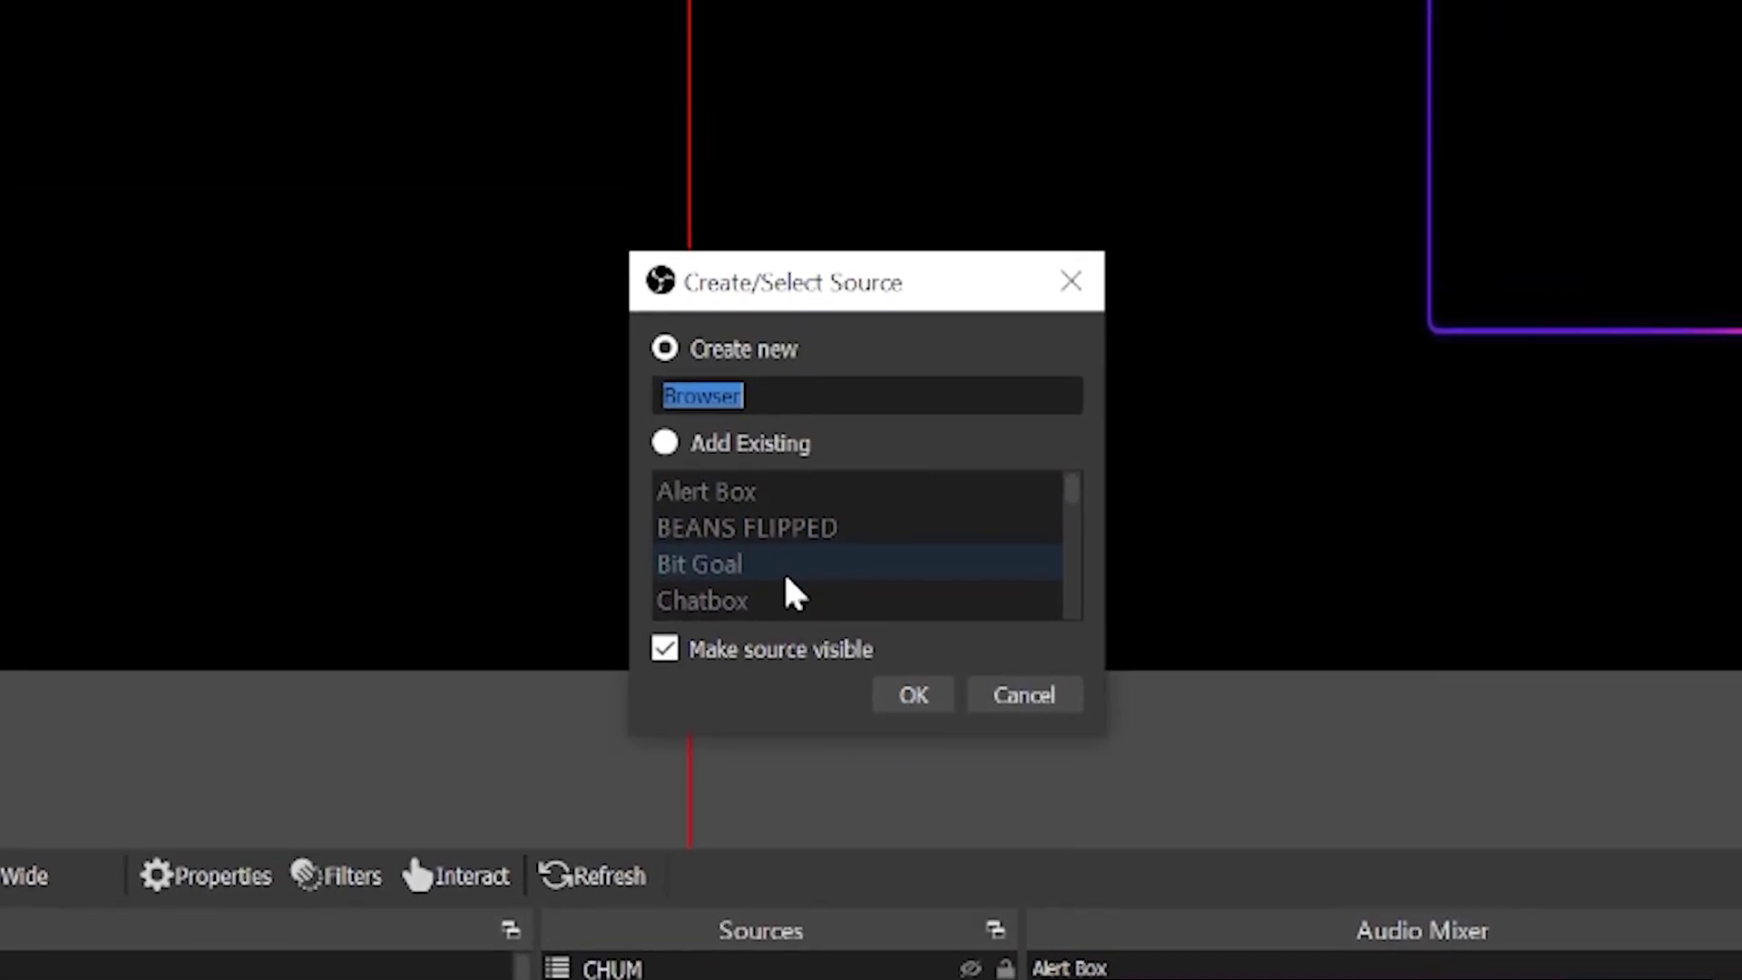
{"action": "type", "text": "recent foll"}
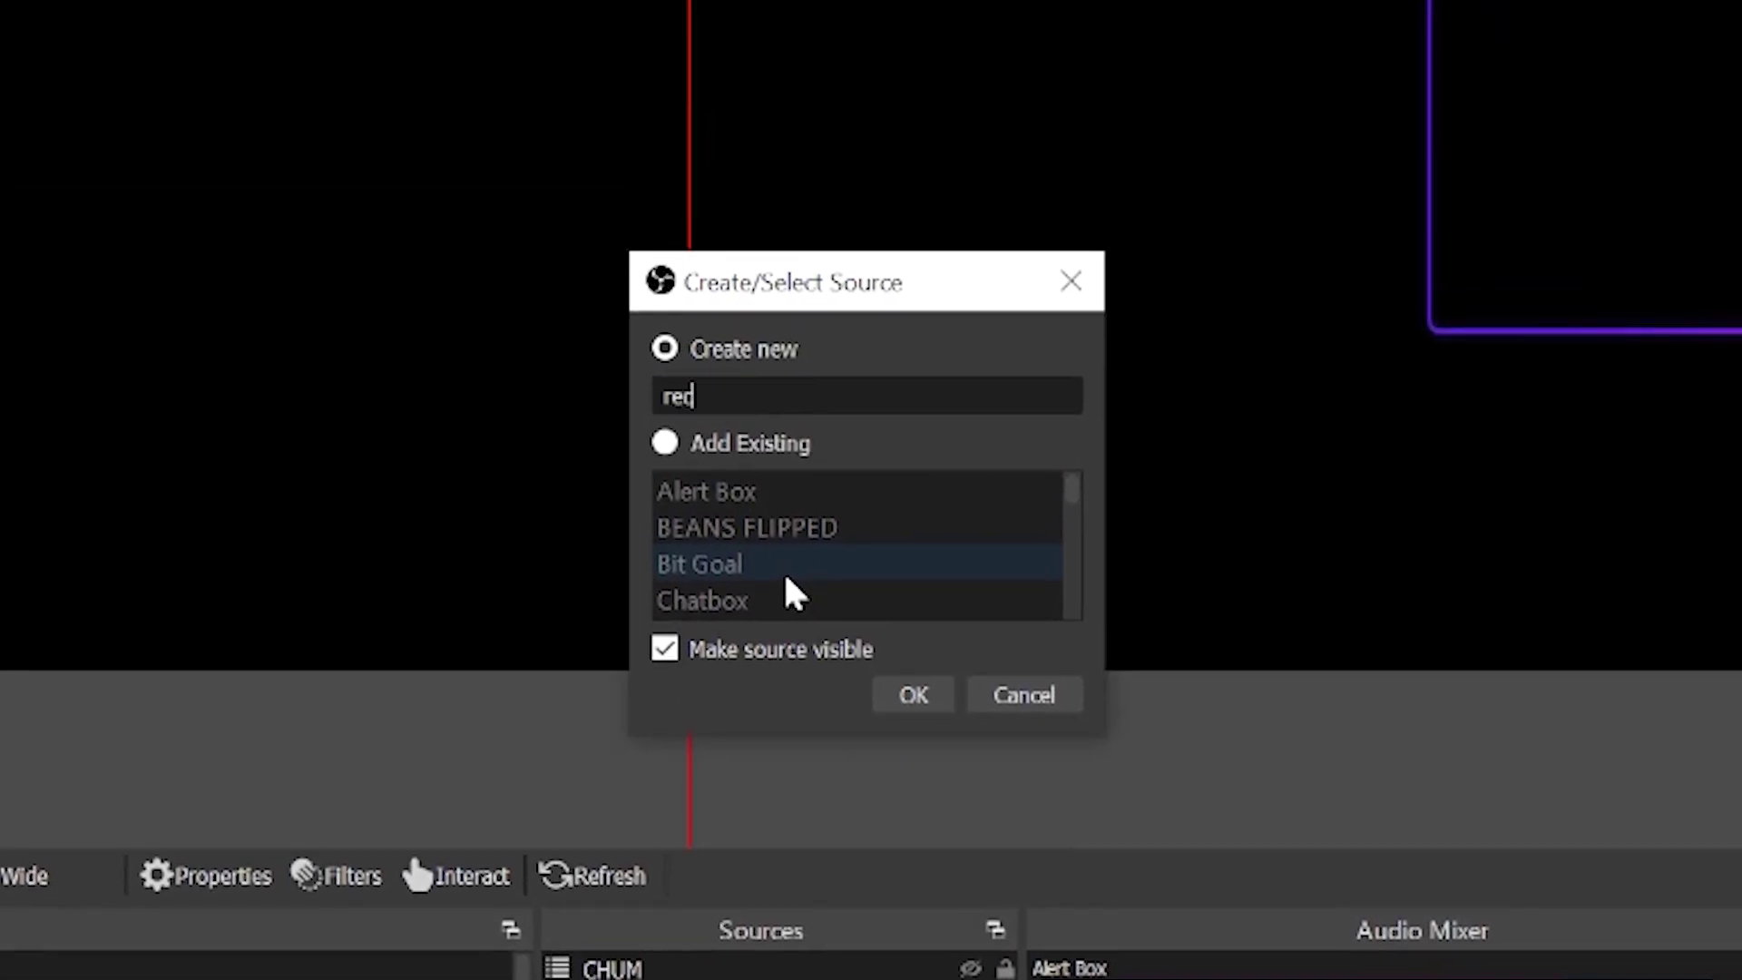
{"action": "type", "text": "ower"}
{"action": "key", "text": "Return"}
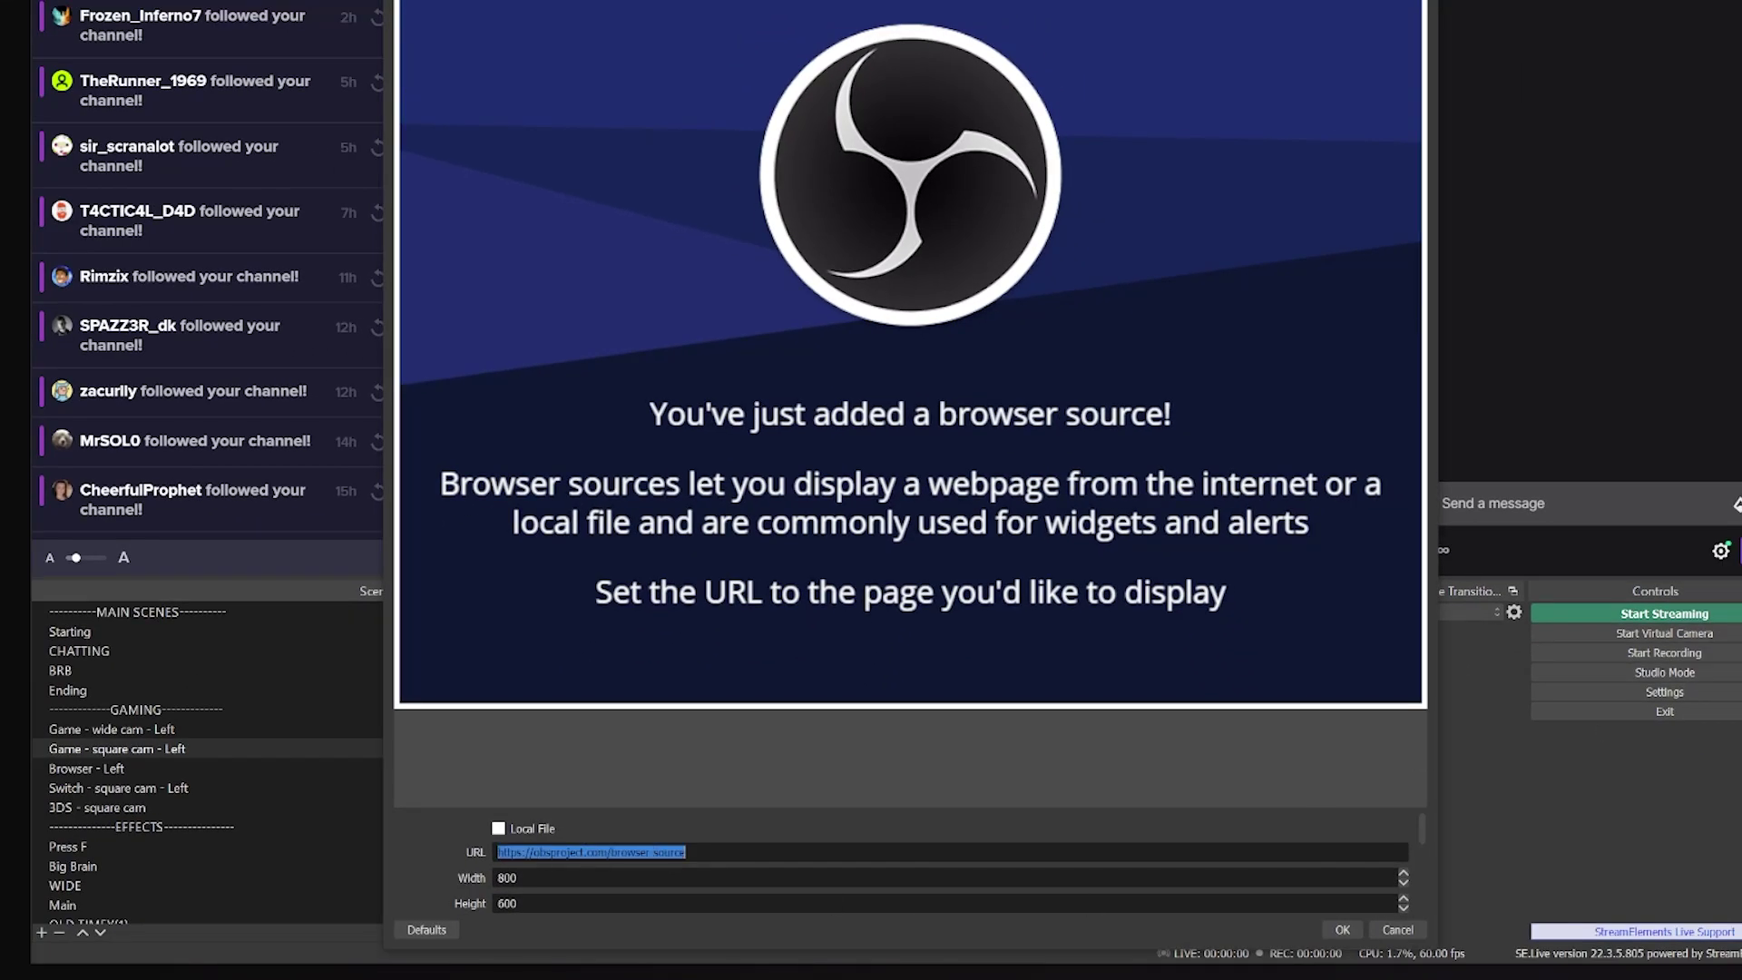
Paste the token-bearing overlay URL into the browser source, set it to 1920 by 1080, and place it first in the source order.
{"action": "key", "text": "ctrl+v"}
{"action": "scroll", "coordinate": [764, 891], "scroll_direction": "down", "scroll_amount": 1}
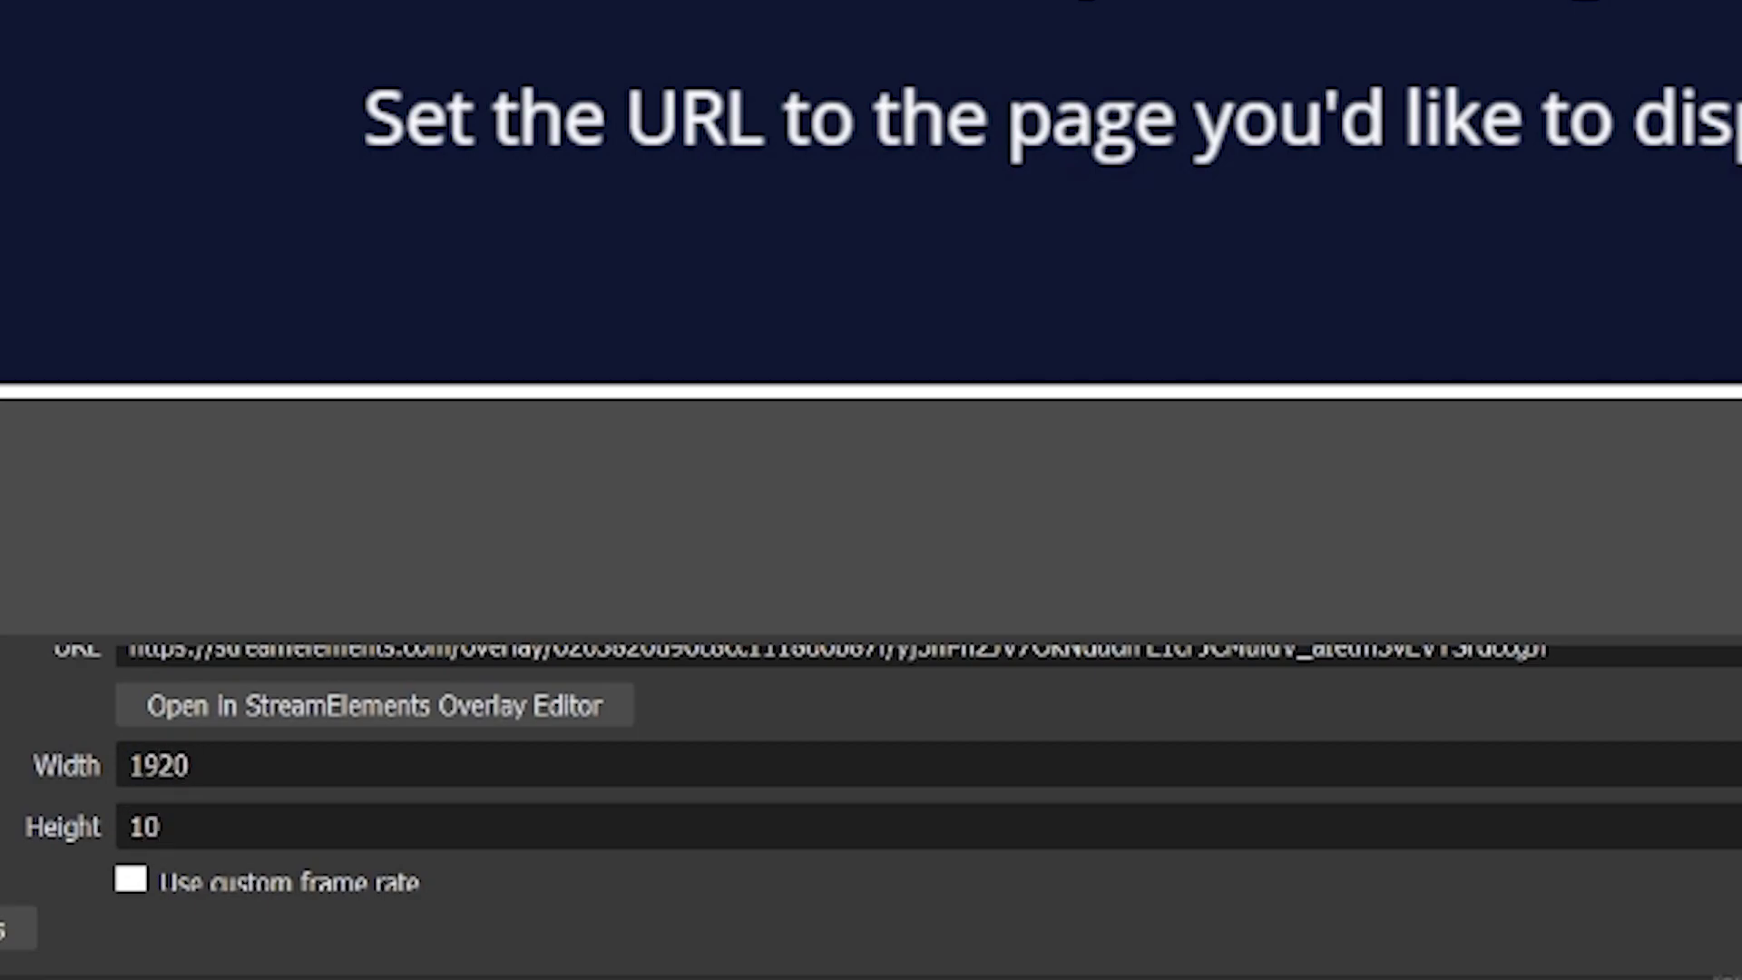
{"action": "type", "text": "80"}
{"action": "scroll", "coordinate": [1088, 771], "scroll_direction": "down", "scroll_amount": 3}
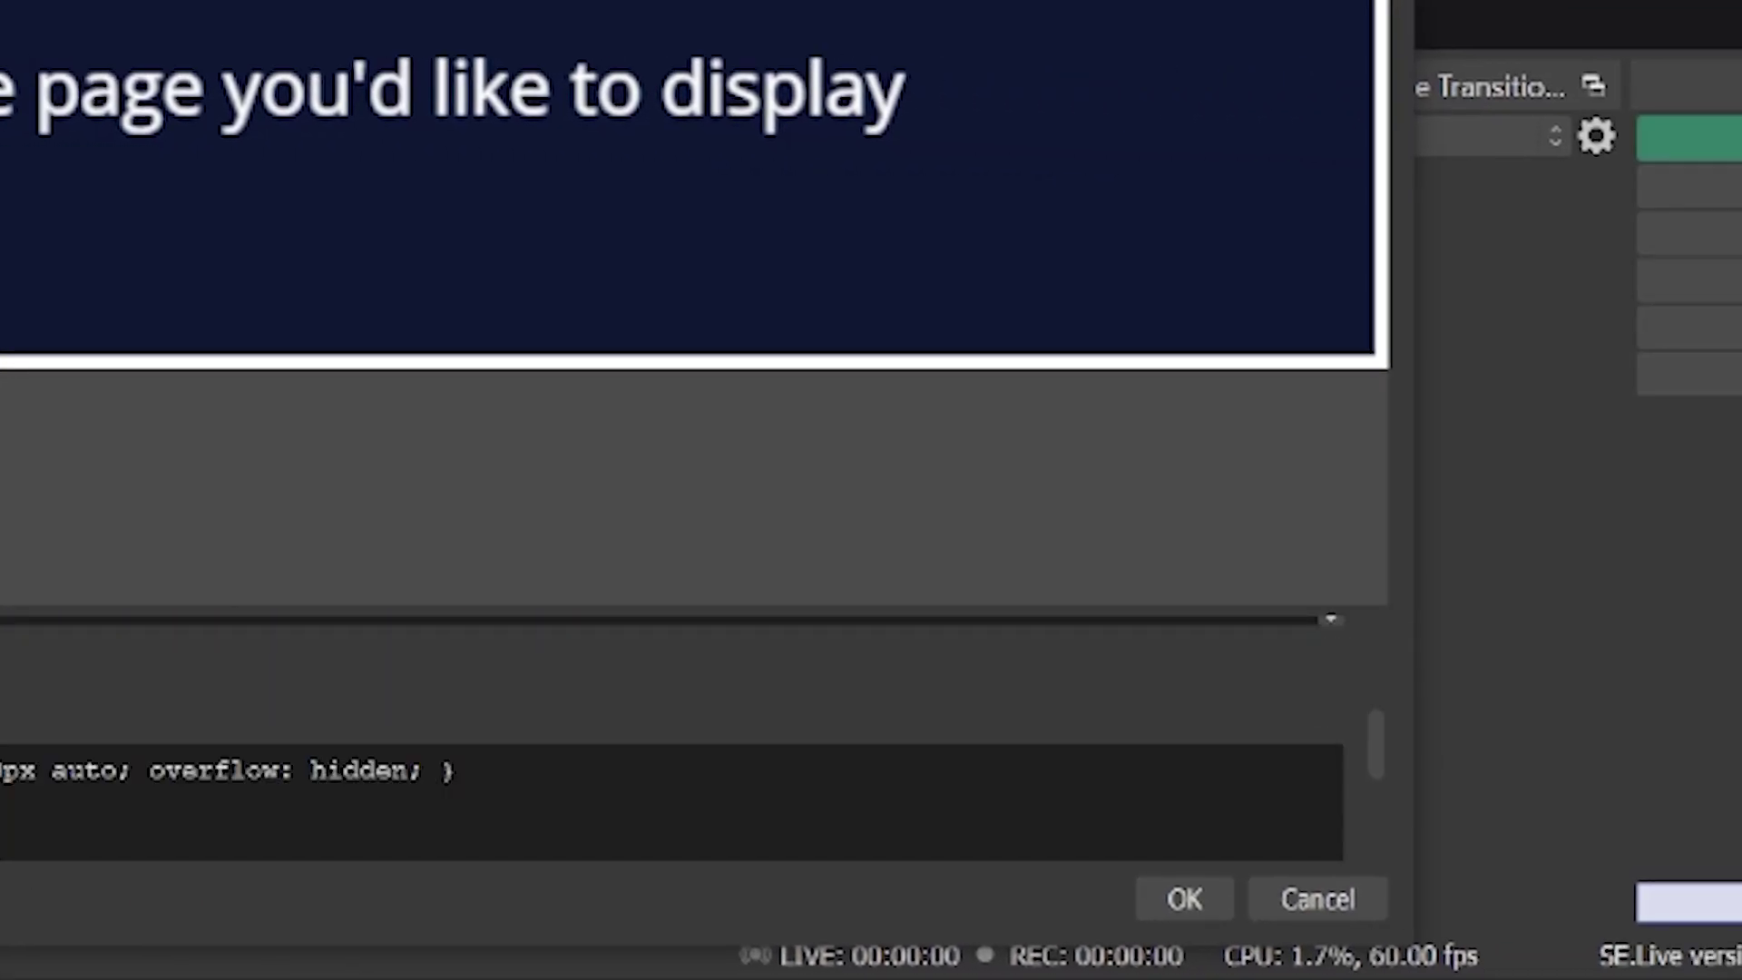
{"action": "left_click", "coordinate": [1220, 893]}
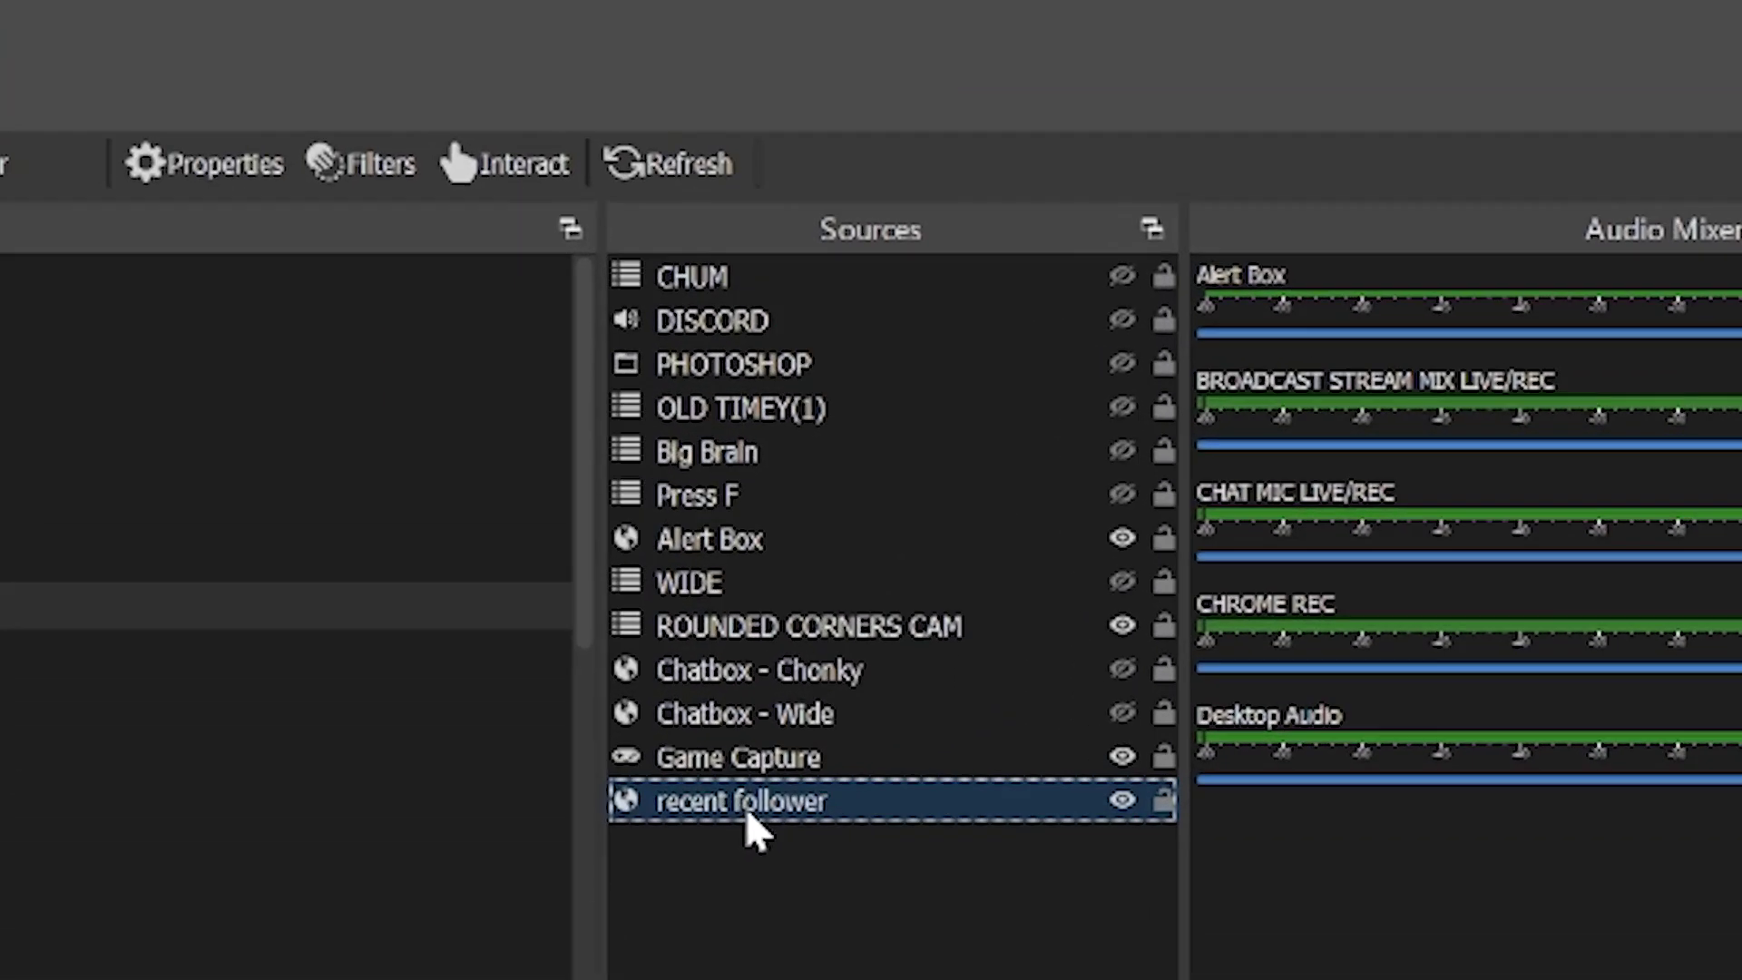
{"action": "left_click_drag", "start_coordinate": [750, 825], "coordinate": [824, 283]}
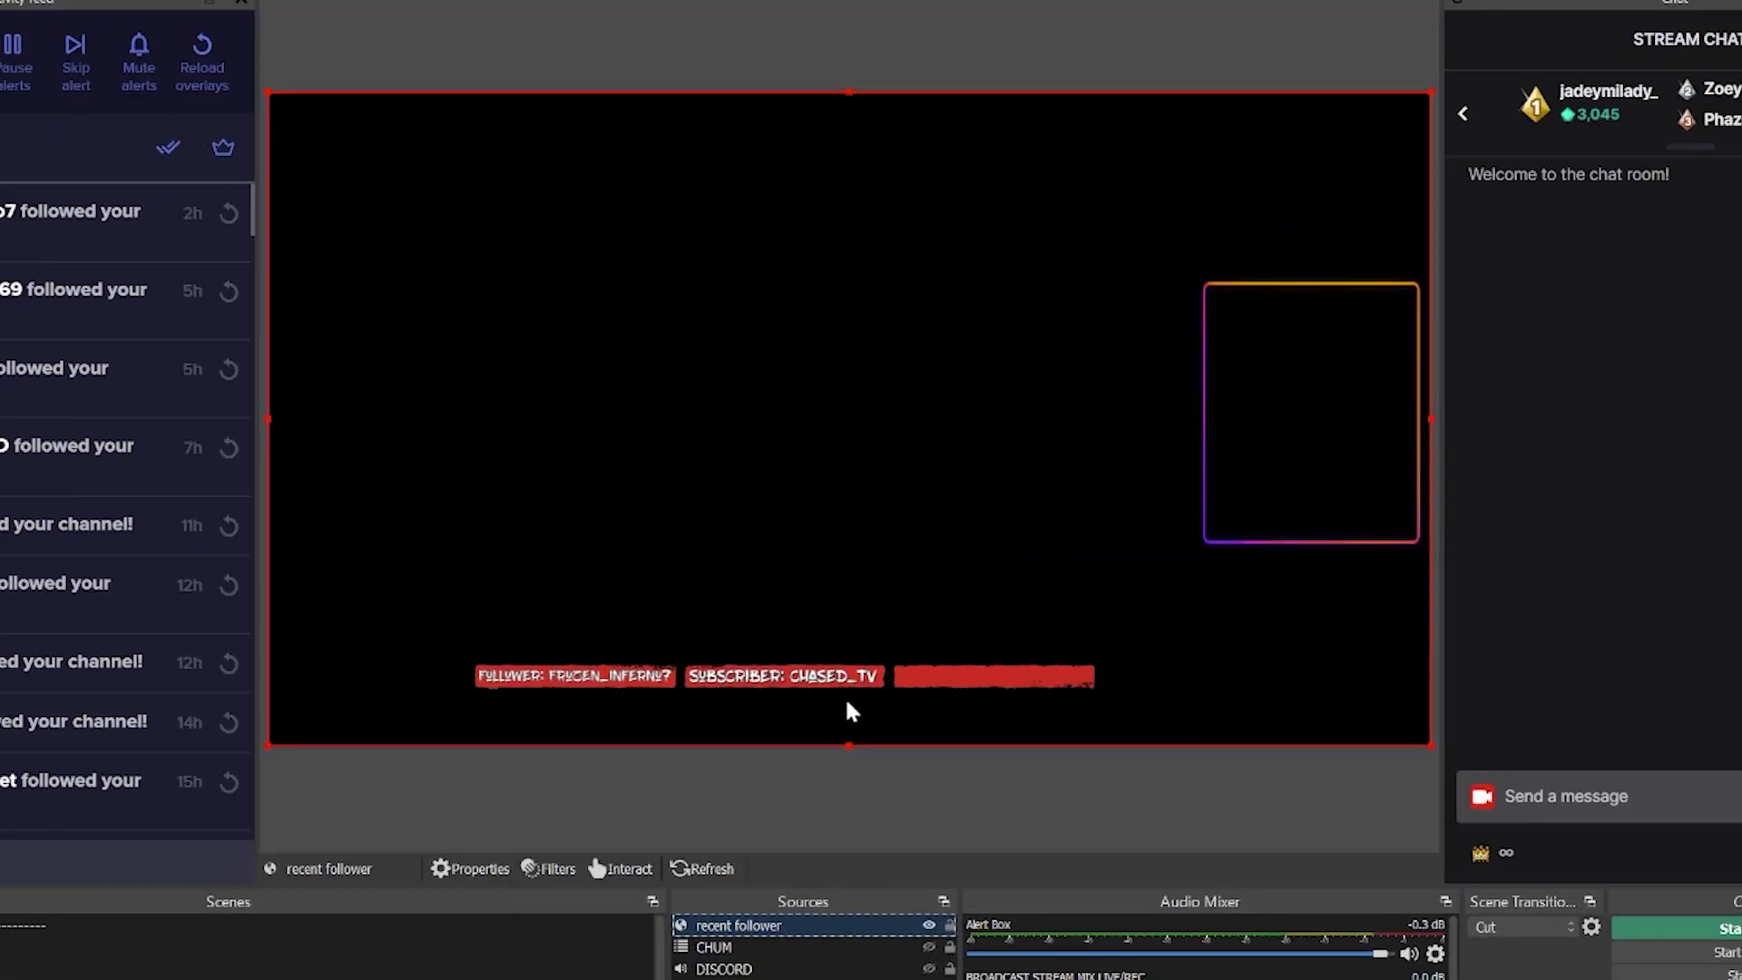
Try moving and enlarging the recent follower source towards the upper edge of the preview canvas.
{"action": "left_click_drag", "start_coordinate": [846, 695], "coordinate": [884, 291]}
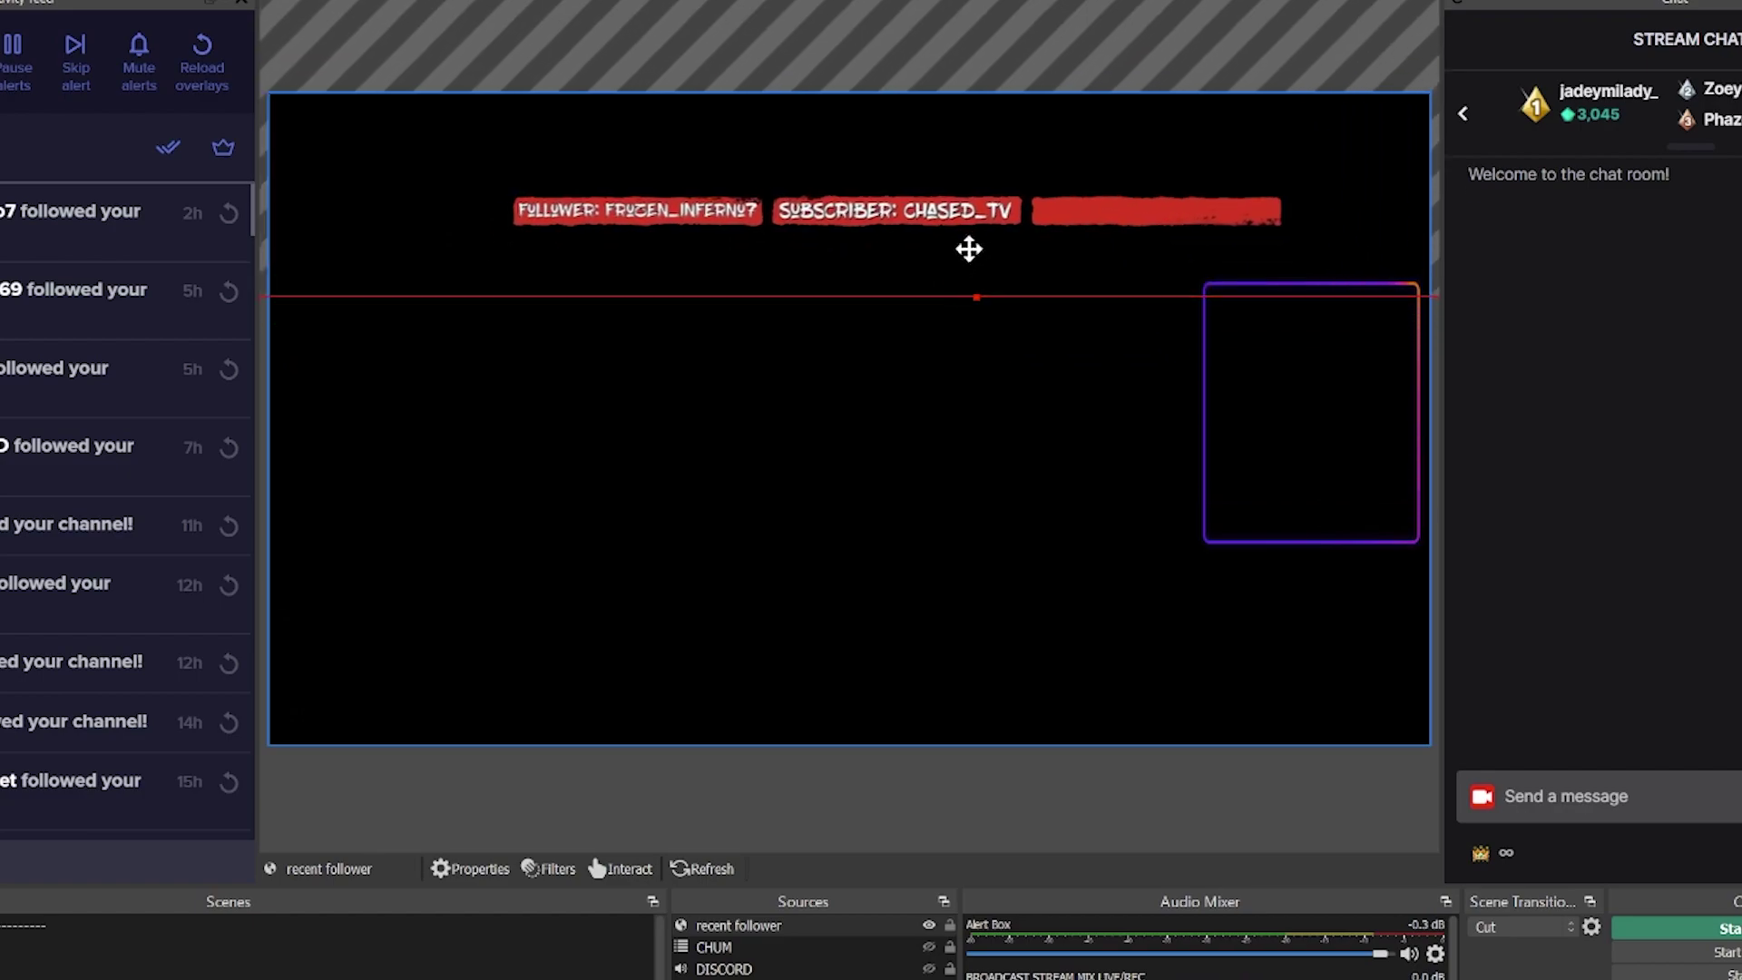
{"action": "mouse_move", "coordinate": [968, 248]}
{"action": "left_mouse_down"}
{"action": "mouse_move", "coordinate": [966, 168]}
{"action": "mouse_move", "coordinate": [972, 264]}
{"action": "left_mouse_up"}
{"action": "left_click_drag", "start_coordinate": [1050, 206], "coordinate": [993, 170]}
Fit the recent follower source to the screen with its transform options.
{"action": "right_click", "coordinate": [994, 169]}
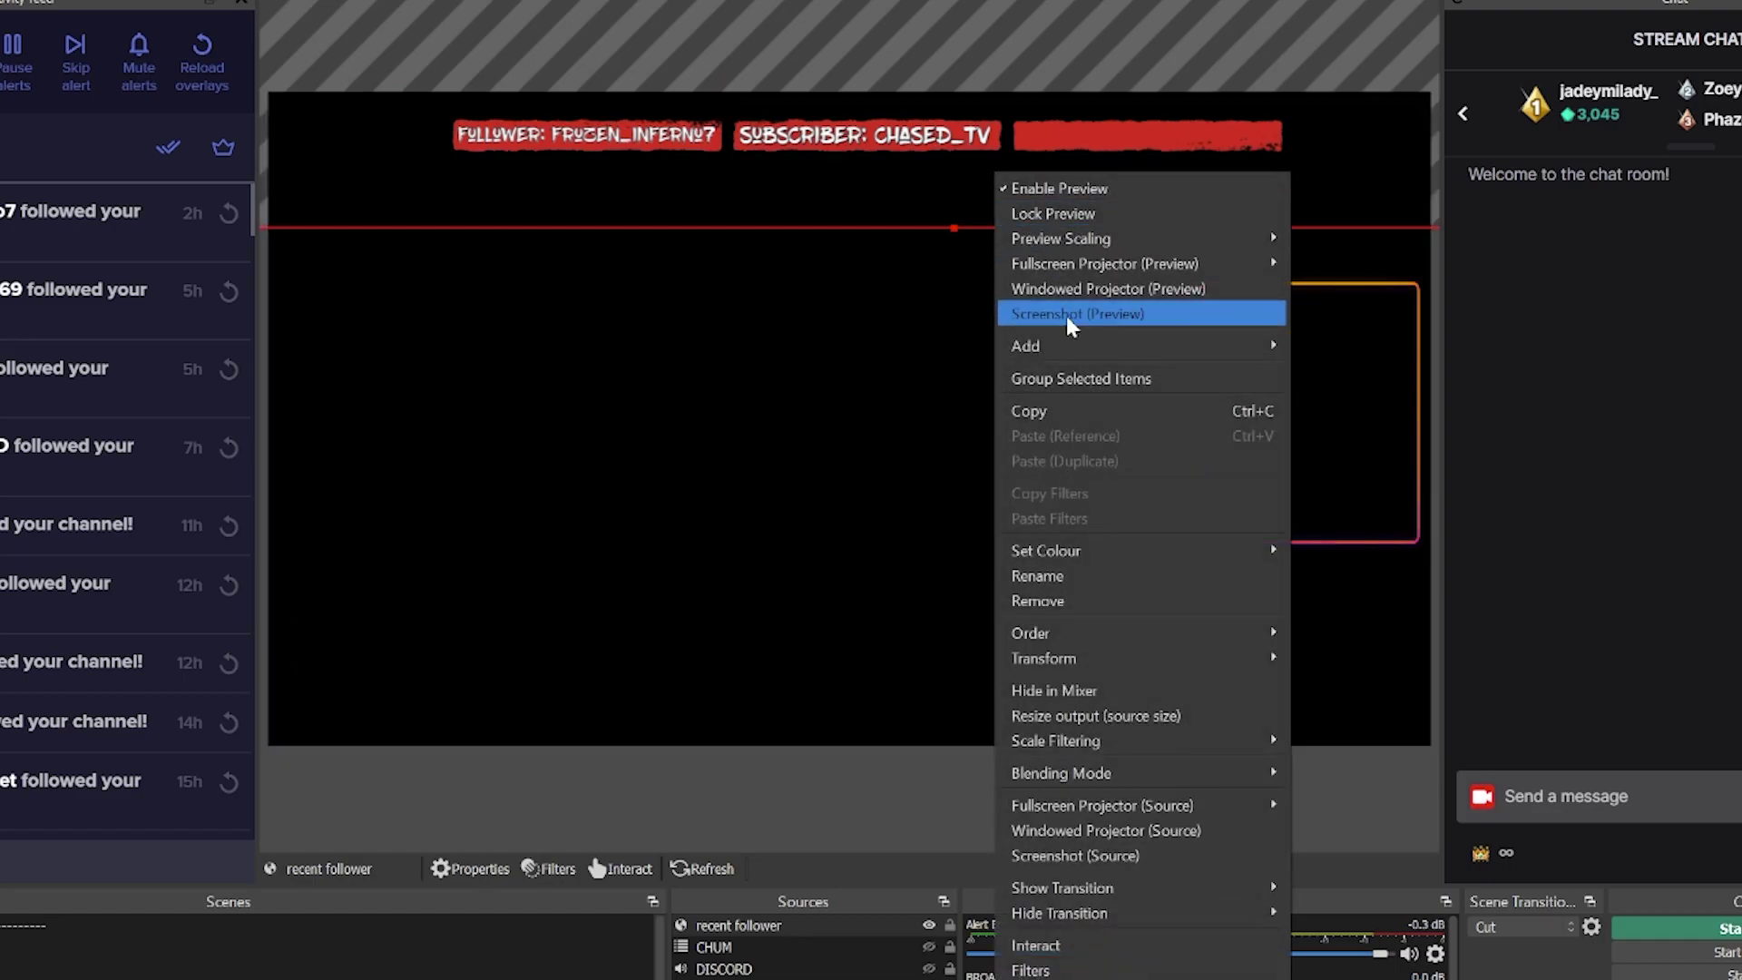
{"action": "mouse_move", "coordinate": [1264, 667]}
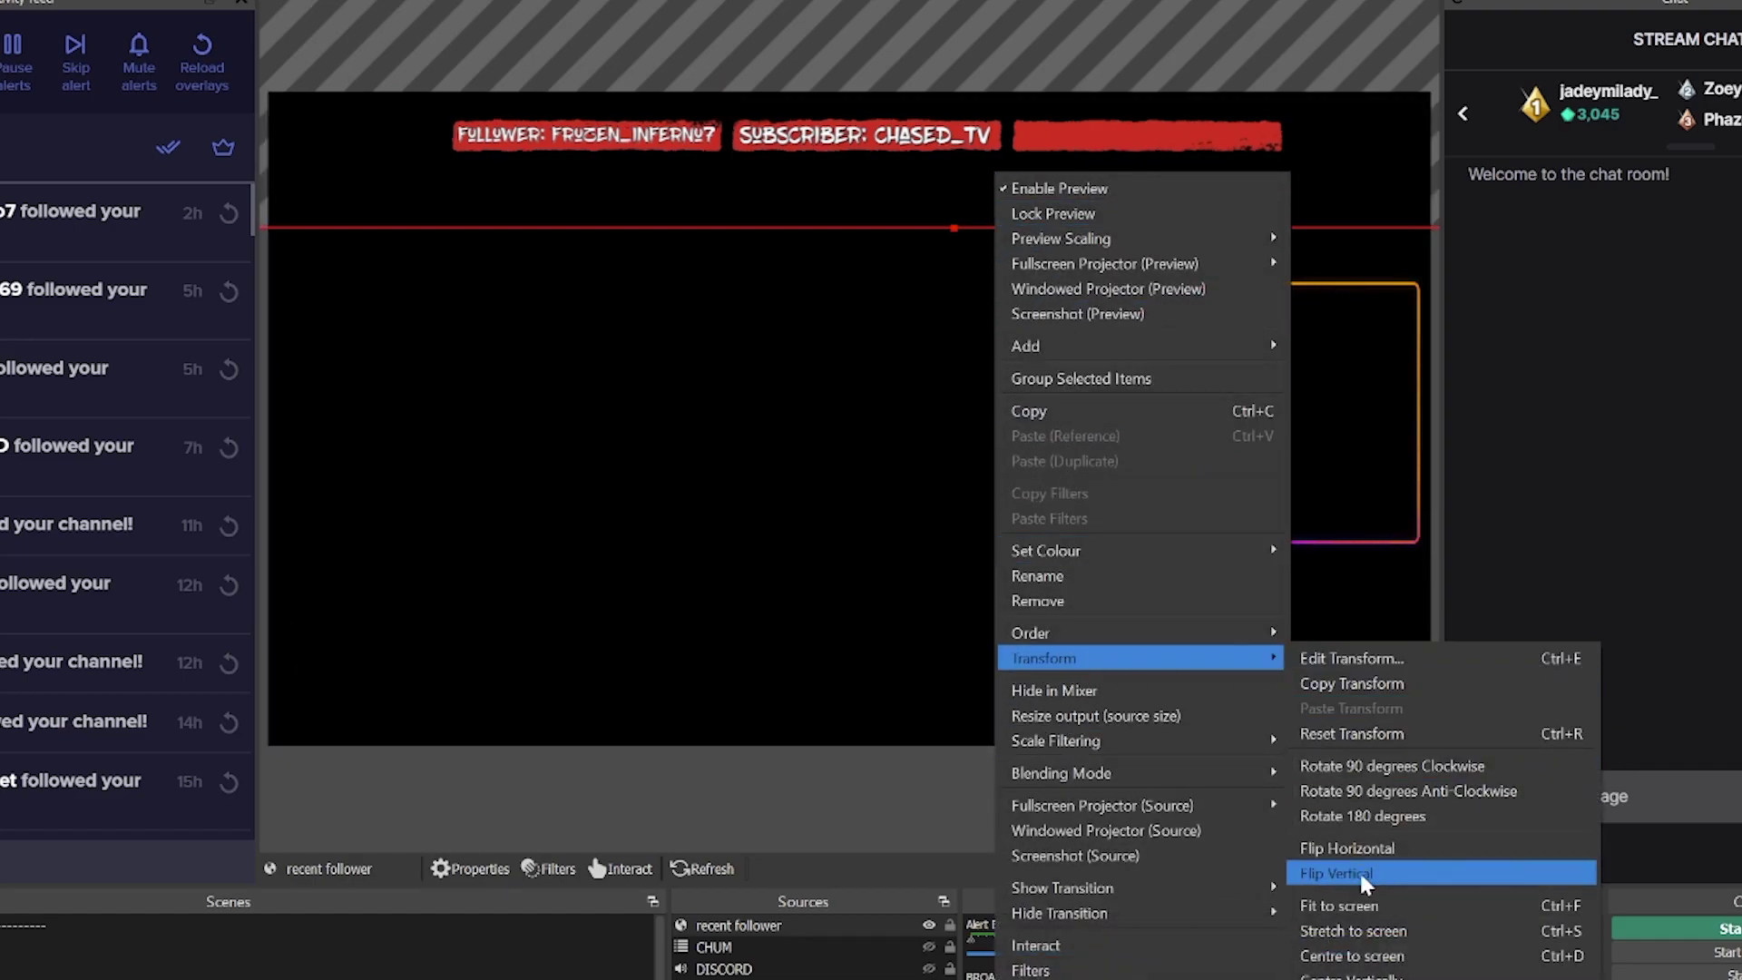
{"action": "left_click", "coordinate": [1366, 907]}
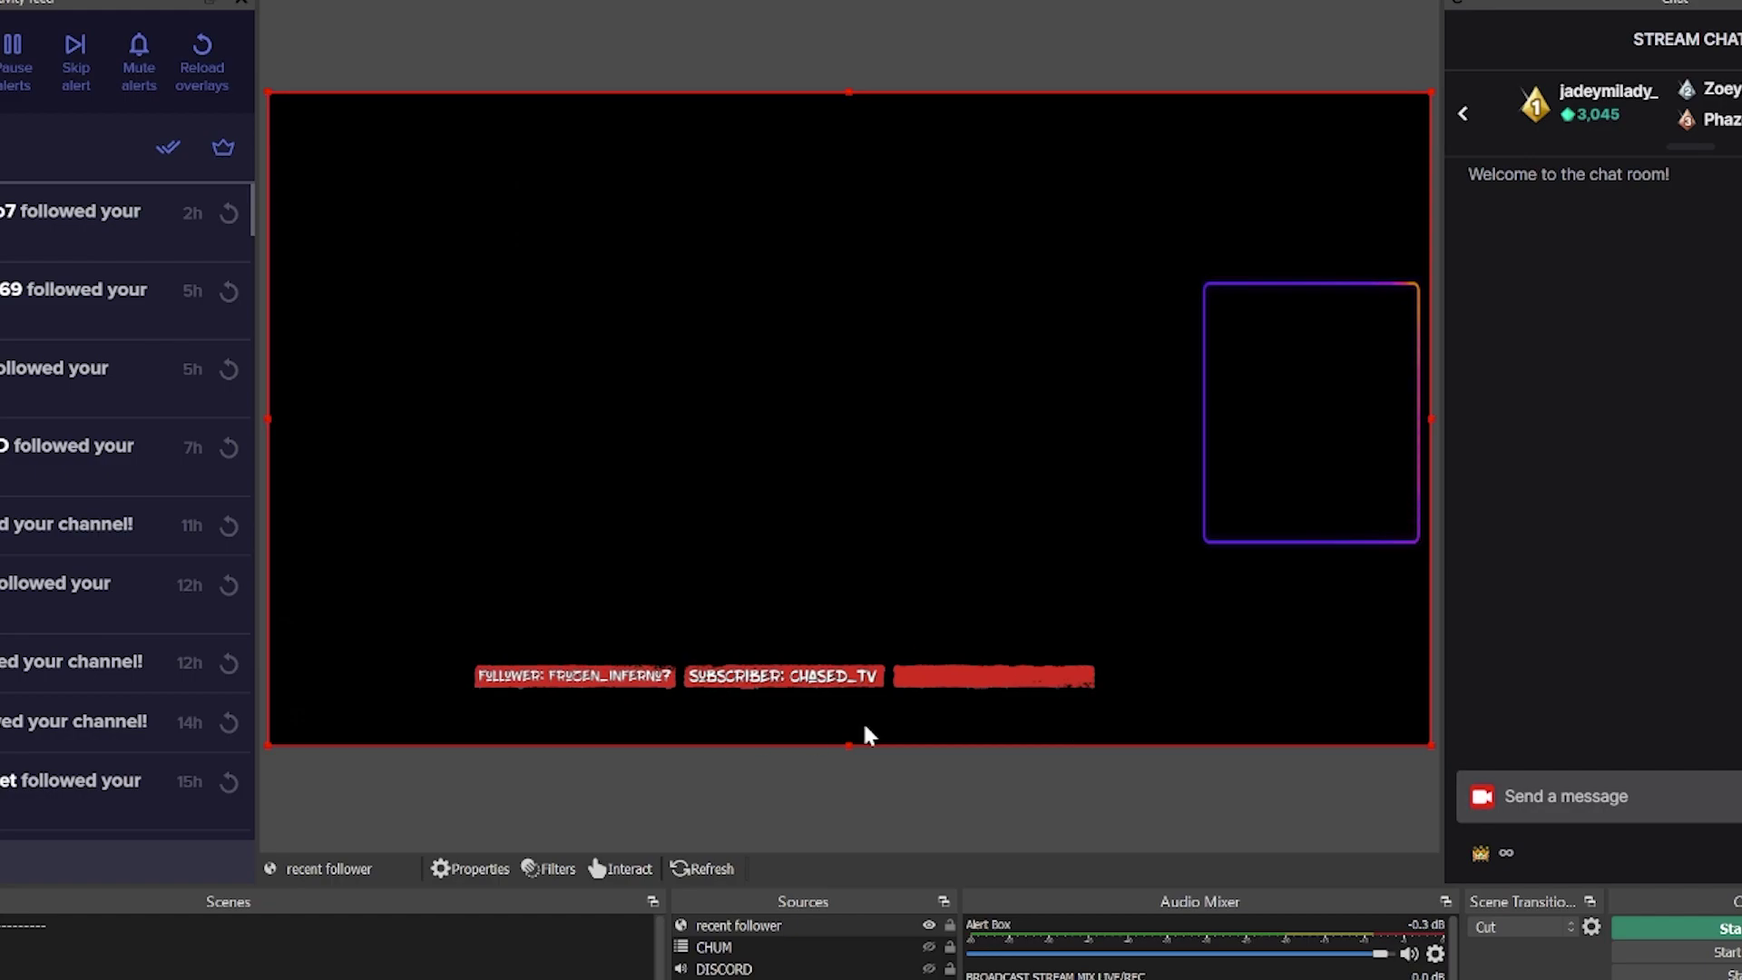
{"action": "mouse_move", "coordinate": [846, 748]}
{"action": "left_mouse_down"}
{"action": "mouse_move", "coordinate": [855, 793]}
{"action": "mouse_move", "coordinate": [890, 747]}
{"action": "left_mouse_up"}
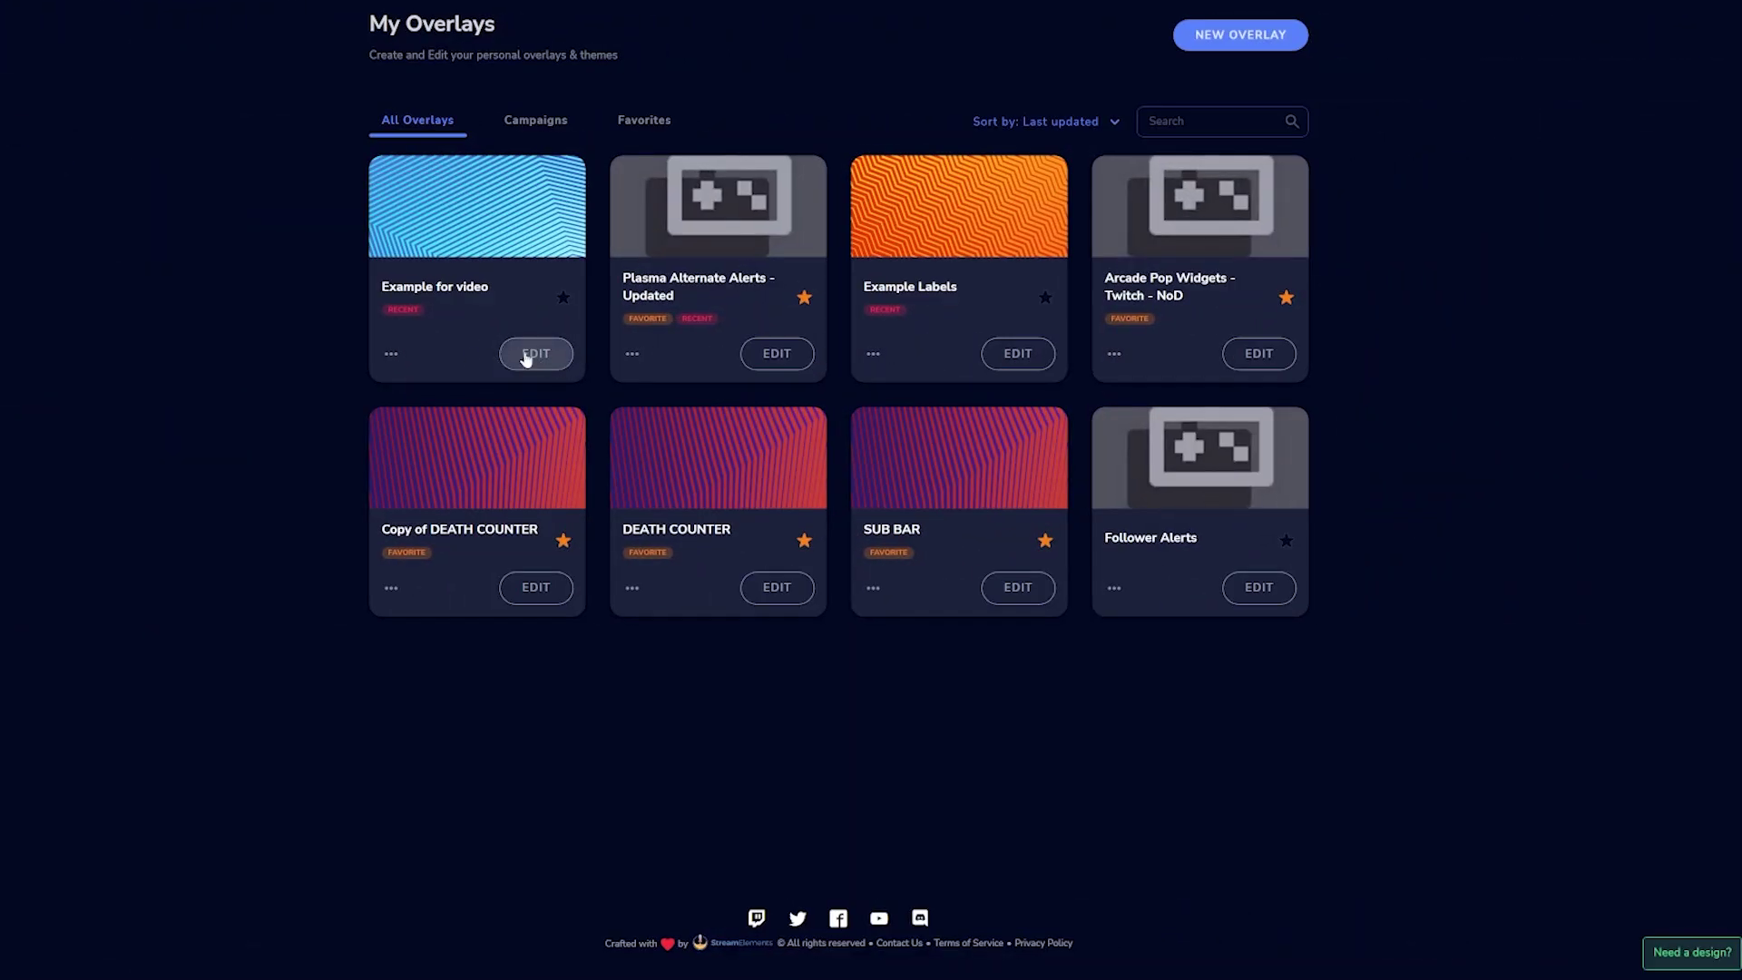
Open the "Example for video" overlay for editing in StreamElements.
{"action": "left_click", "coordinate": [529, 355]}
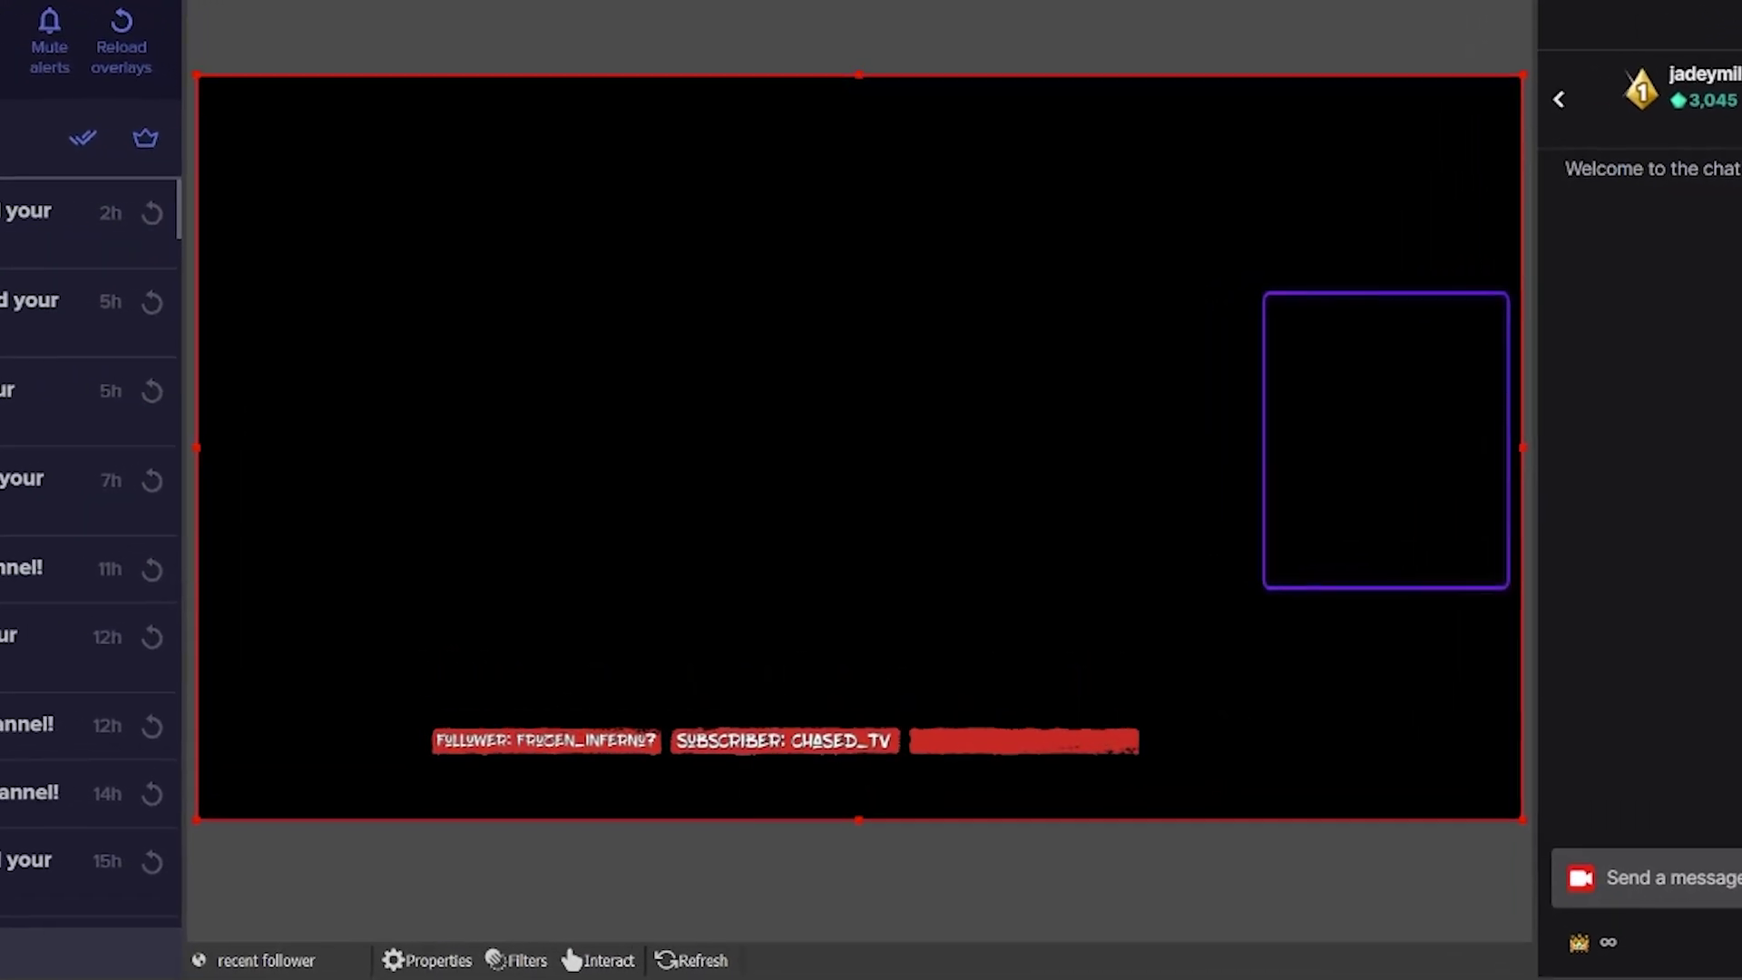
{"action": "mouse_move", "coordinate": [846, 824]}
{"action": "left_mouse_down"}
{"action": "mouse_move", "coordinate": [944, 749]}
{"action": "mouse_move", "coordinate": [899, 738]}
{"action": "mouse_move", "coordinate": [929, 746]}
{"action": "mouse_move", "coordinate": [907, 758]}
{"action": "mouse_move", "coordinate": [922, 770]}
{"action": "mouse_move", "coordinate": [1143, 786]}
{"action": "mouse_move", "coordinate": [1268, 669]}
{"action": "mouse_move", "coordinate": [1564, 668]}
{"action": "mouse_move", "coordinate": [1579, 683]}
{"action": "mouse_move", "coordinate": [1551, 815]}
{"action": "mouse_move", "coordinate": [1545, 754]}
{"action": "mouse_move", "coordinate": [941, 762]}
{"action": "mouse_move", "coordinate": [988, 327]}
{"action": "mouse_move", "coordinate": [1509, 253]}
{"action": "mouse_move", "coordinate": [1241, 238]}
{"action": "mouse_move", "coordinate": [898, 633]}
{"action": "mouse_move", "coordinate": [832, 801]}
{"action": "mouse_move", "coordinate": [833, 853]}
{"action": "mouse_move", "coordinate": [839, 815]}
{"action": "left_mouse_up"}
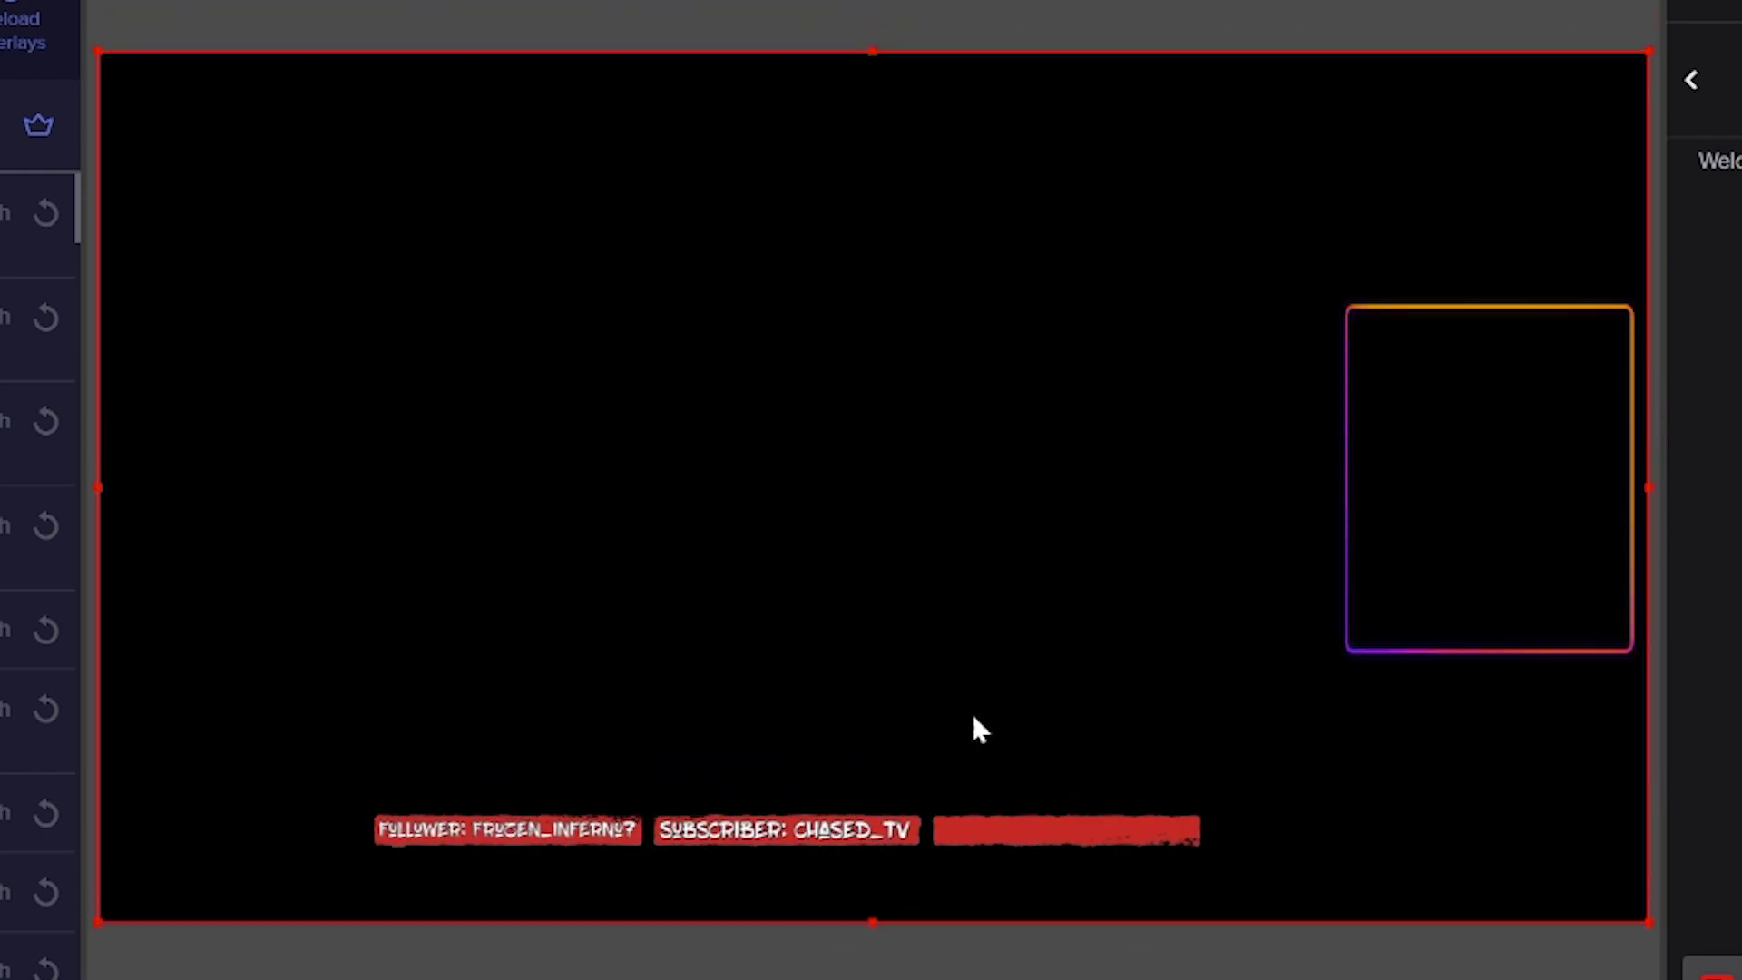
{"action": "left_click_drag", "start_coordinate": [855, 744], "coordinate": [764, 717]}
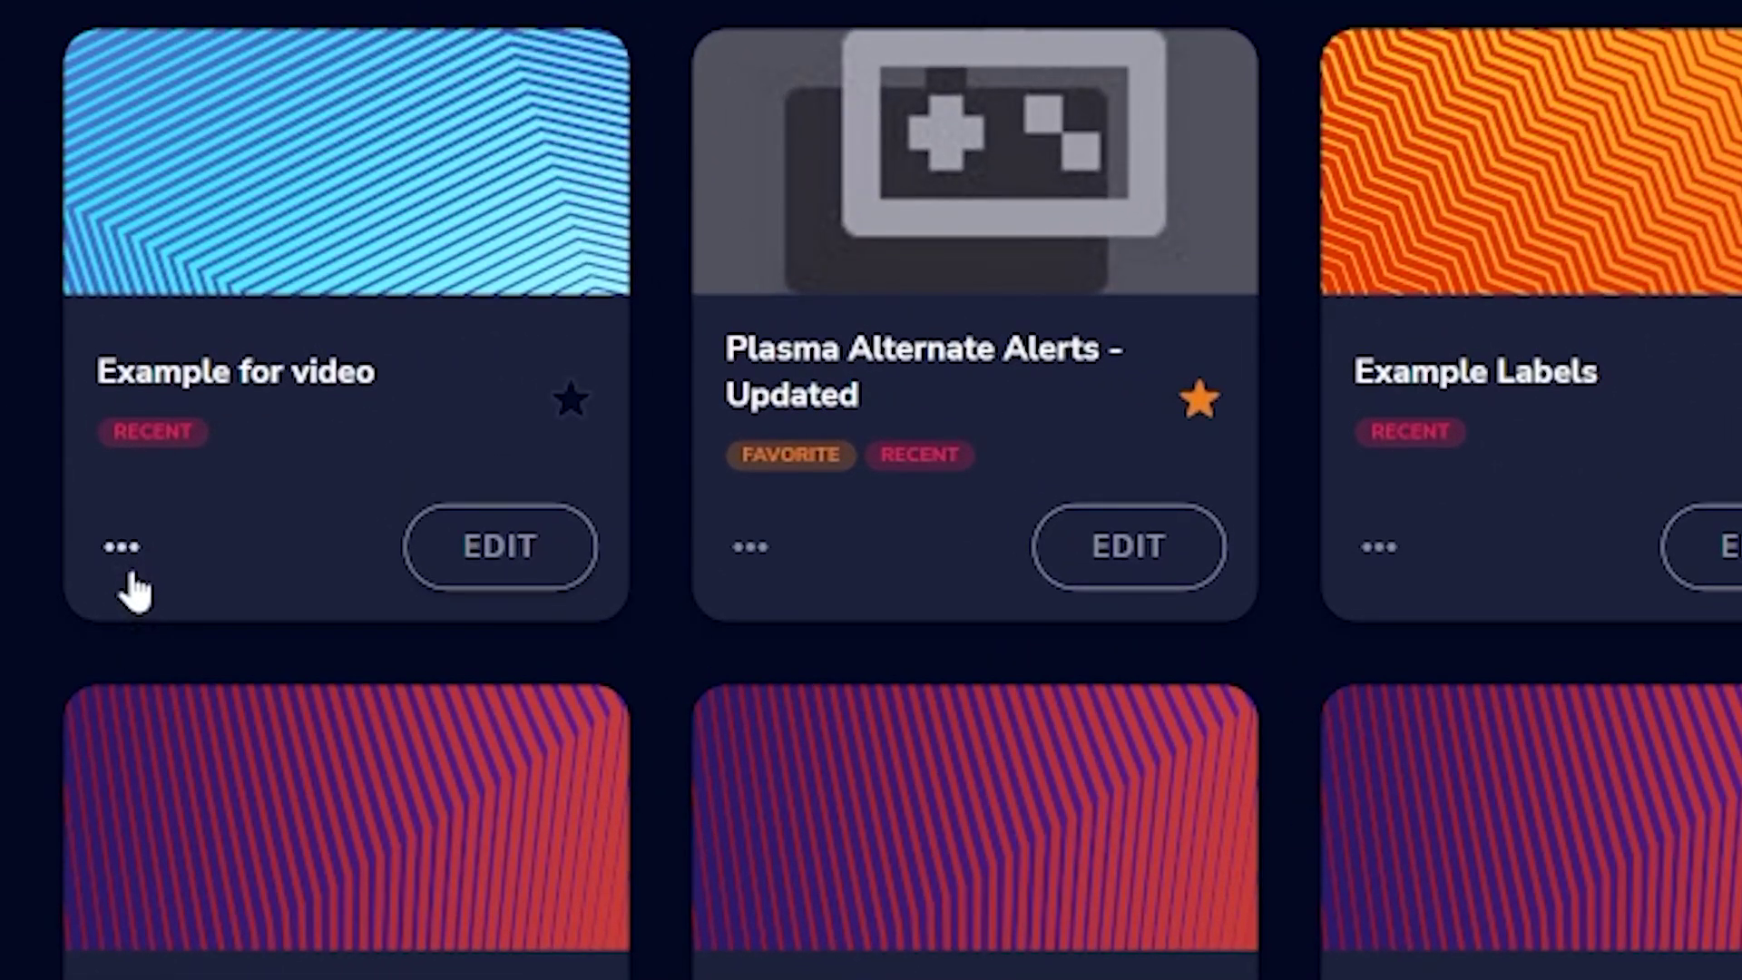
Start duplicating the "Example for video" overlay and choose the Twitch channel as the destination.
{"action": "left_click", "coordinate": [122, 546]}
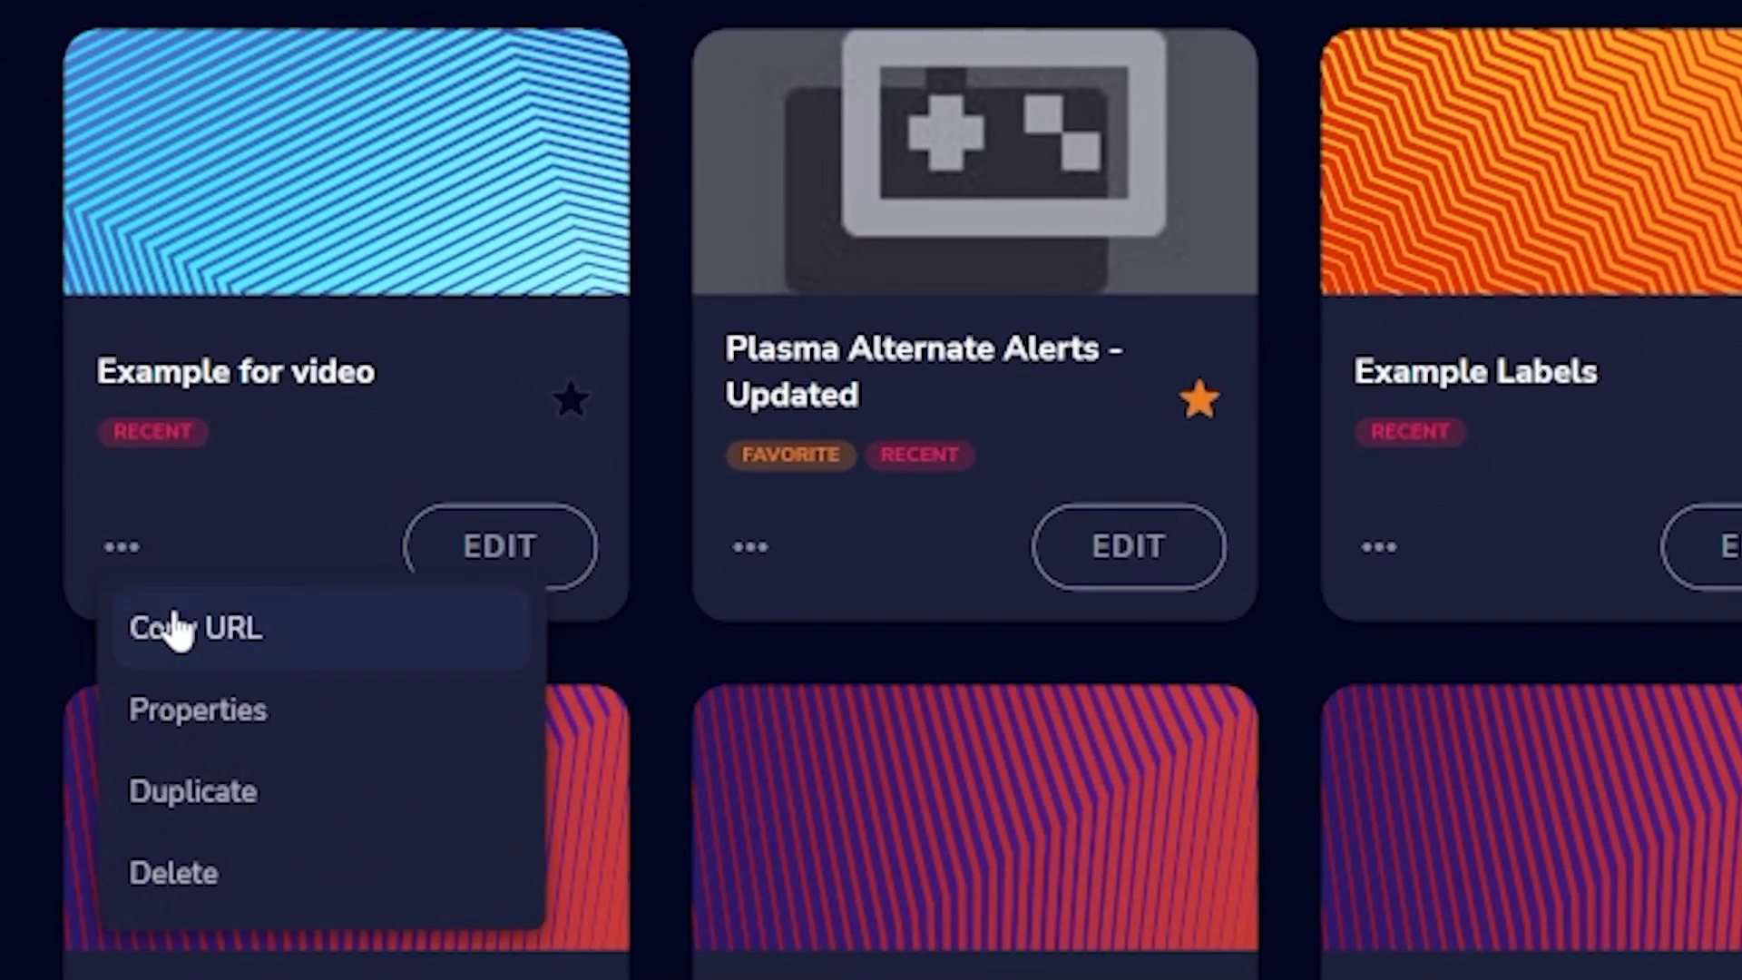
{"action": "left_click", "coordinate": [179, 790]}
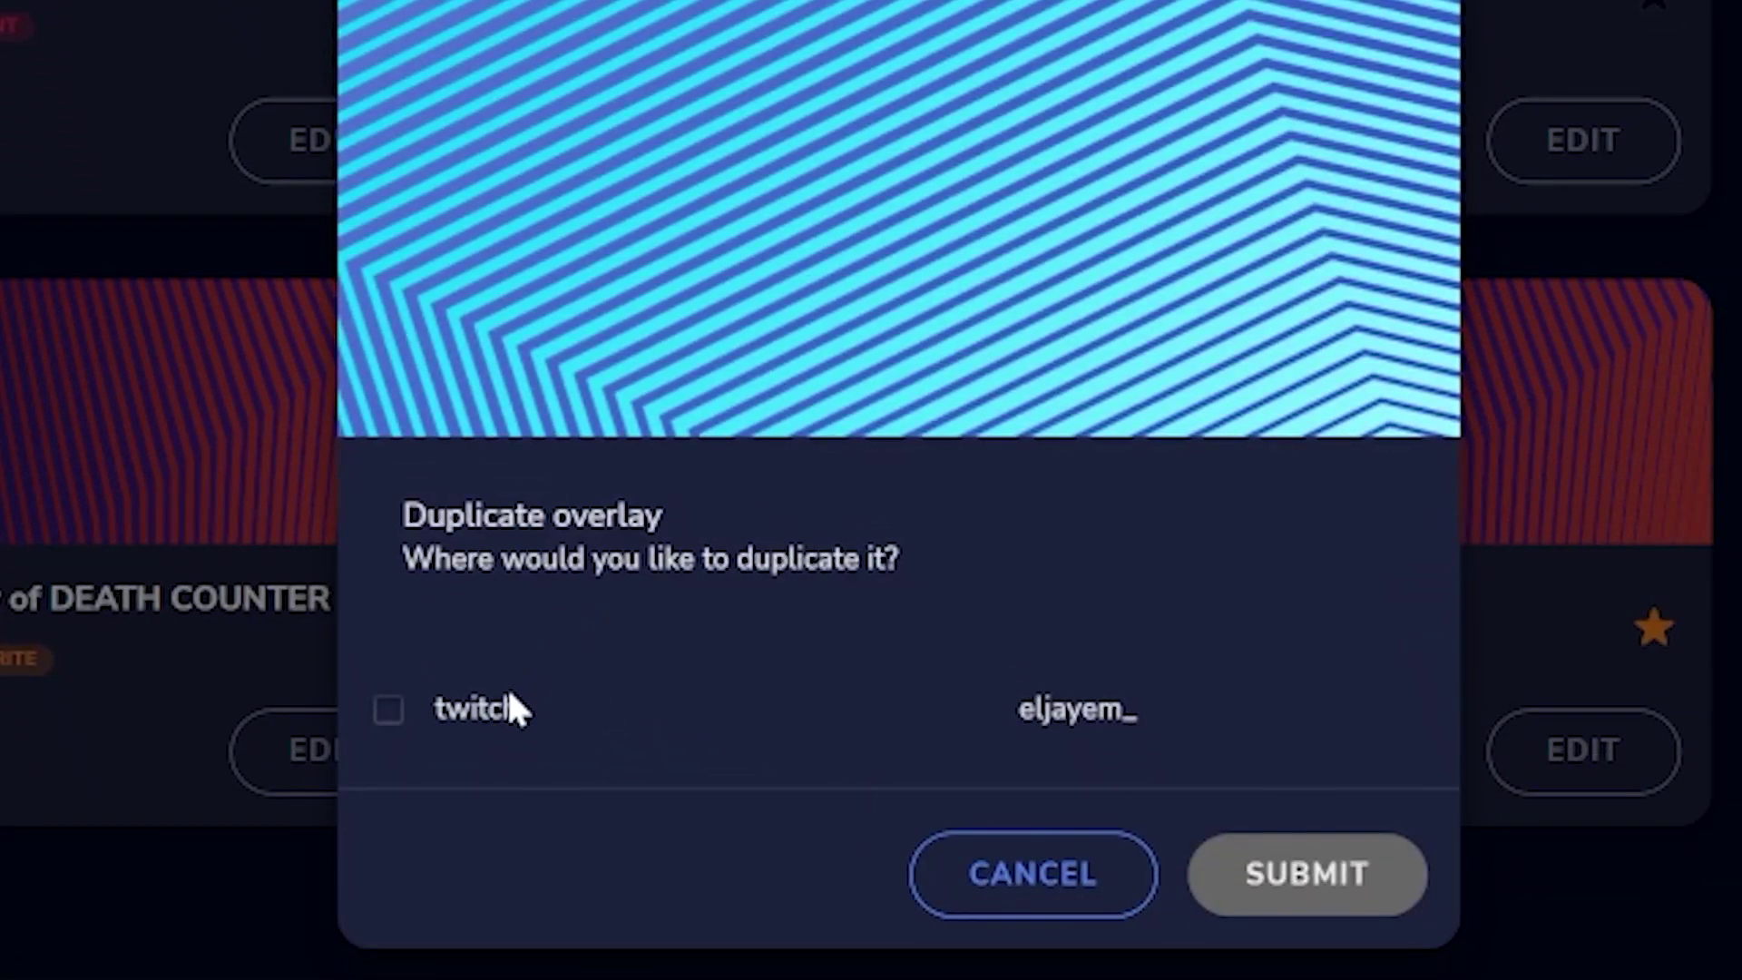
{"action": "left_click", "coordinate": [511, 704]}
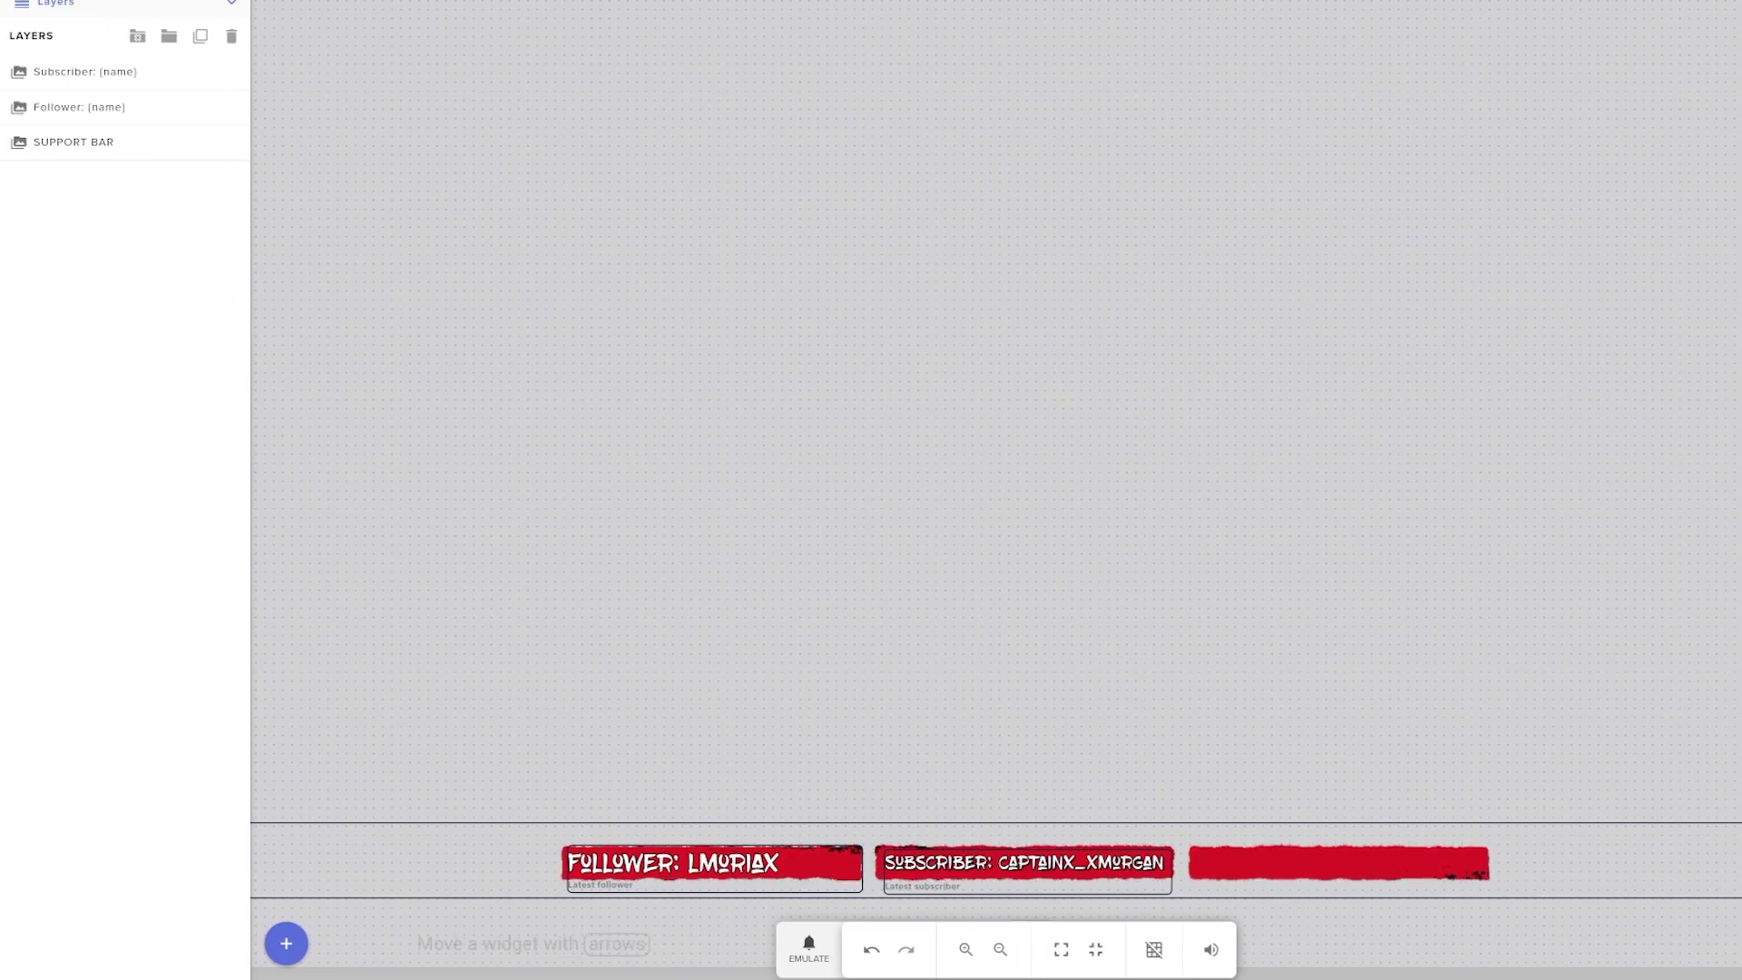
Delete the Follower: {name} label layer from the duplicated overlay and select the Subscriber: {name} layer.
{"action": "left_click", "coordinate": [707, 849]}
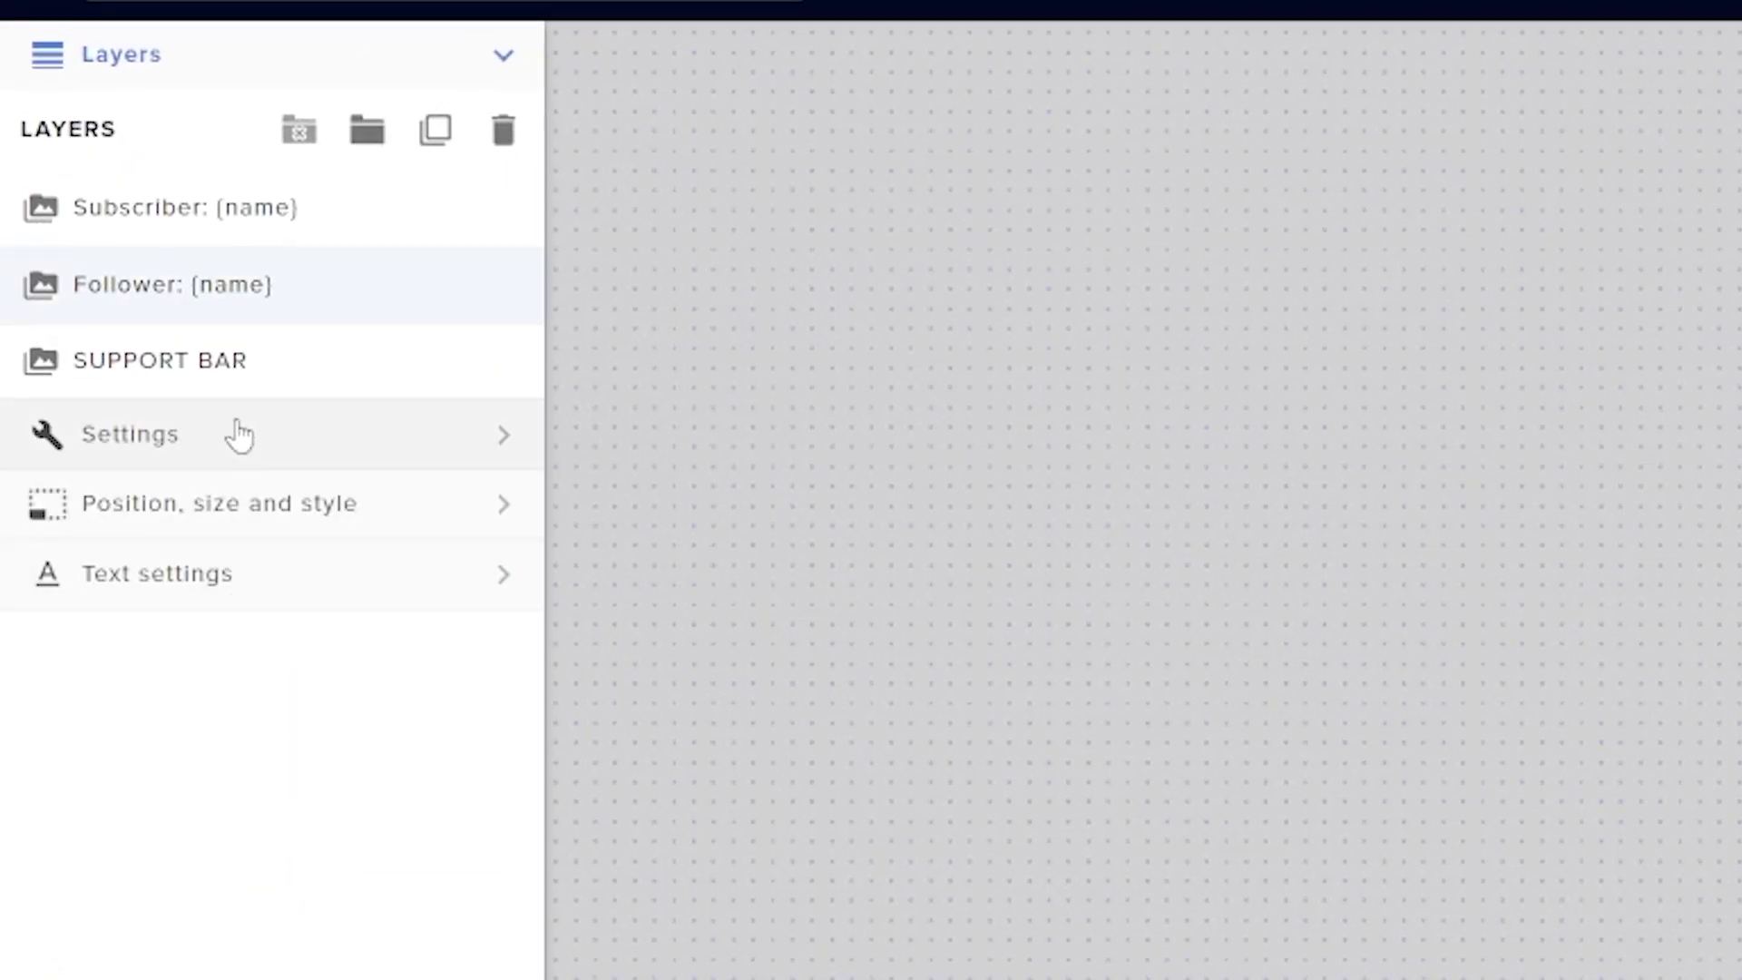
{"action": "left_click", "coordinate": [502, 130]}
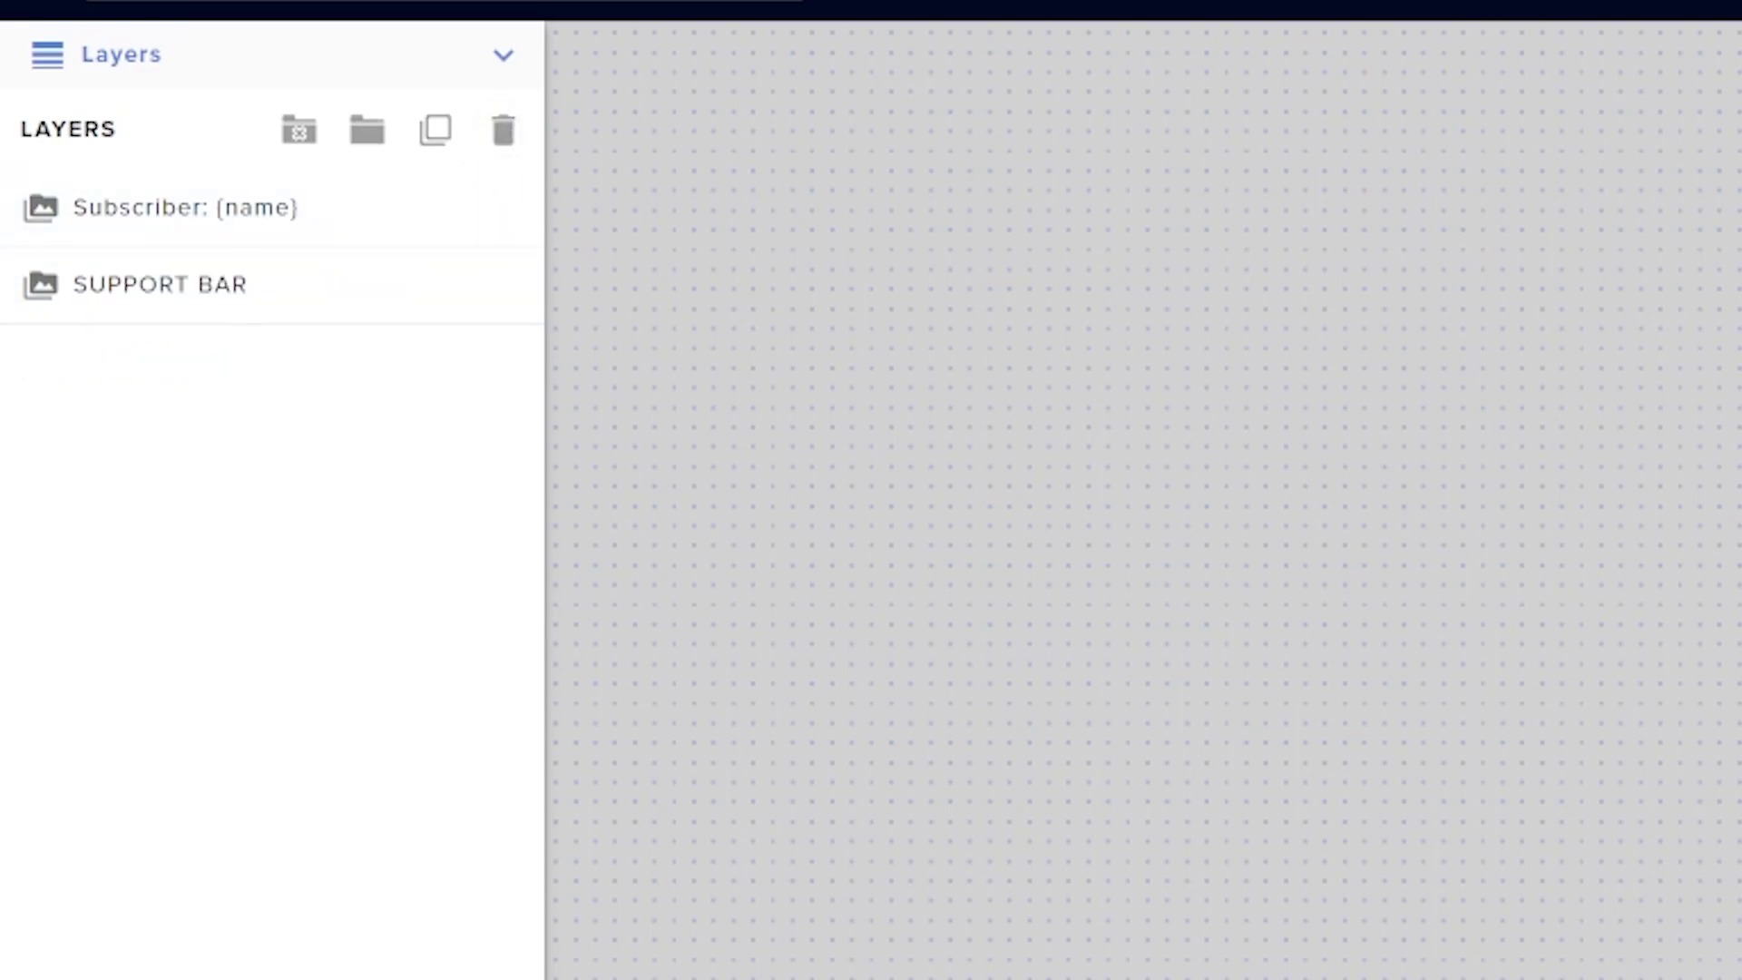
{"action": "left_click", "coordinate": [185, 207]}
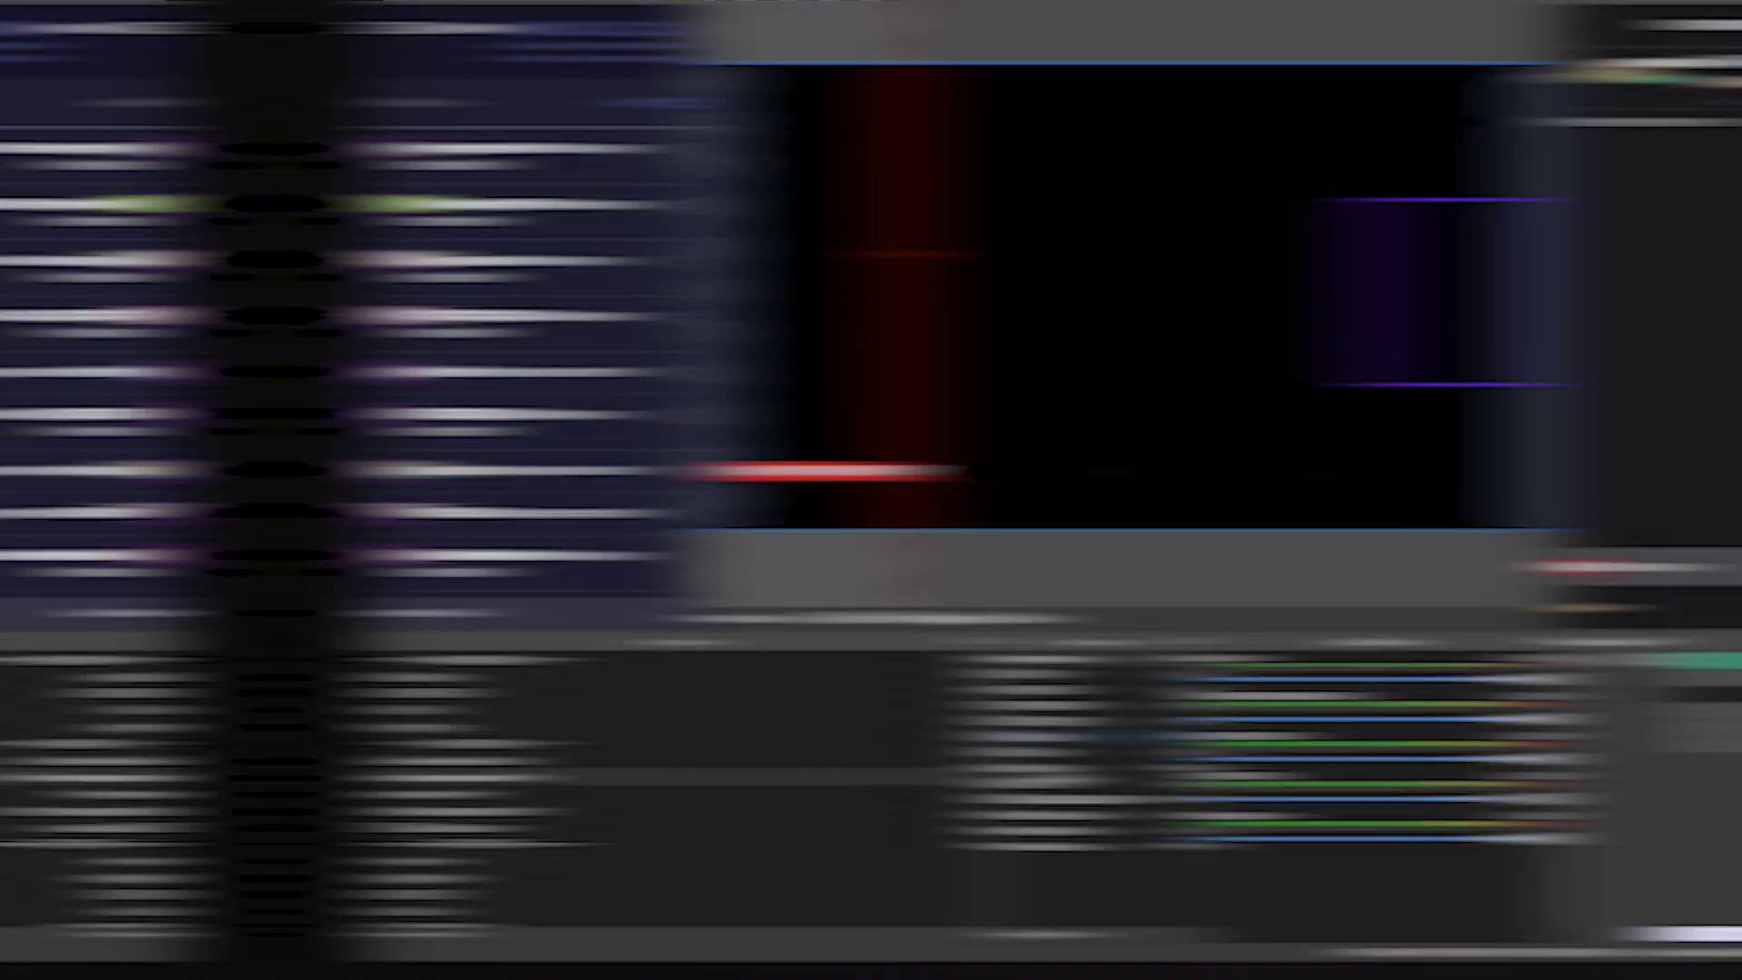
In OBS, add a browser source named SUBSCRIBER with the copied overlay URL and a width of 1920.
{"action": "left_click", "coordinate": [710, 915]}
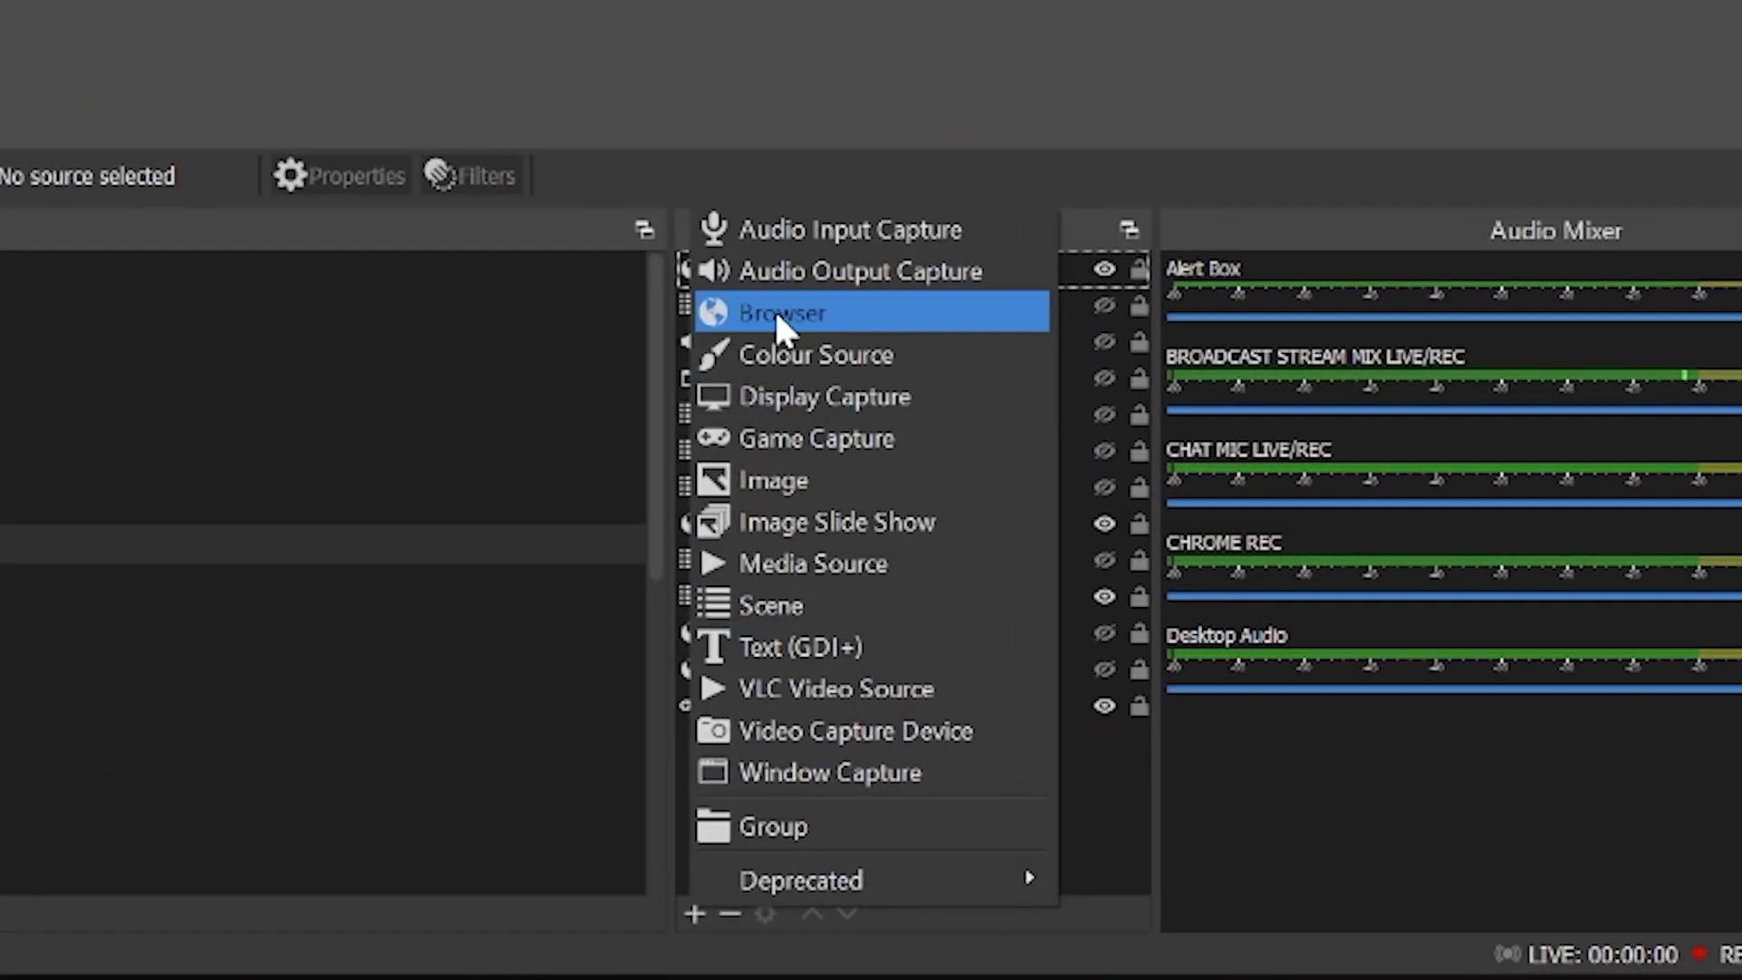
{"action": "left_click", "coordinate": [775, 313]}
{"action": "type", "text": "SUB"}
{"action": "key", "text": "Return"}
{"action": "left_click_drag", "start_coordinate": [476, 733], "coordinate": [361, 734]}
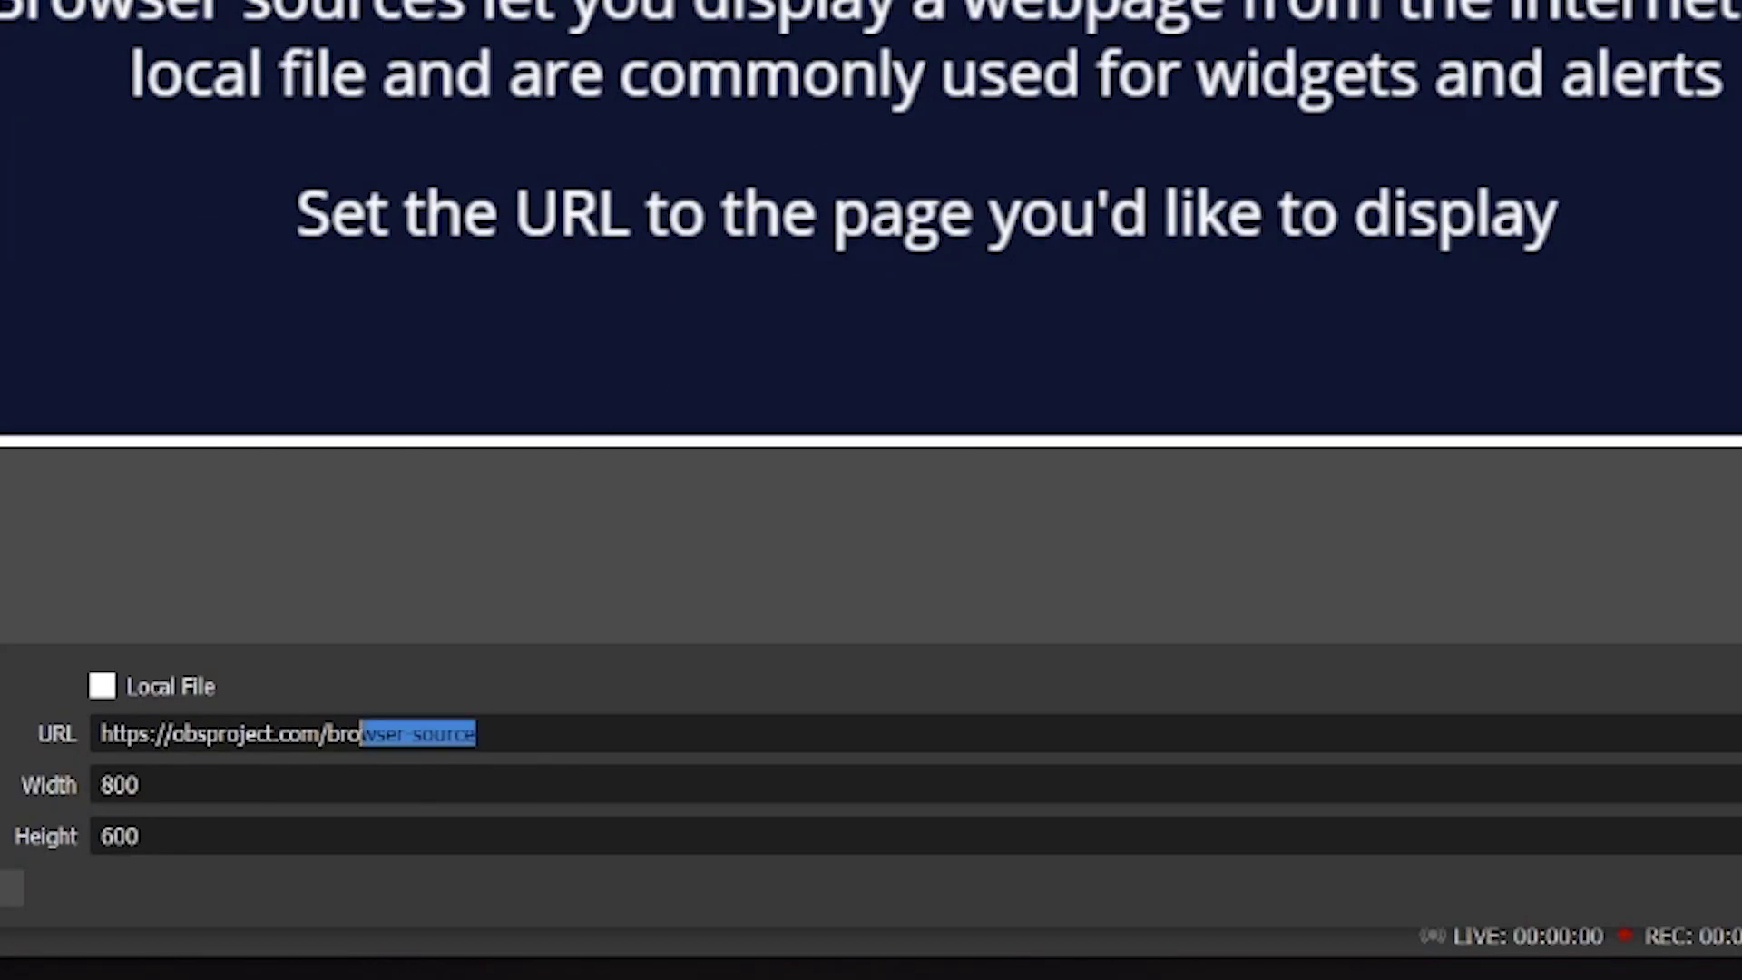
{"action": "key", "text": "ctrl+a"}
{"action": "key", "text": "ctrl+v"}
{"action": "key", "text": "Tab"}
{"action": "key", "text": "Tab"}
{"action": "type", "text": "1920"}
{"action": "key", "text": "Tab"}
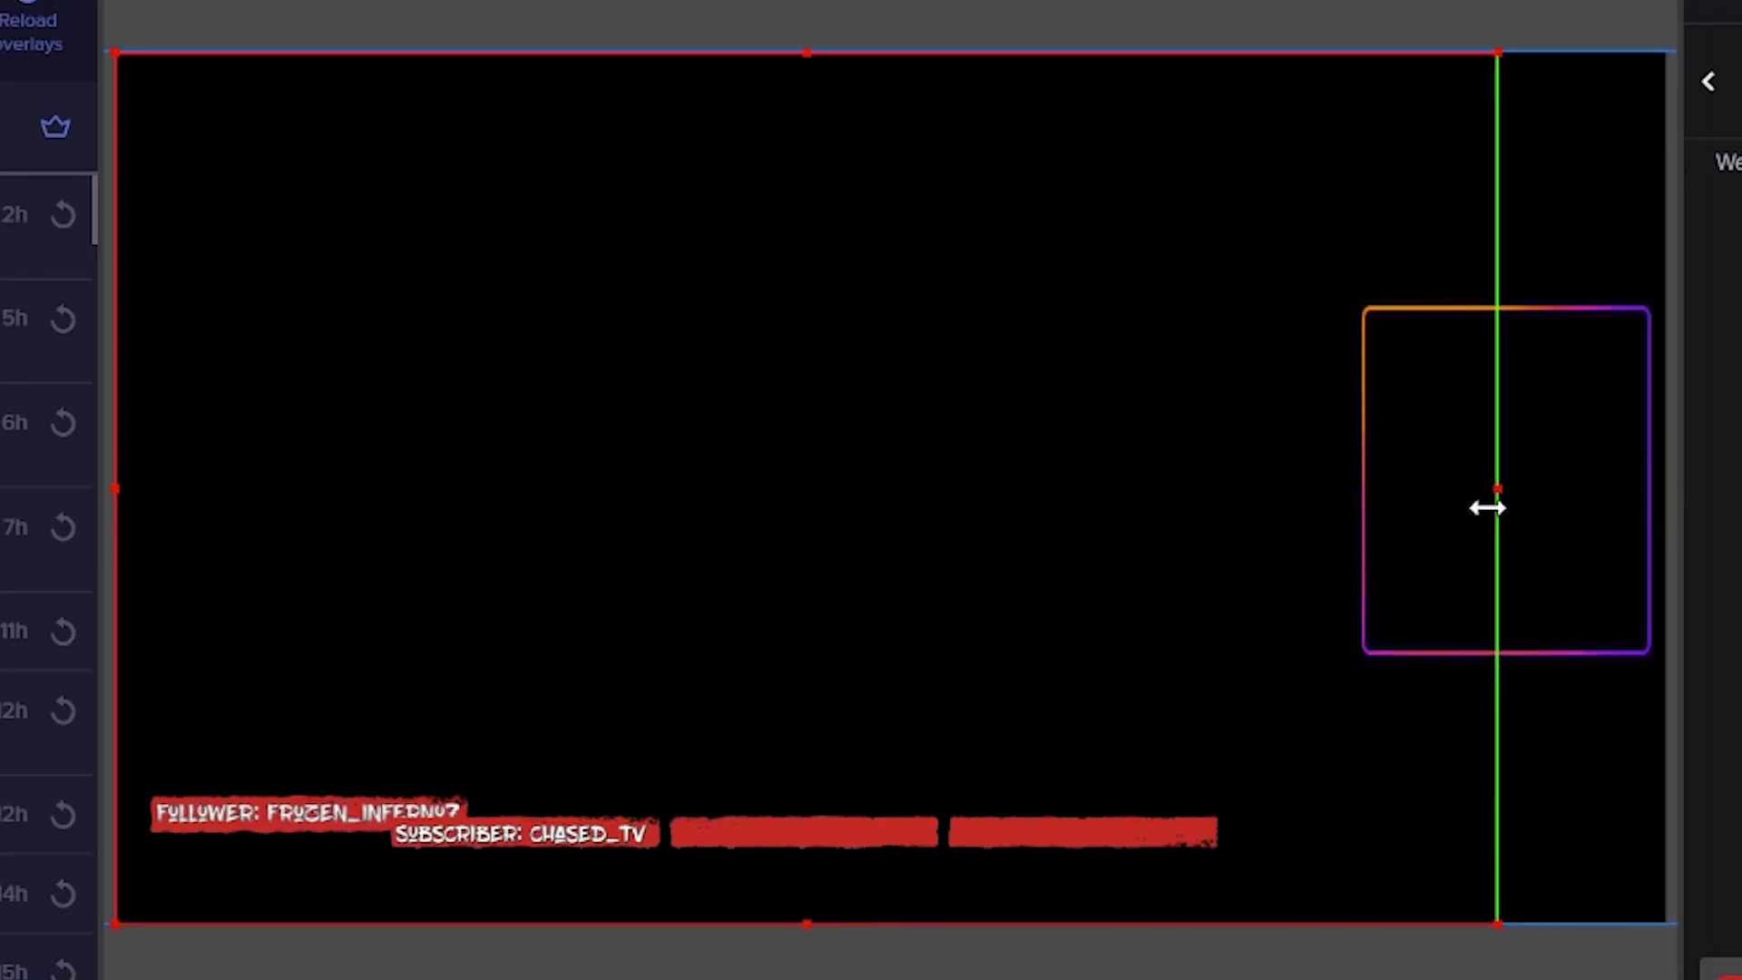
Crop the SUBSCRIBER source on the preview canvas so only the subscriber bar is kept.
{"action": "left_click_drag", "start_coordinate": [1486, 509], "coordinate": [674, 601]}
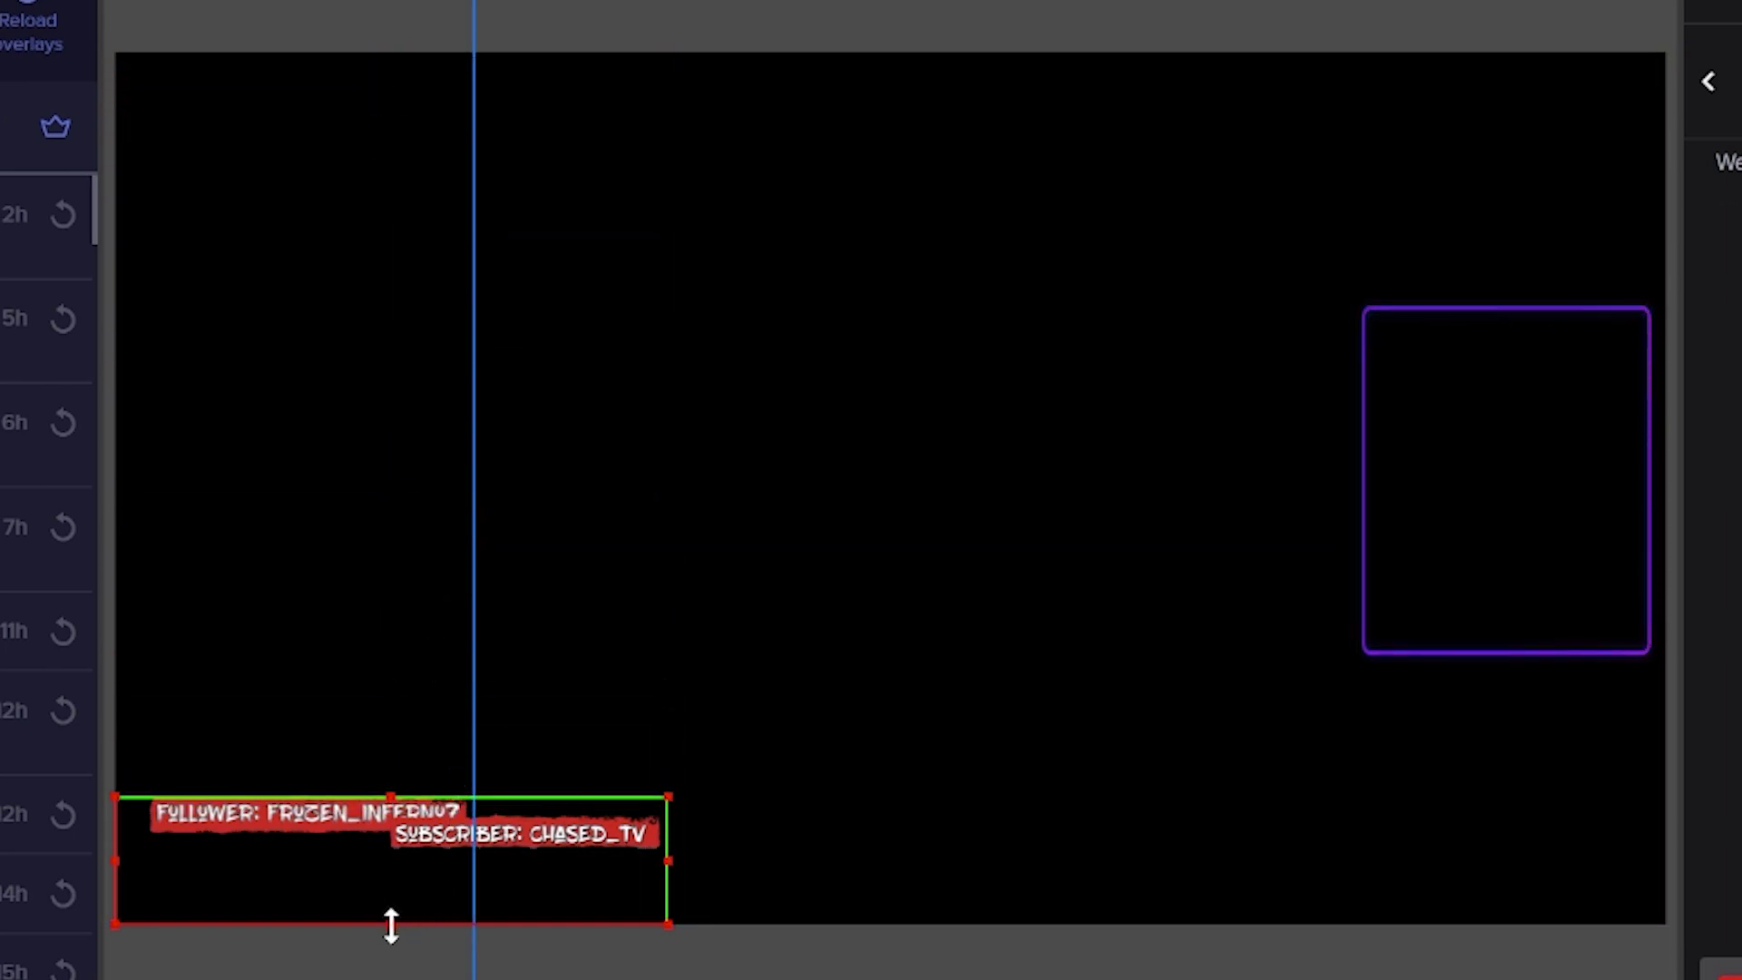
{"action": "left_click_drag", "start_coordinate": [390, 924], "coordinate": [395, 881]}
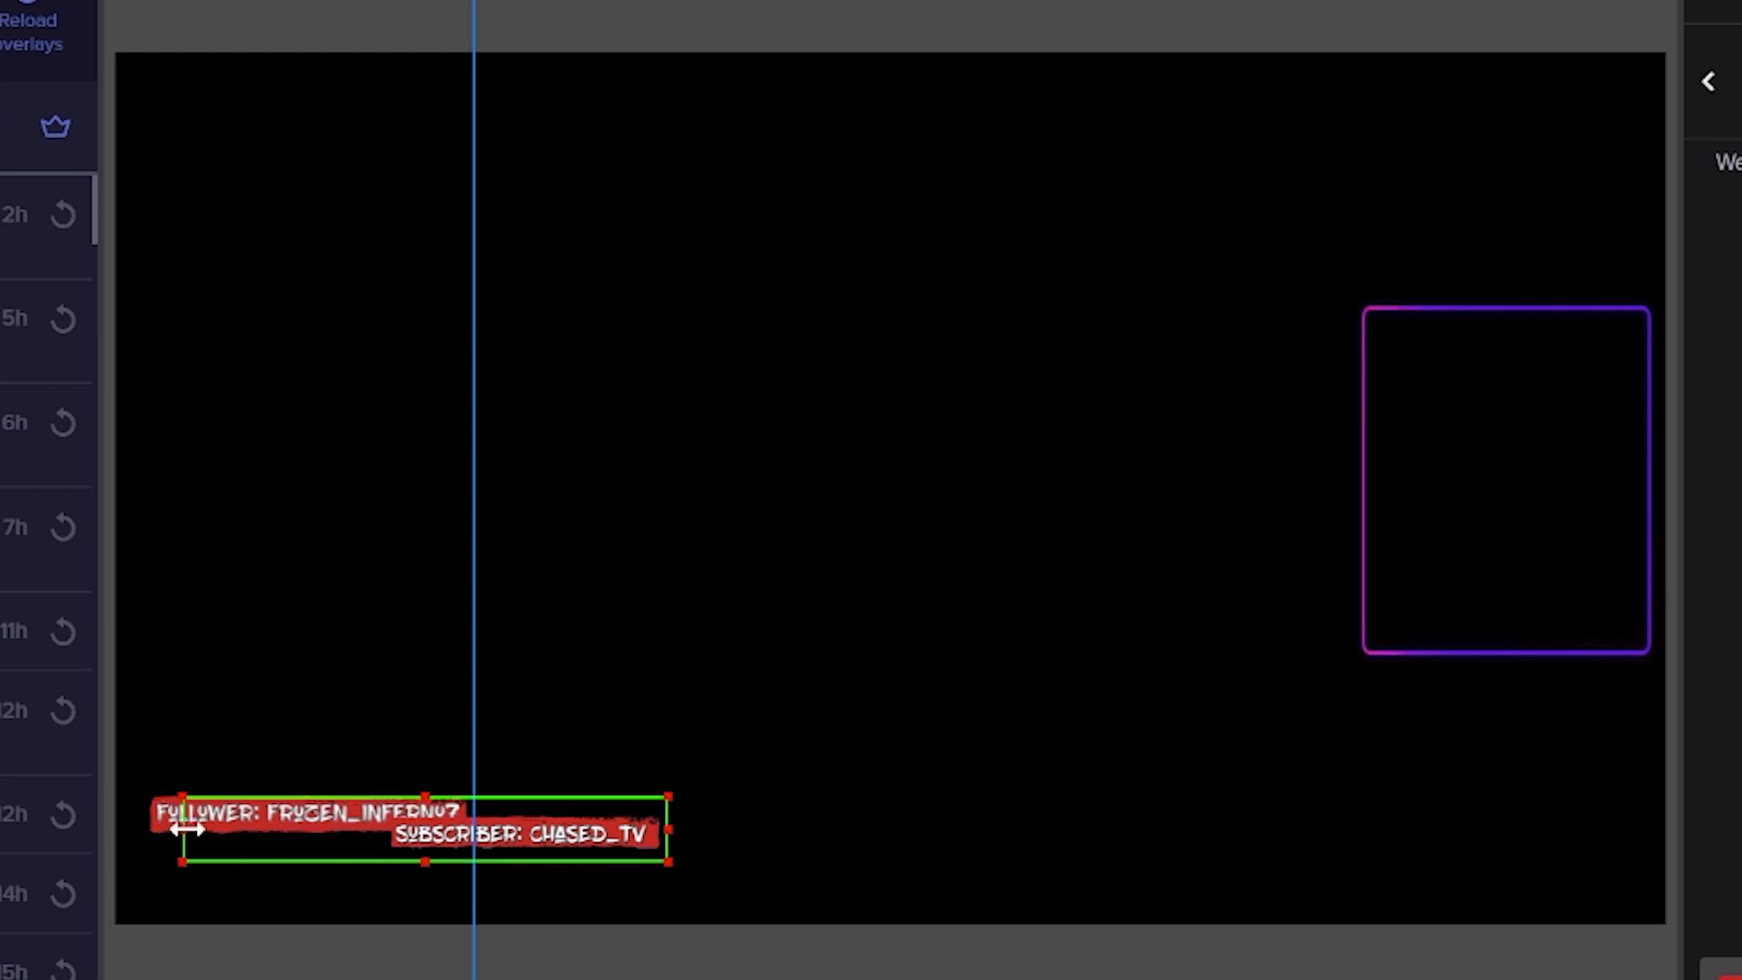
{"action": "left_click_drag", "start_coordinate": [379, 839], "coordinate": [383, 839]}
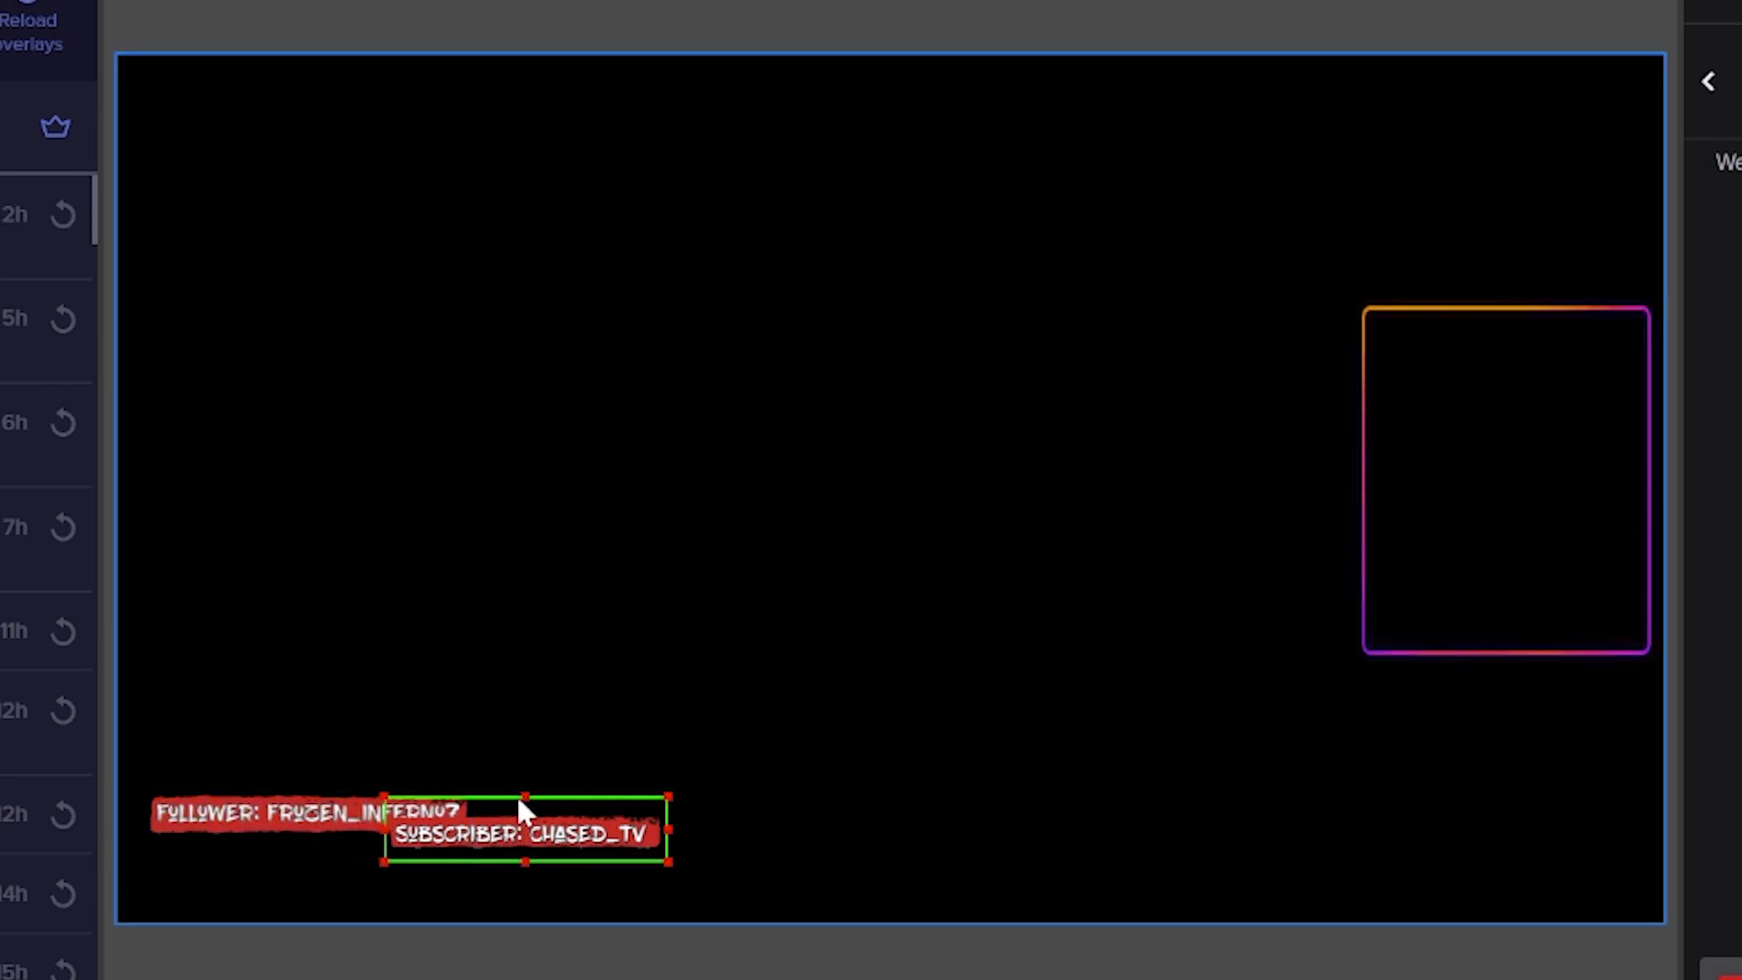
Place the SUBSCRIBER source just above the follower label and scale it to match the follower bar's width.
{"action": "left_click_drag", "start_coordinate": [524, 799], "coordinate": [343, 738]}
{"action": "left_click", "coordinate": [622, 750]}
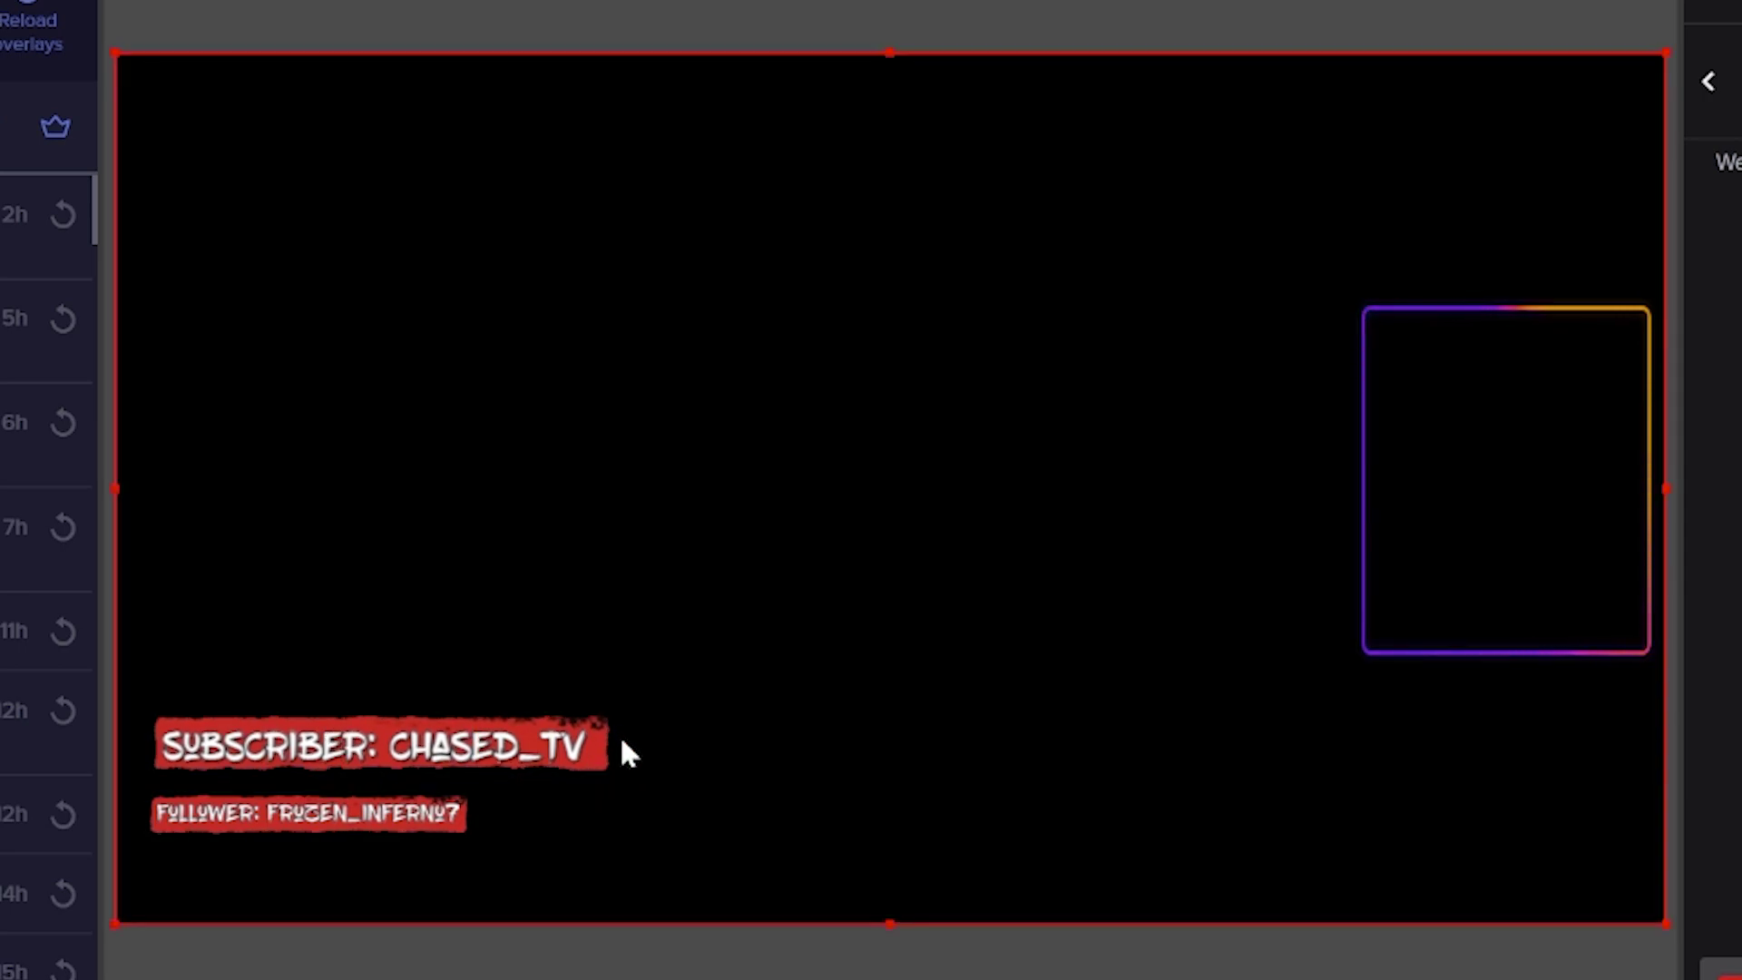
{"action": "left_click", "coordinate": [621, 773]}
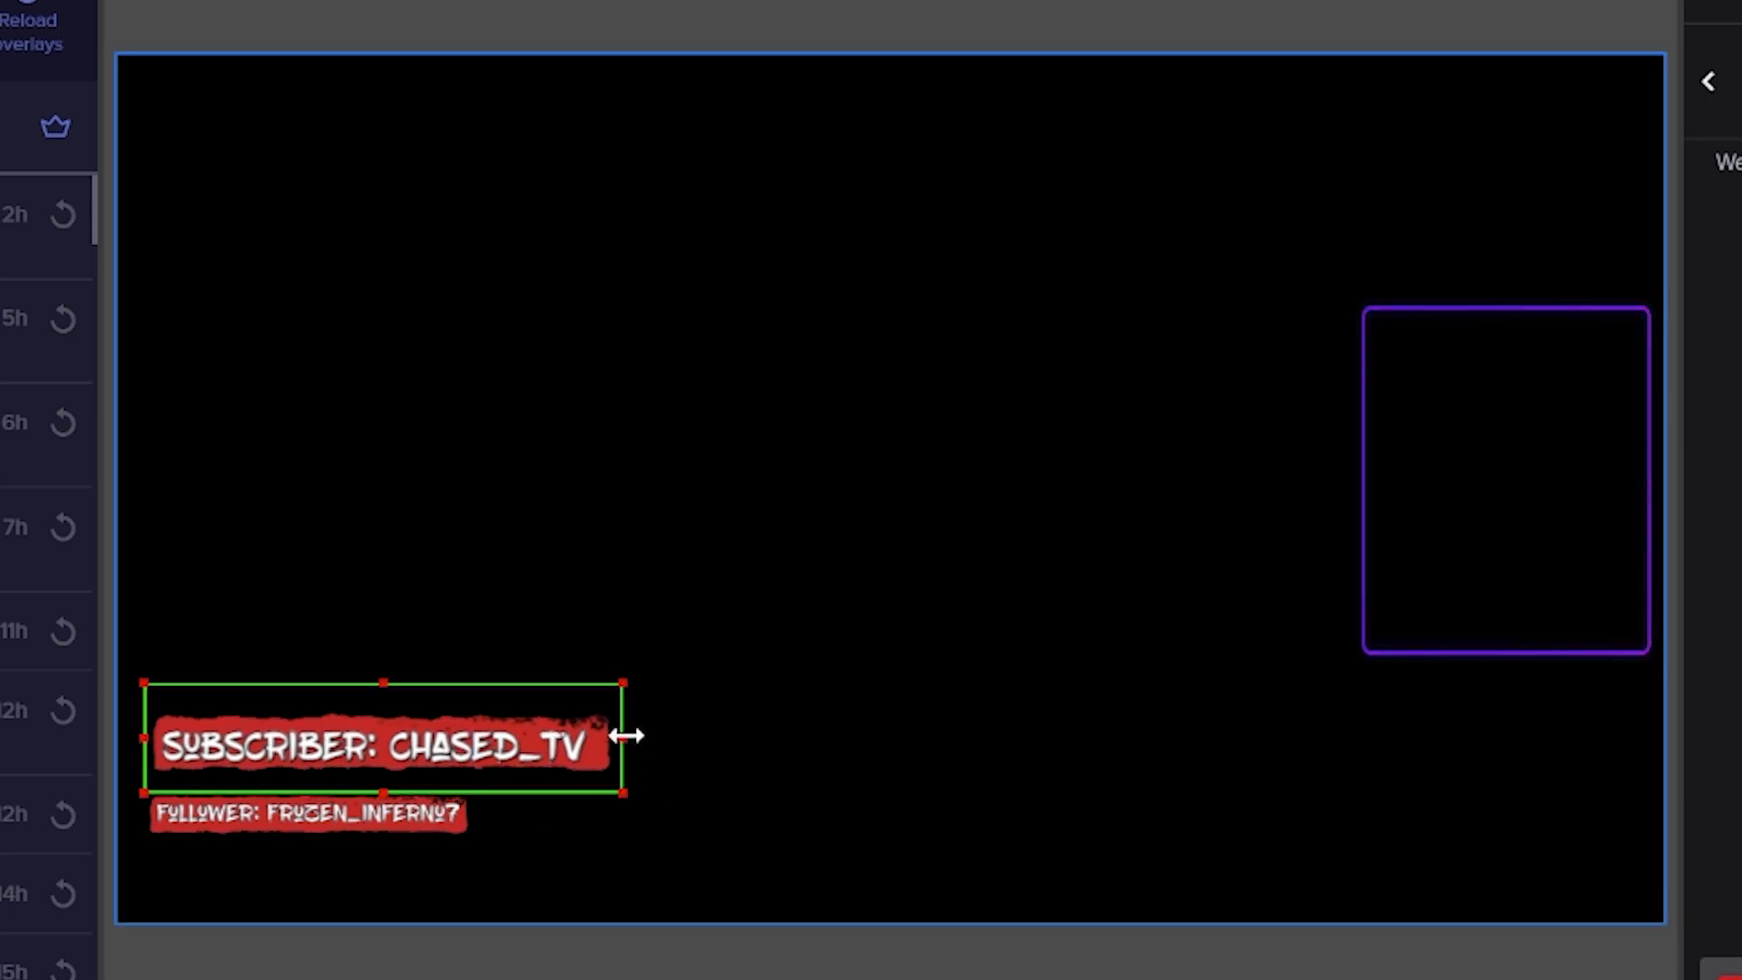
{"action": "left_click_drag", "start_coordinate": [626, 737], "coordinate": [486, 727]}
{"action": "left_click_drag", "start_coordinate": [366, 721], "coordinate": [367, 750]}
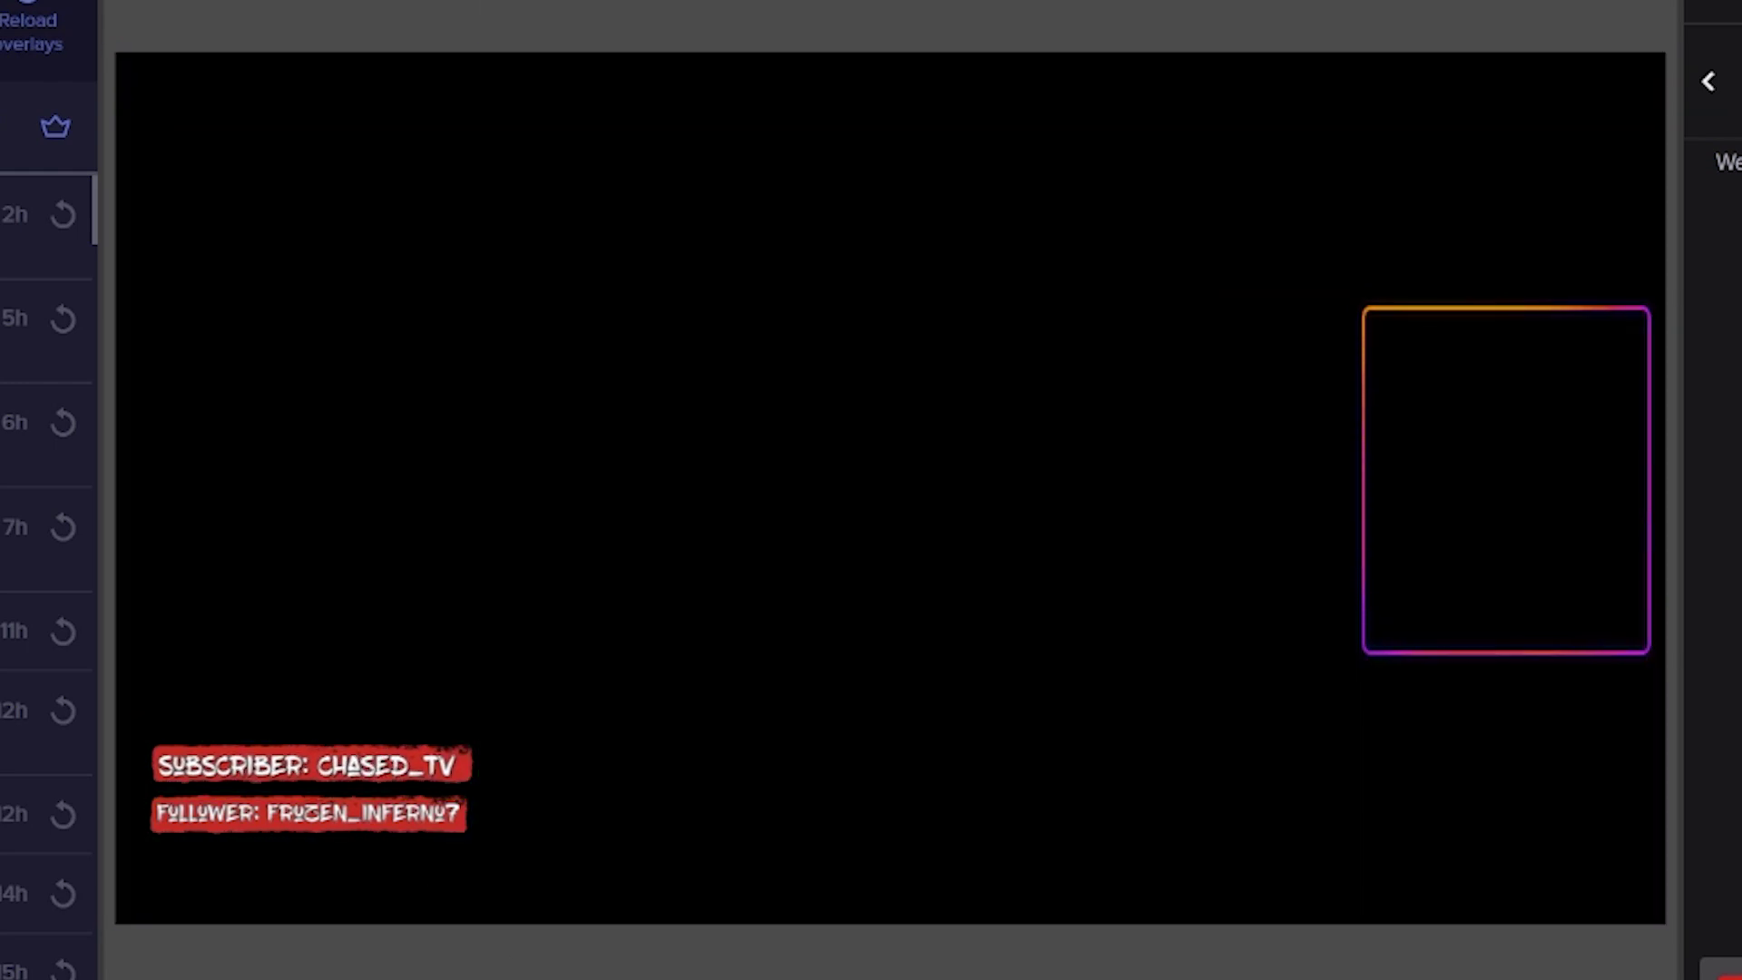
{"action": "left_click", "coordinate": [439, 727]}
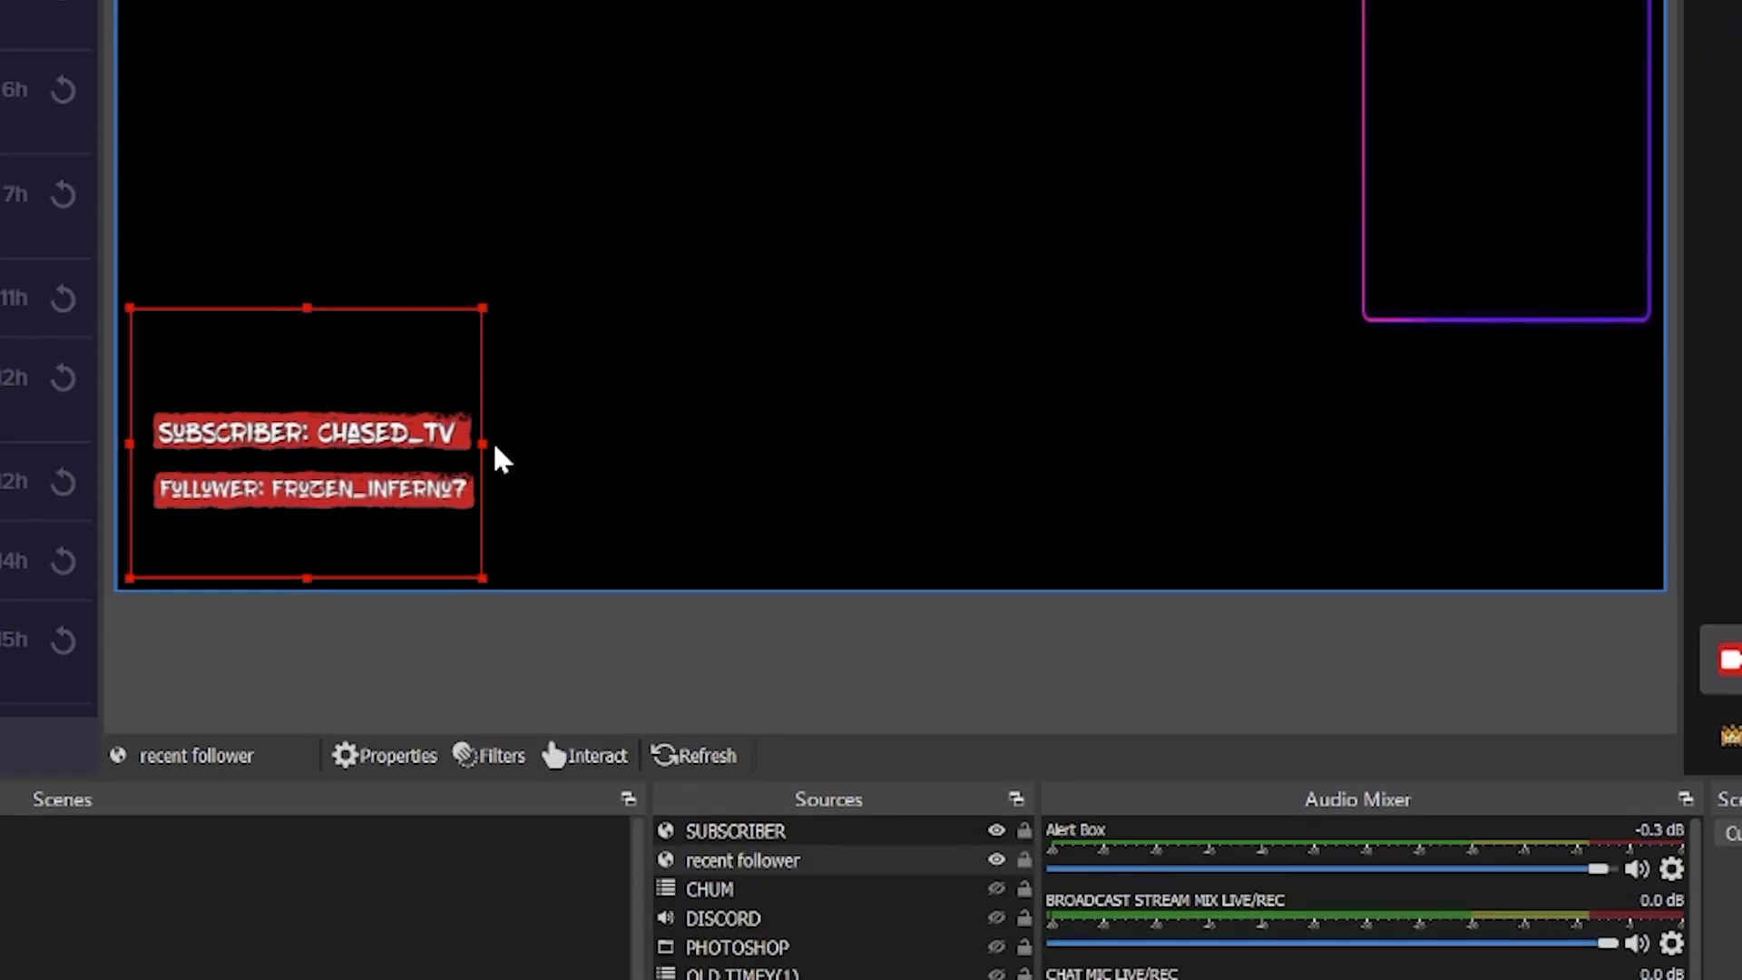
Try moving the SUBSCRIBER and recent follower sources separately on the canvas, and undo both moves.
{"action": "left_click", "coordinate": [748, 839]}
{"action": "left_click_drag", "start_coordinate": [306, 404], "coordinate": [862, 195]}
{"action": "left_click", "coordinate": [786, 862]}
{"action": "left_click_drag", "start_coordinate": [276, 436], "coordinate": [426, 287]}
{"action": "key", "text": "ctrl+z"}
{"action": "key", "text": "ctrl+z"}
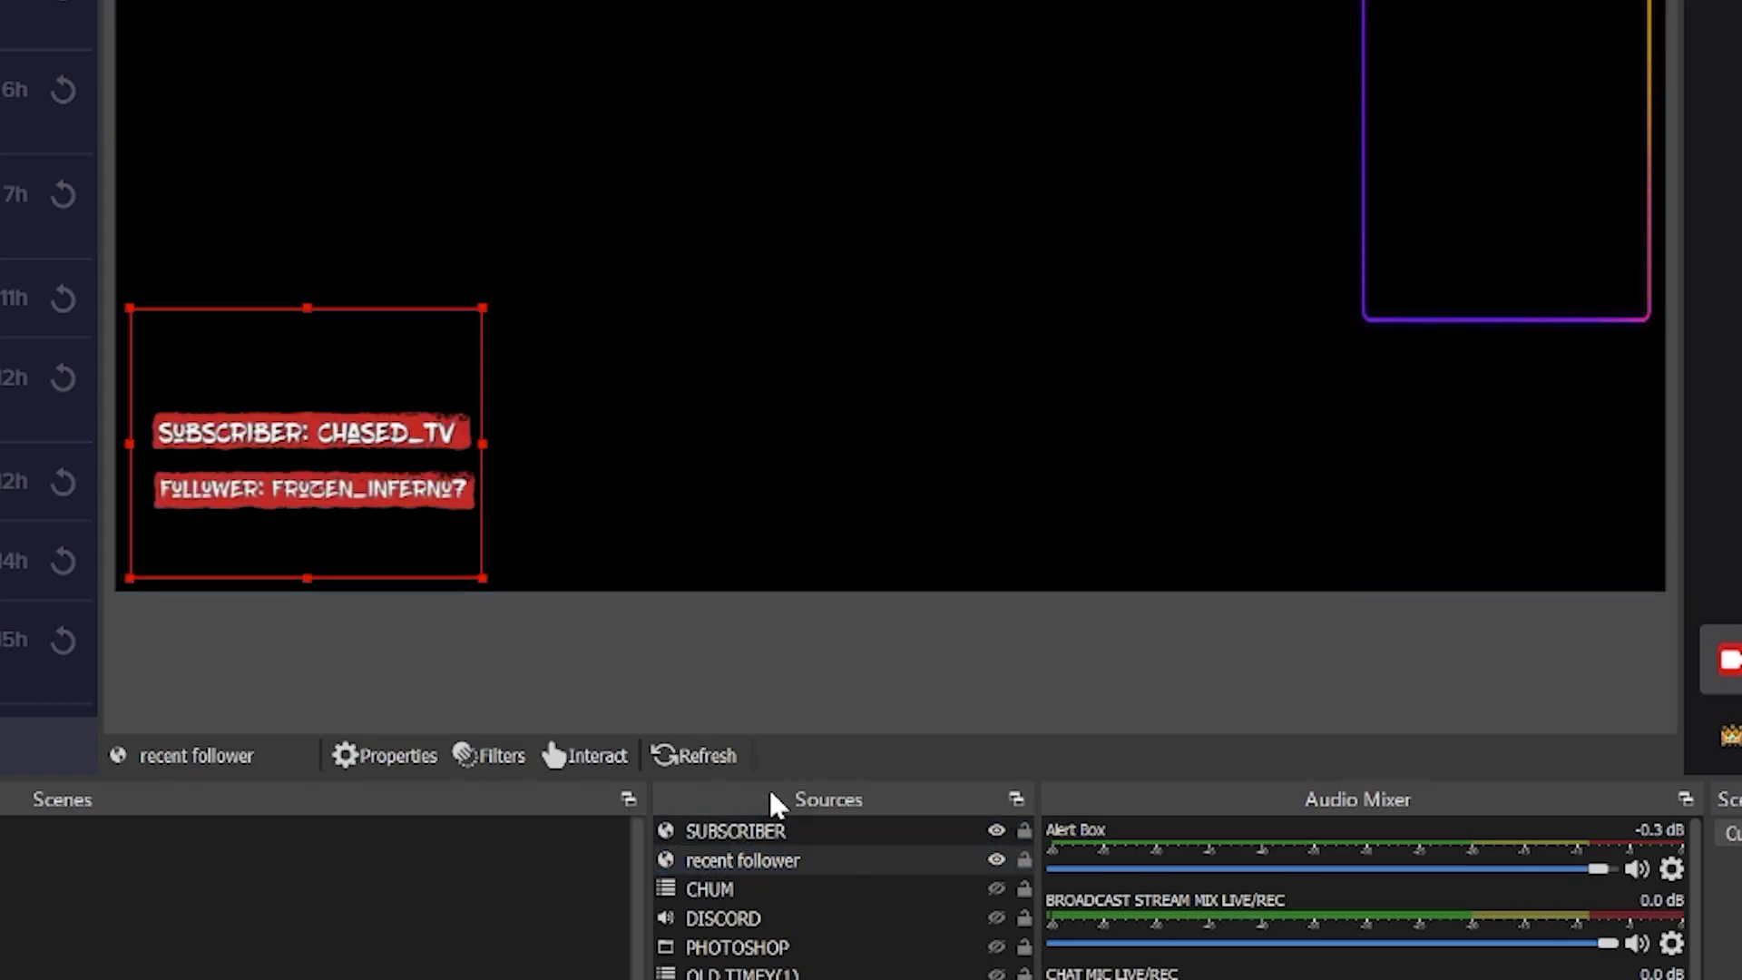
Group the SUBSCRIBER and recent follower sources under the name "NEW LABEL GROUP".
{"action": "right_click", "coordinate": [776, 873]}
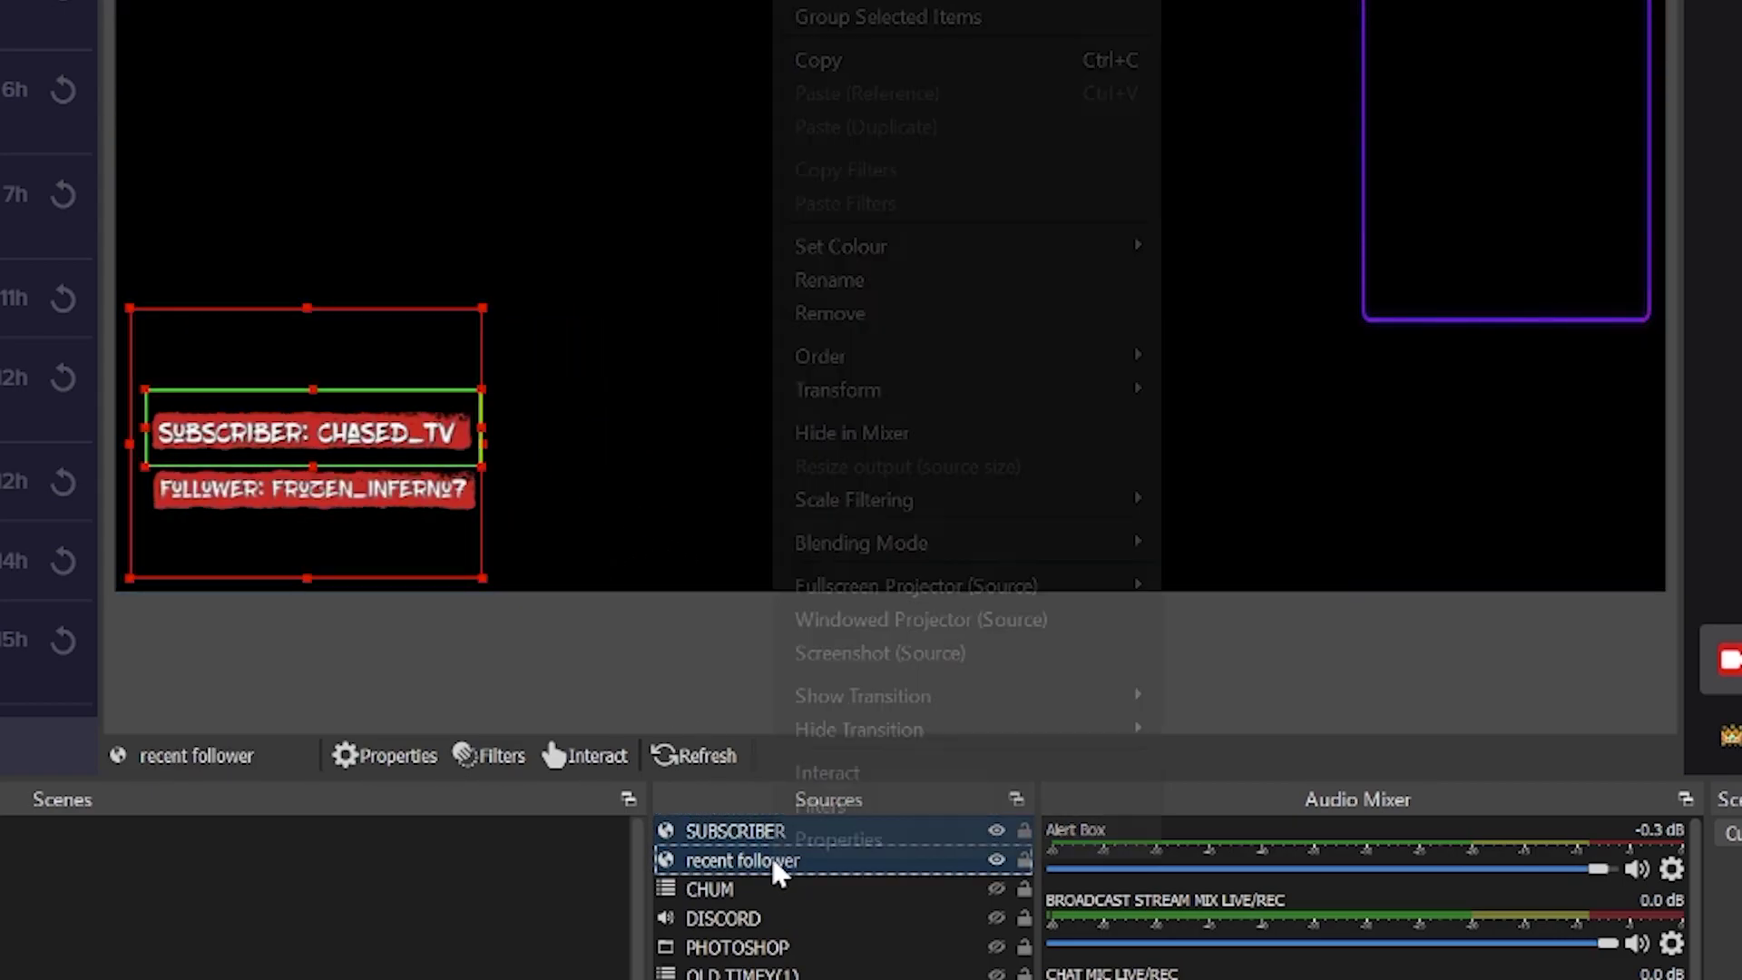
{"action": "left_click", "coordinate": [880, 140]}
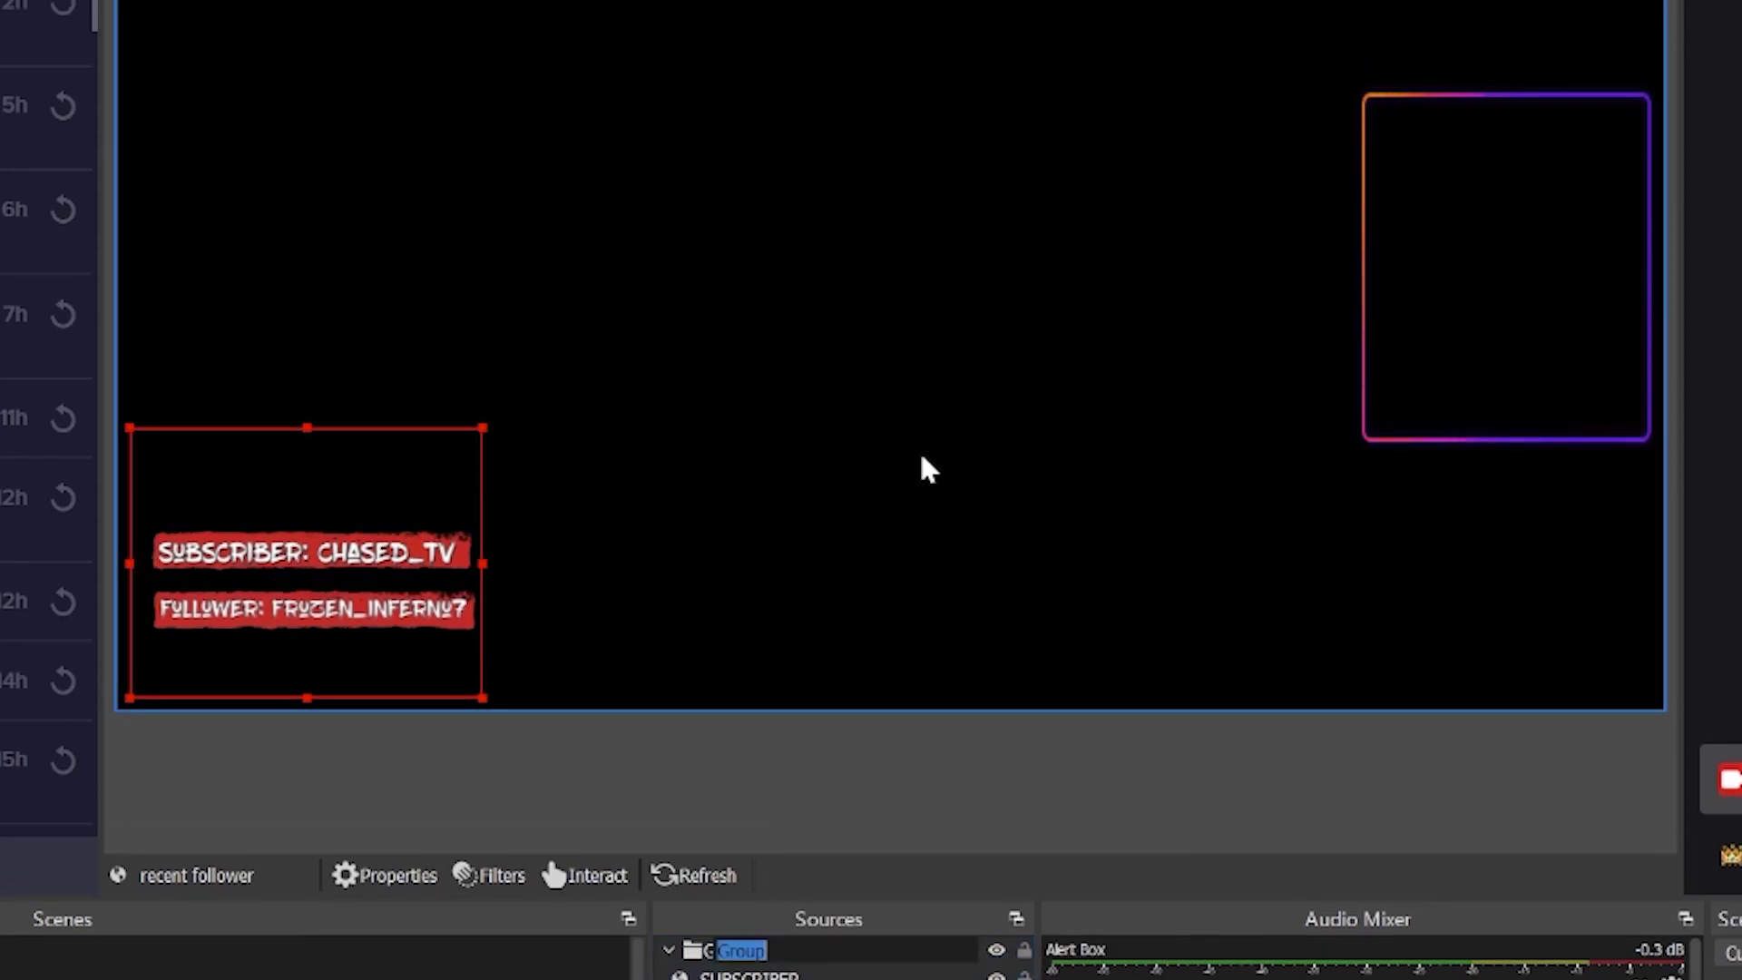
{"action": "type", "text": "NEW LABEL GROUP"}
{"action": "key", "text": "Return"}
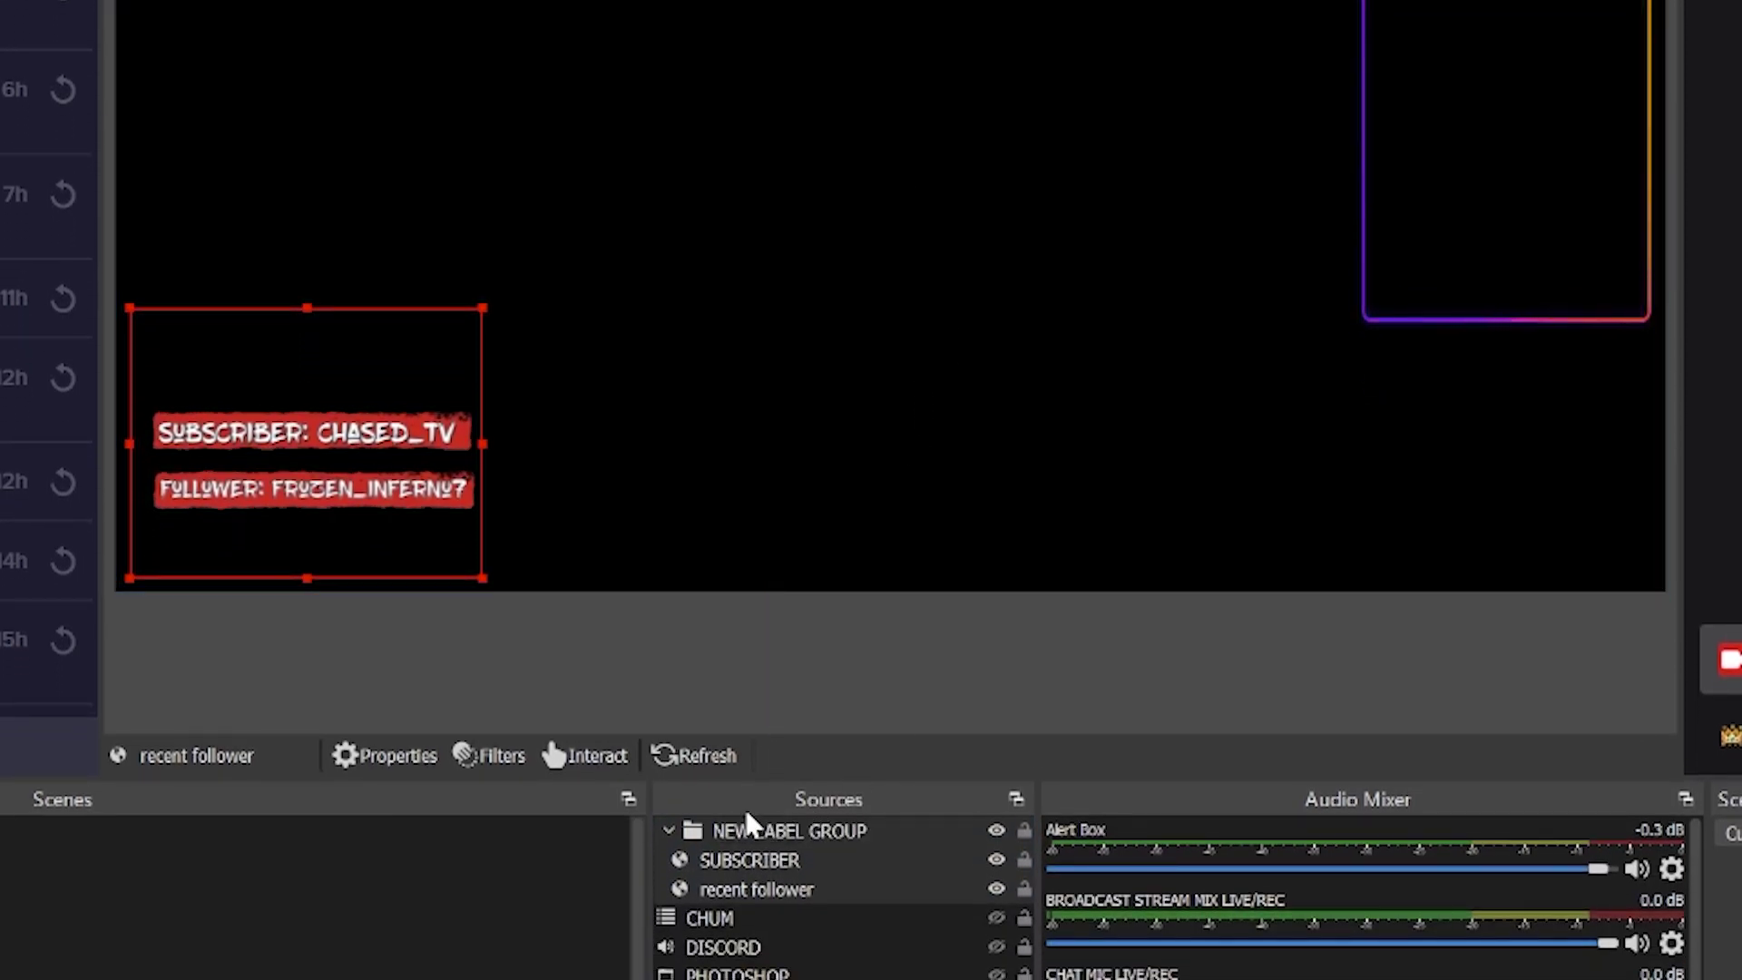
Move the label group beneath the webcam frame and rearrange its labels so the subscriber sits under the follower.
{"action": "left_click", "coordinate": [669, 831]}
{"action": "left_click_drag", "start_coordinate": [302, 495], "coordinate": [1465, 424]}
{"action": "double_click", "coordinate": [795, 831]}
{"action": "left_click", "coordinate": [798, 860]}
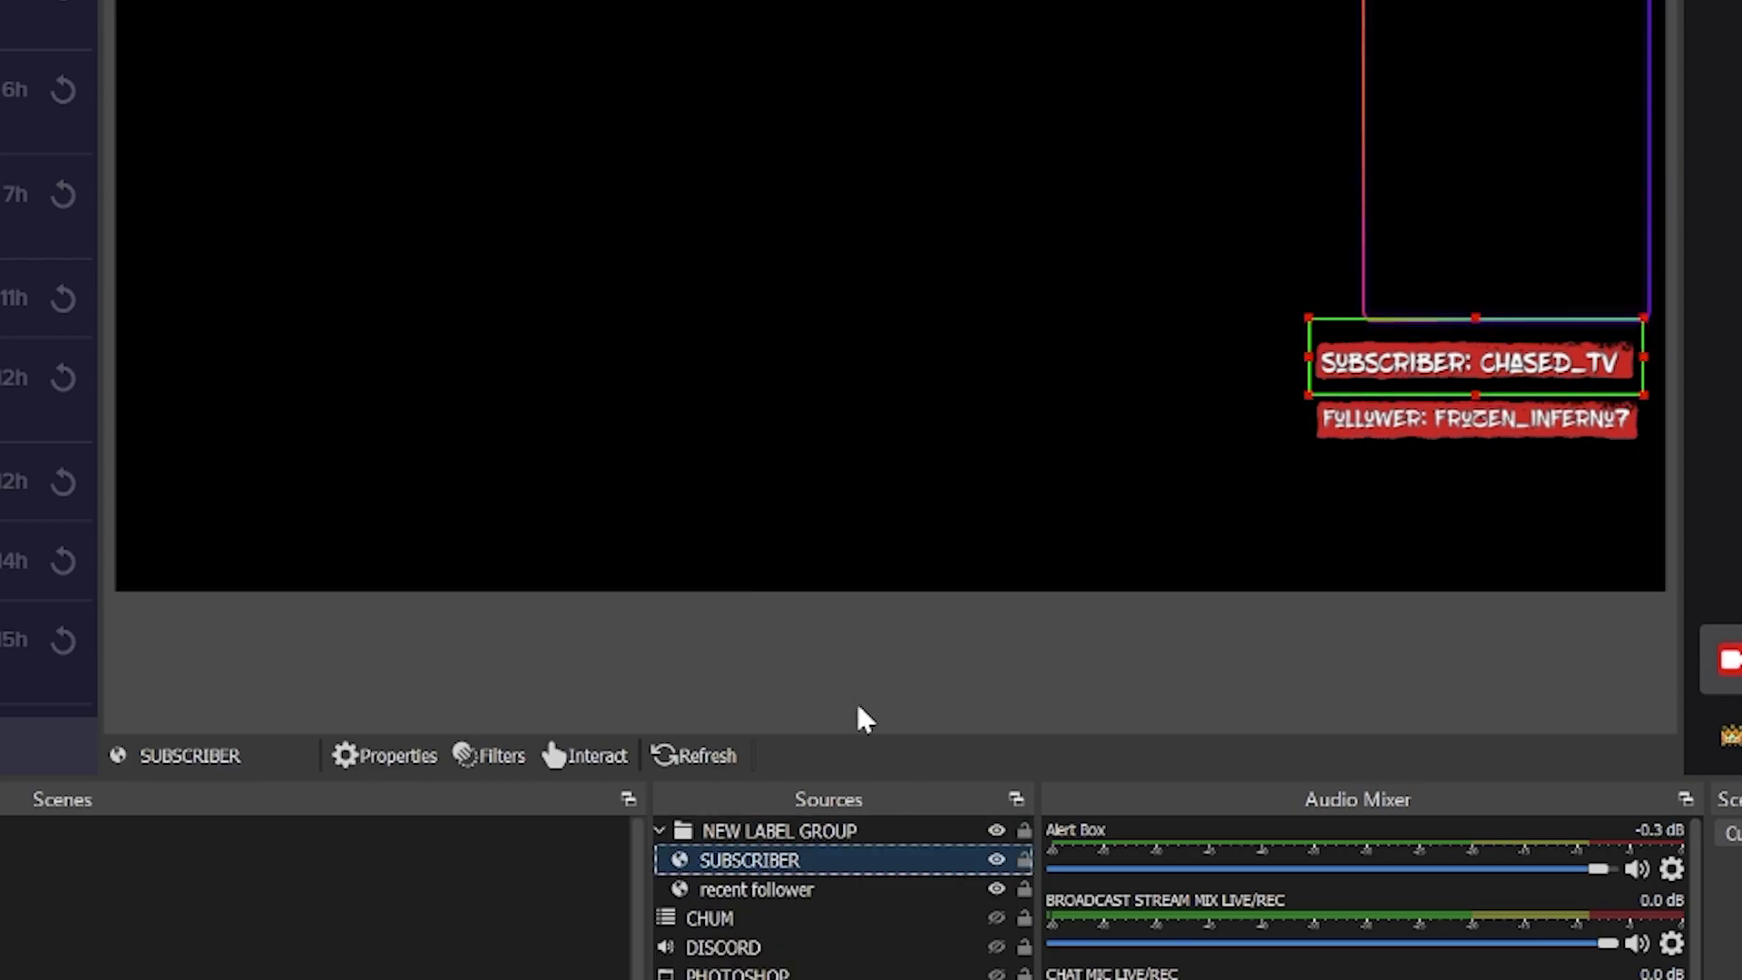
{"action": "left_click_drag", "start_coordinate": [1475, 363], "coordinate": [1535, 384]}
{"action": "left_click", "coordinate": [1528, 441]}
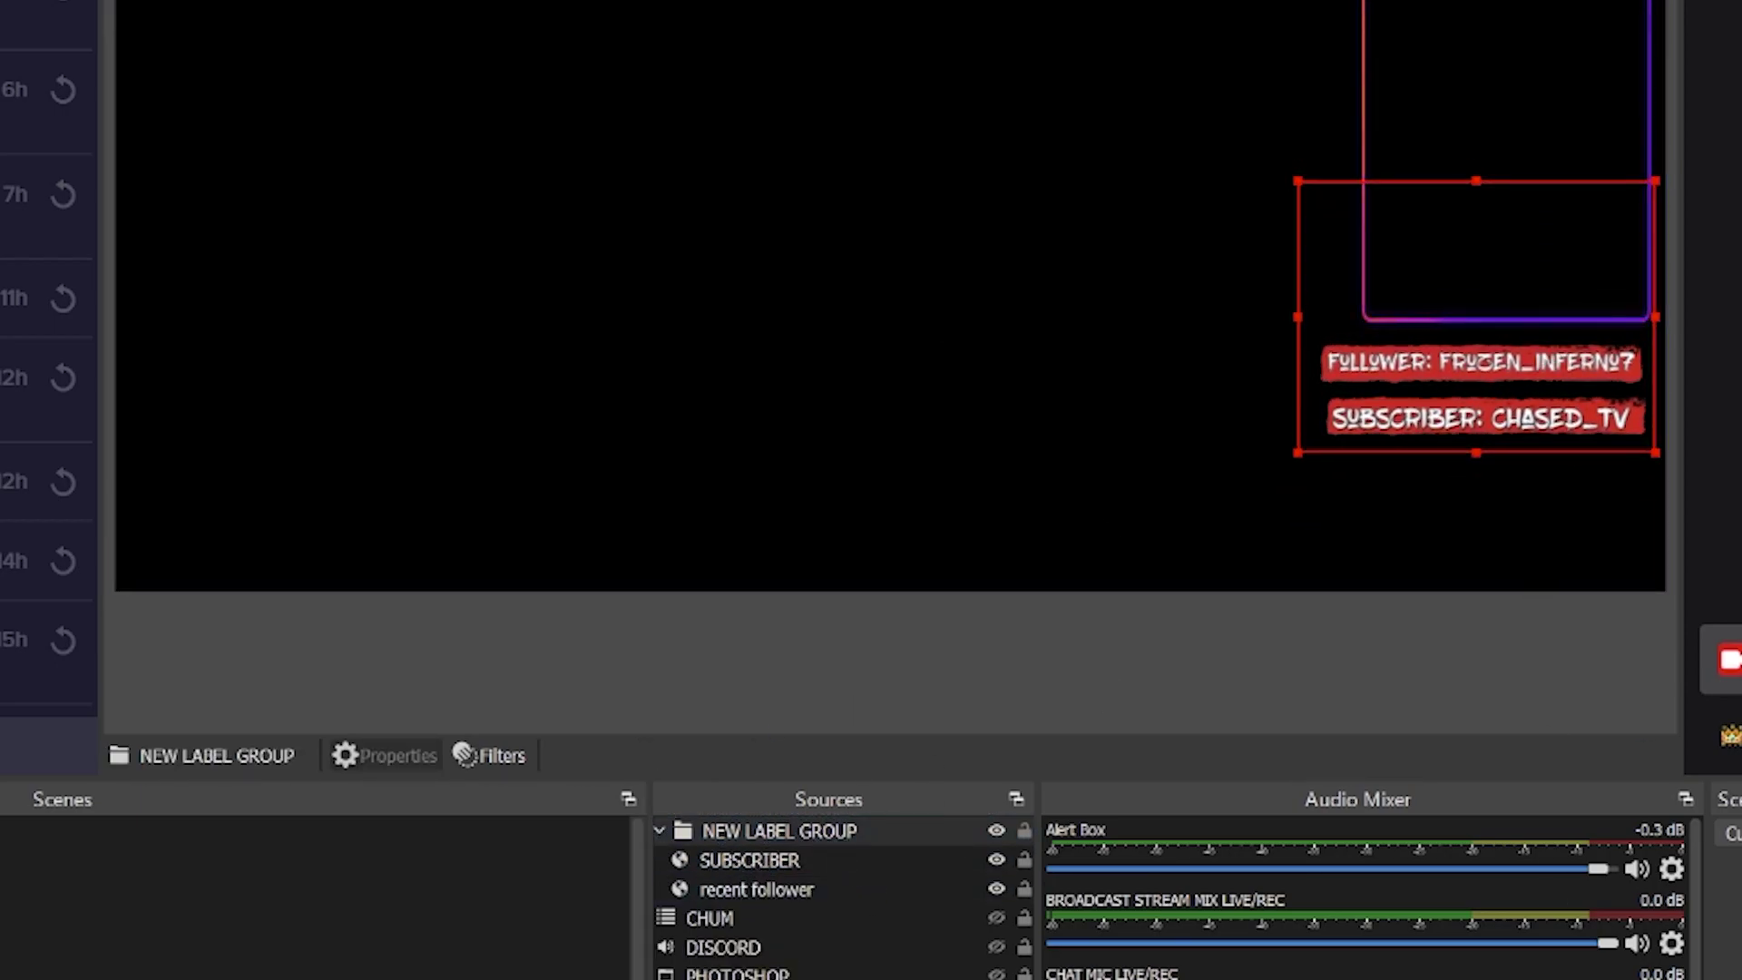
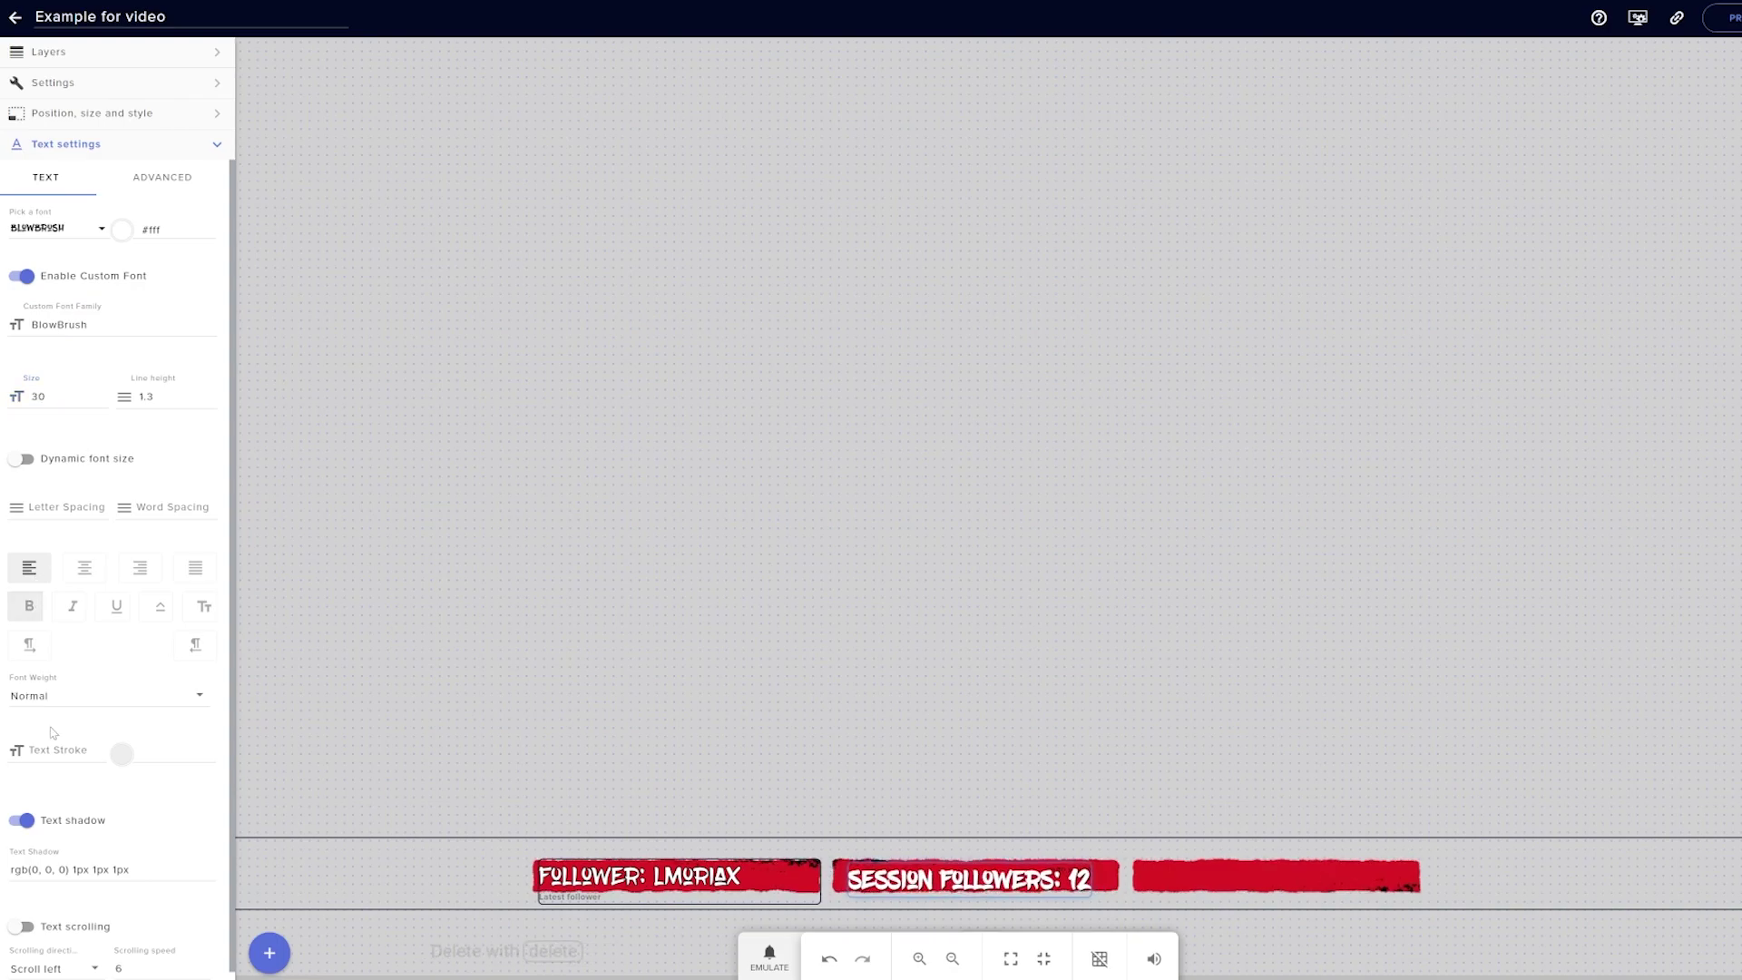
In StreamElements, give the session followers label a black text stroke of 1 without bold, and reposition it on the middle bar.
{"action": "left_click", "coordinate": [122, 753]}
{"action": "key", "text": "Escape"}
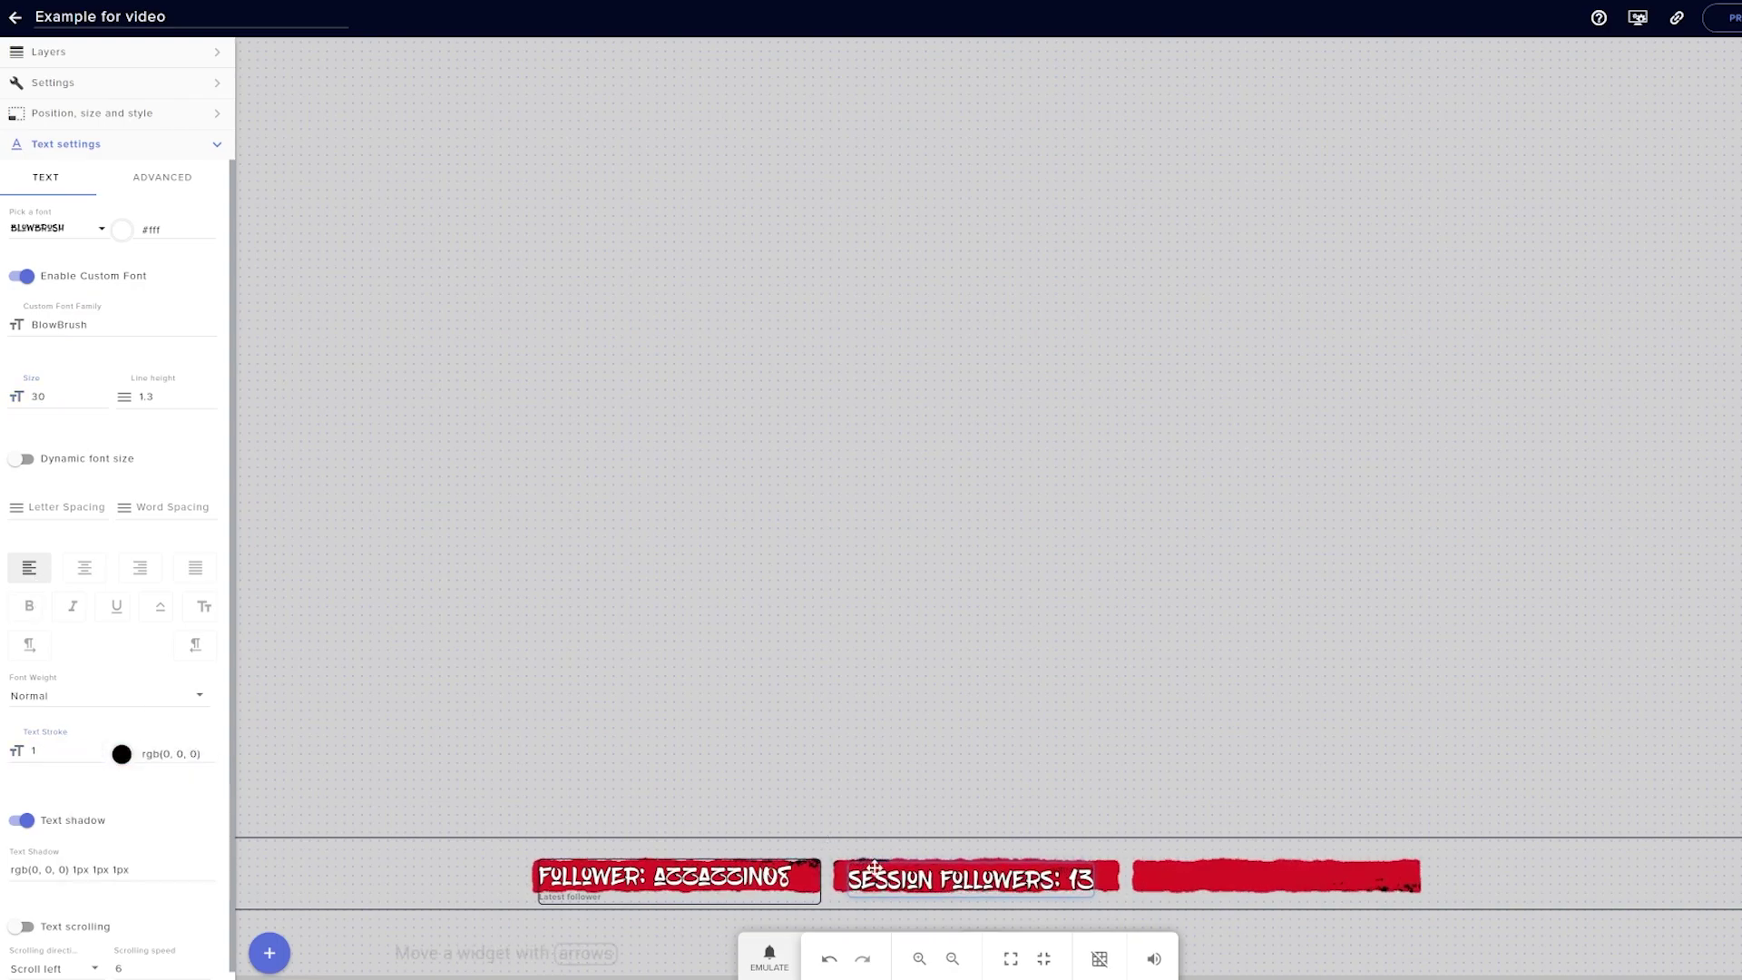
{"action": "key", "text": "Escape"}
{"action": "left_click", "coordinate": [976, 877]}
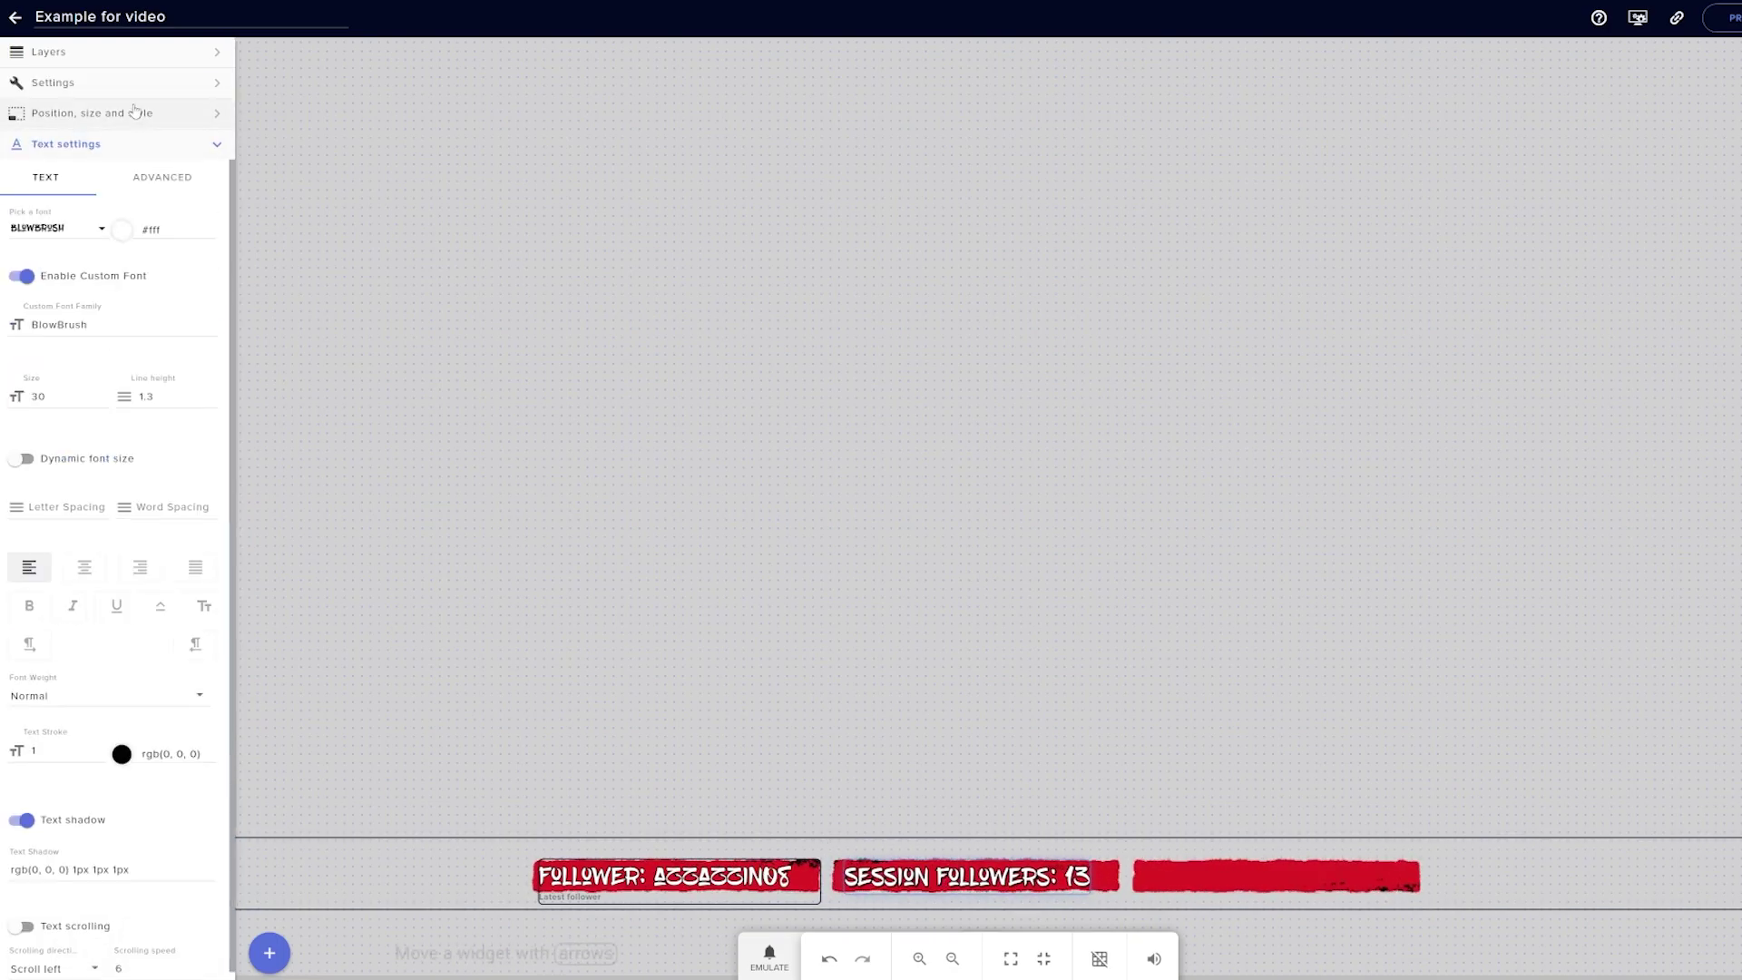
Set the session followers label's text to "GOAL: {count} / 5" and centre it on the middle bar.
{"action": "left_click", "coordinate": [53, 83]}
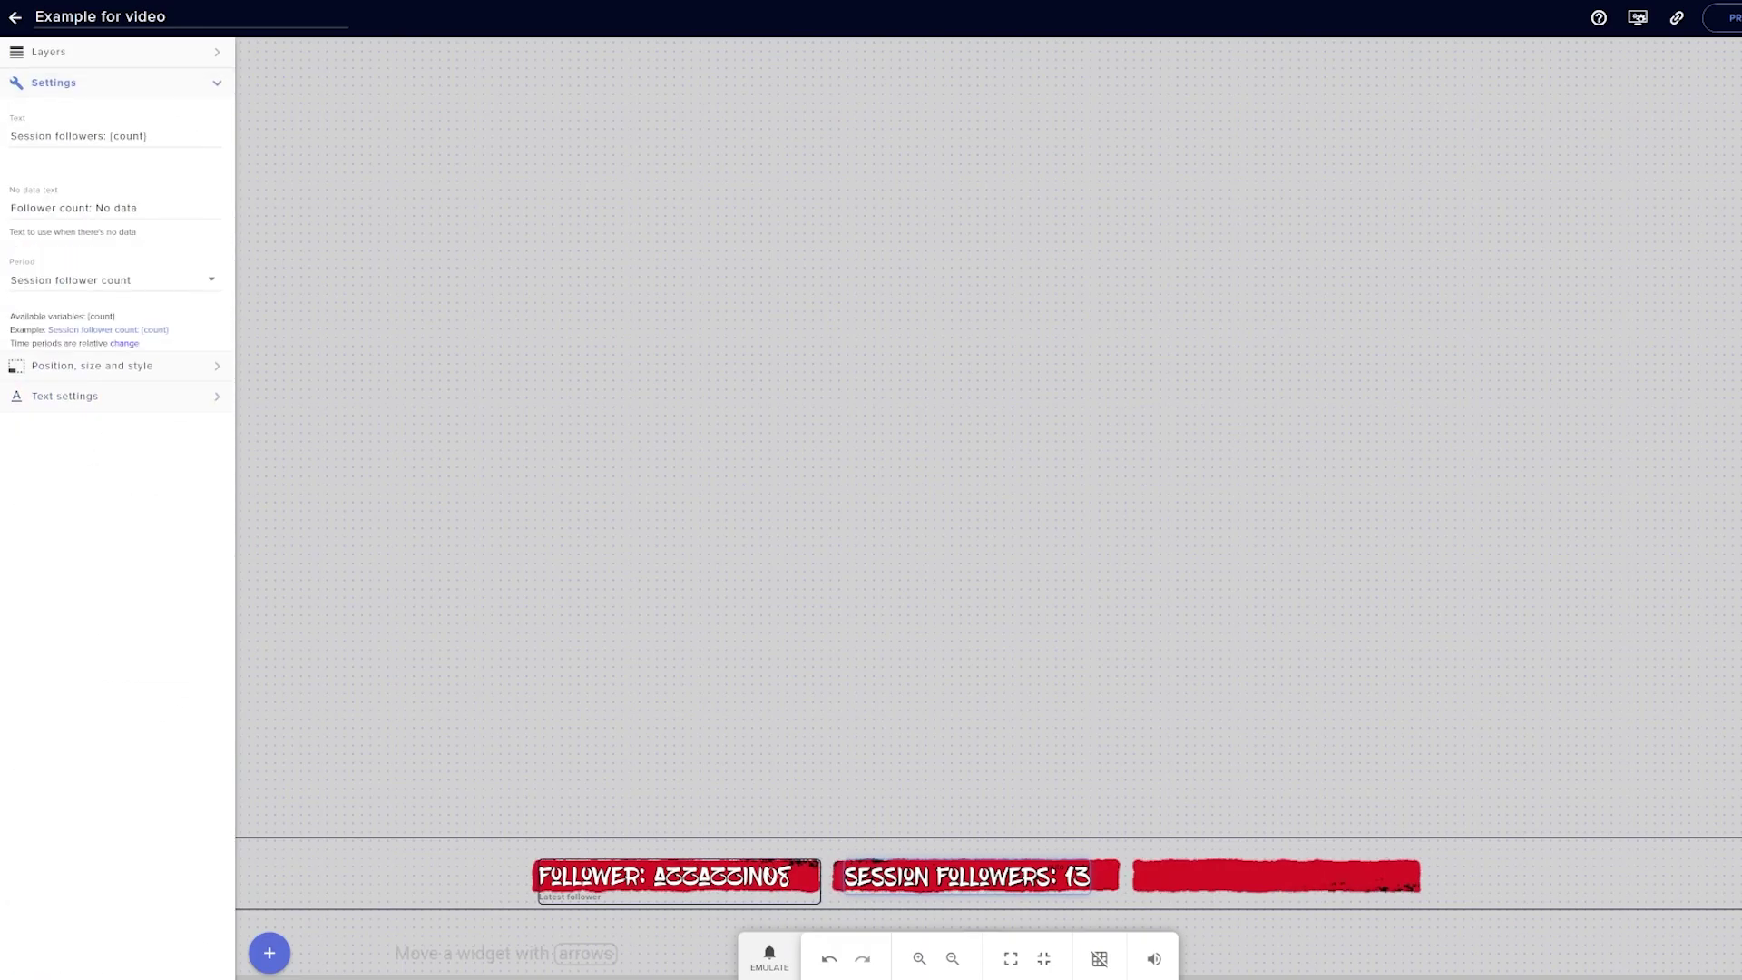
{"action": "left_click", "coordinate": [108, 136]}
{"action": "left_click_drag", "start_coordinate": [108, 136], "coordinate": [1, 138]}
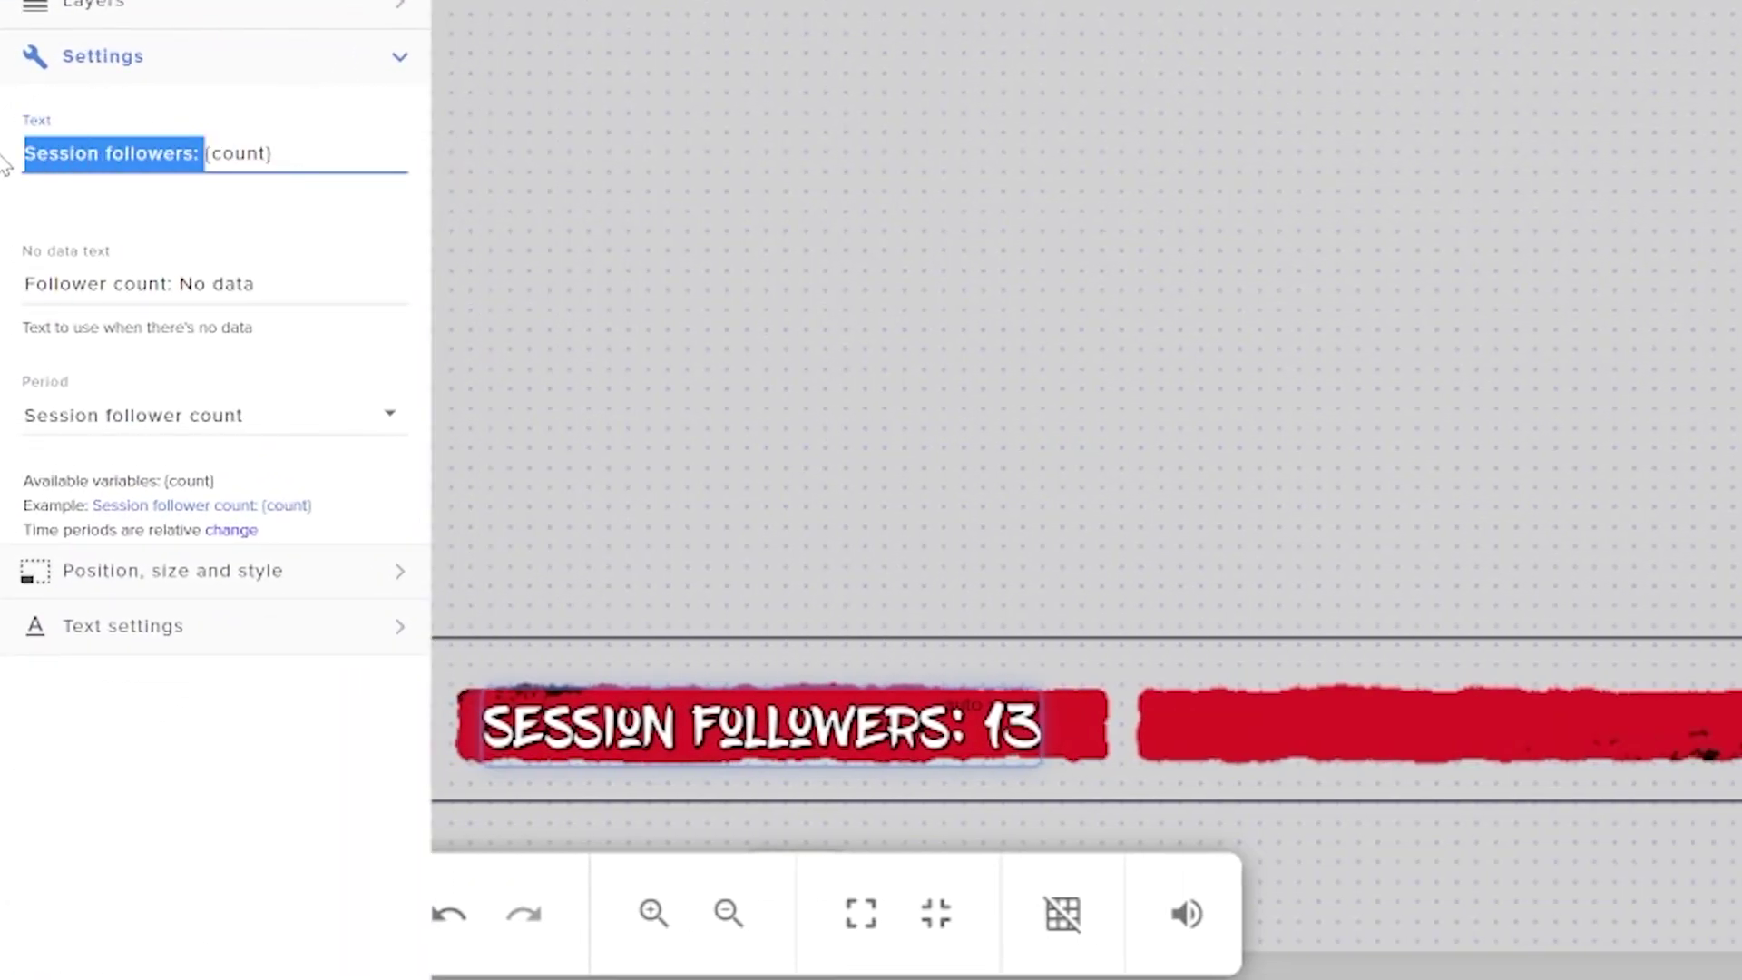
{"action": "type", "text": "GOAL: {count}"}
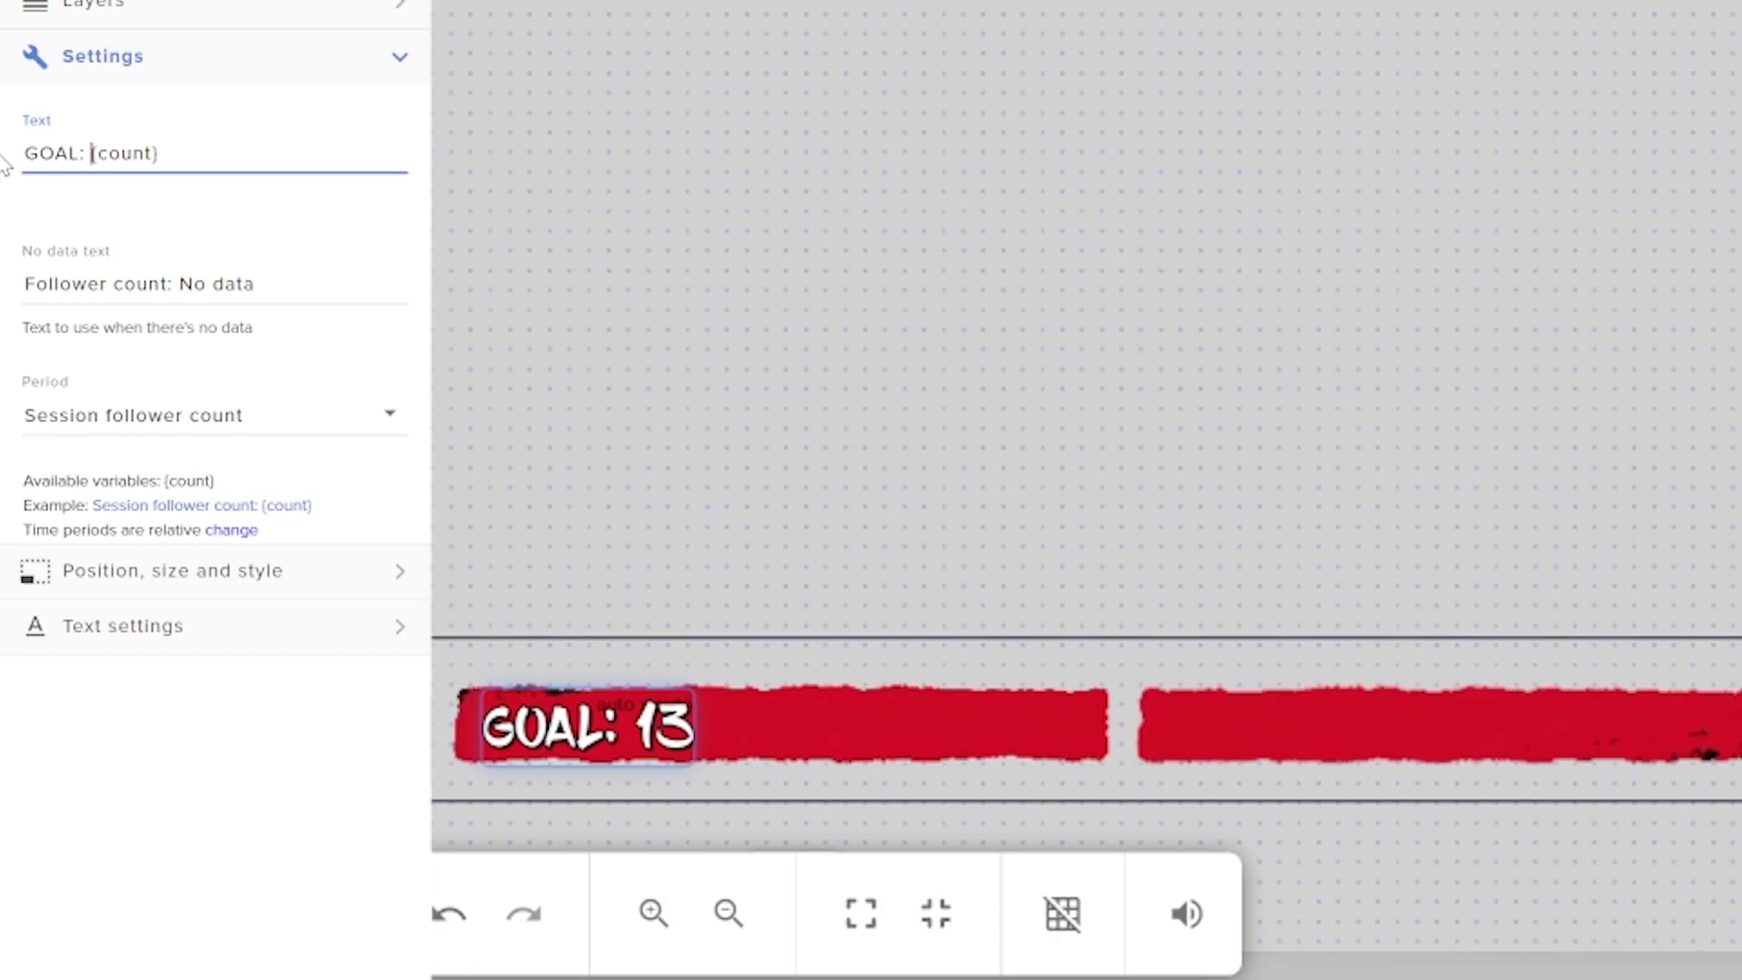
{"action": "type", "text": " / "}
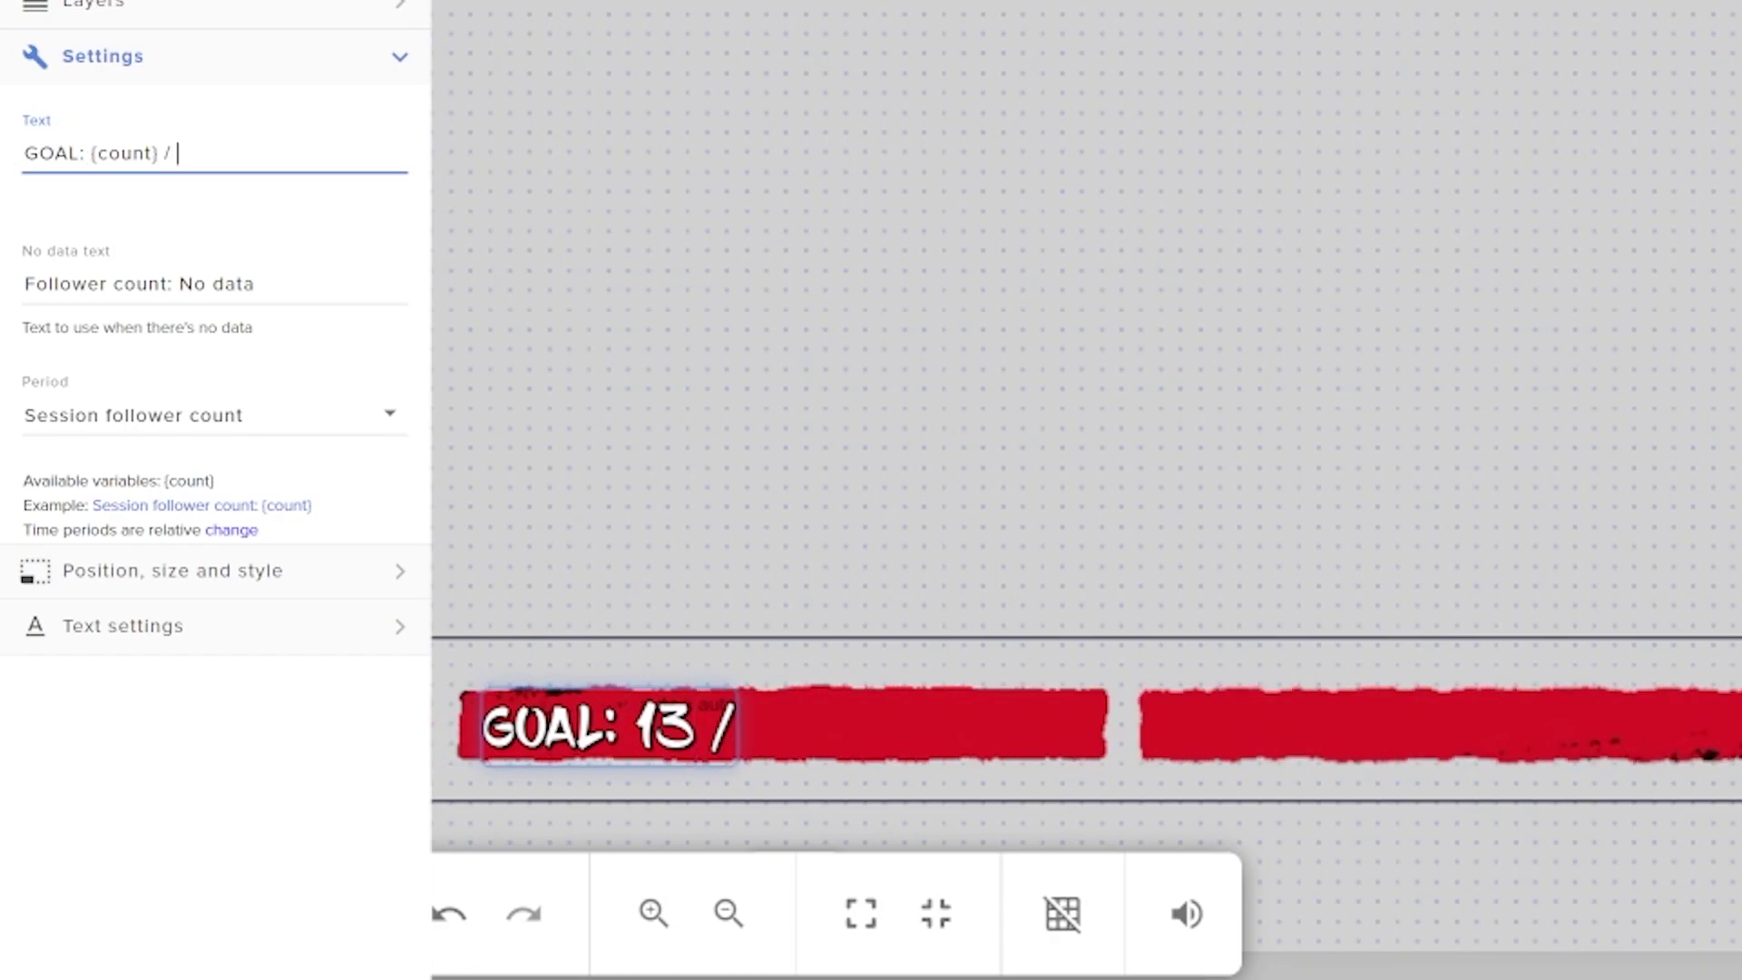
{"action": "type", "text": "5"}
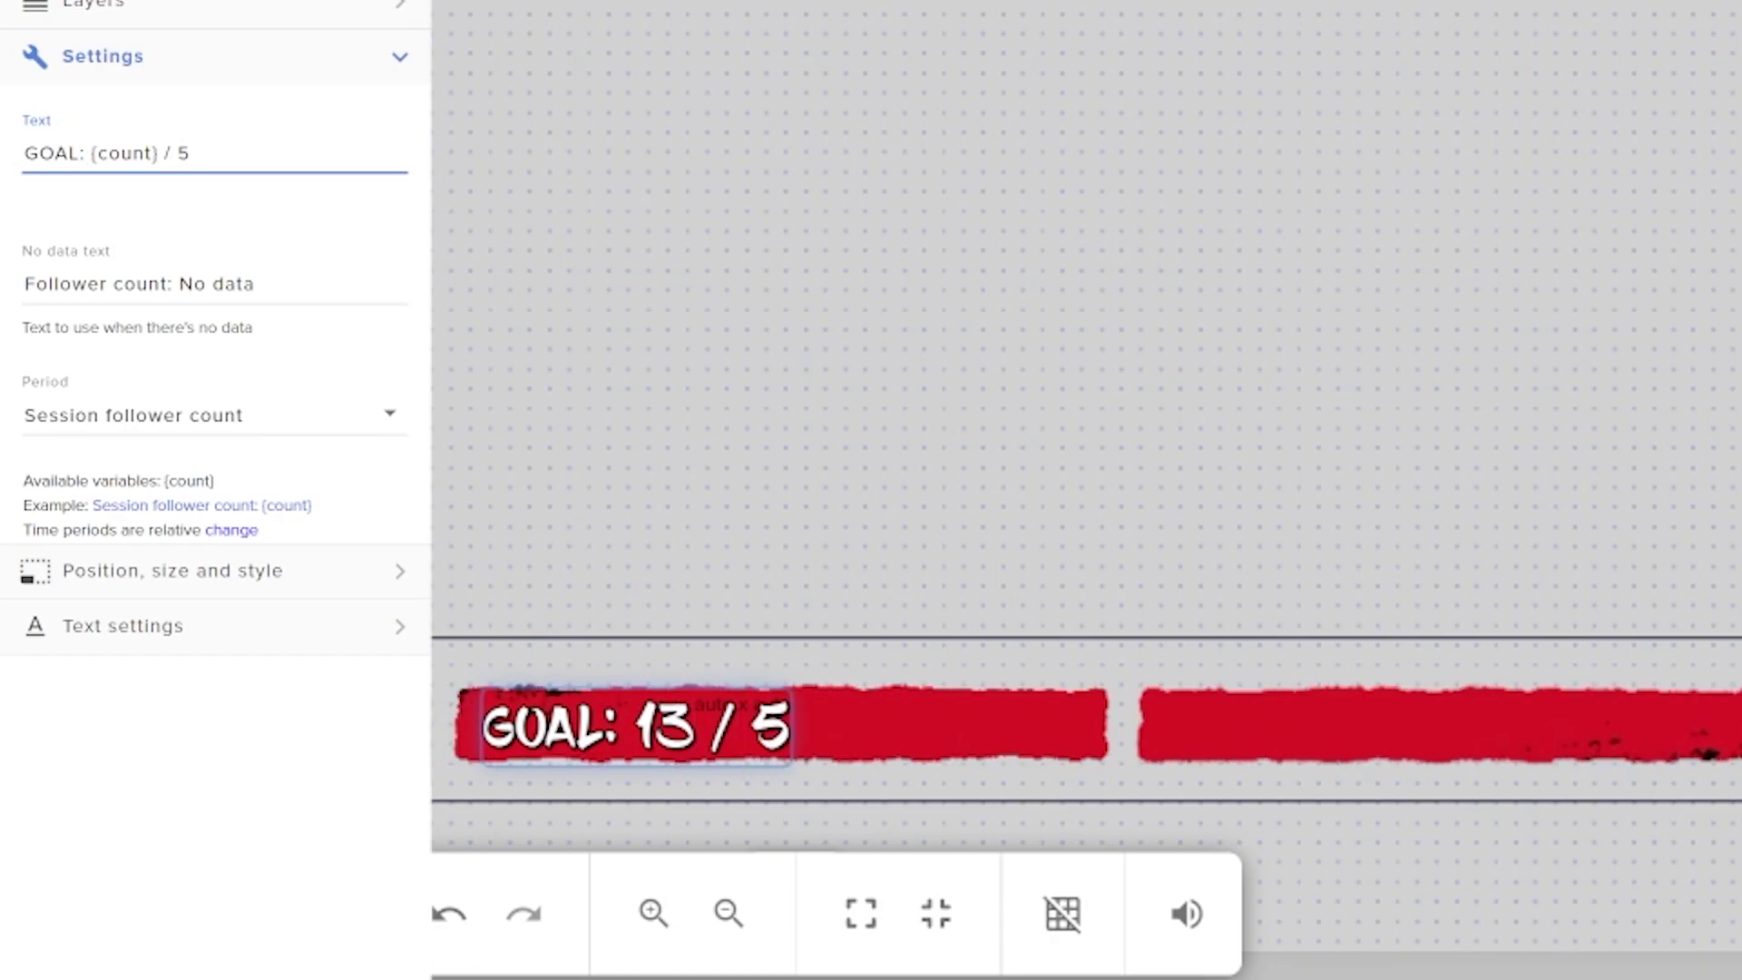
{"action": "key", "text": "Escape"}
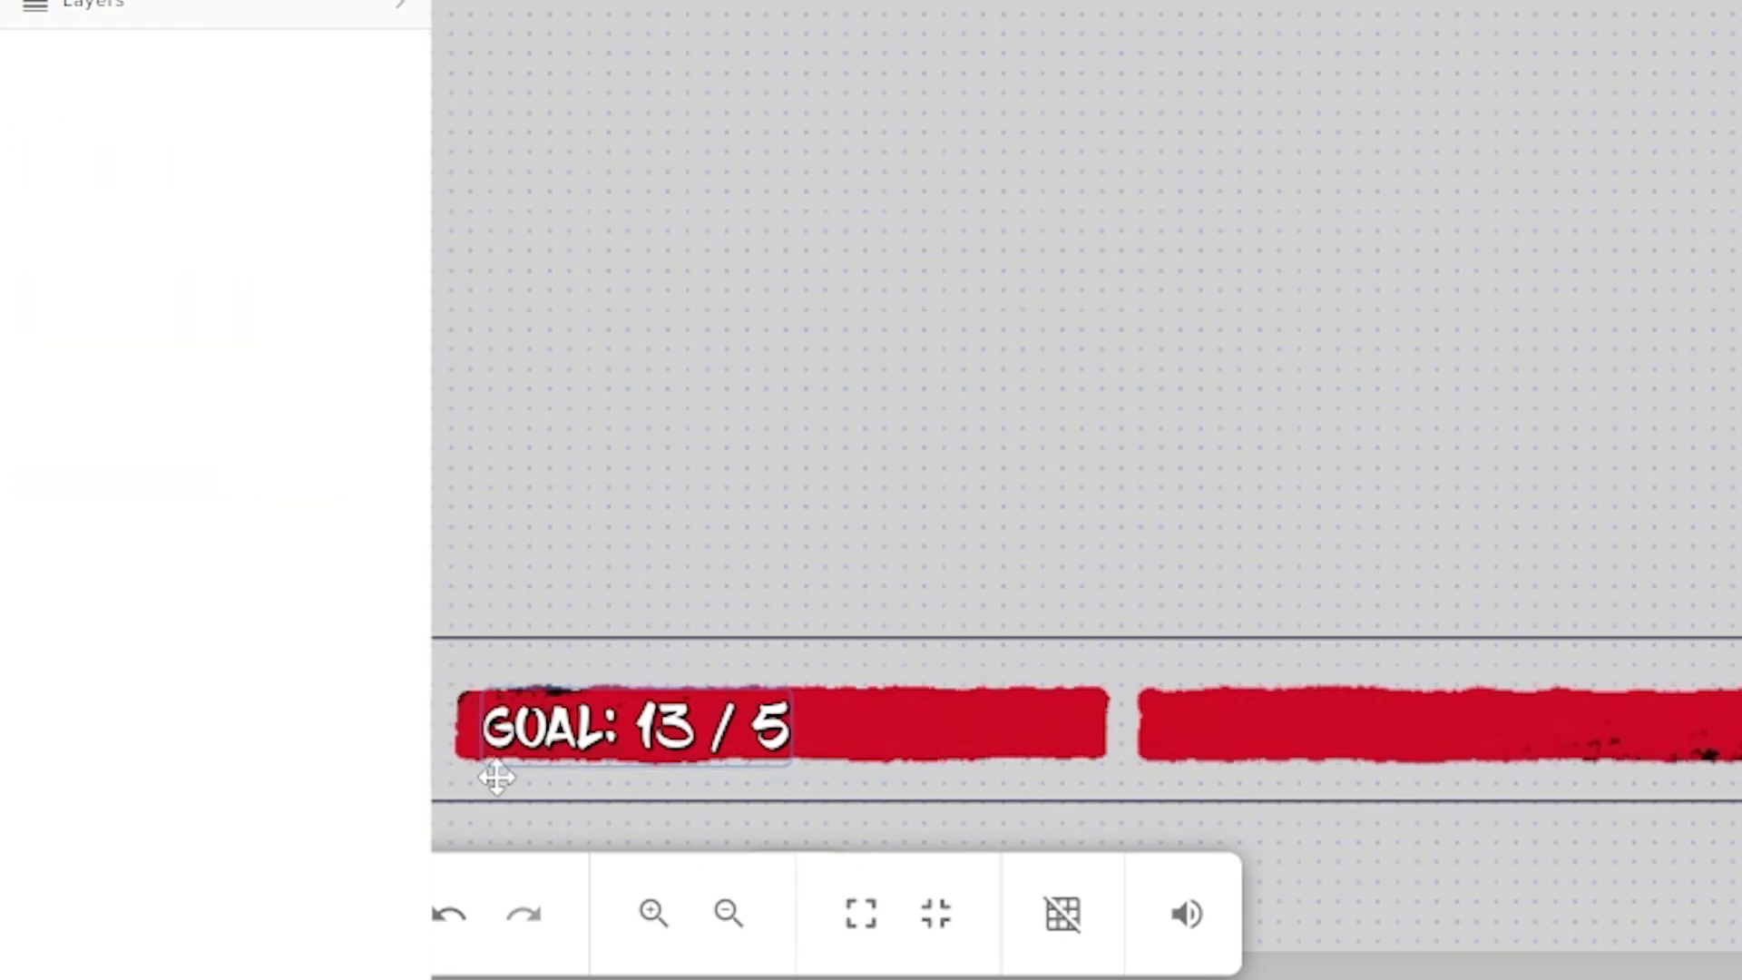
{"action": "left_click_drag", "start_coordinate": [620, 739], "coordinate": [749, 730]}
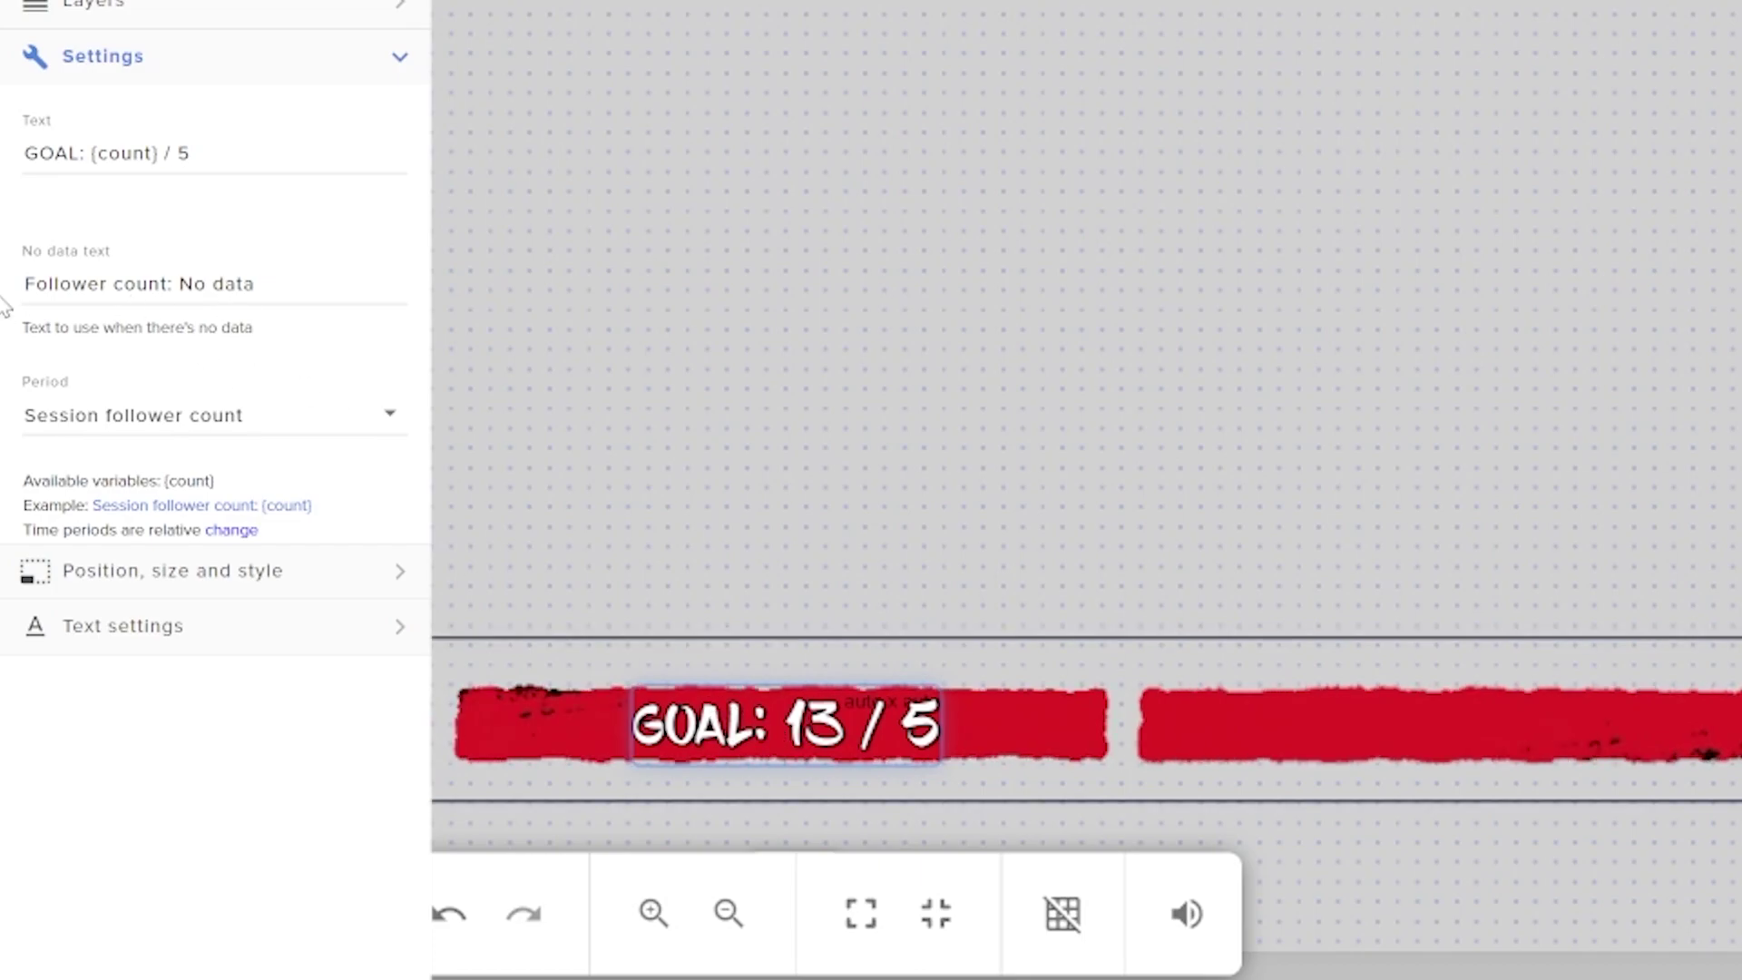
Set the goal label's no-data text to "GOAL: 0 / 5" and keep its period at Session follower count.
{"action": "left_click", "coordinate": [194, 284]}
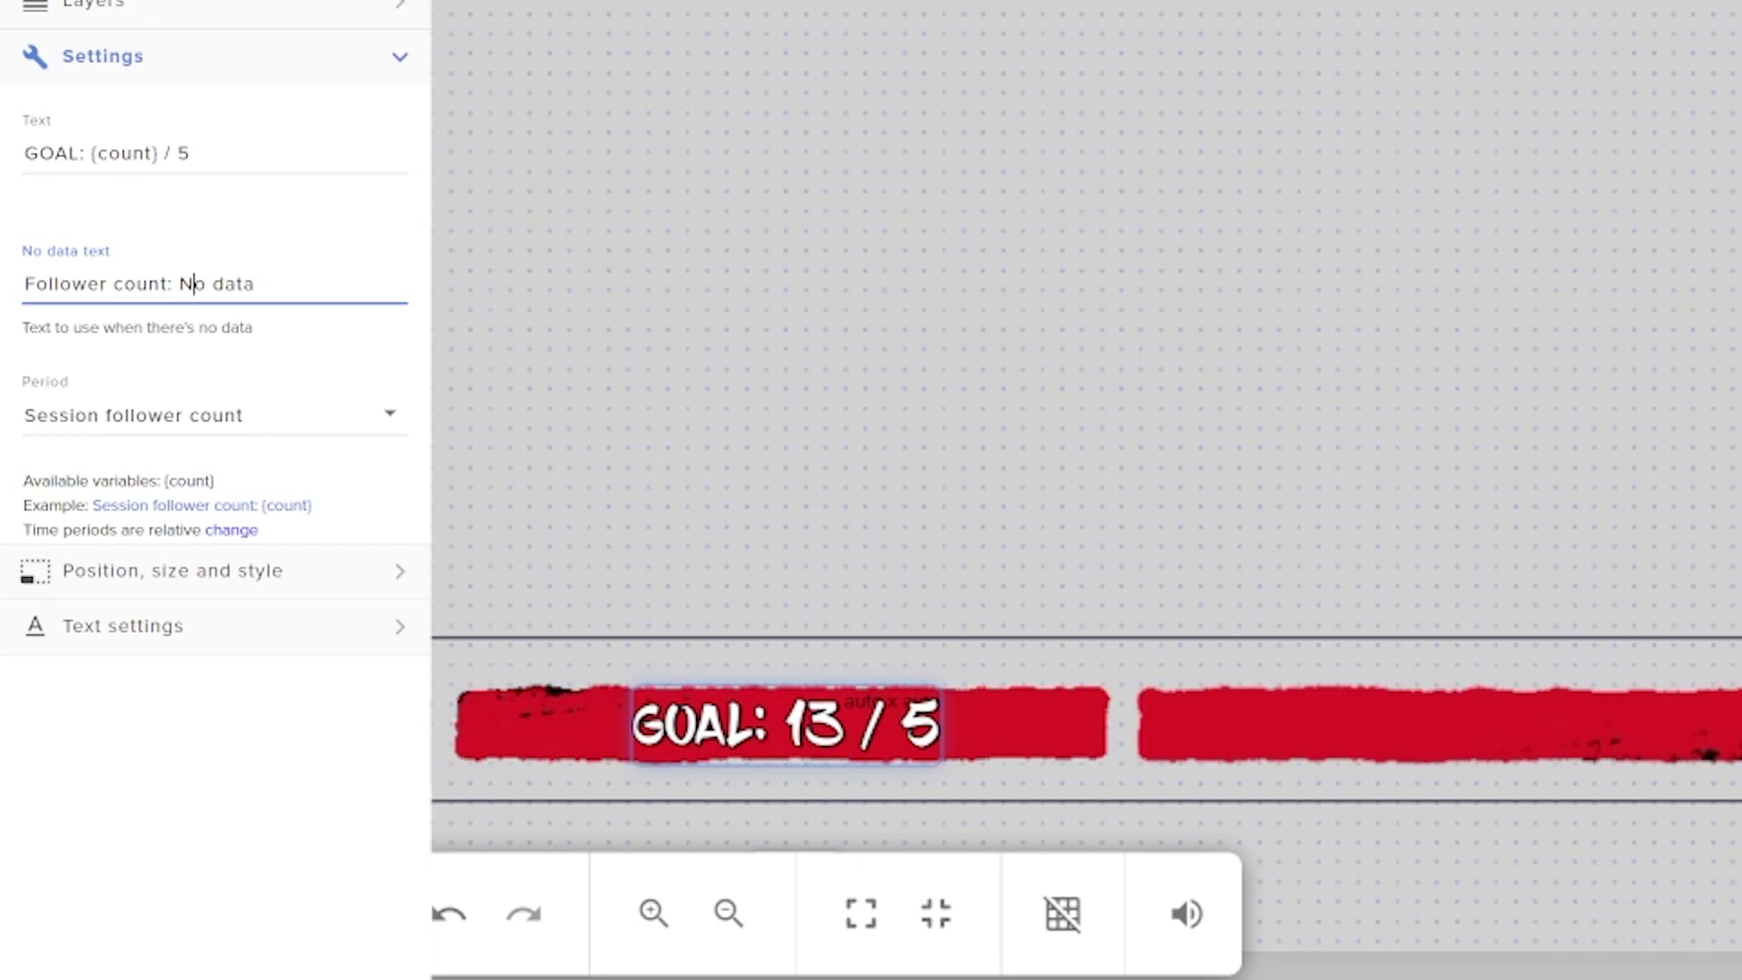
{"action": "left_click_drag", "start_coordinate": [190, 154], "coordinate": [5, 164]}
{"action": "key", "text": "ctrl+c"}
{"action": "left_click_drag", "start_coordinate": [263, 289], "coordinate": [5, 295]}
{"action": "key", "text": "ctrl+v"}
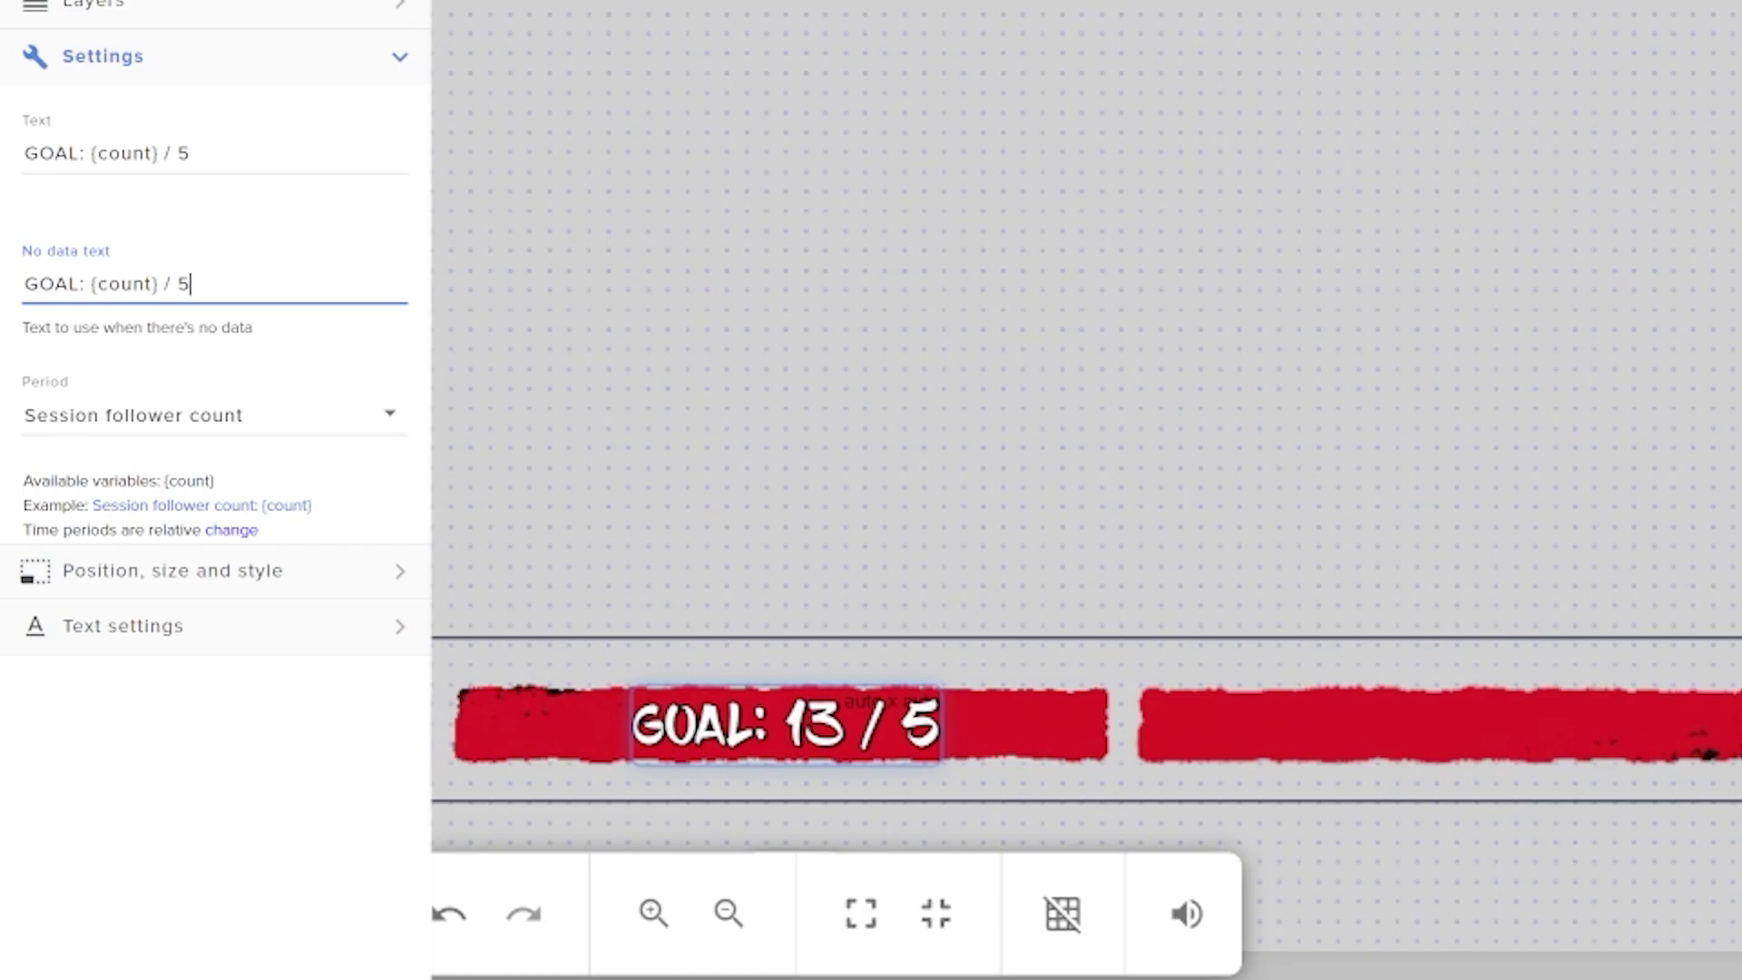
{"action": "left_click_drag", "start_coordinate": [156, 284], "coordinate": [97, 285]}
{"action": "key", "text": "BackSpace"}
{"action": "key", "text": "Delete"}
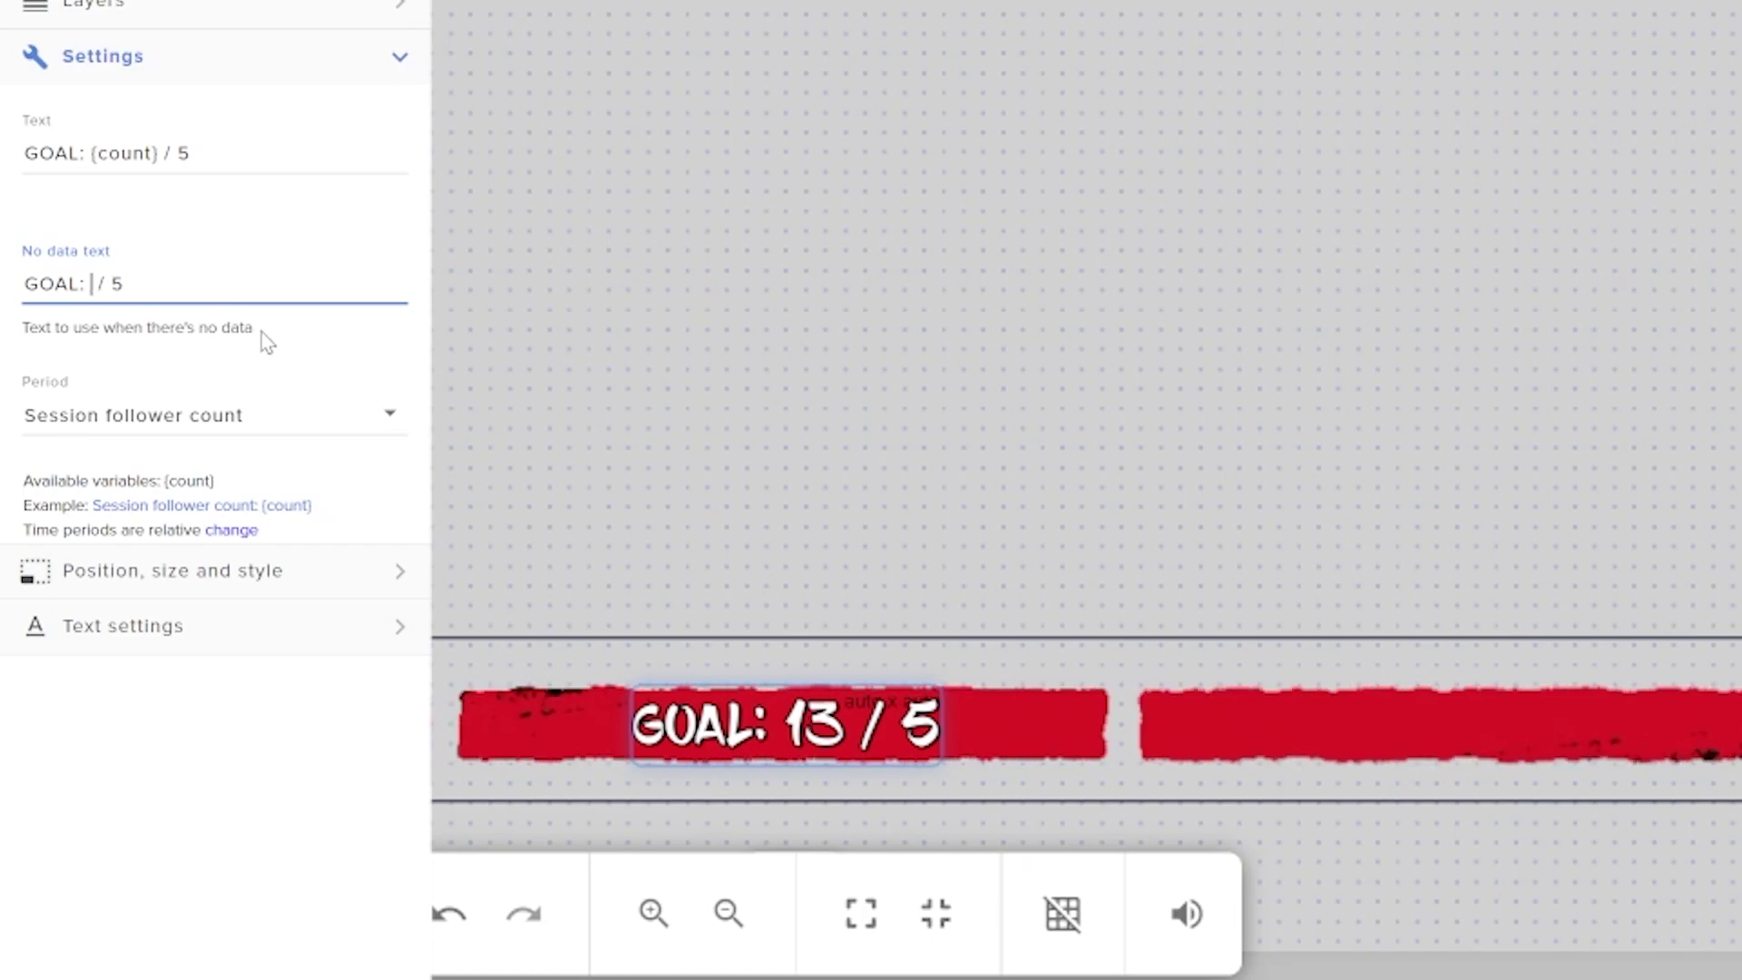
{"action": "key", "text": "BackSpace"}
{"action": "type", "text": "0"}
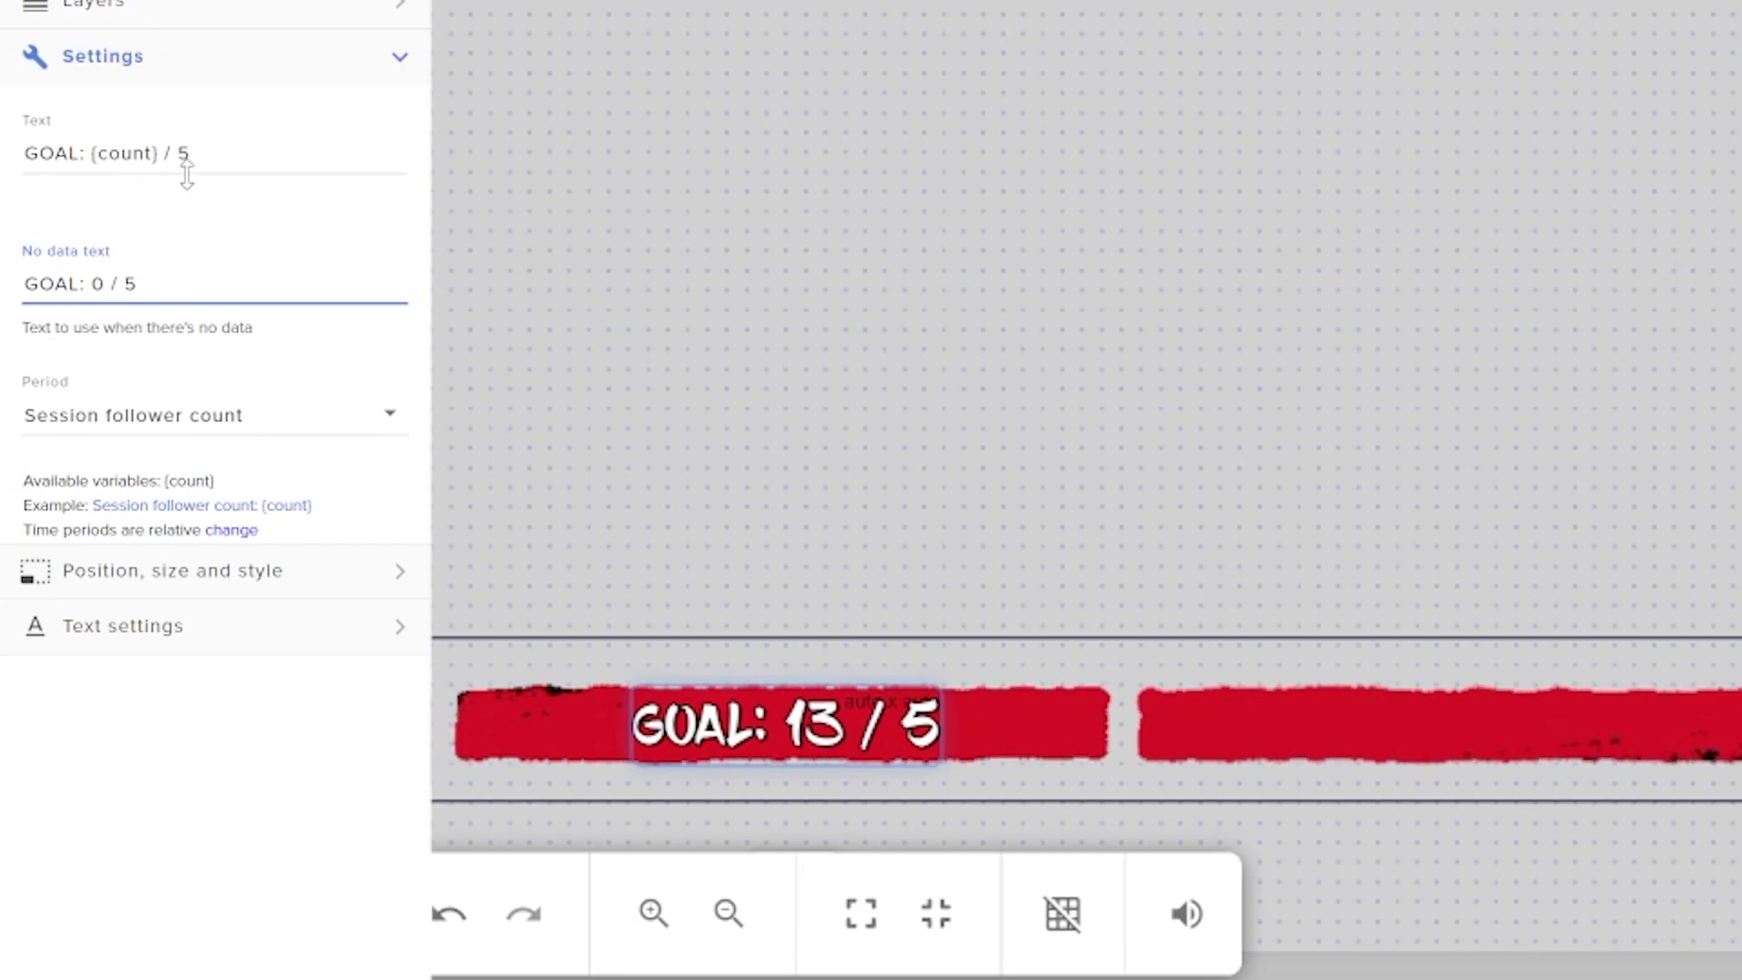
{"action": "left_click", "coordinate": [177, 432]}
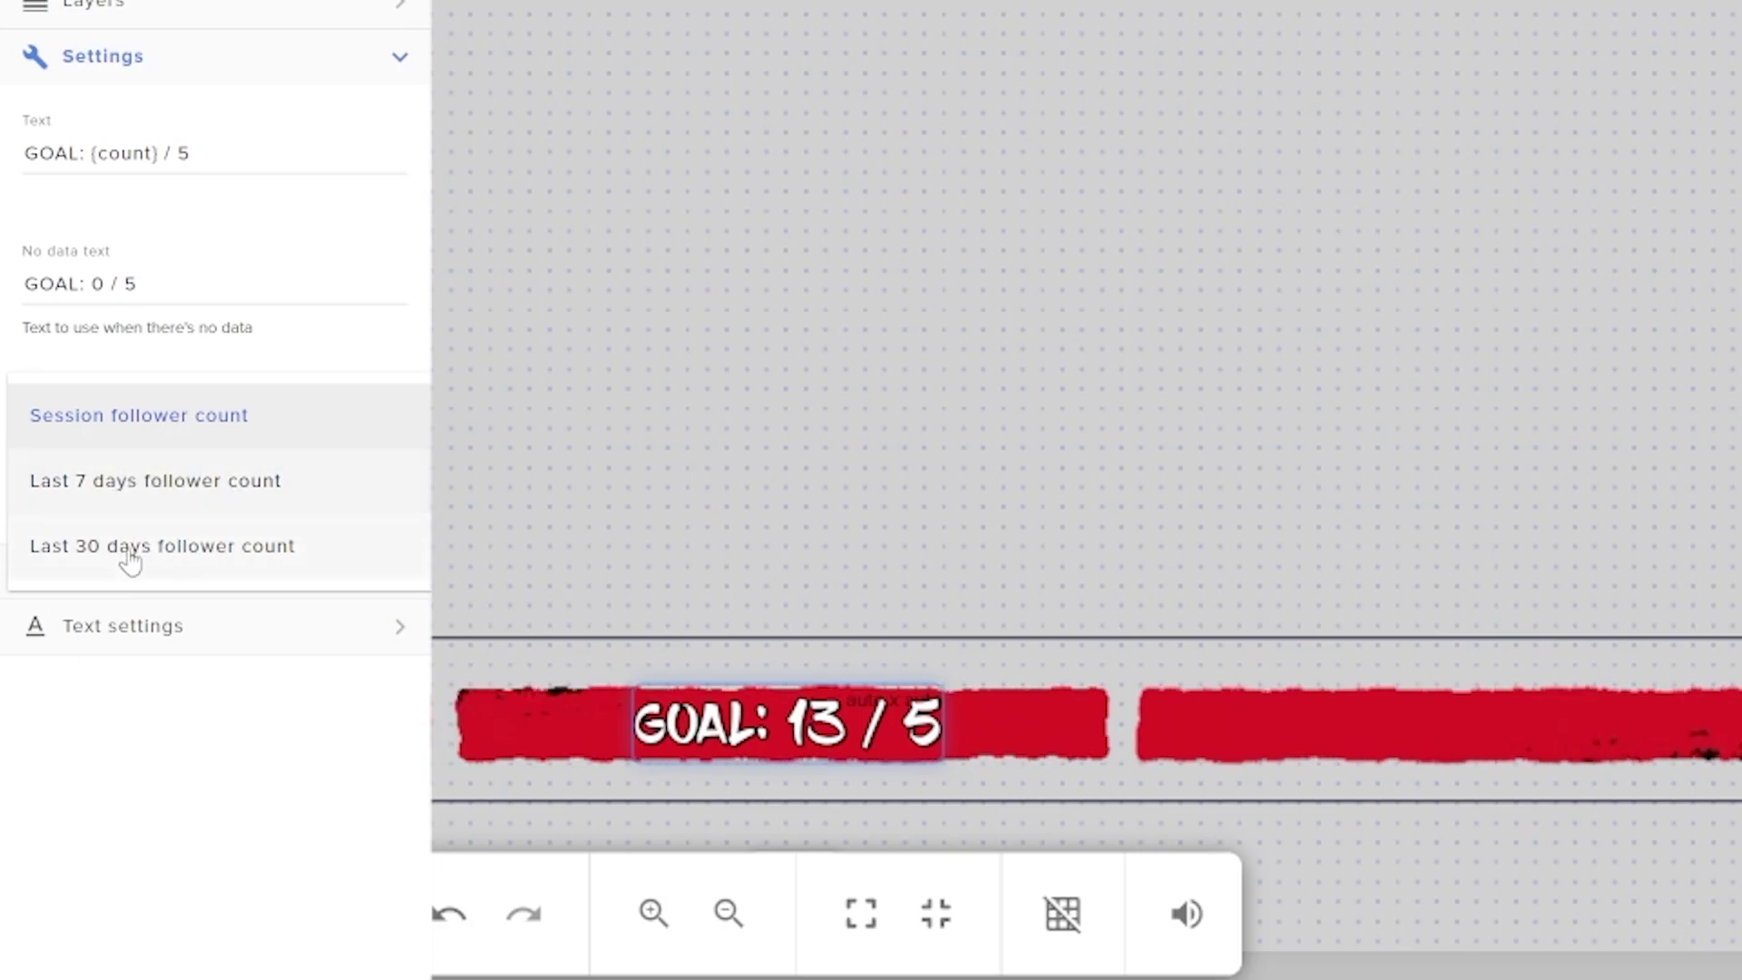
{"action": "left_click", "coordinate": [175, 434]}
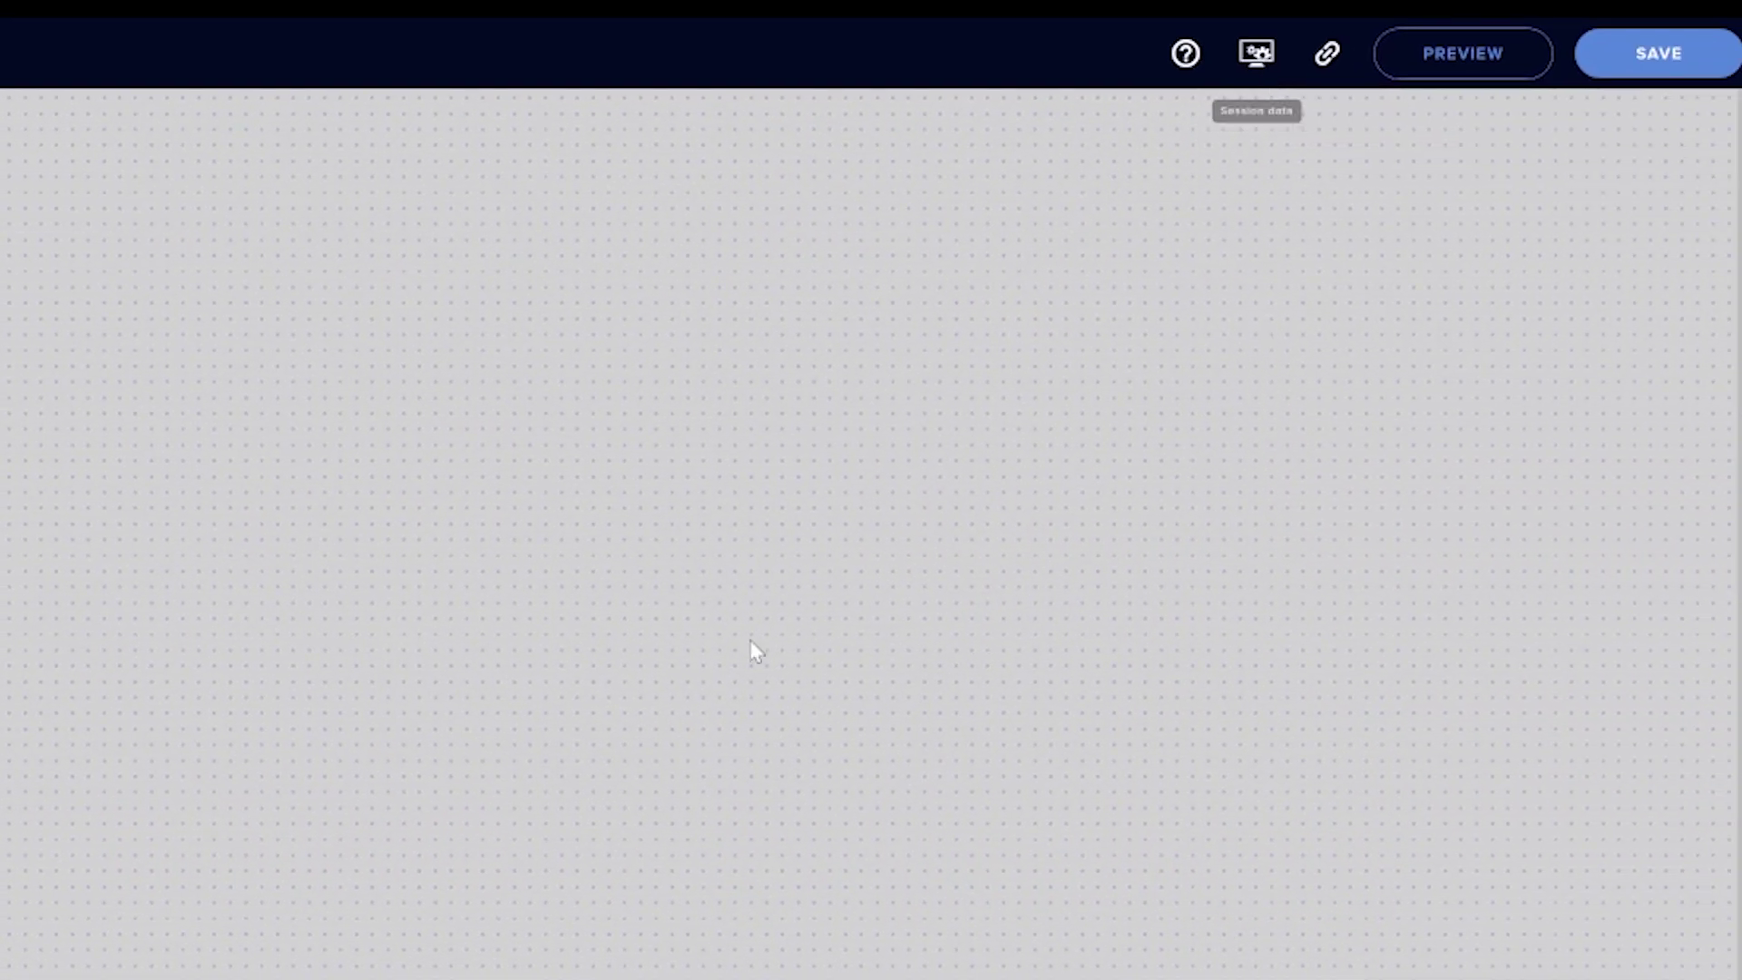
Toggle the "Reset session 15 min after each stream end" option in the session data settings and save the changes.
{"action": "left_click", "coordinate": [1256, 74]}
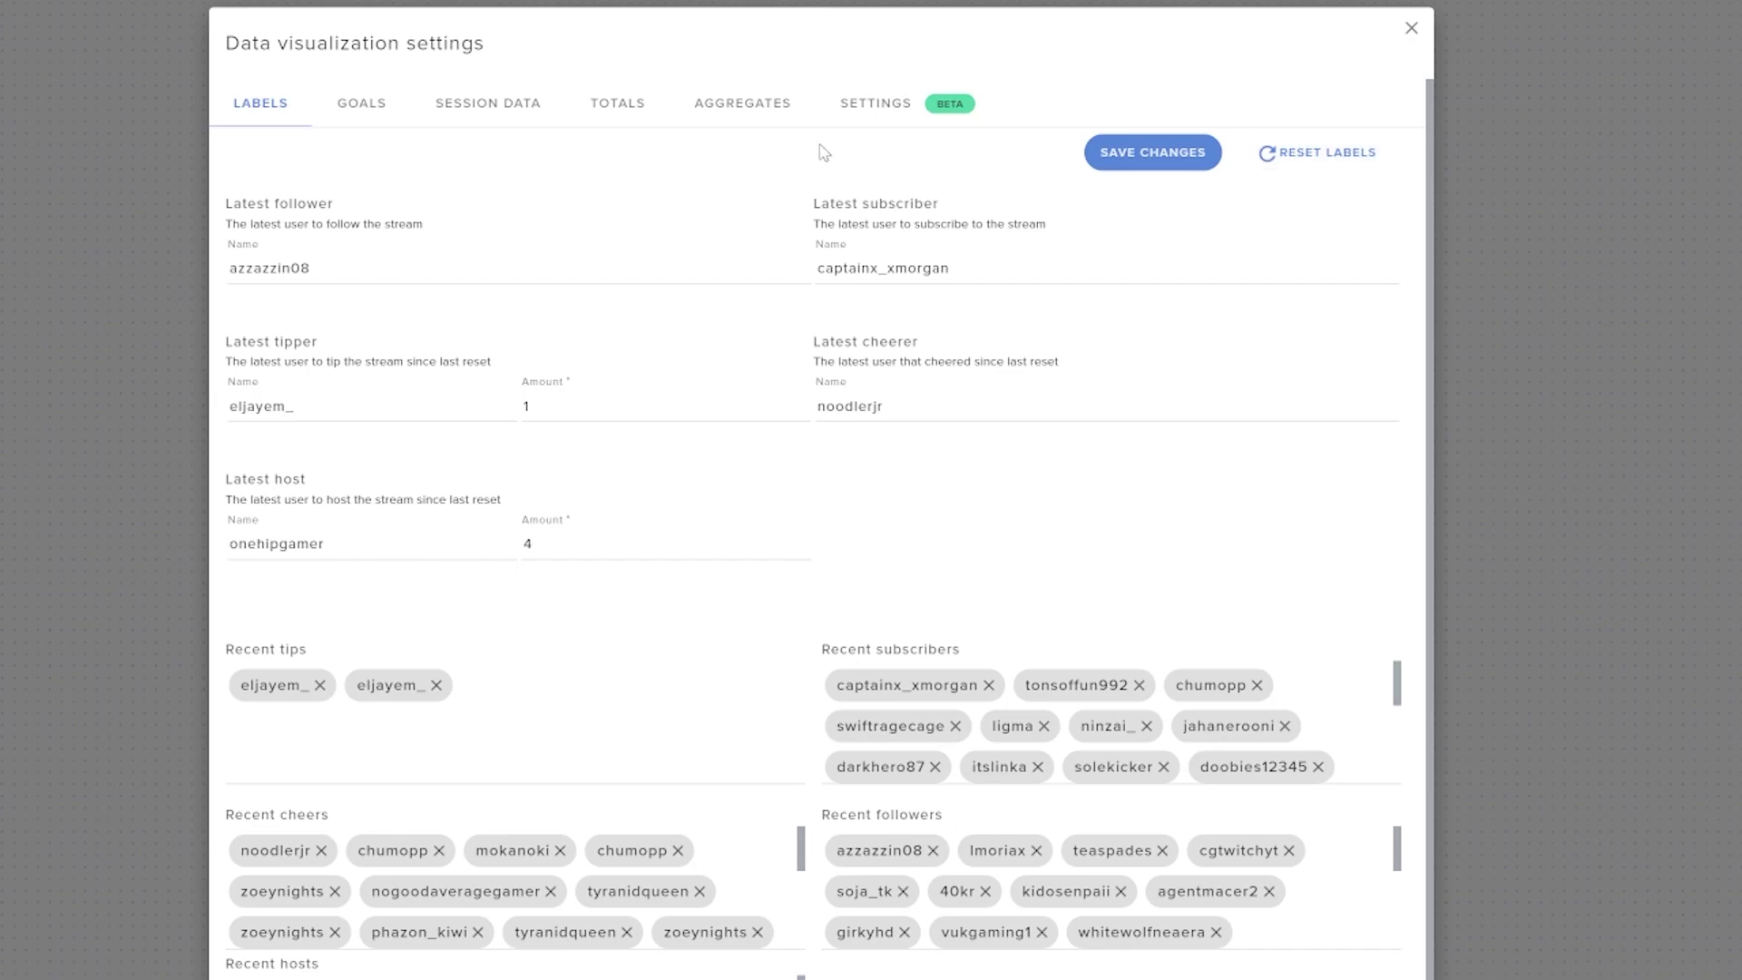
{"action": "left_click", "coordinate": [871, 107]}
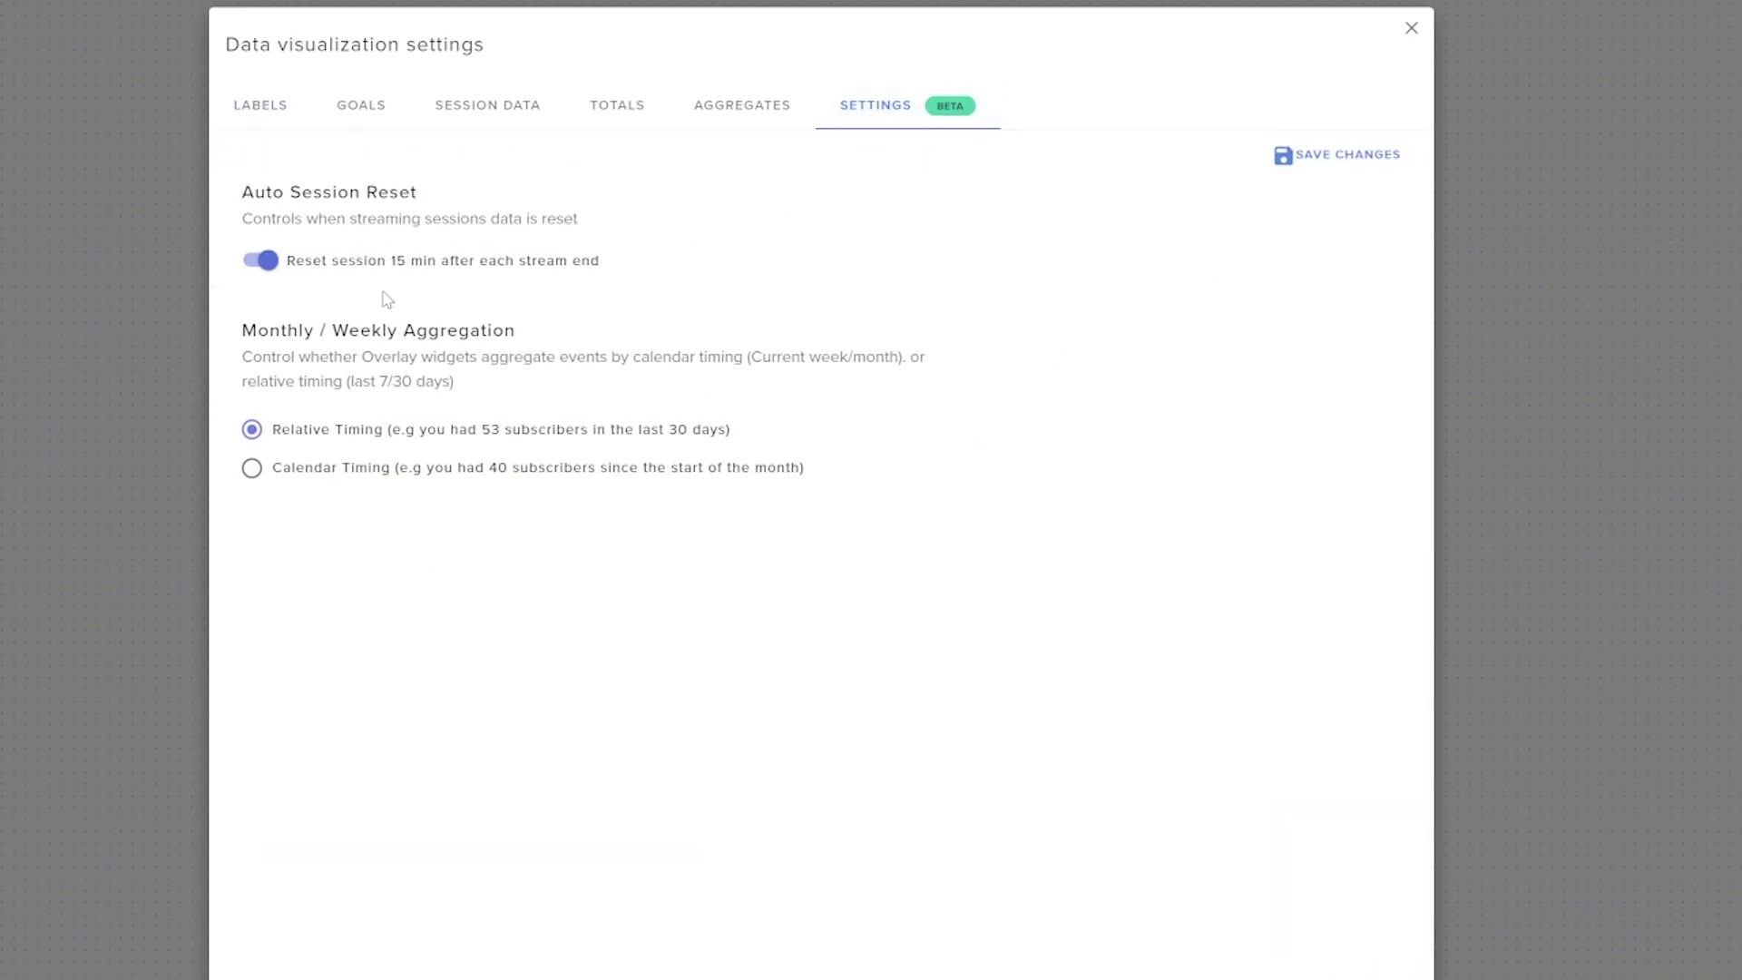
{"action": "left_click", "coordinate": [268, 262]}
{"action": "left_click", "coordinate": [1343, 155]}
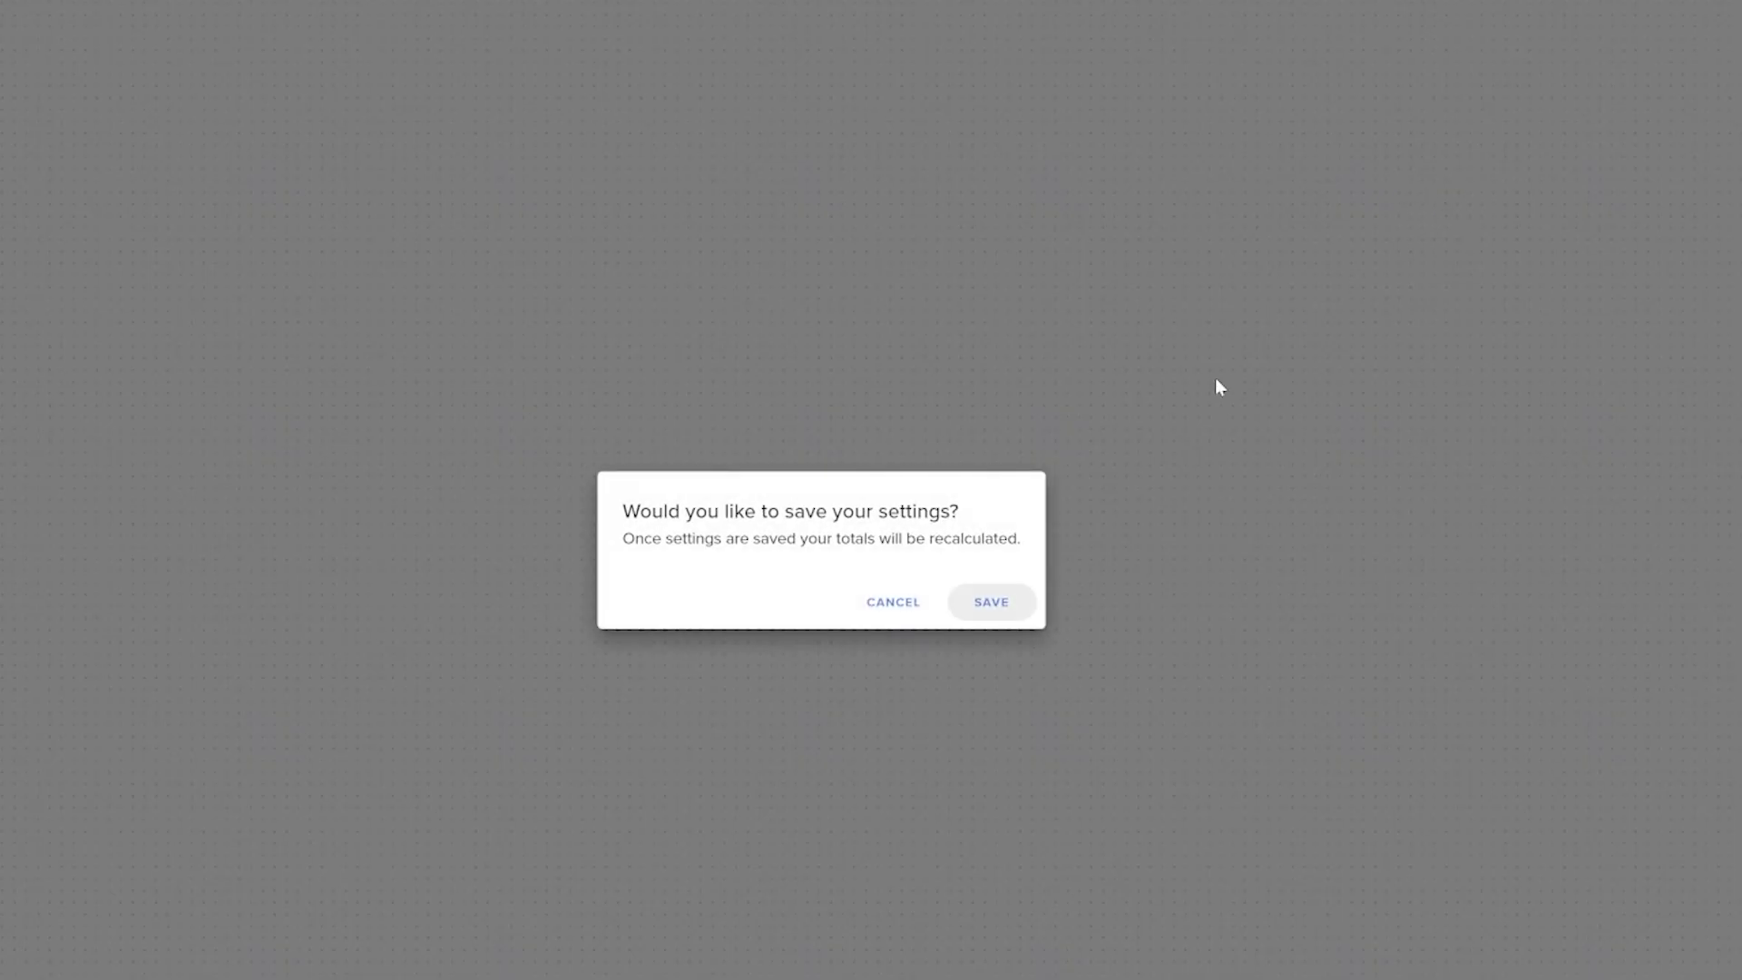
{"action": "left_click", "coordinate": [992, 602]}
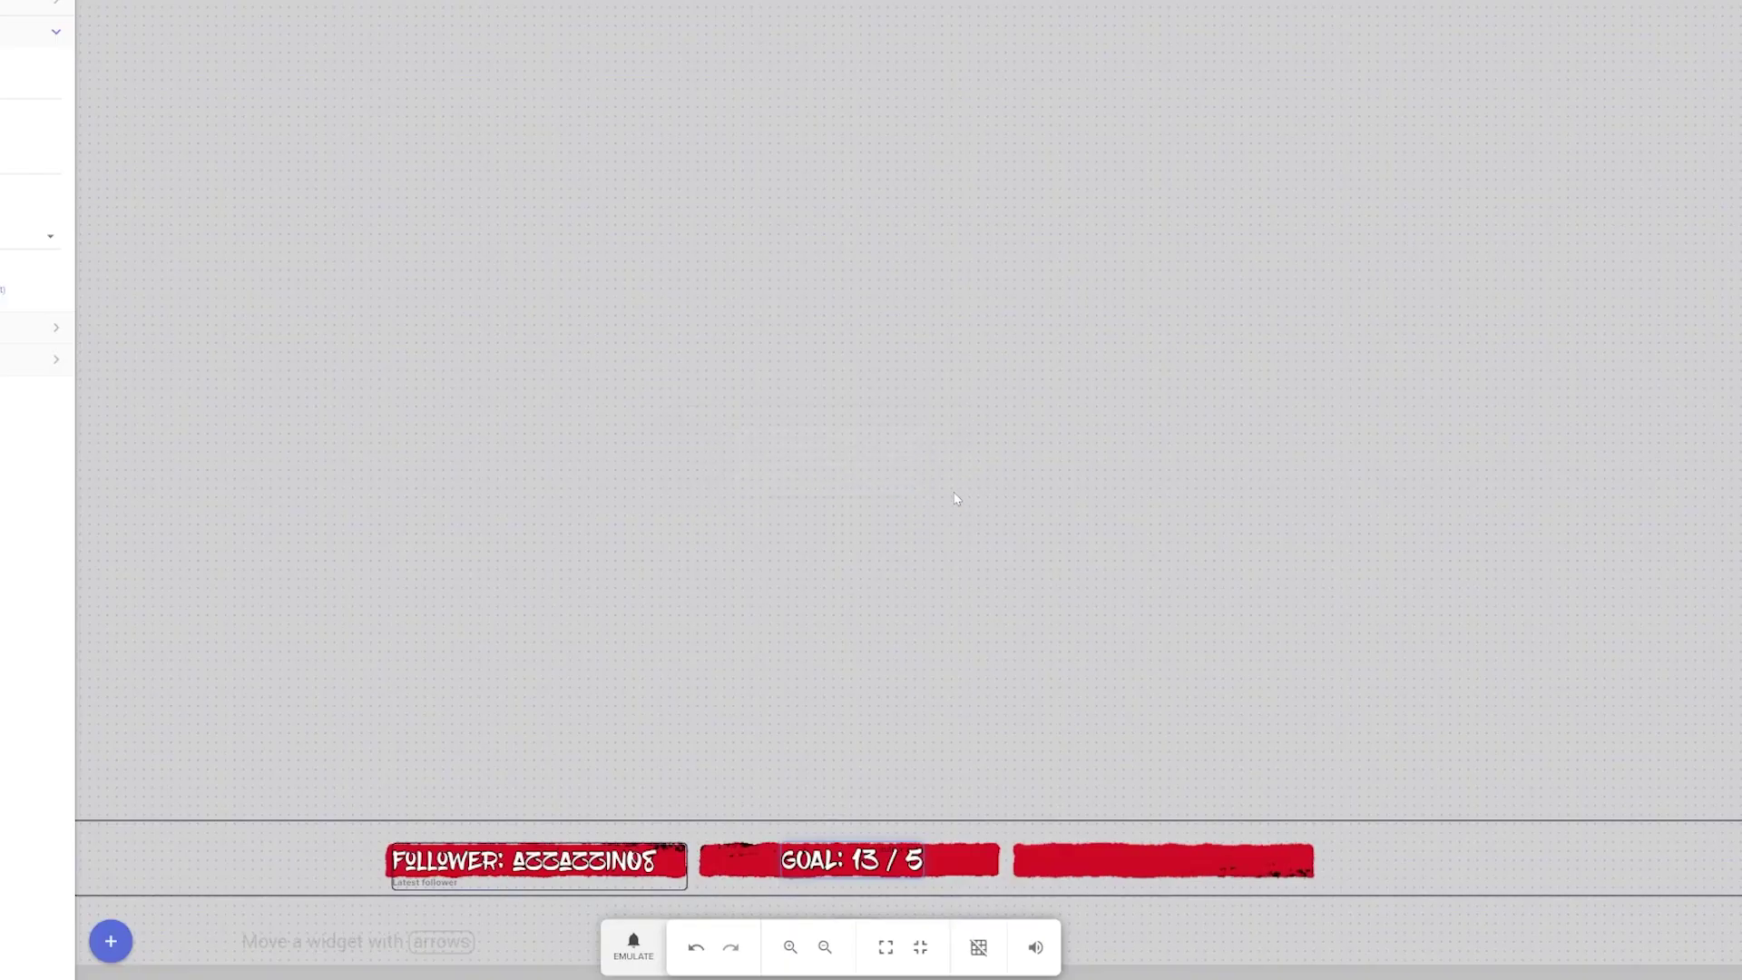